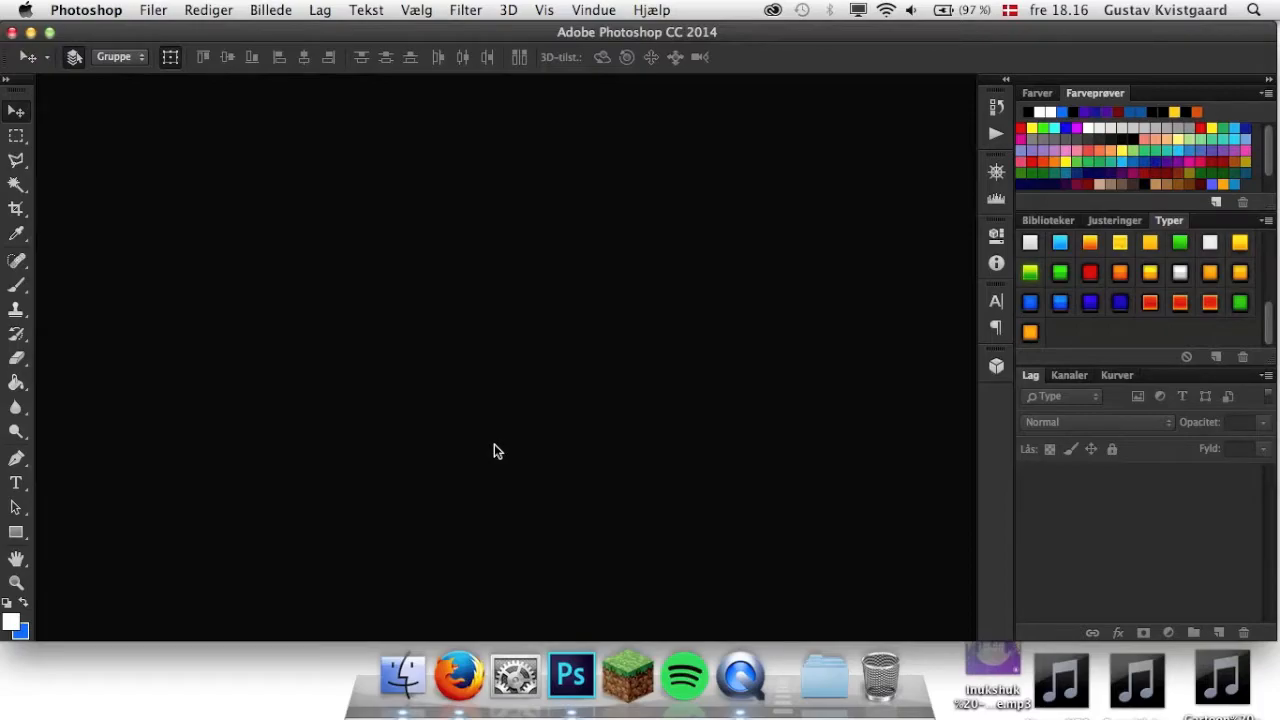
# Start a new document with the 1920 px X 1080 px preset and clear its default name.
pyautogui.click(152, 10)
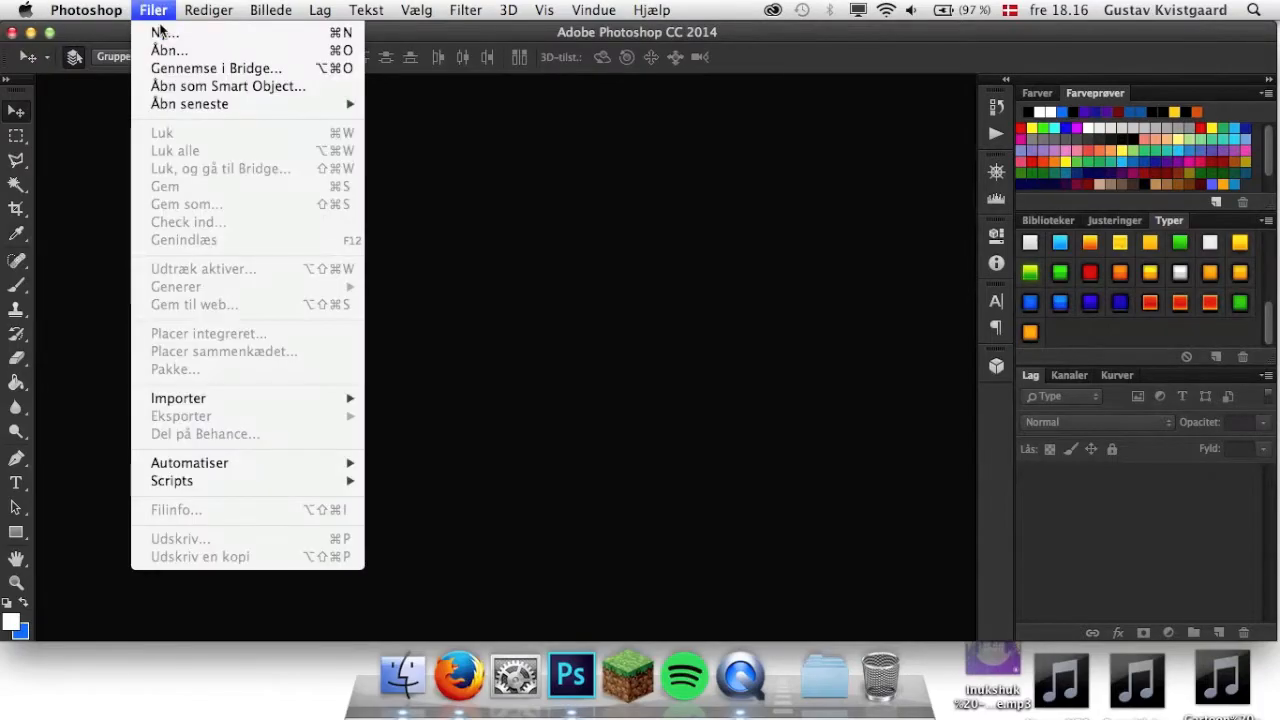
pyautogui.click(466, 188)
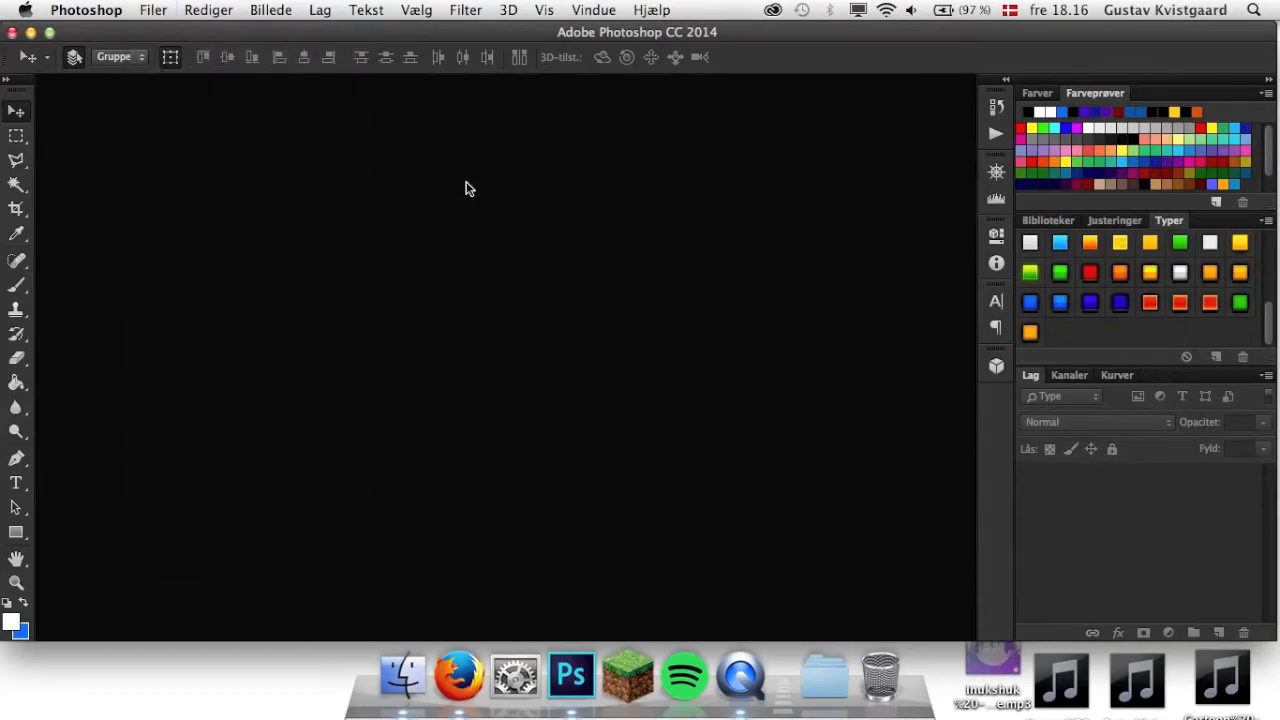
pyautogui.click(154, 10)
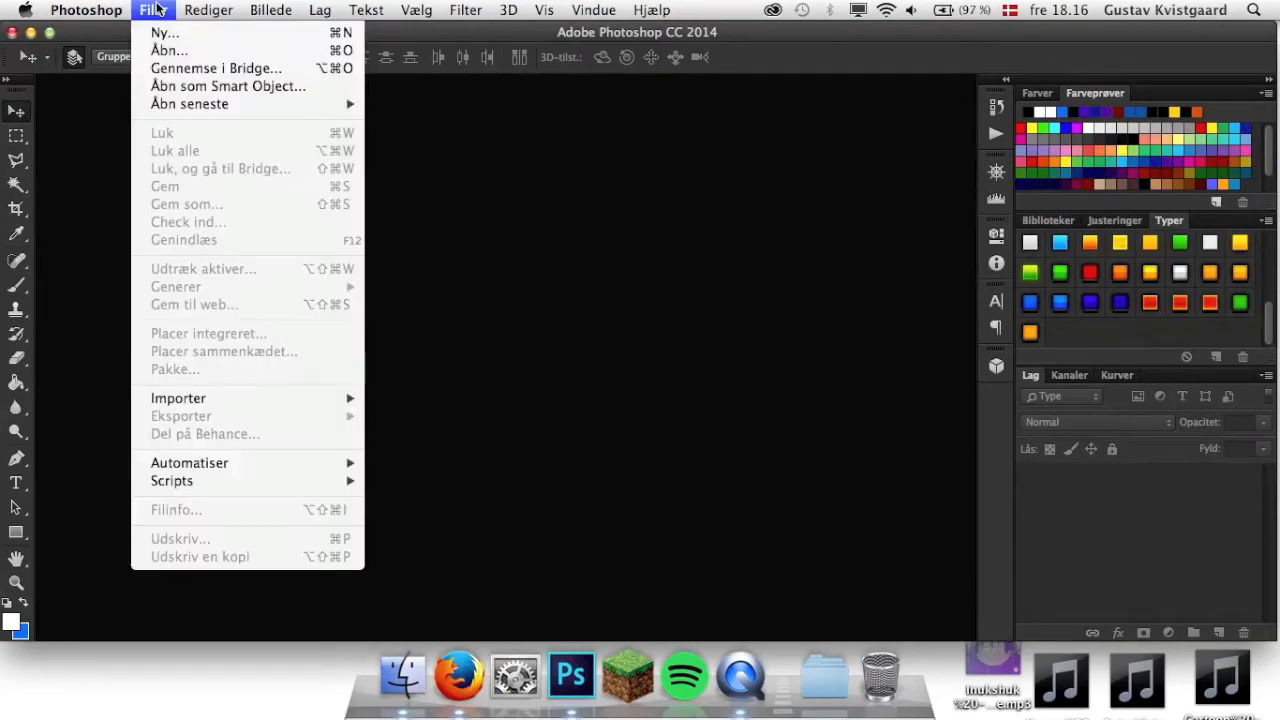
pyautogui.click(229, 33)
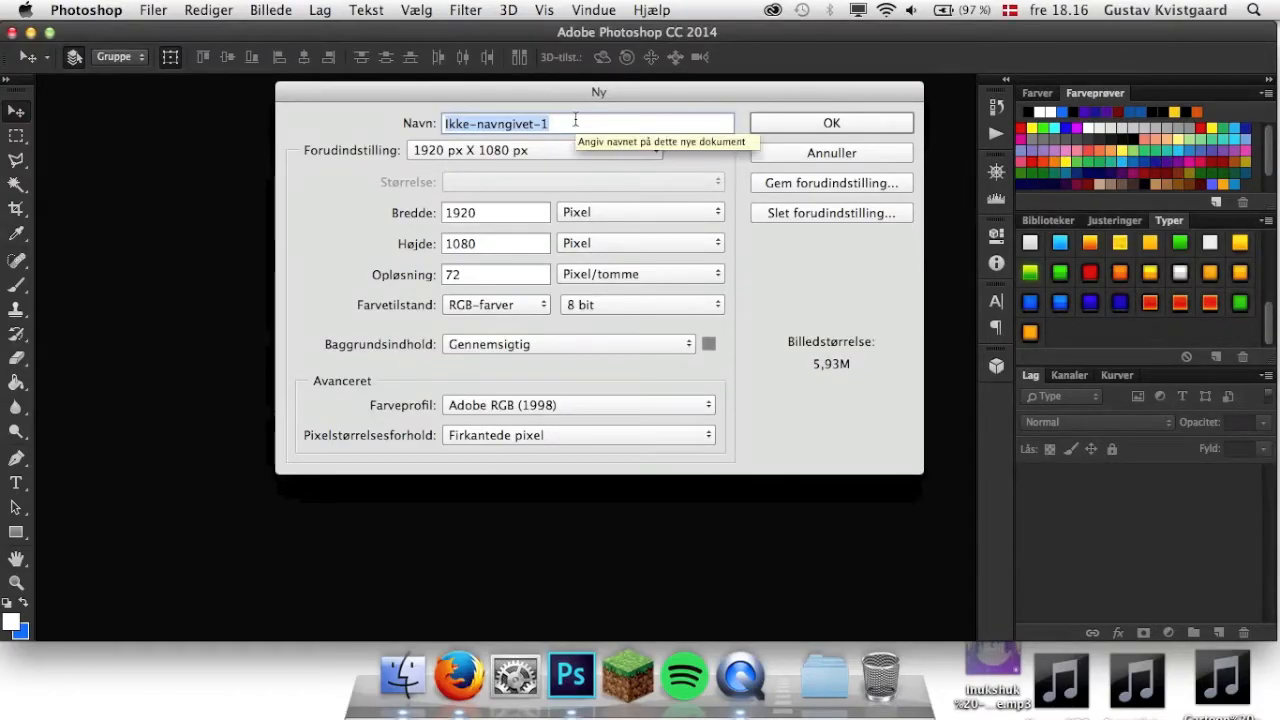
pyautogui.press('BackSpace')
pyautogui.click(523, 150)
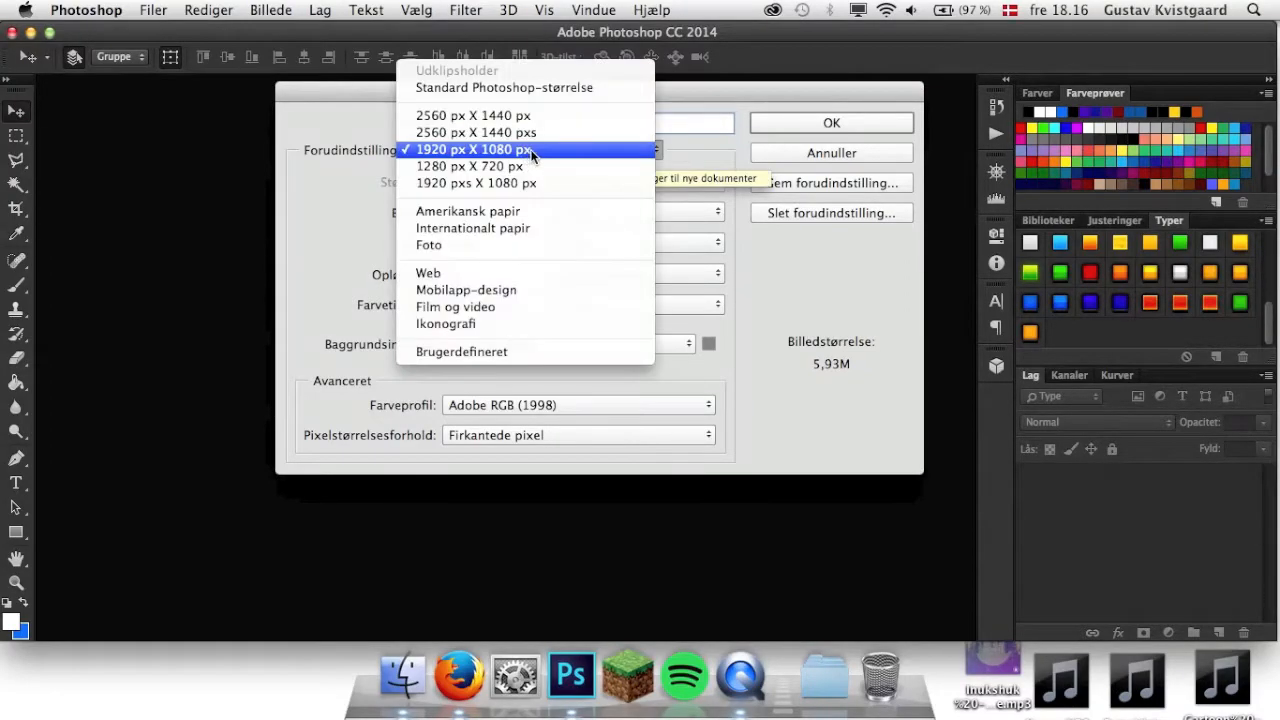
pyautogui.click(729, 169)
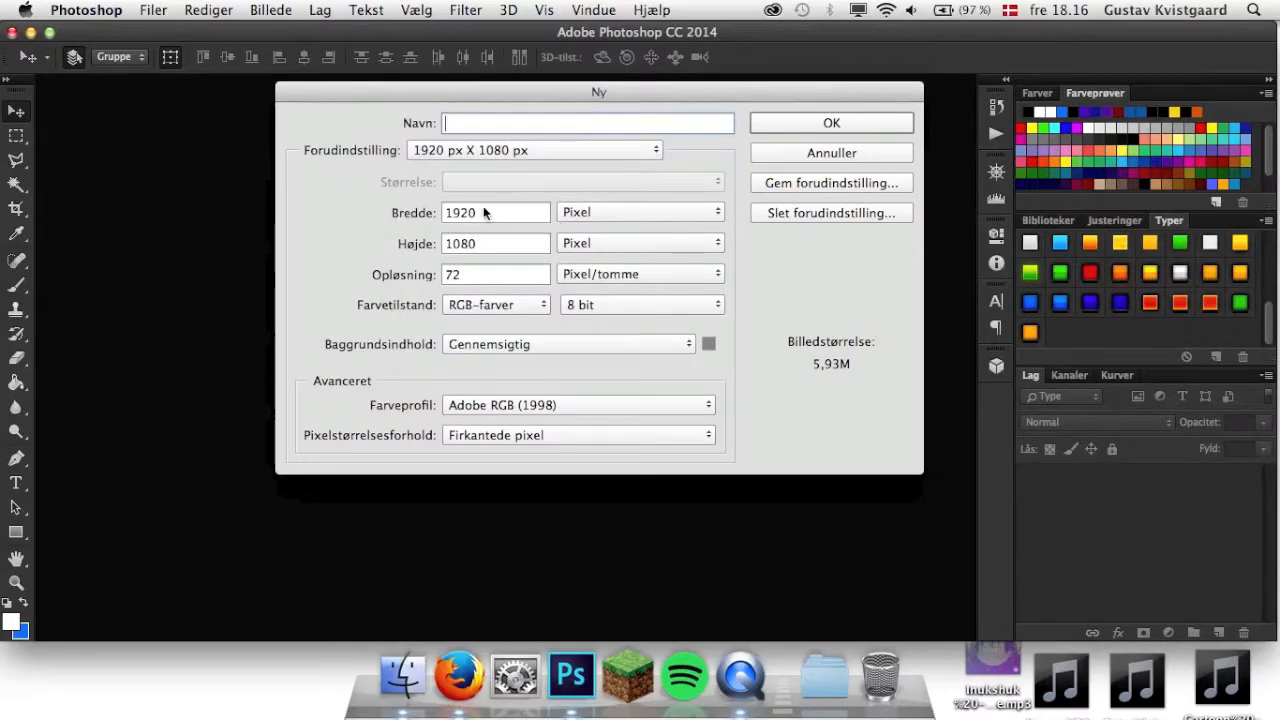
pyautogui.click(516, 160)
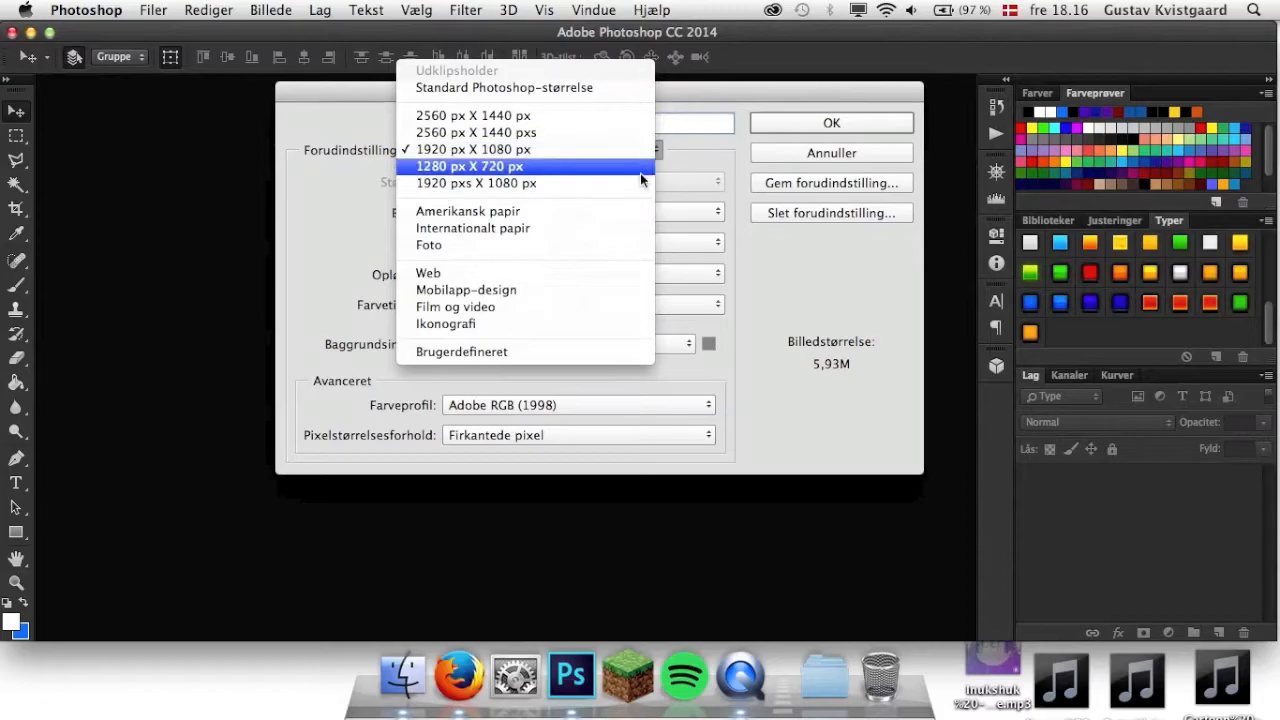
pyautogui.click(690, 150)
# Name the new document "Thumbnail tutorial".
pyautogui.click(541, 123)
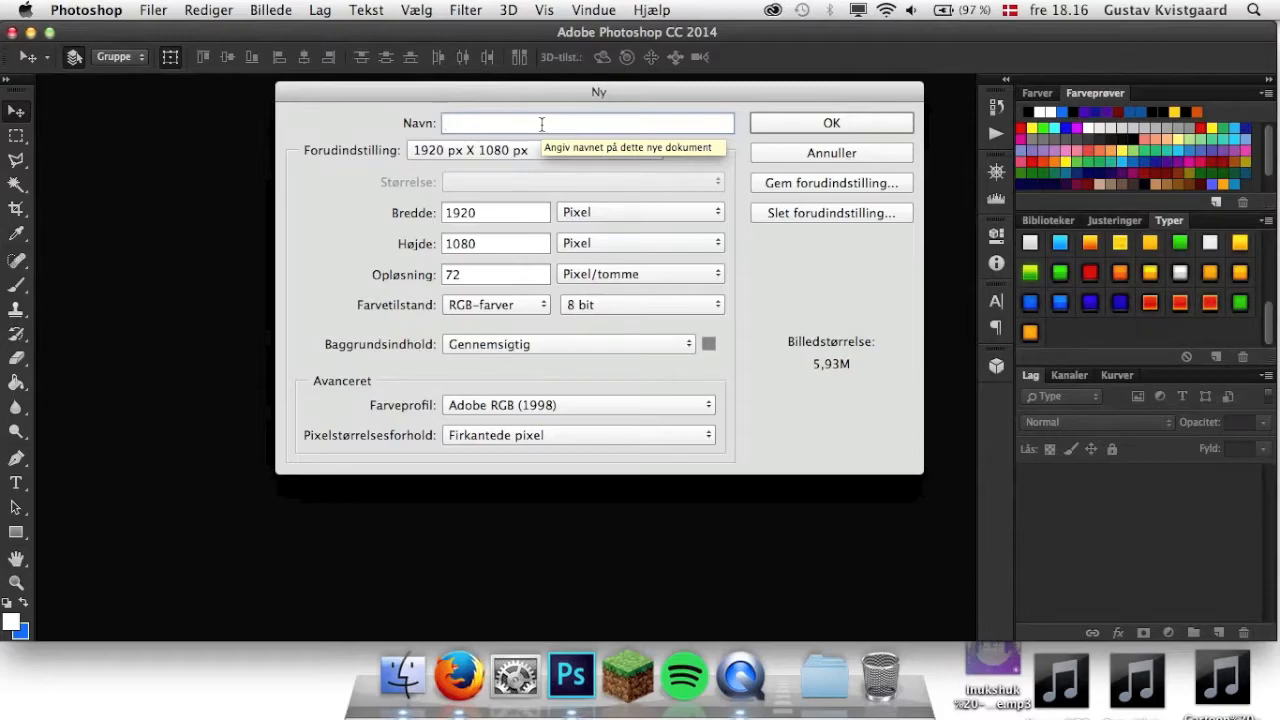
pyautogui.write('Thumbnail')
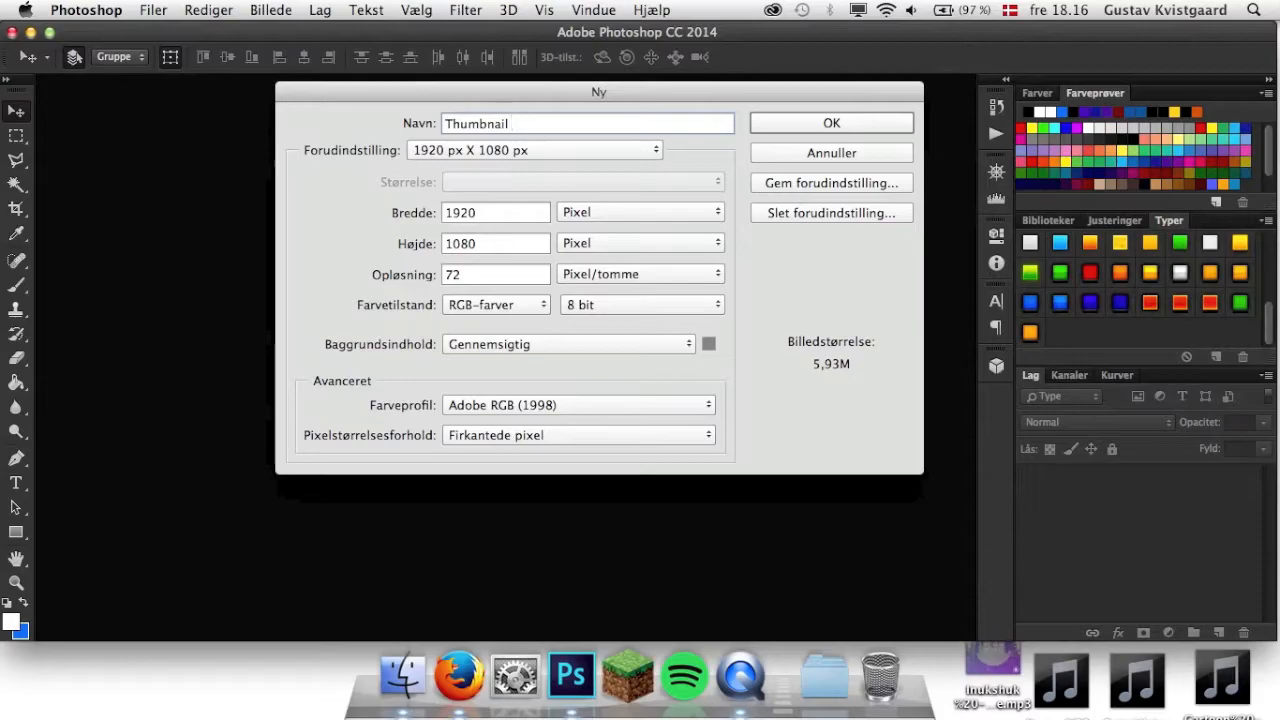
pyautogui.press('BackSpace')
pyautogui.press('BackSpace')
pyautogui.press('BackSpace')
pyautogui.write('tutoria')
# Set the background contents to transparent (Gennemsigtig) and create the document.
pyautogui.click(706, 344)
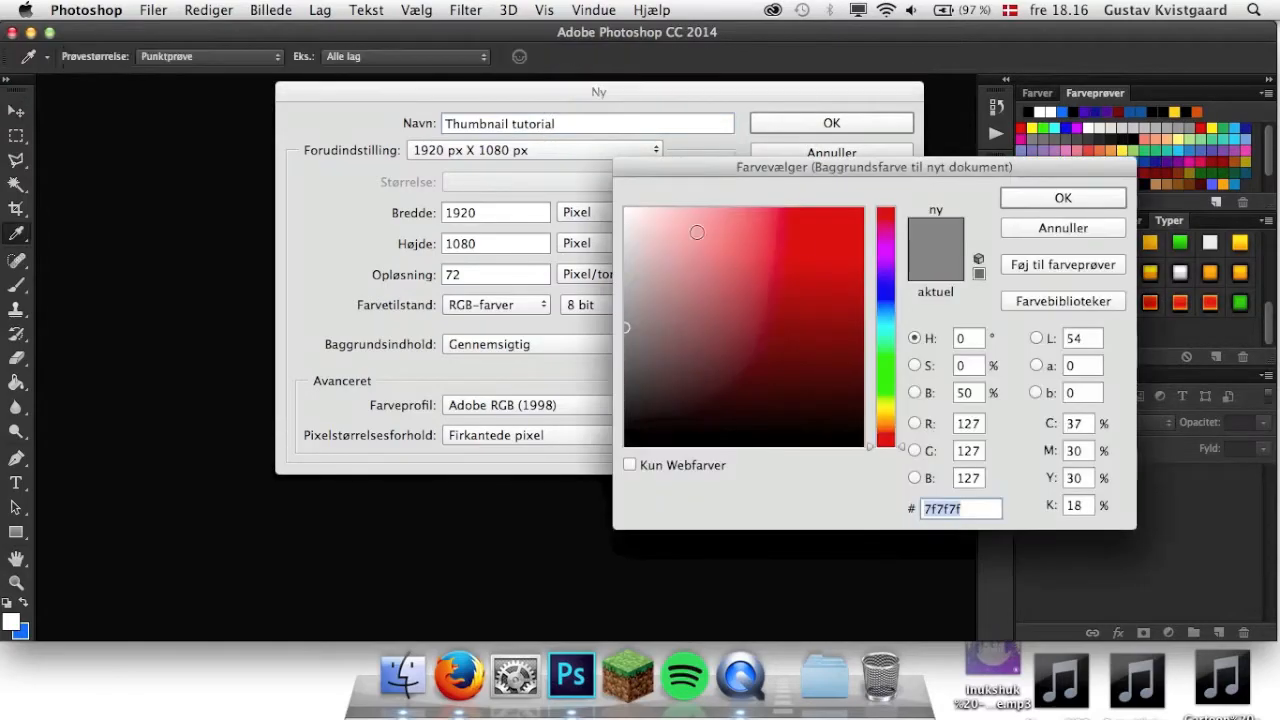
pyautogui.click(1034, 232)
pyautogui.click(627, 343)
pyautogui.click(627, 343)
pyautogui.click(833, 123)
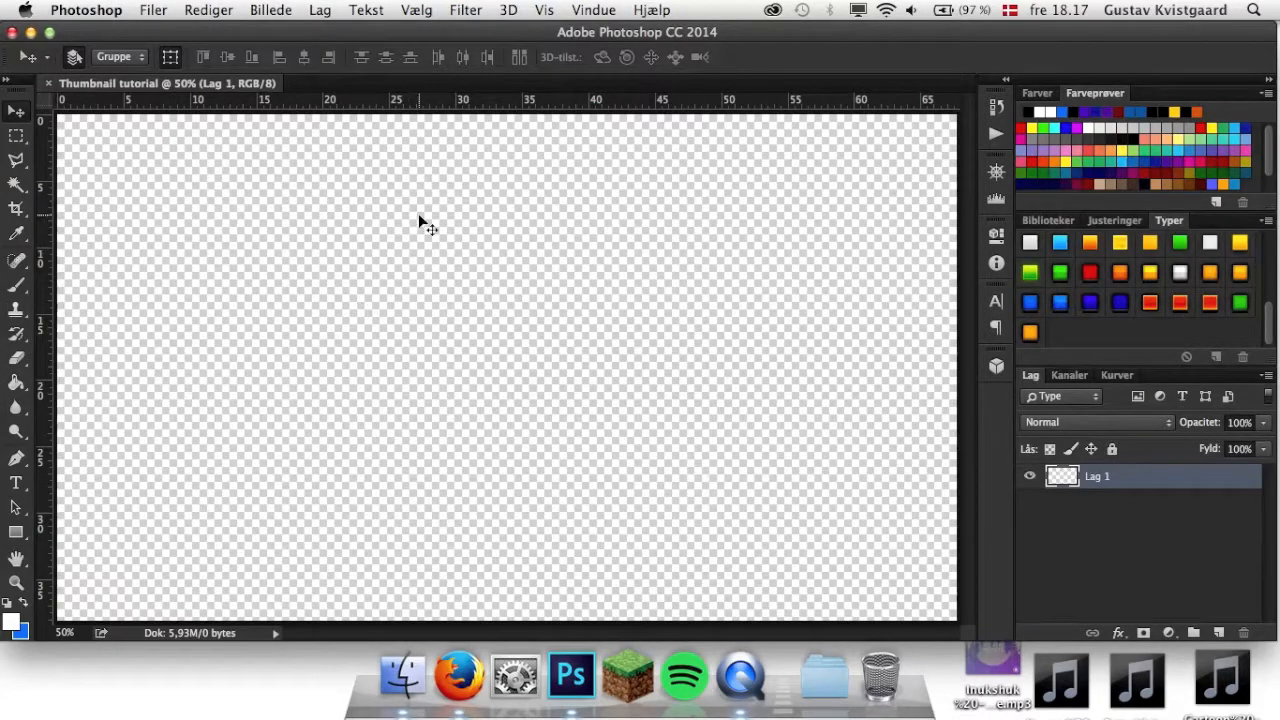
# Place New-York-City.jpg from Finder's Alle mine arkiver on the canvas at full size and rasterize its layer.
pyautogui.click(158, 12)
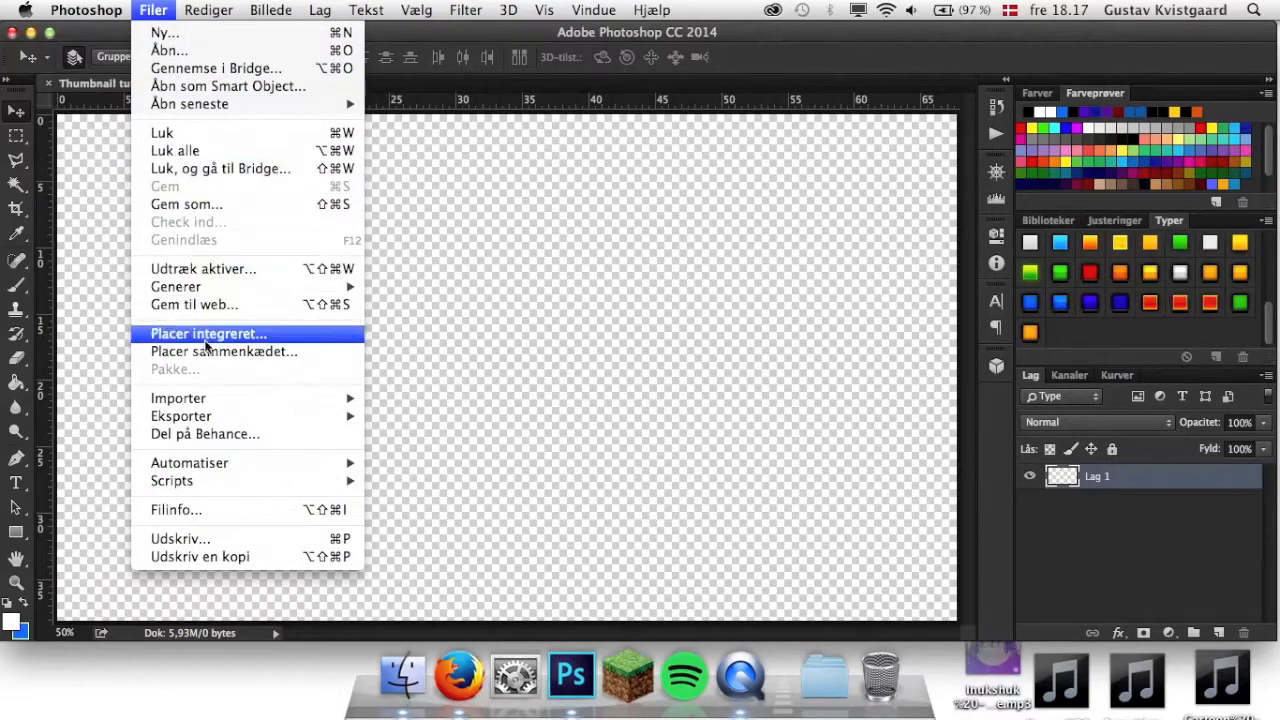
pyautogui.click(514, 366)
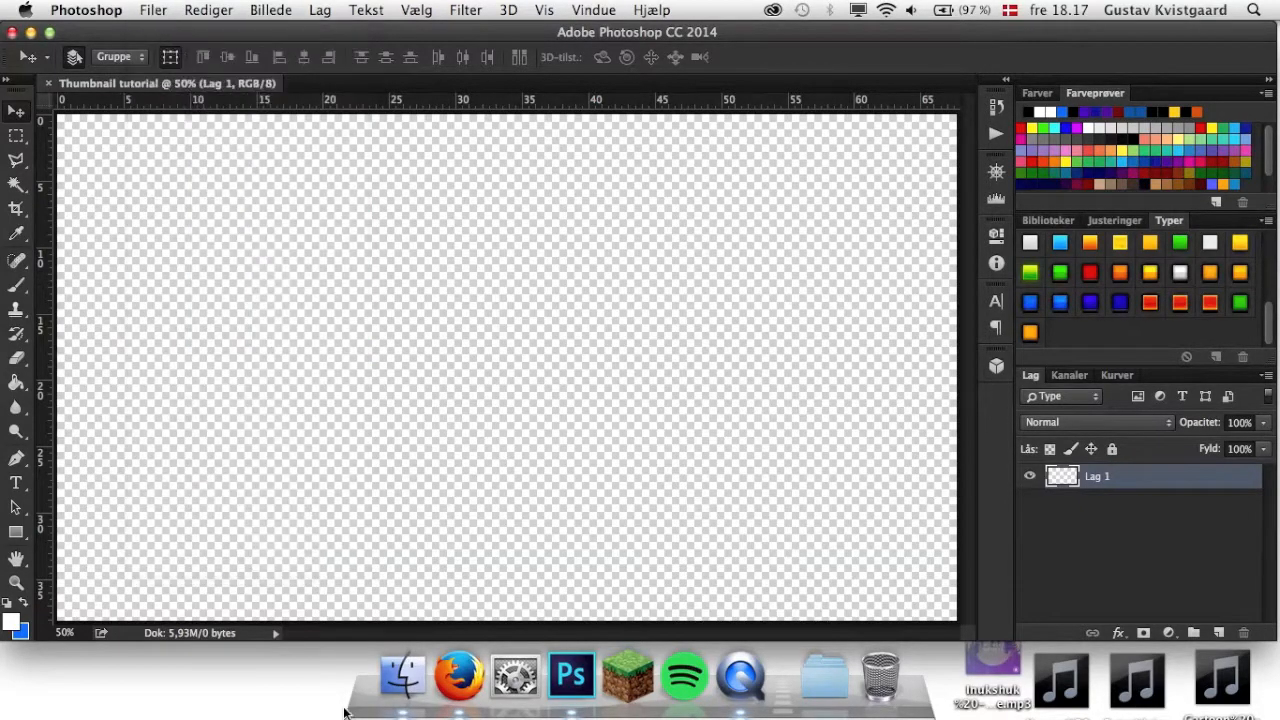
pyautogui.click(400, 678)
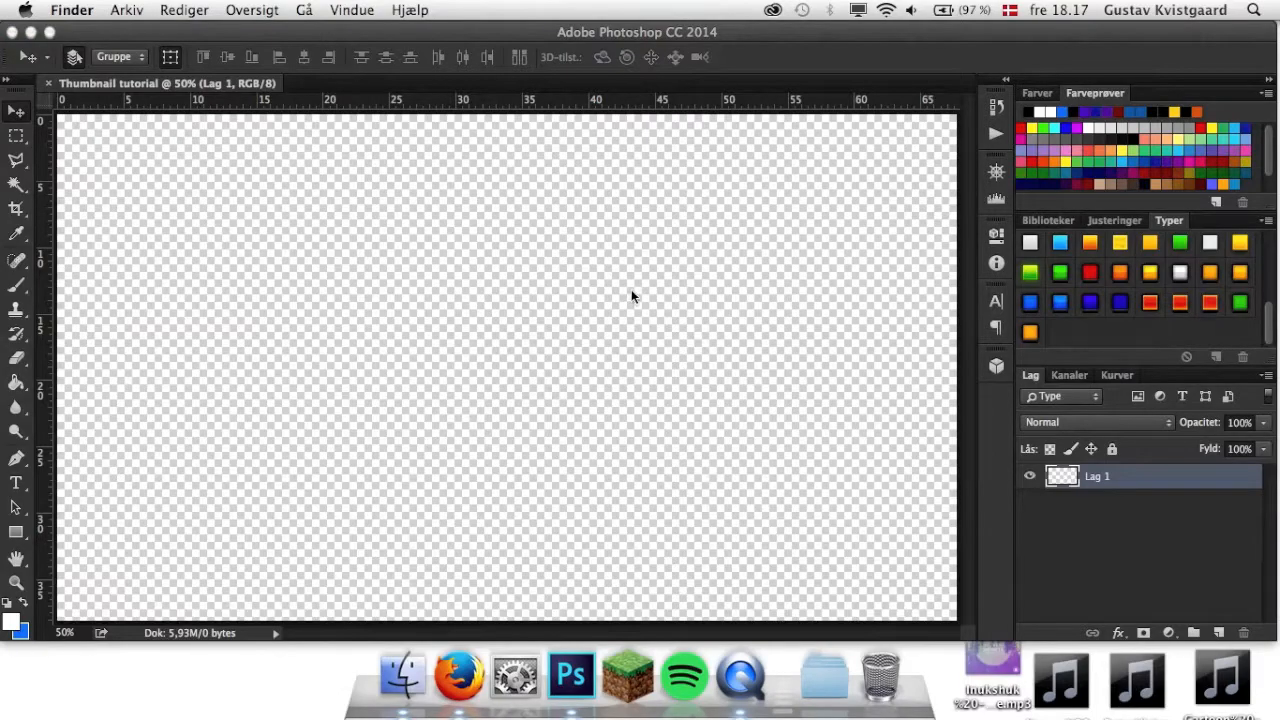
pyautogui.click(405, 675)
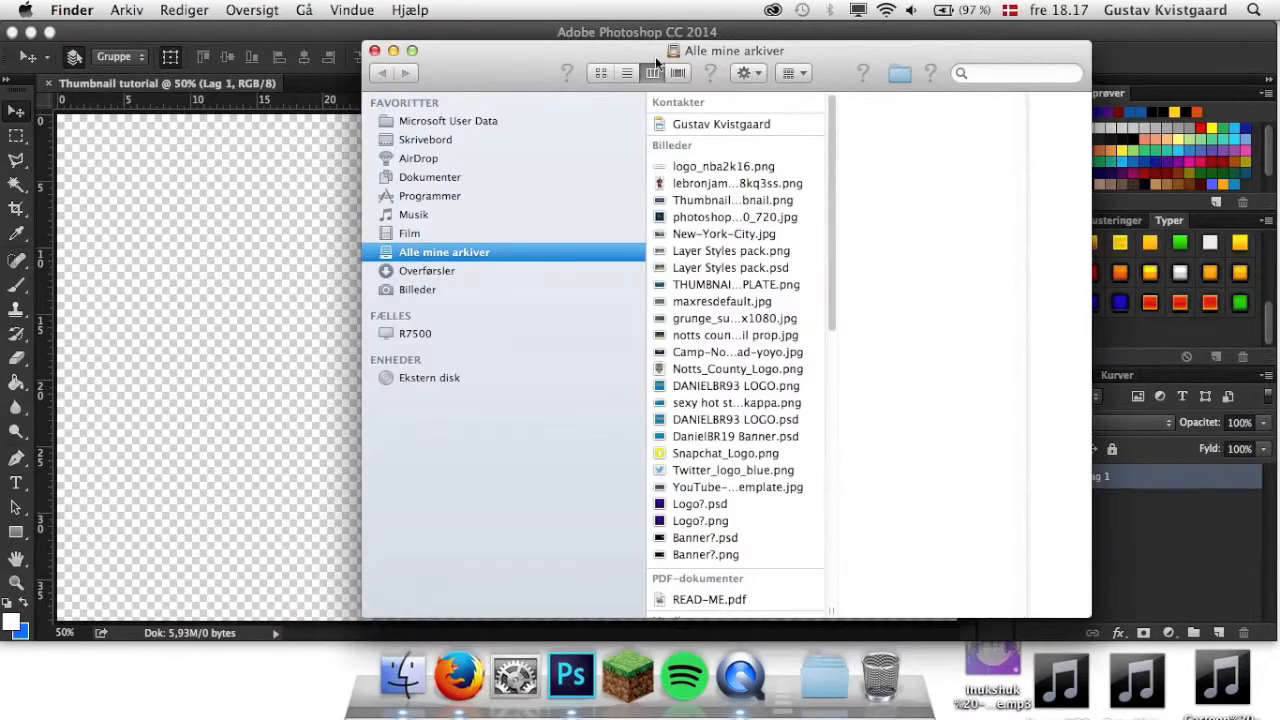
pyautogui.click(727, 233)
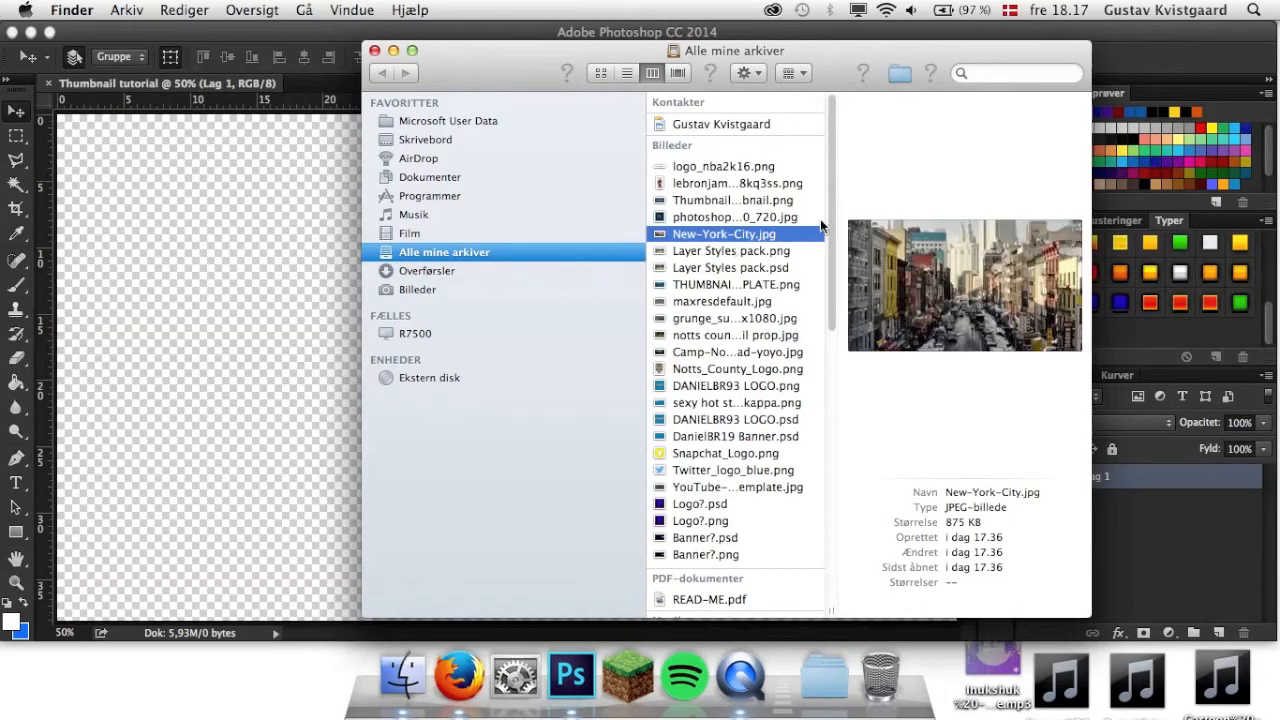
pyautogui.moveTo(742, 239); pyautogui.dragTo(268, 294)
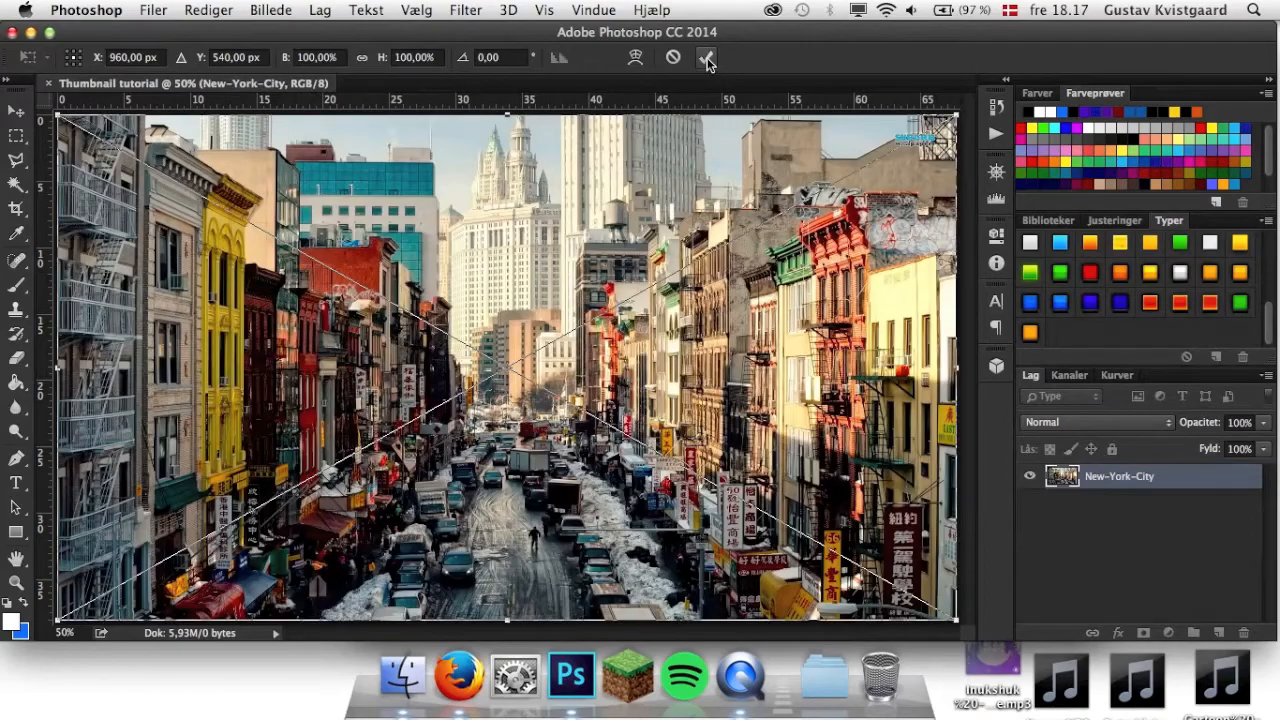
pyautogui.click(707, 60)
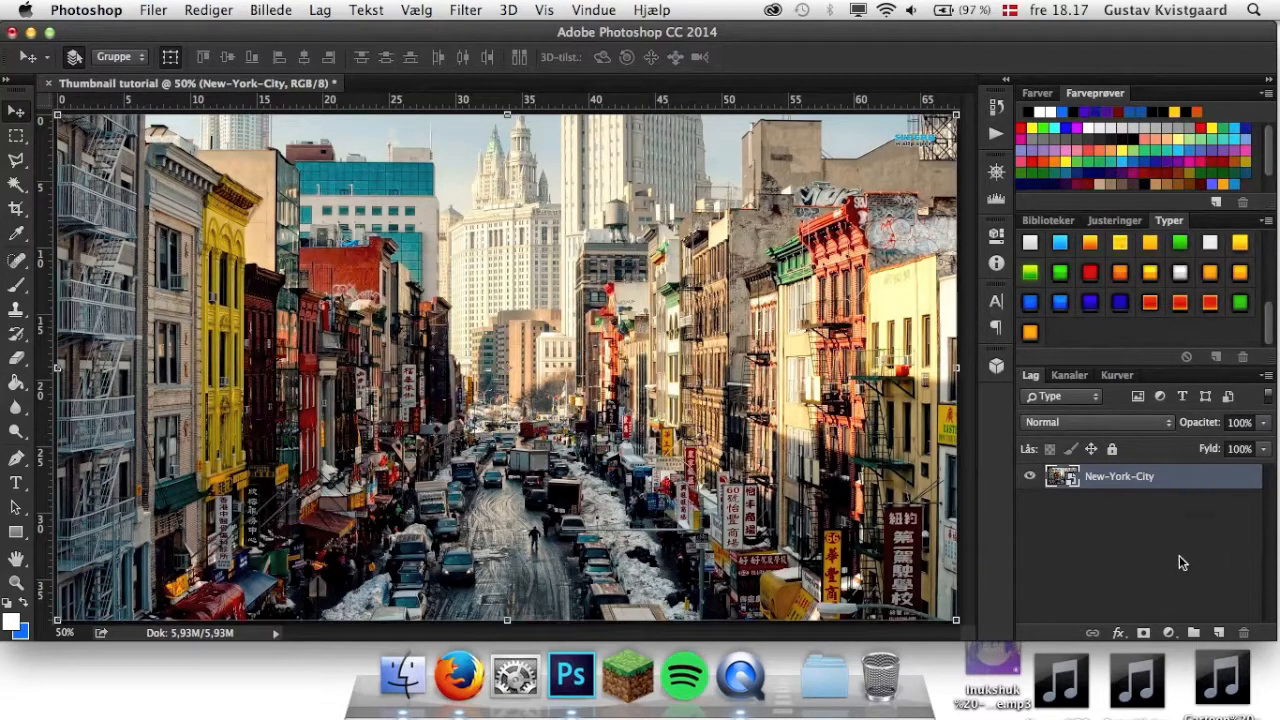
pyautogui.rightClick(1155, 476)
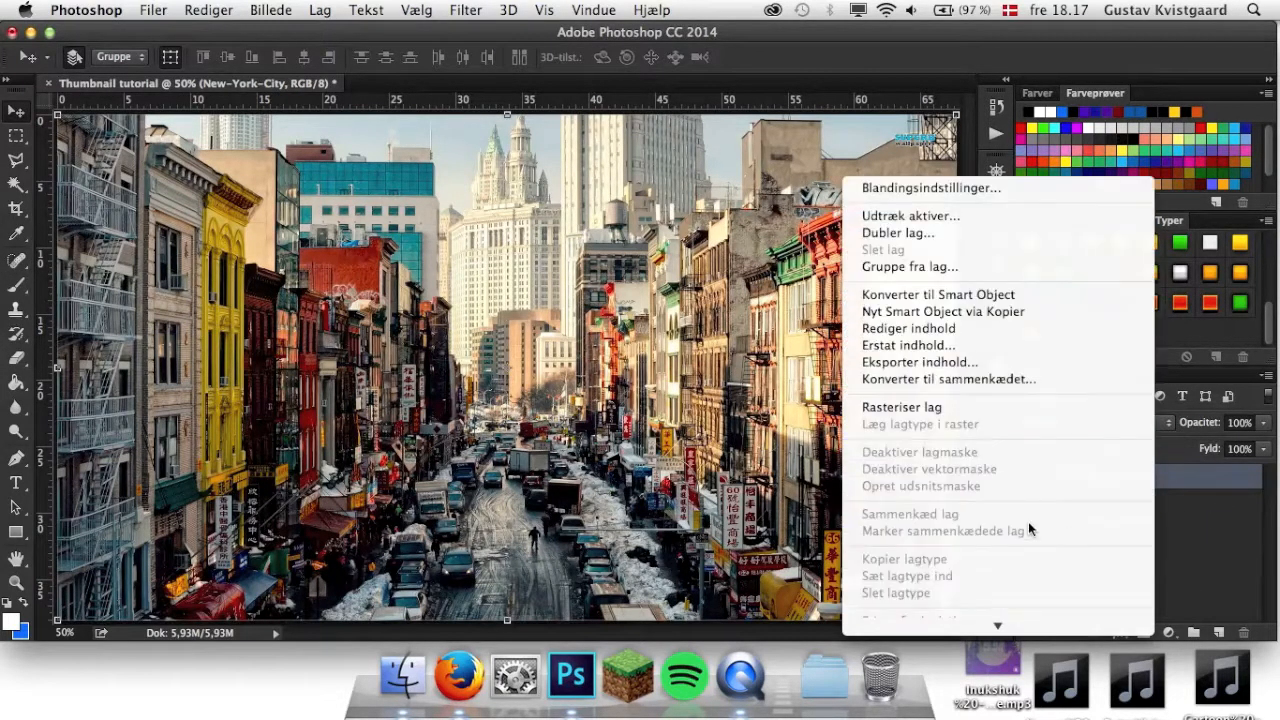
pyautogui.click(970, 407)
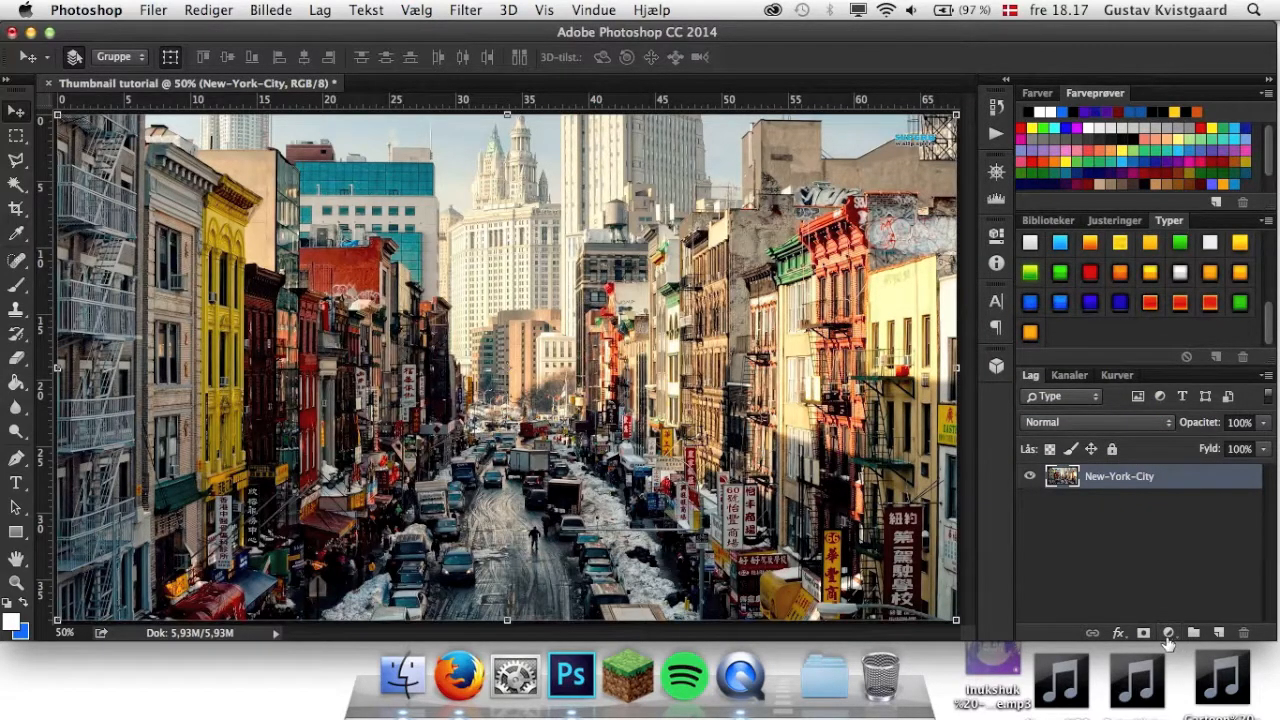
# Add a black-and-white (Sort-hvid) adjustment layer with the standard preset and merge it with the New-York-City layer.
pyautogui.click(1169, 633)
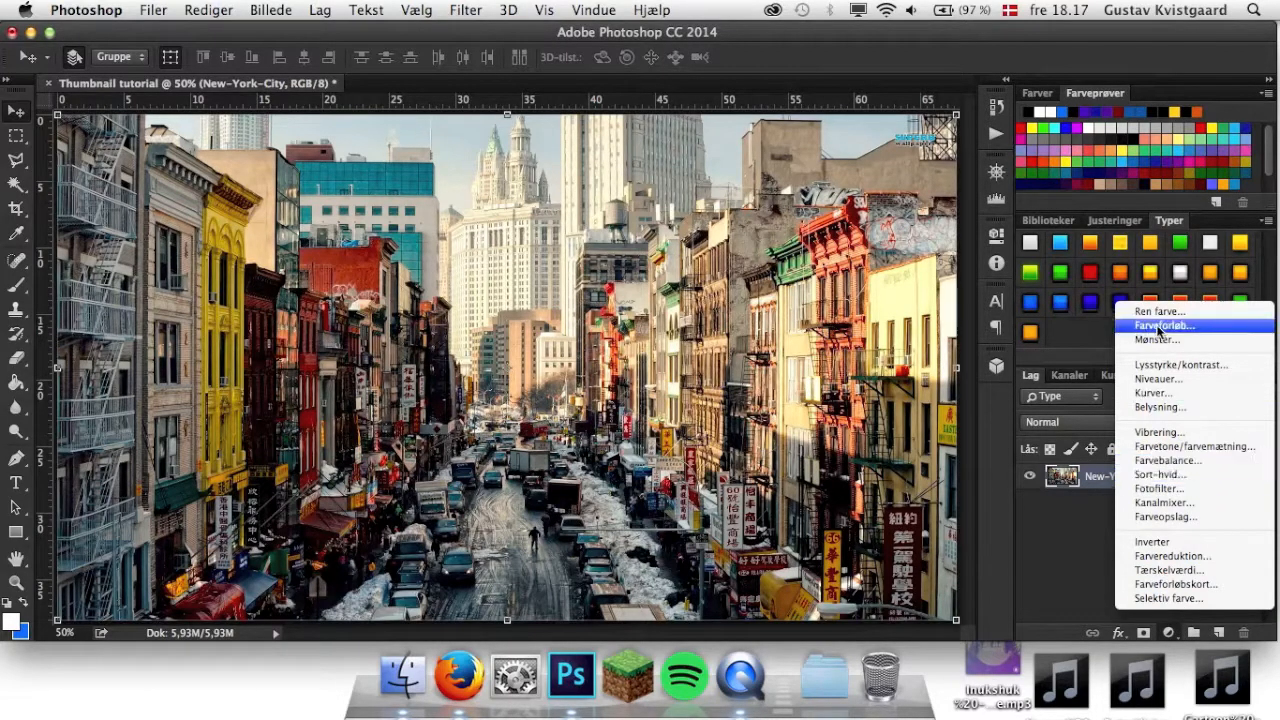
pyautogui.click(1168, 474)
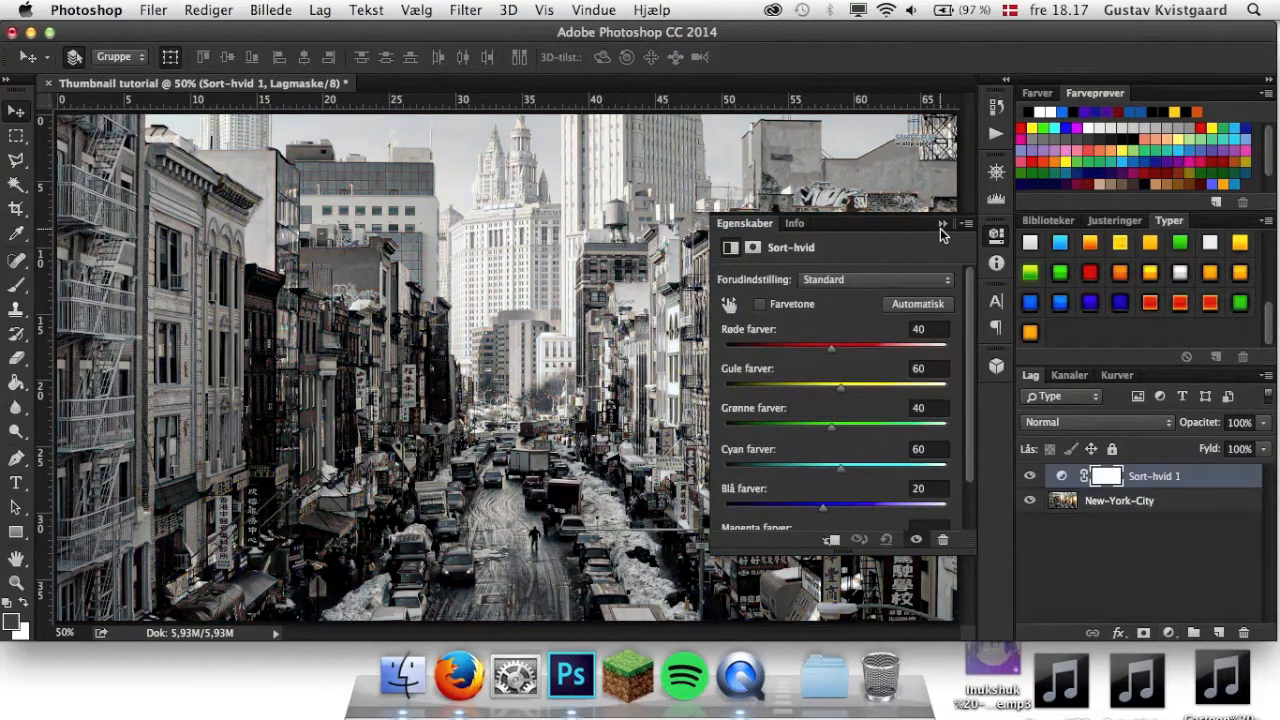
pyautogui.click(942, 223)
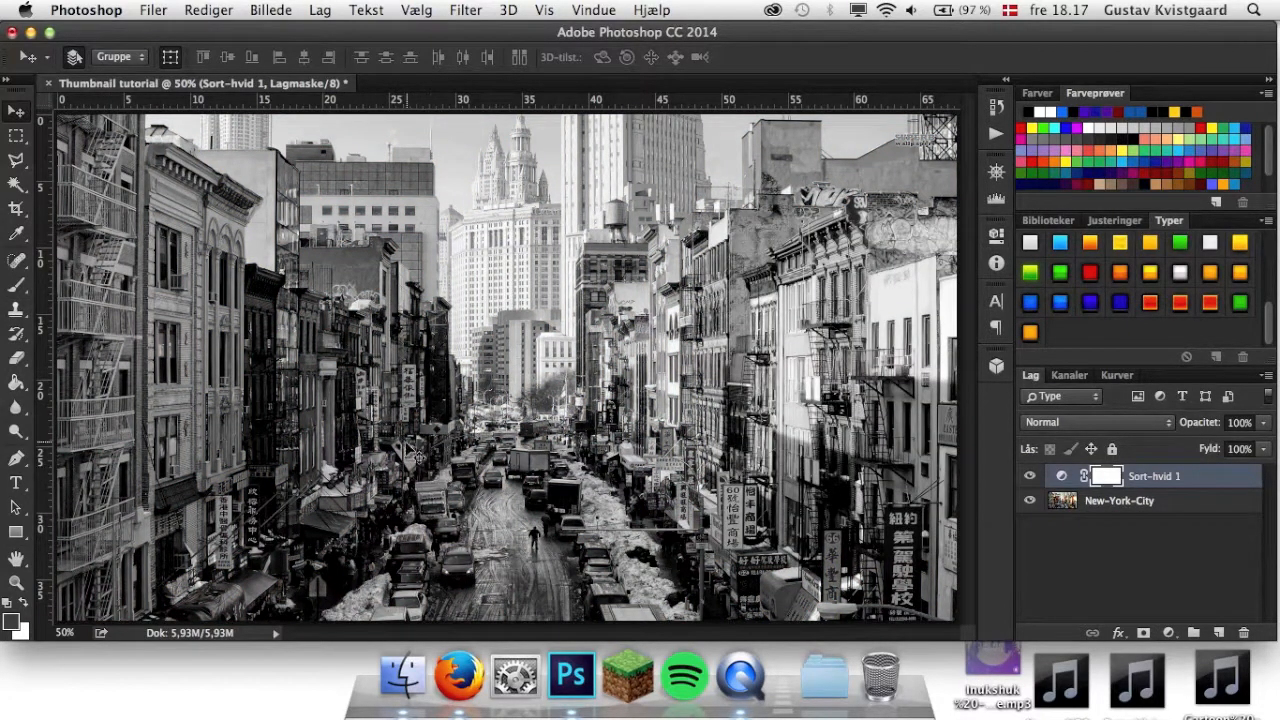
pyautogui.keyDown('shift'); pyautogui.click(1177, 510); pyautogui.keyUp('shift')
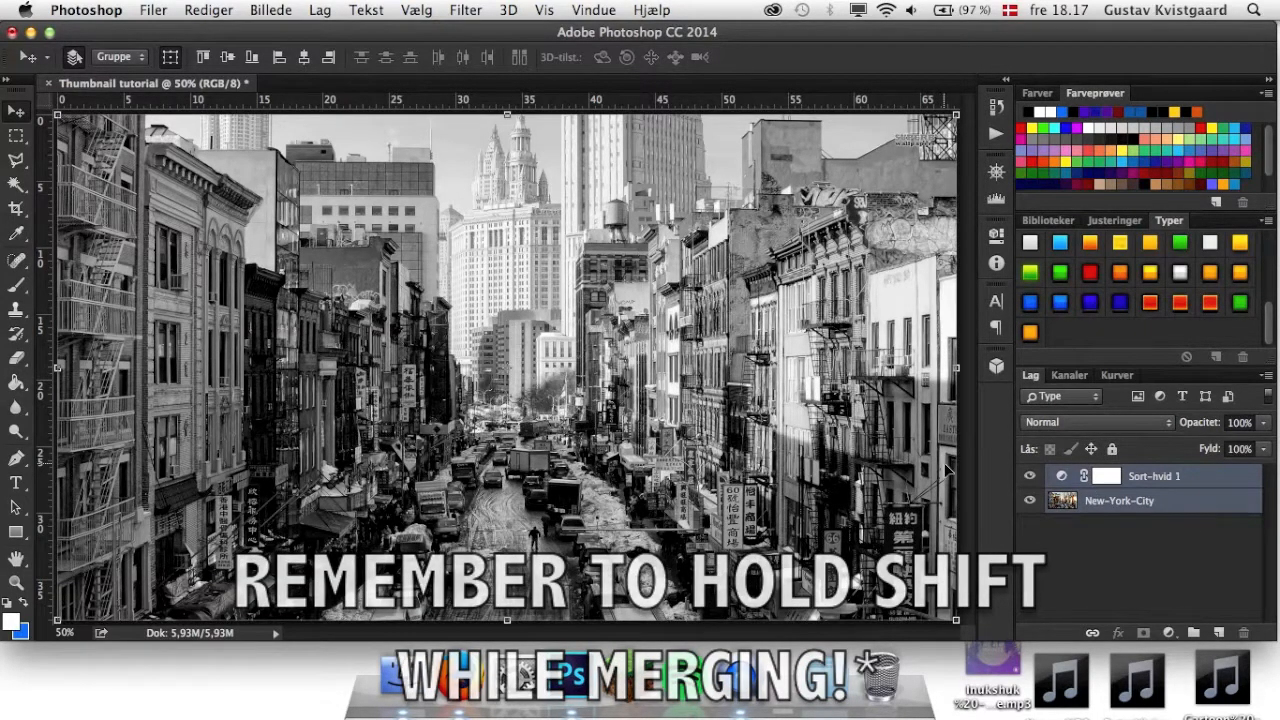
pyautogui.press('super+e')
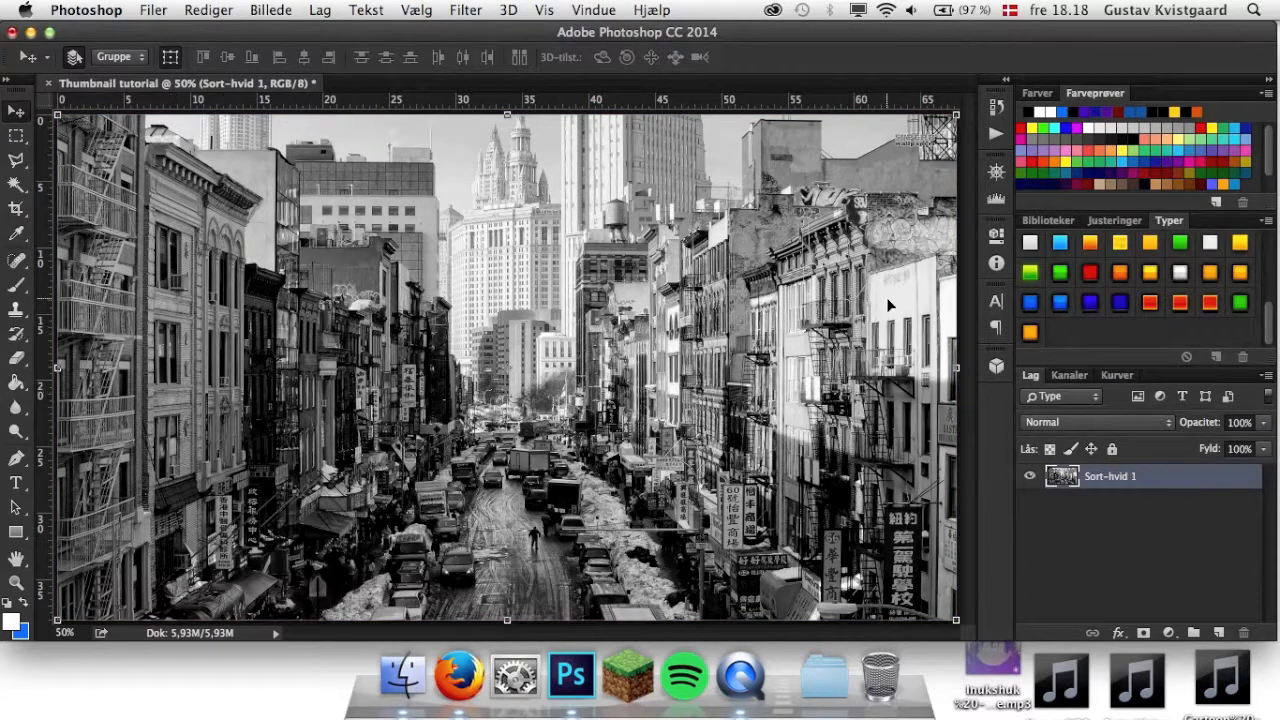
# Add a new empty layer above the city photo and set the background colour to dark red.
pyautogui.click(1218, 633)
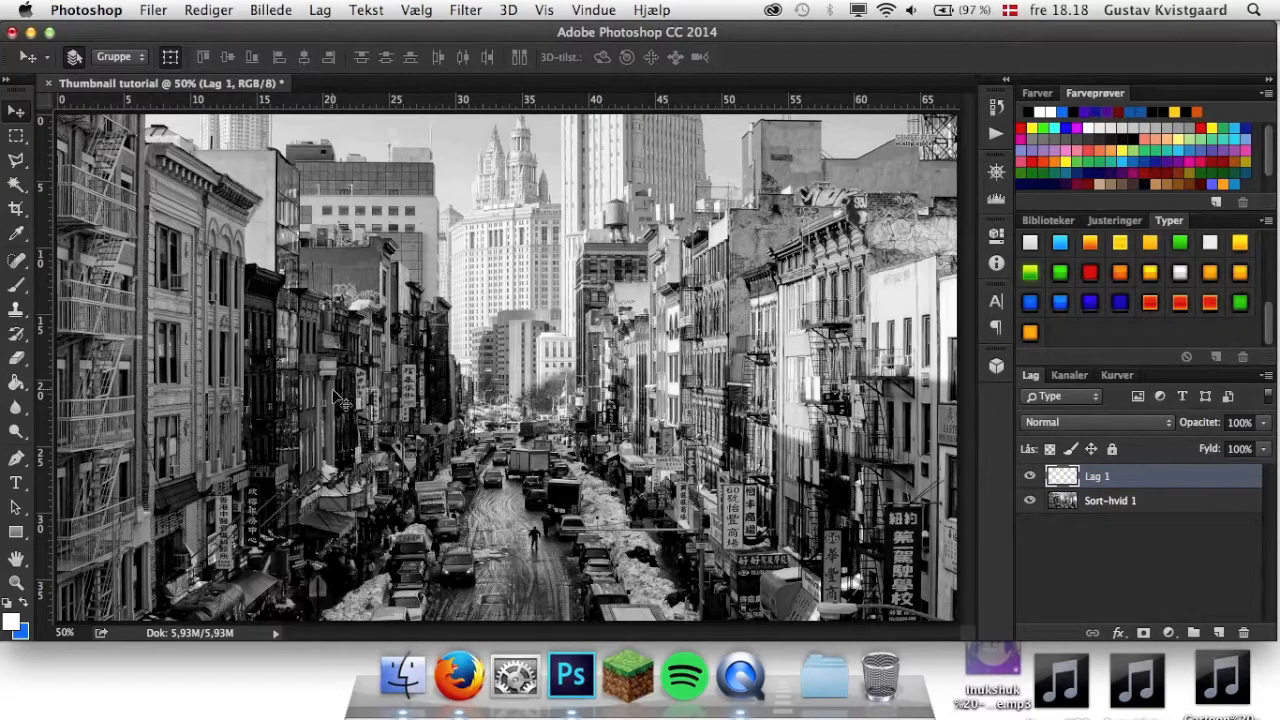
pyautogui.click(20, 632)
pyautogui.moveTo(884, 425); pyautogui.dragTo(887, 450)
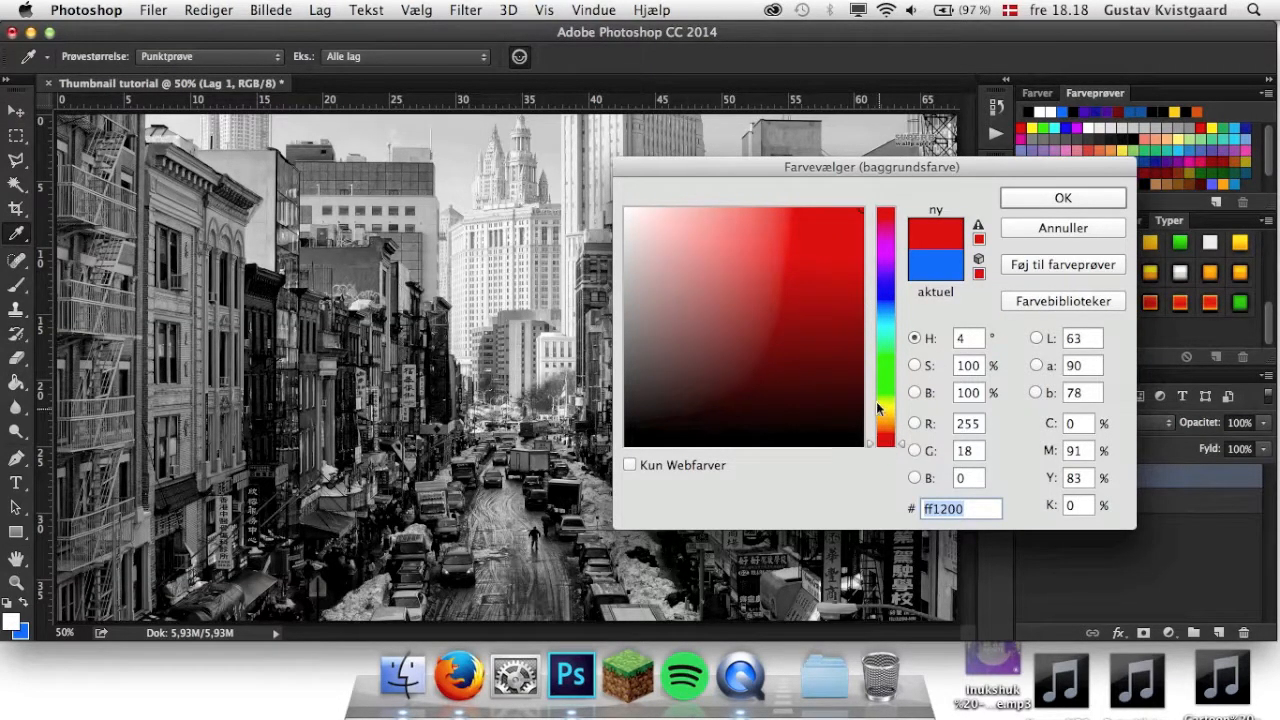
pyautogui.click(861, 361)
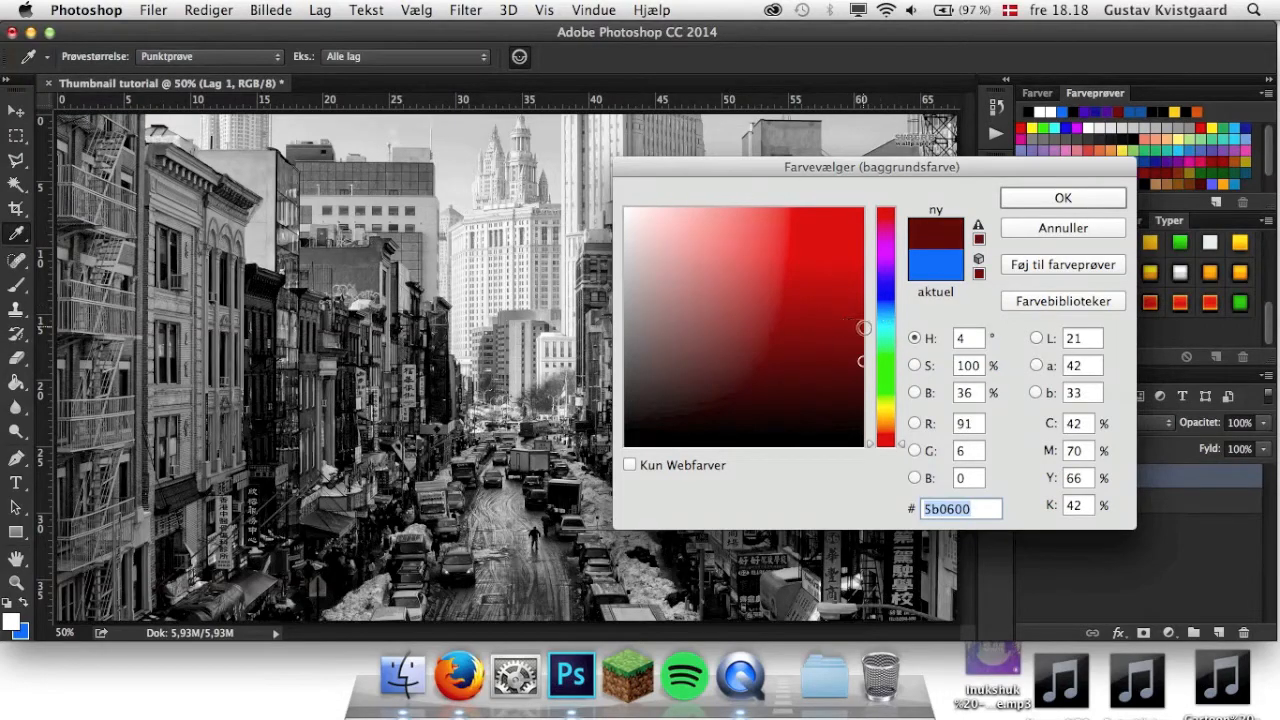
pyautogui.click(861, 321)
pyautogui.click(1063, 198)
pyautogui.press('v')
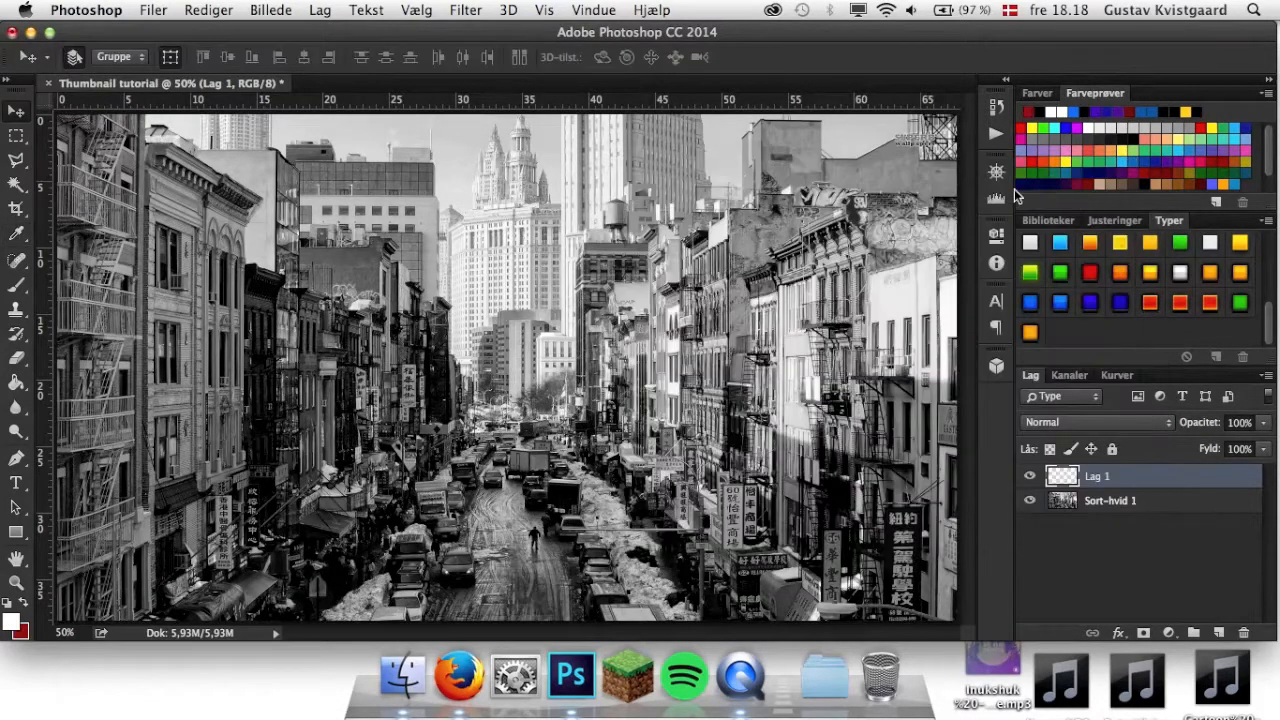
# Fill the empty layer with the dark red colour using the Paint Bucket and set the layer's opacity to 50%.
pyautogui.click(16, 385)
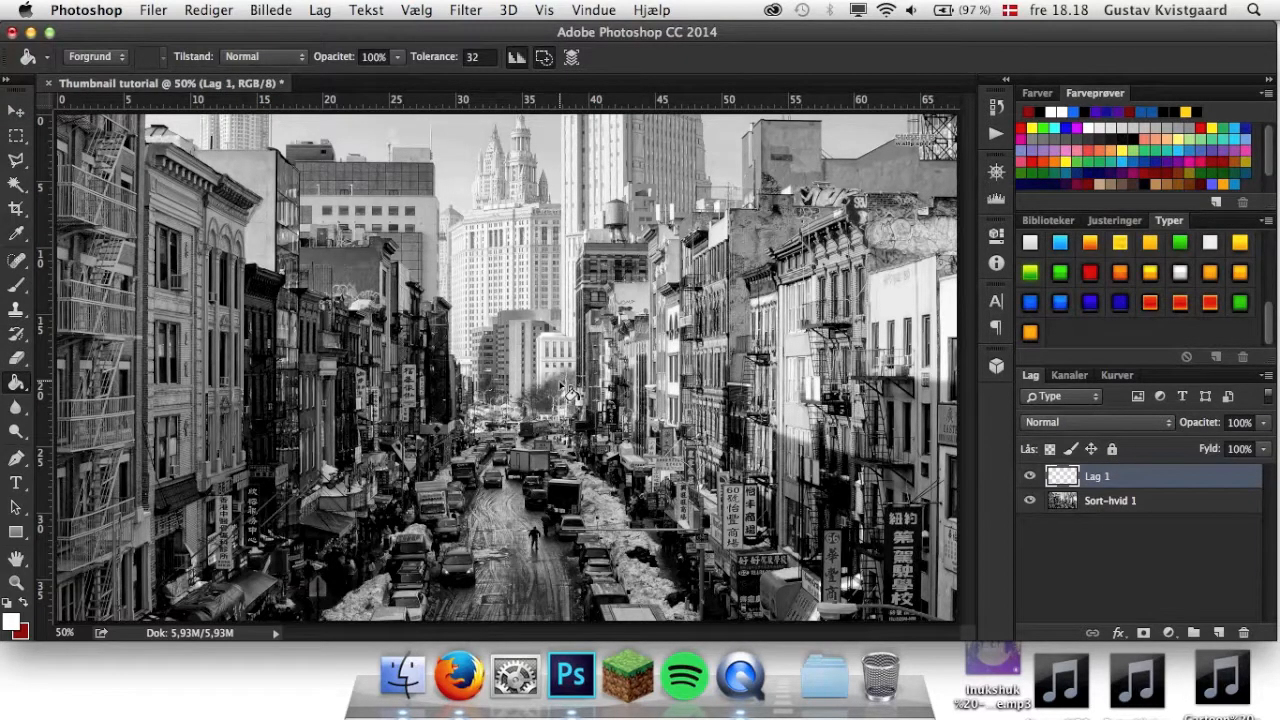
pyautogui.click(569, 391)
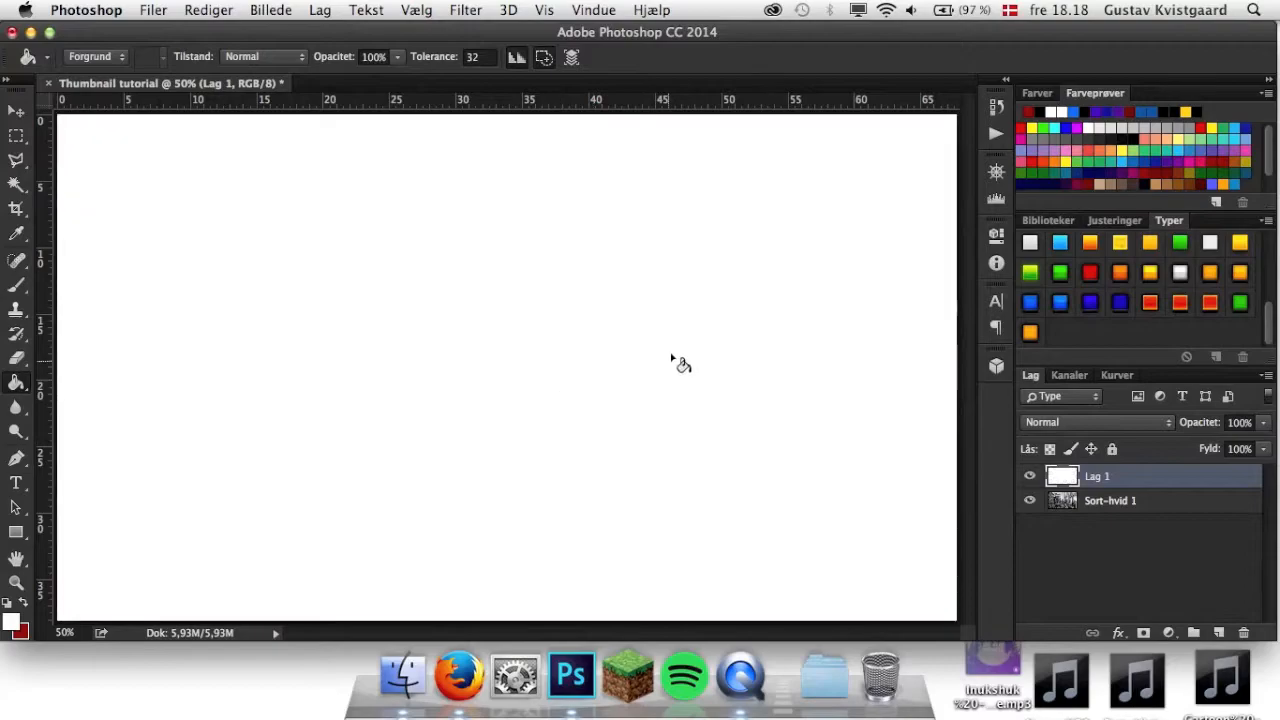
pyautogui.press('super+z')
pyautogui.click(22, 605)
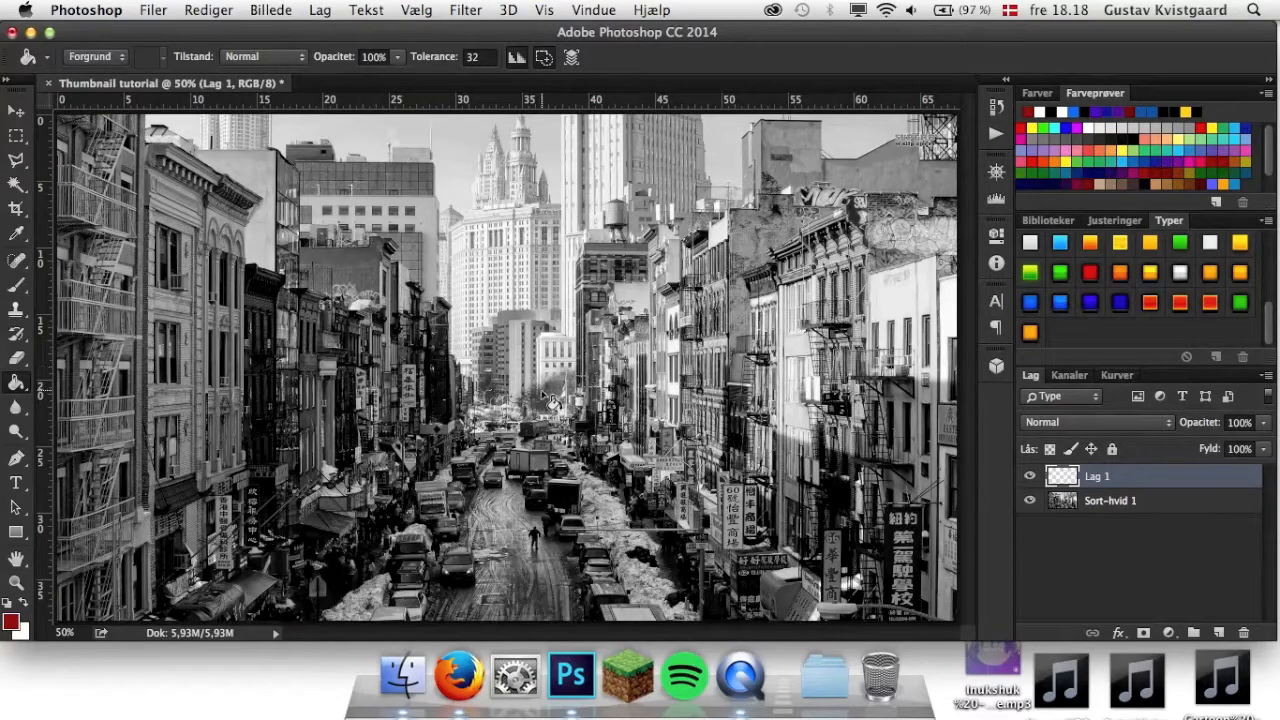
pyautogui.click(840, 418)
pyautogui.click(16, 110)
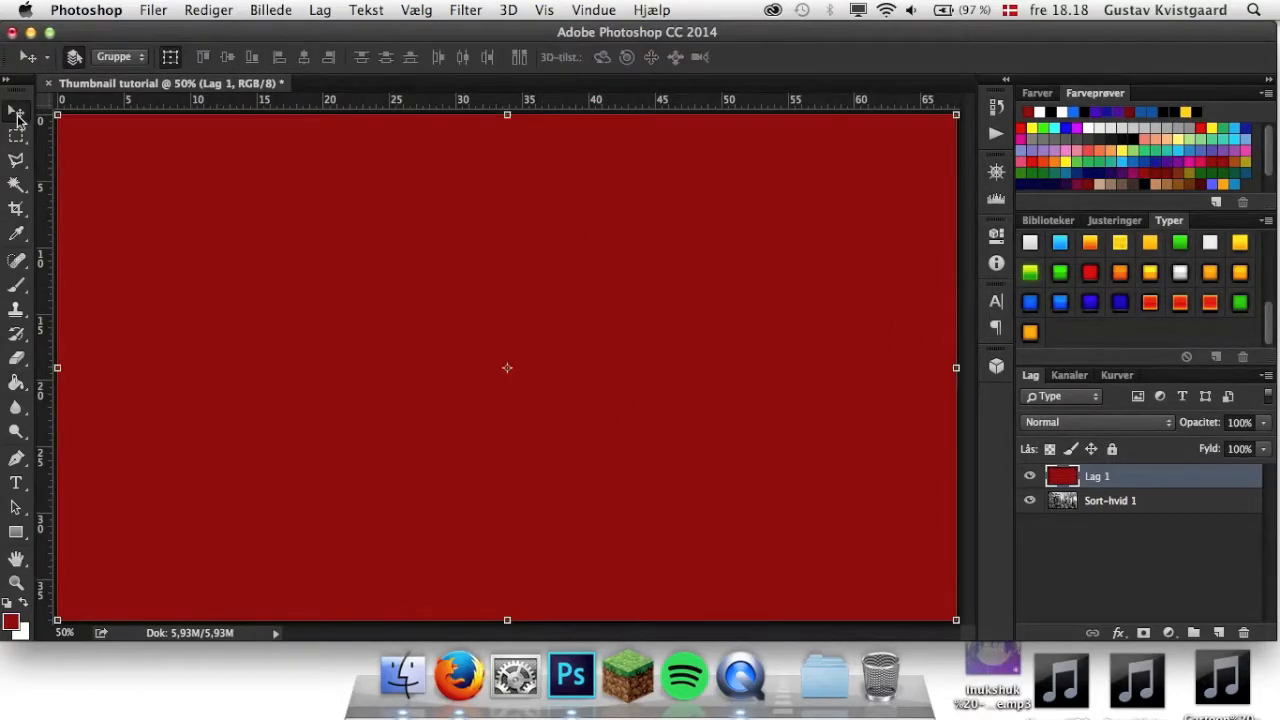
pyautogui.click(1240, 423)
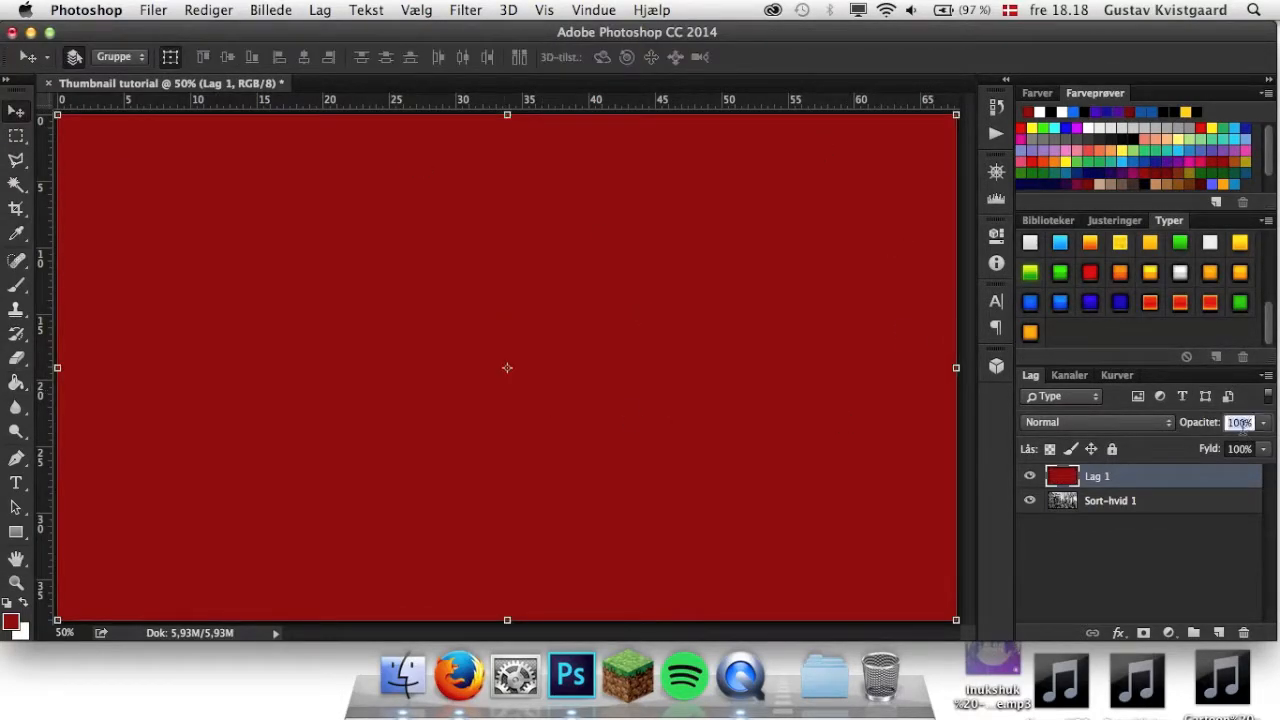
pyautogui.write('50')
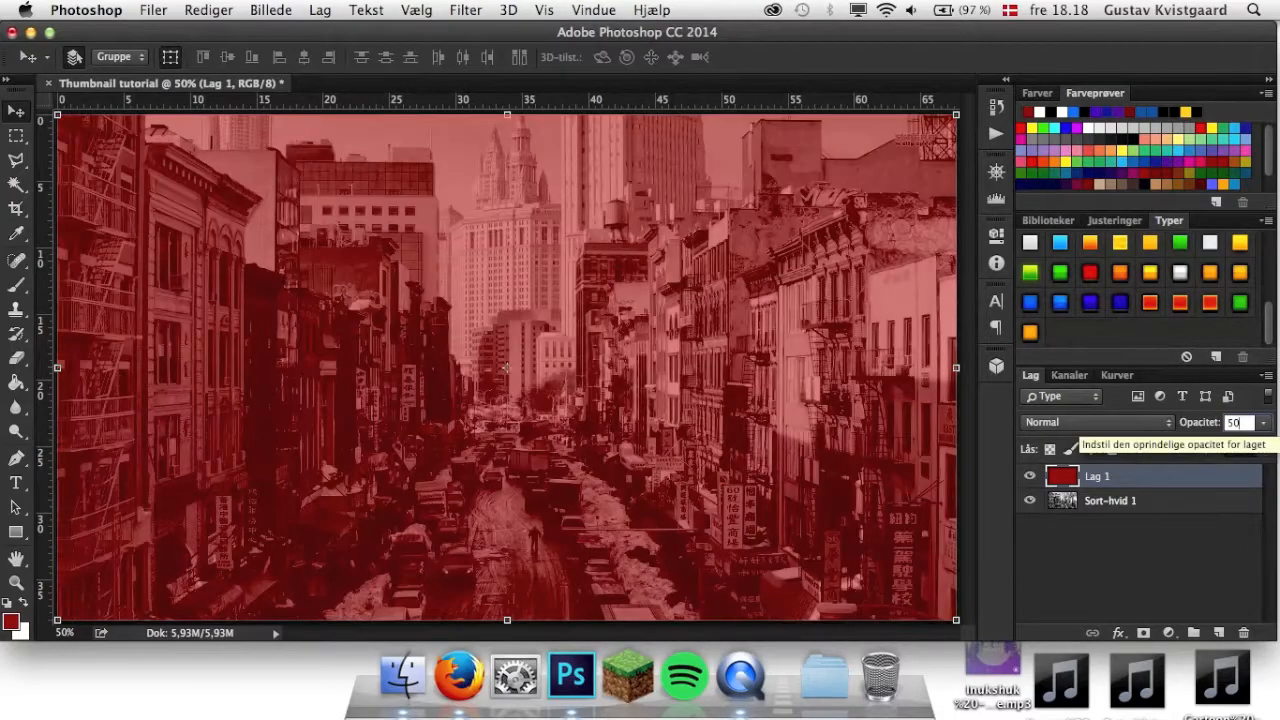
# Apply the red layer's 50% opacity and add a new empty layer between it and the Sort-hvid 1 city photo.
pyautogui.press('Return')
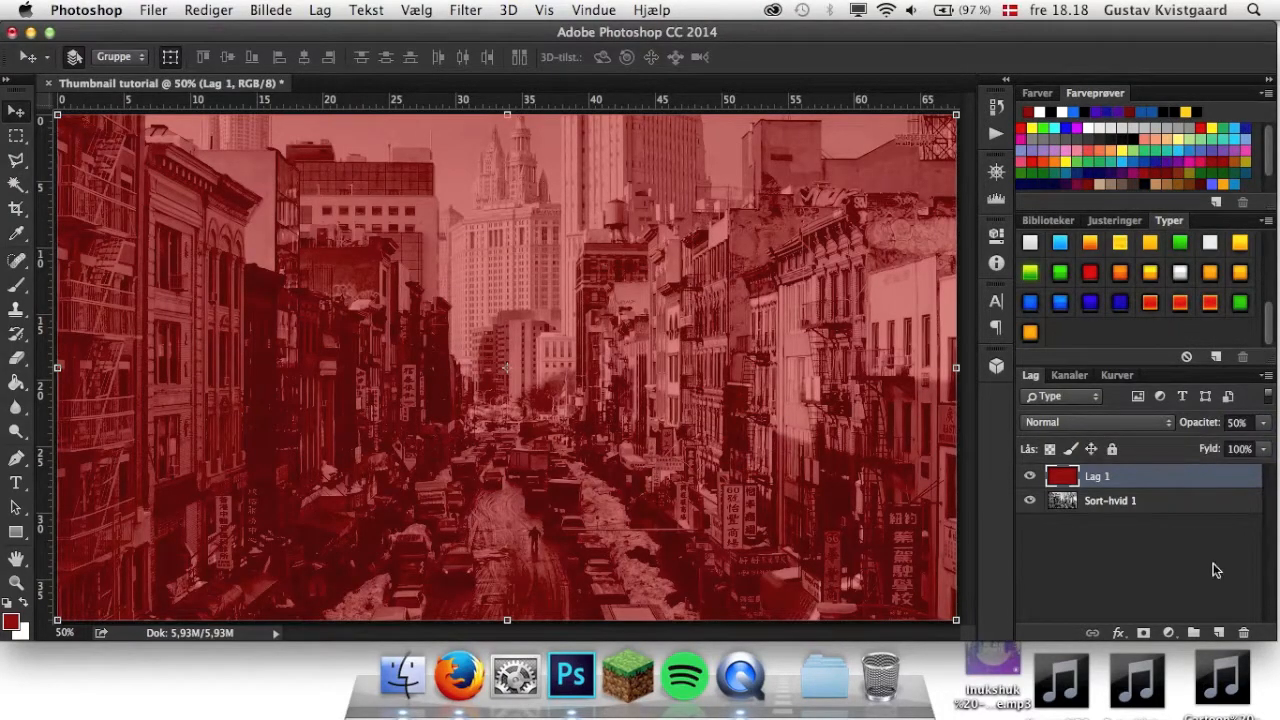
pyautogui.click(1218, 633)
pyautogui.moveTo(1128, 500); pyautogui.dragTo(1128, 472)
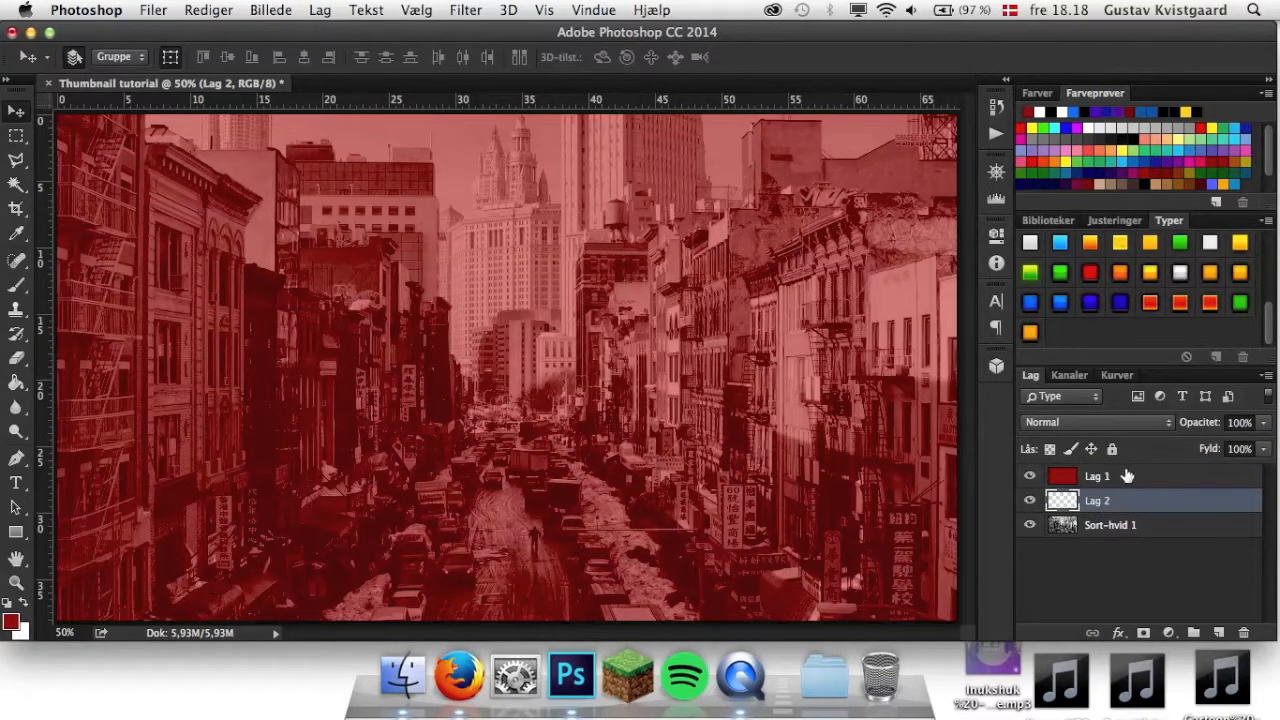
# Rename the dark red layer as COLOR.
pyautogui.doubleClick(1103, 479)
pyautogui.press('BackSpace')
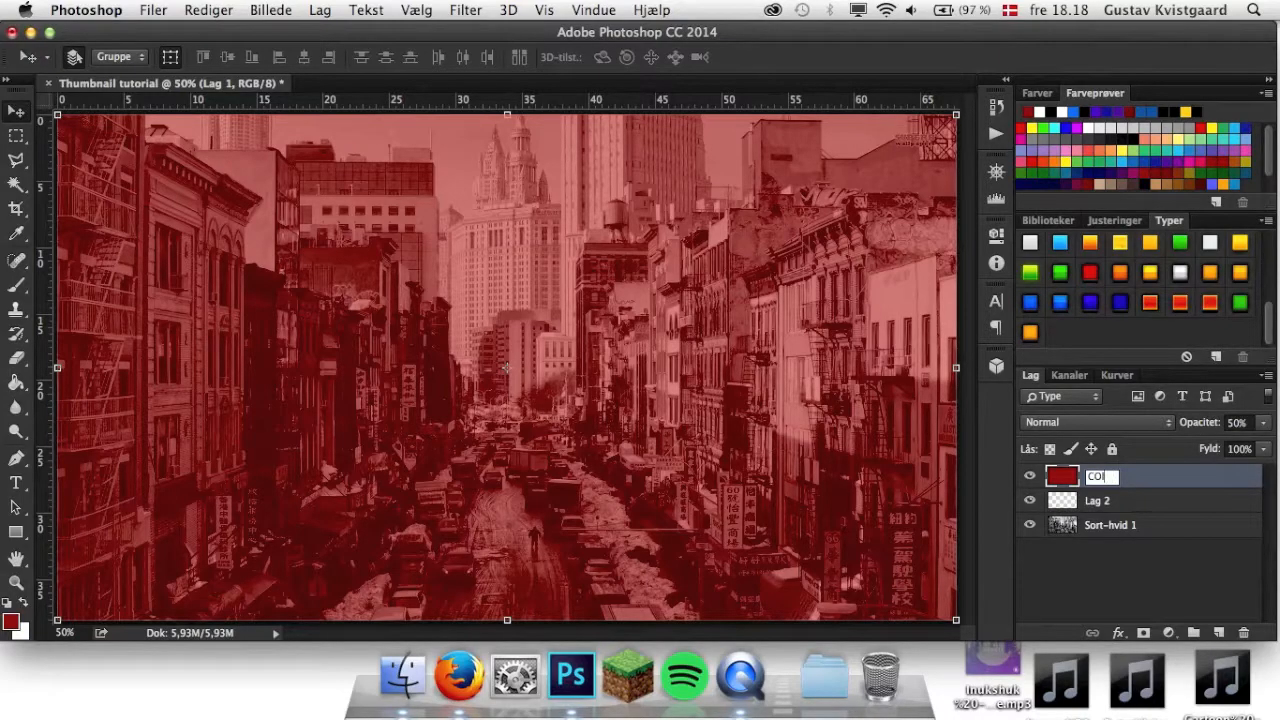
pyautogui.write('COlOR')
pyautogui.press('Return')
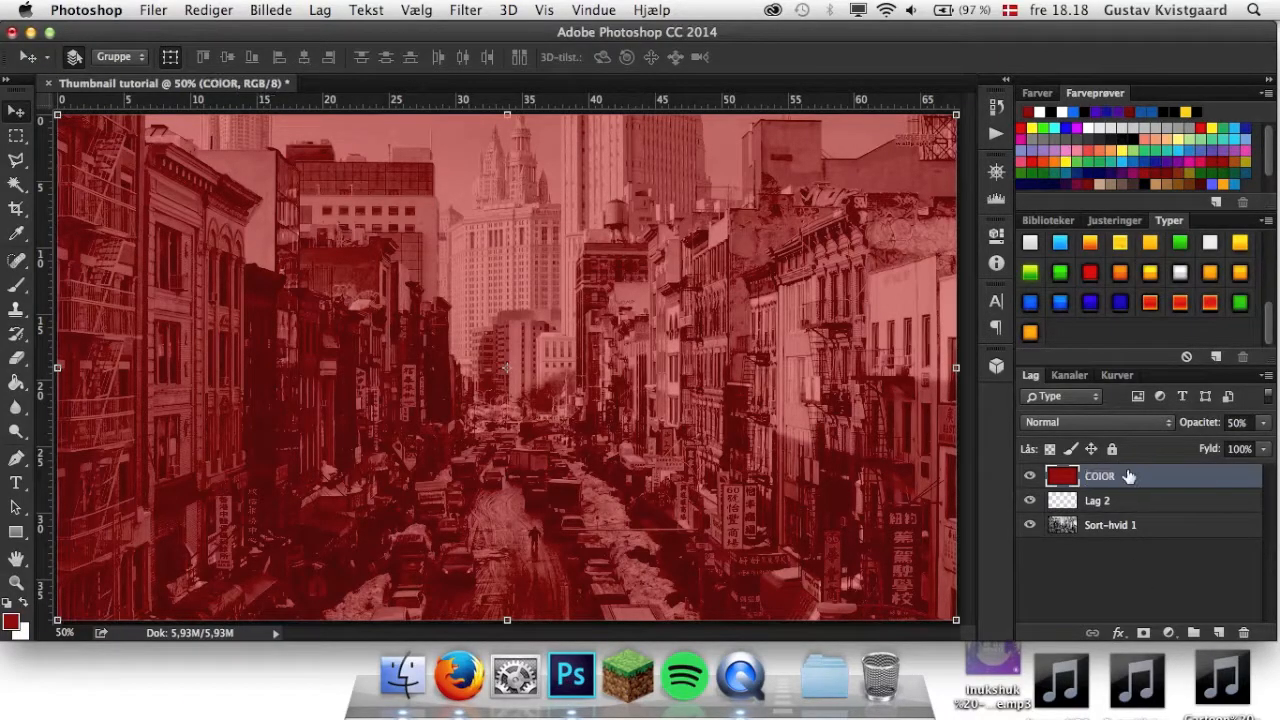
pyautogui.doubleClick(1101, 480)
pyautogui.doubleClick(1103, 477)
pyautogui.write('C')
pyautogui.press('Return')
# Set the foreground colour to black (000000) and fill the empty layer Lag 2 with it using the Paint Bucket.
pyautogui.click(1098, 501)
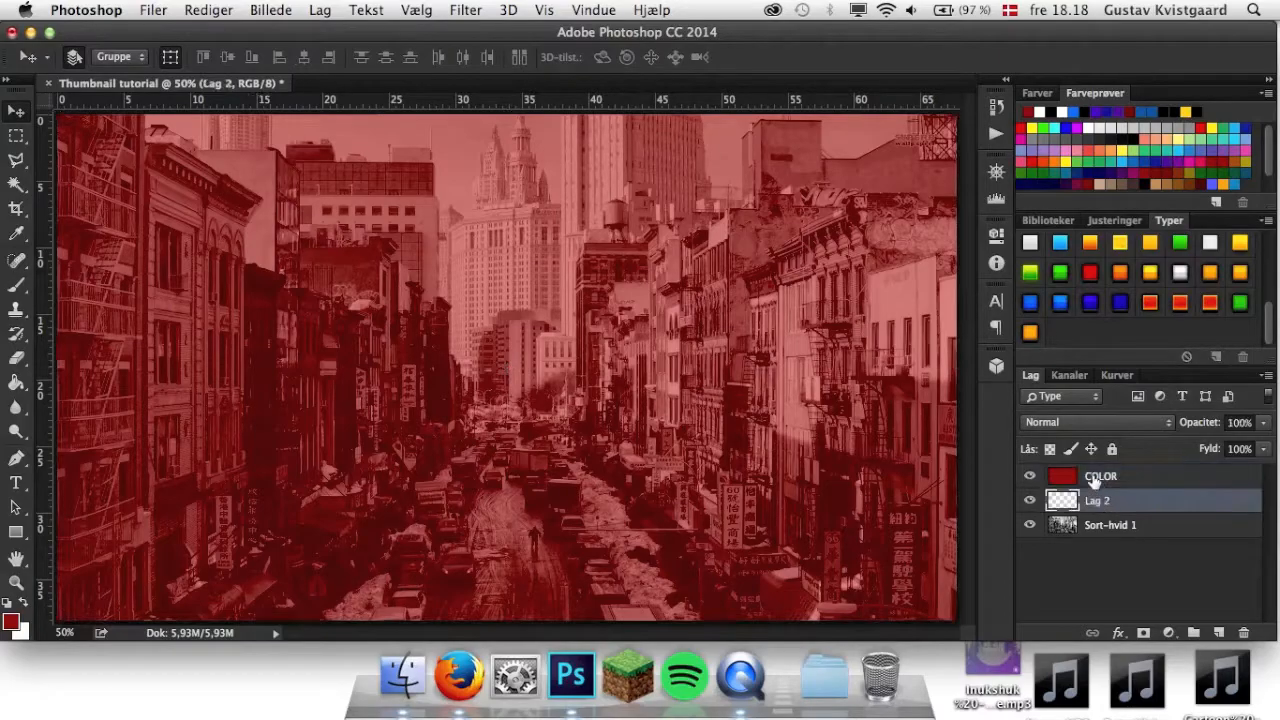
pyautogui.click(12, 622)
pyautogui.click(677, 411)
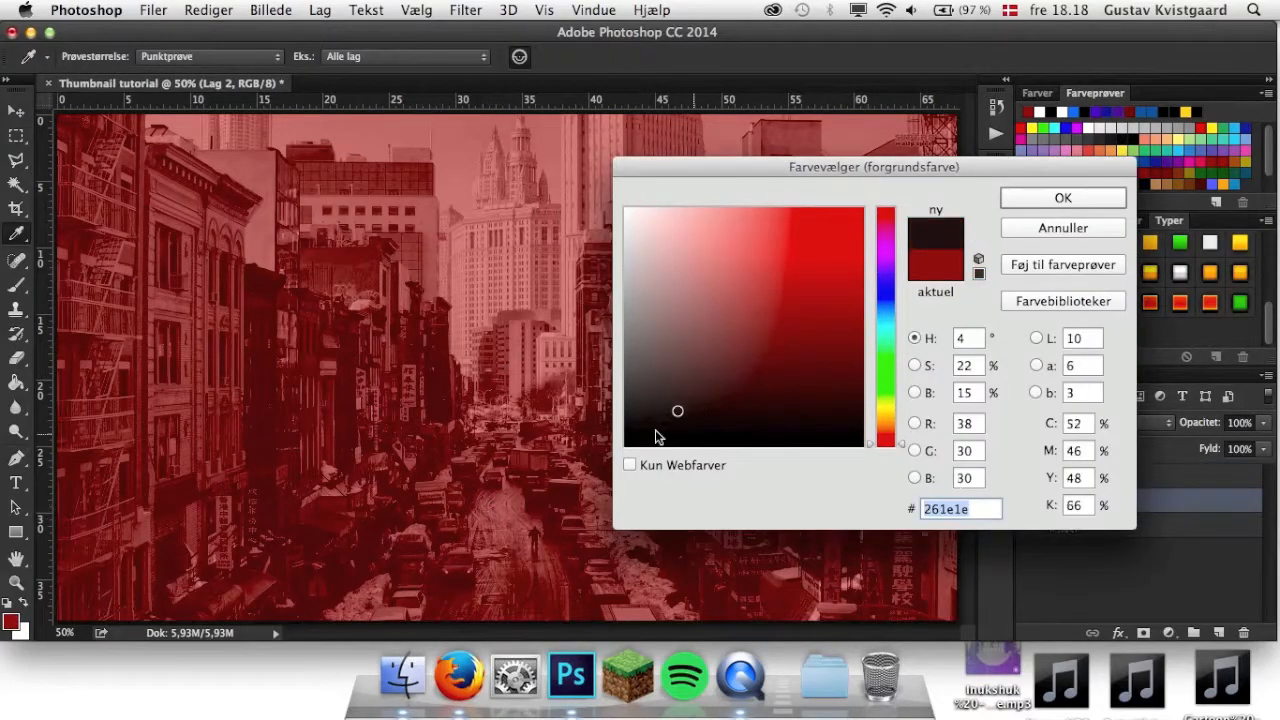
pyautogui.moveTo(628, 440); pyautogui.dragTo(605, 455)
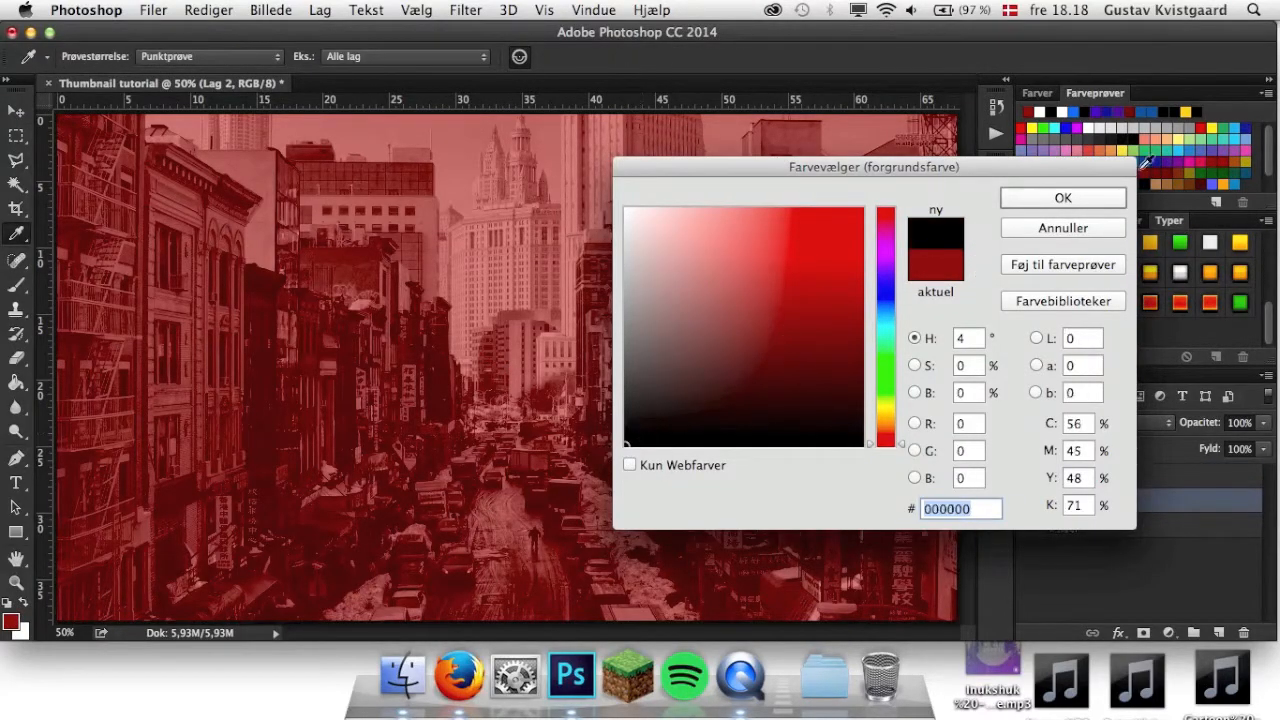
pyautogui.click(1063, 198)
pyautogui.press('v')
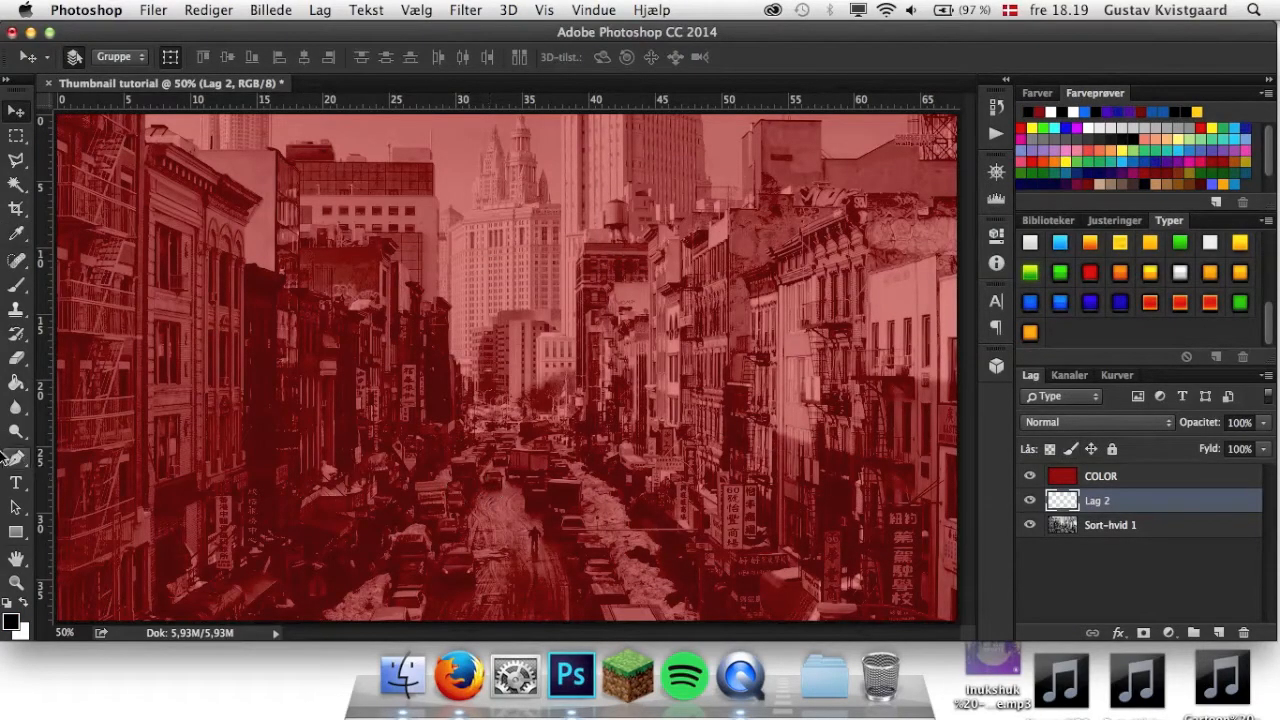
pyautogui.click(17, 384)
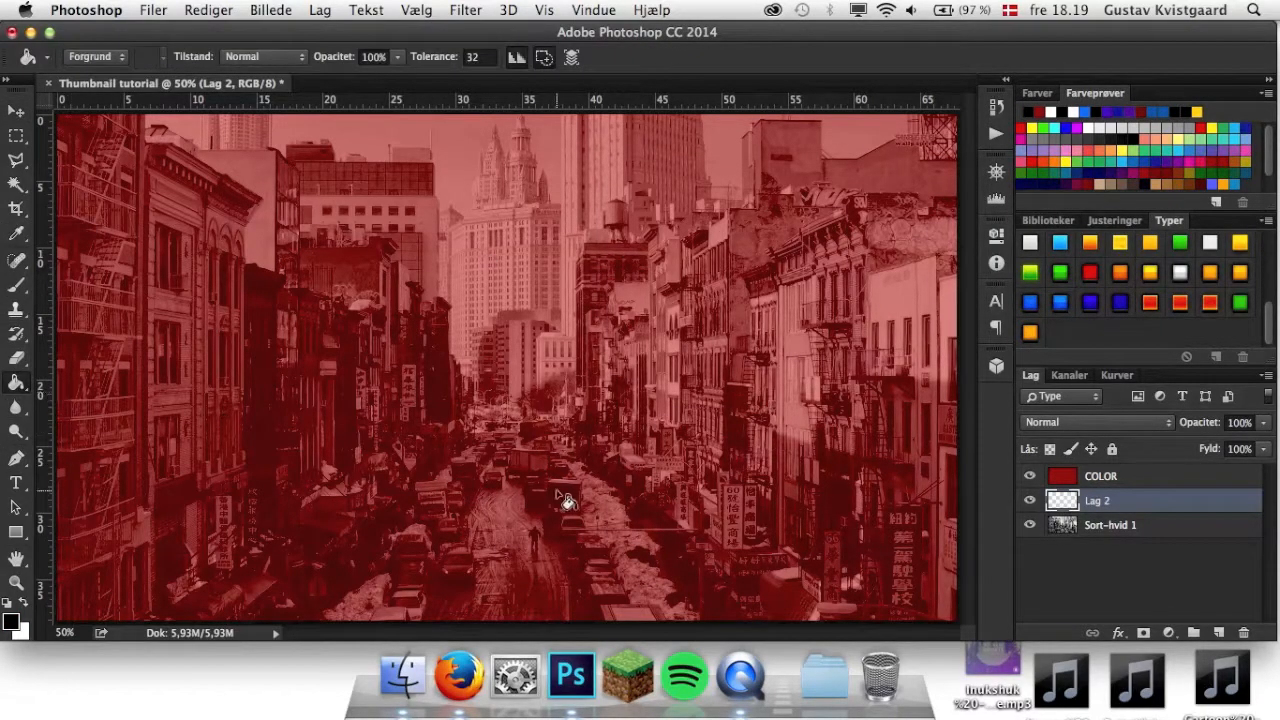
pyautogui.click(550, 525)
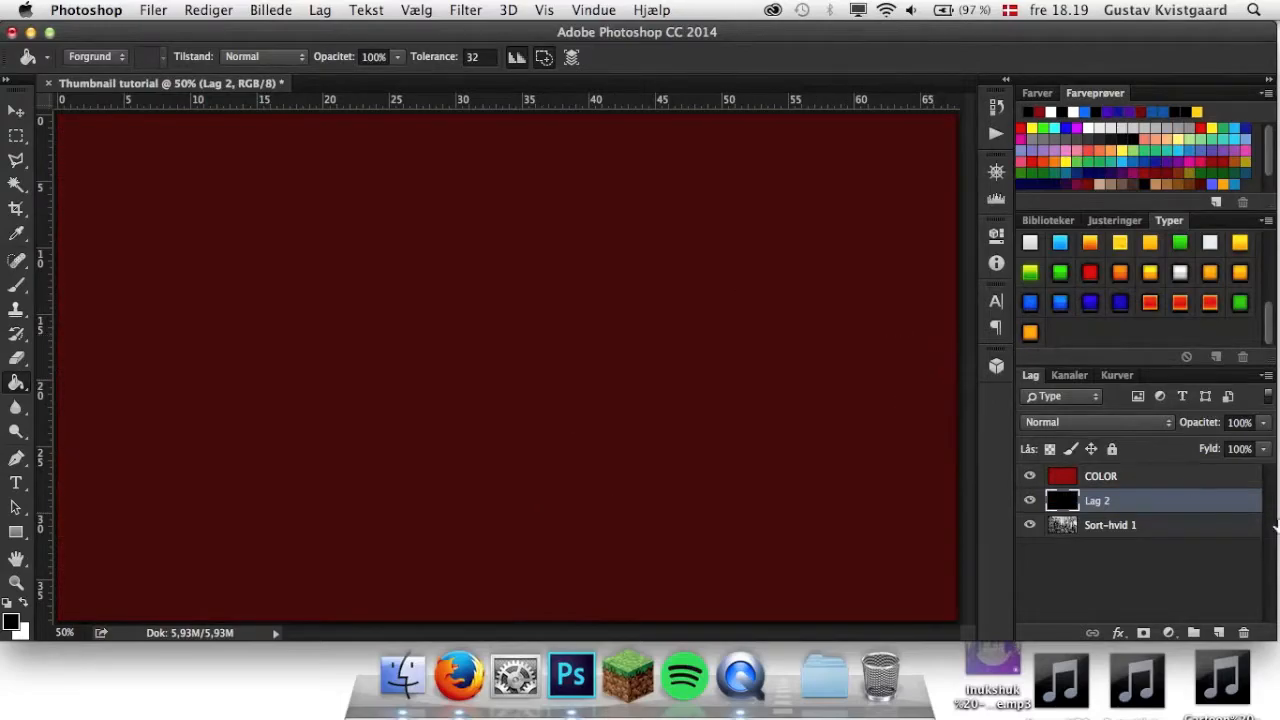
# Set the opacity of the black layer Lag 2 to 70%, after trying 50%.
pyautogui.click(1245, 423)
pyautogui.write('50')
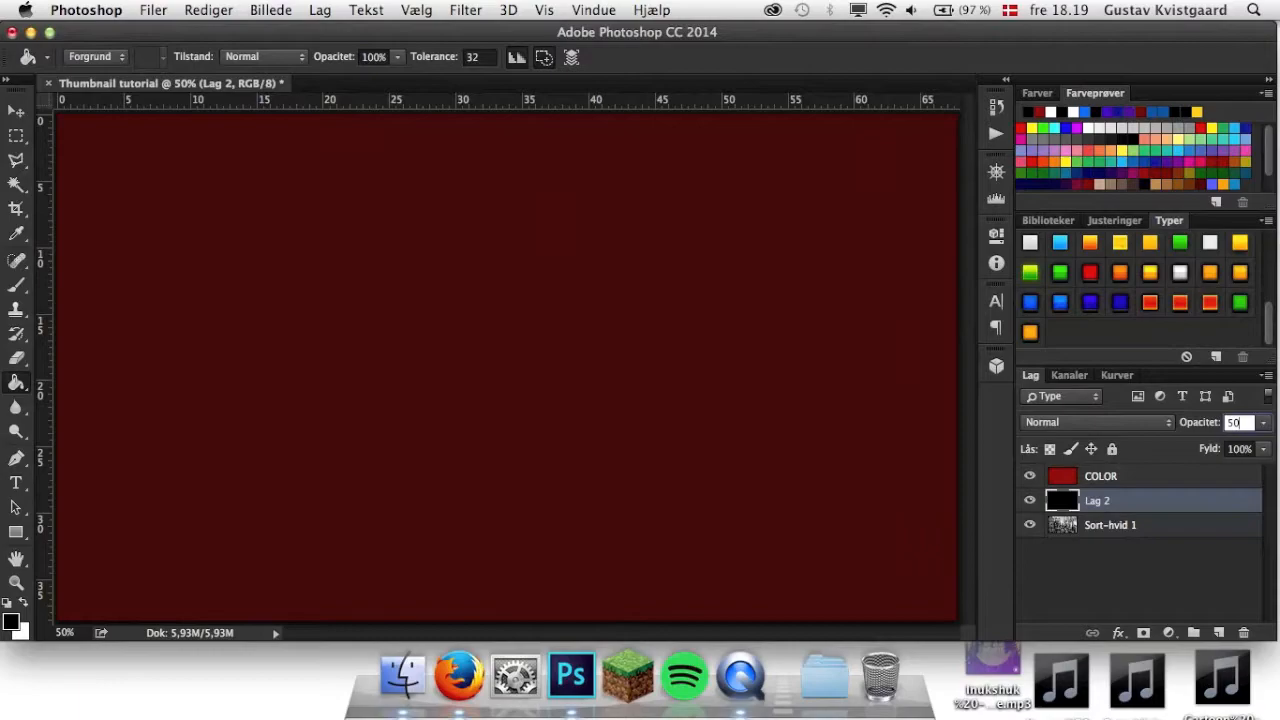
pyautogui.press('Return')
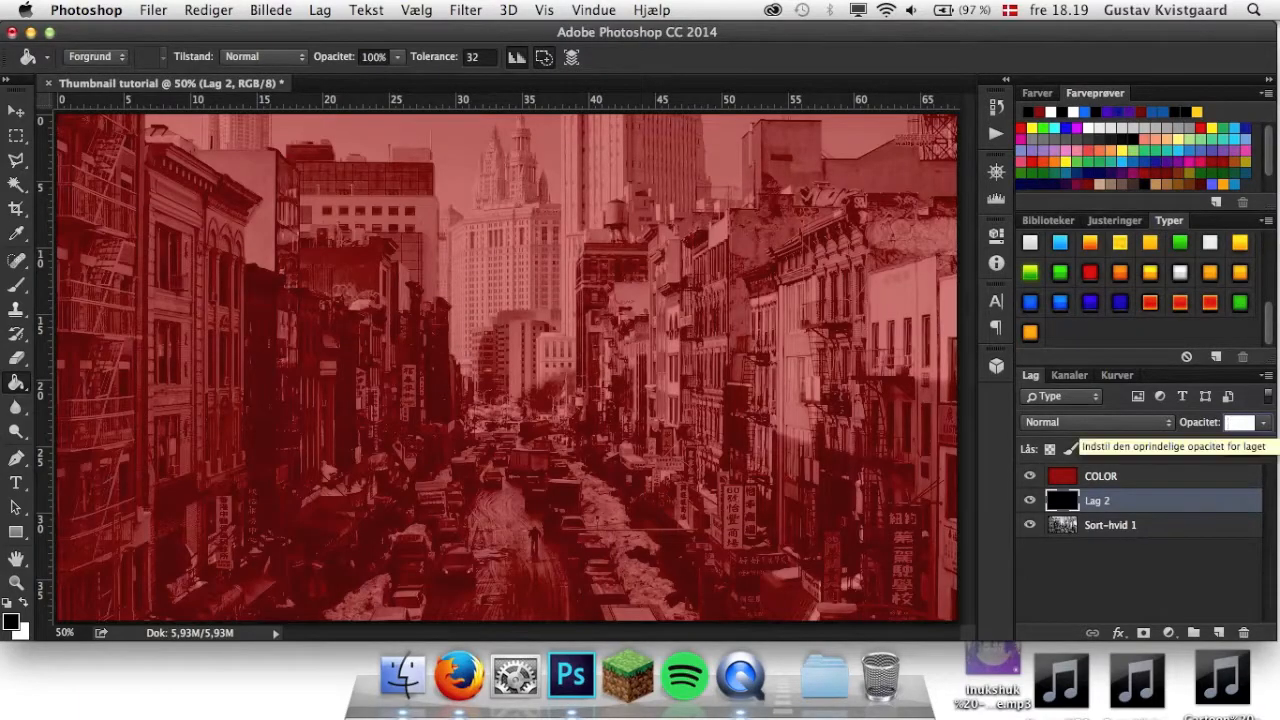
pyautogui.write('70')
pyautogui.press('Return')
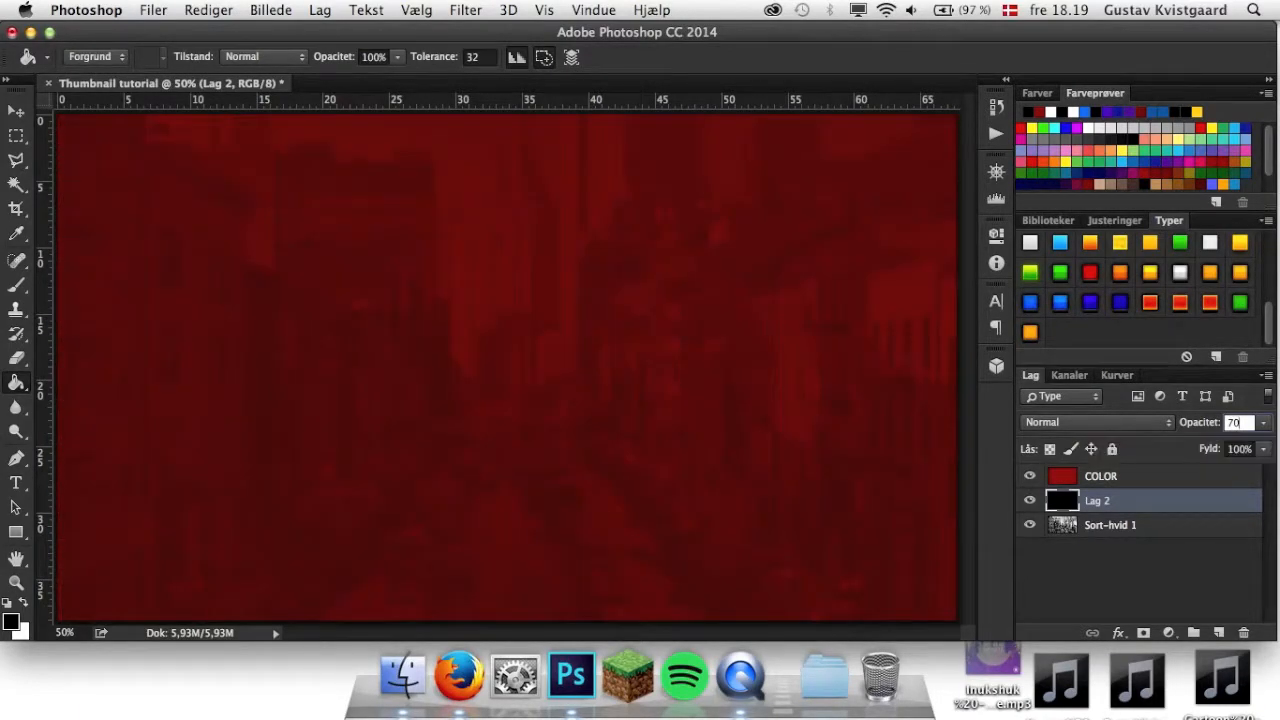
pyautogui.press('Return')
# Set the COLOR layer's opacity to 70%.
pyautogui.click(1165, 481)
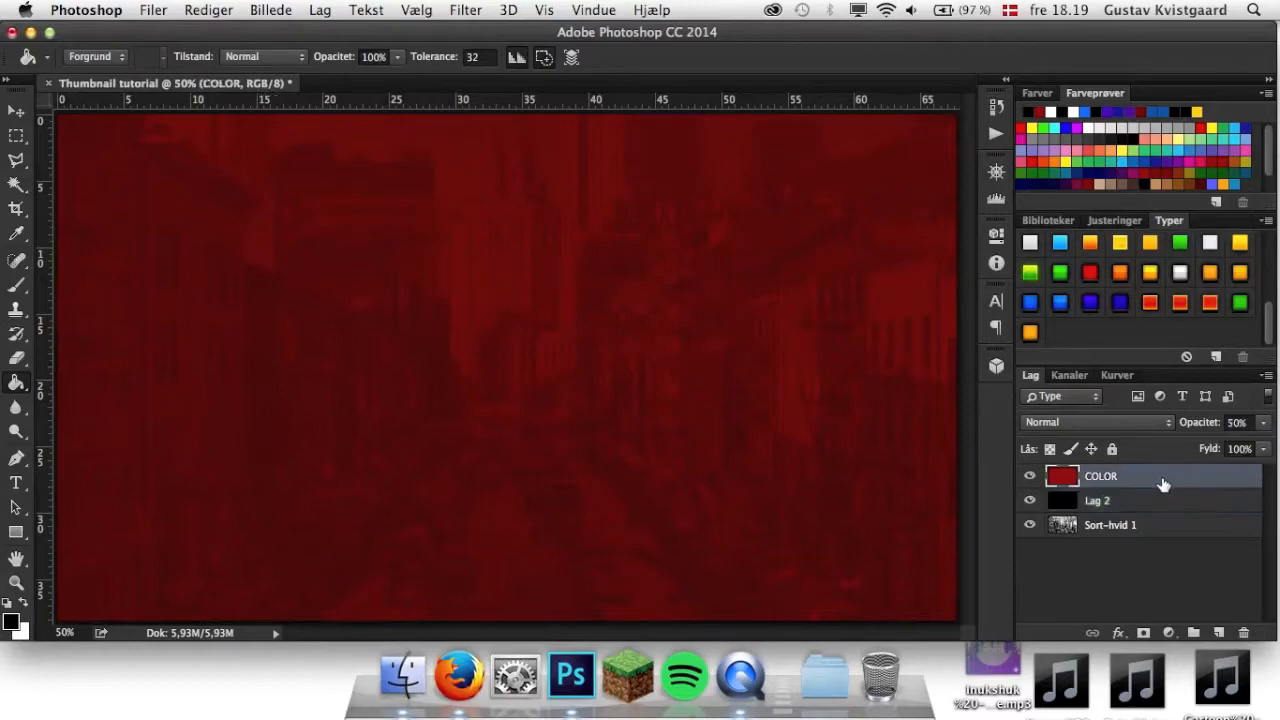
pyautogui.click(1238, 422)
pyautogui.write('70')
pyautogui.press('Return')
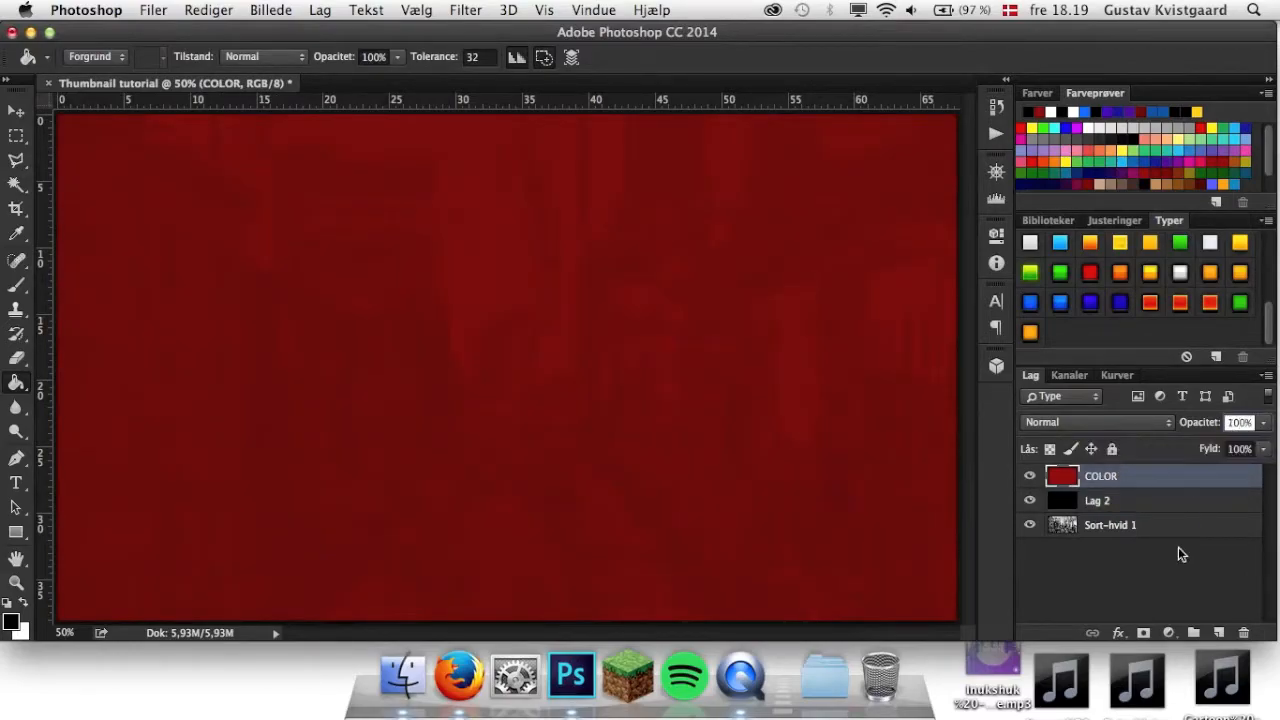
# Merge the COLOR, Lag 2 and Sort-hvid 1 layers into a single layer.
pyautogui.click(1178, 547)
pyautogui.click(1170, 524)
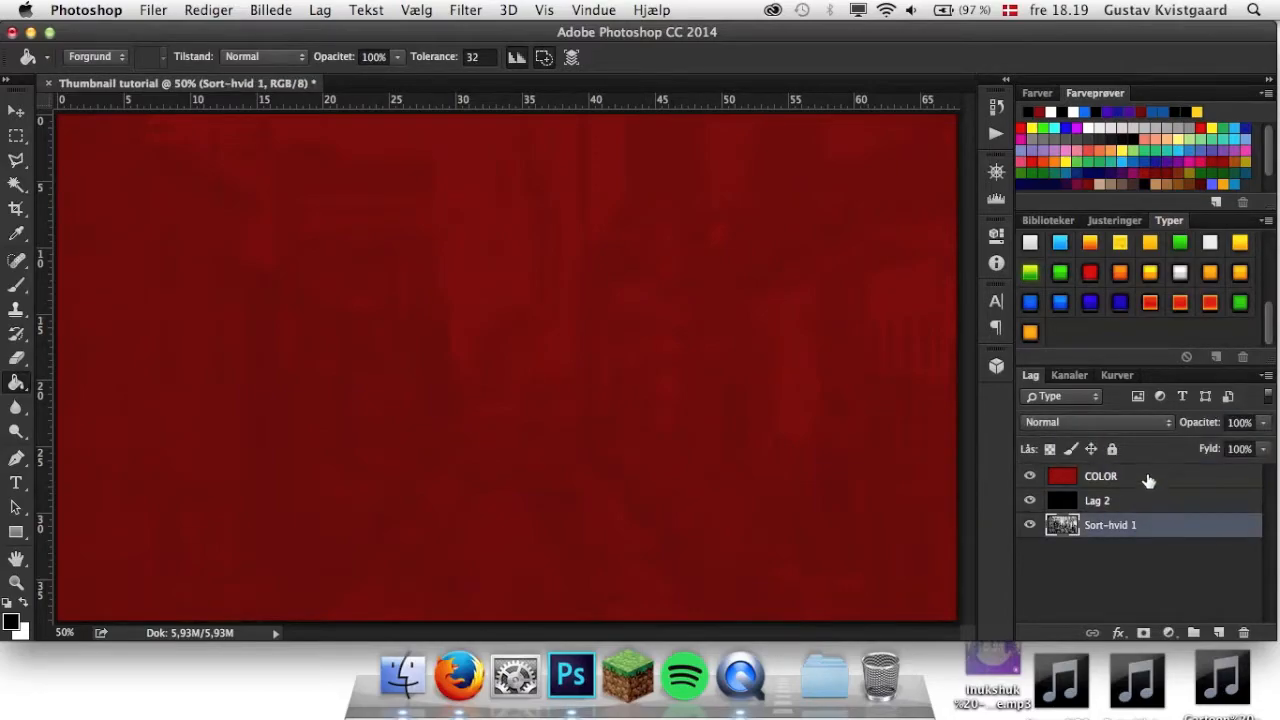
pyautogui.keyDown('shift'); pyautogui.click(1149, 481); pyautogui.keyUp('shift')
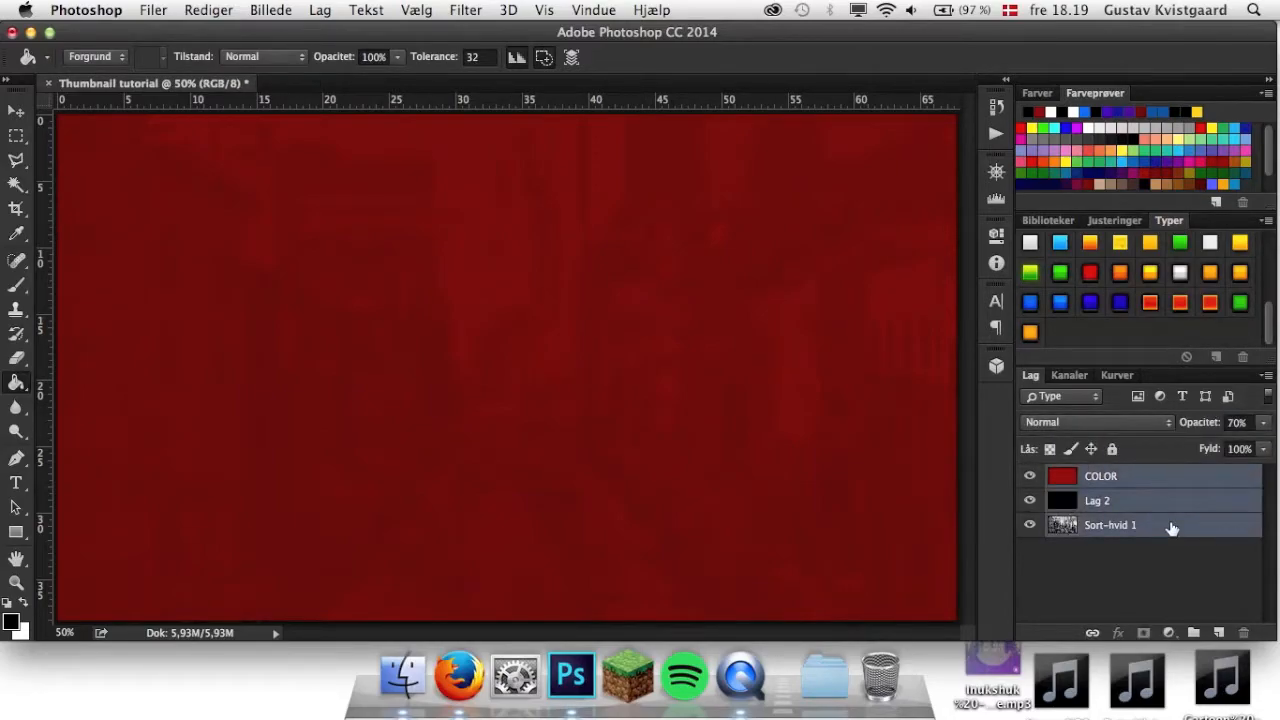
pyautogui.press('super+e')
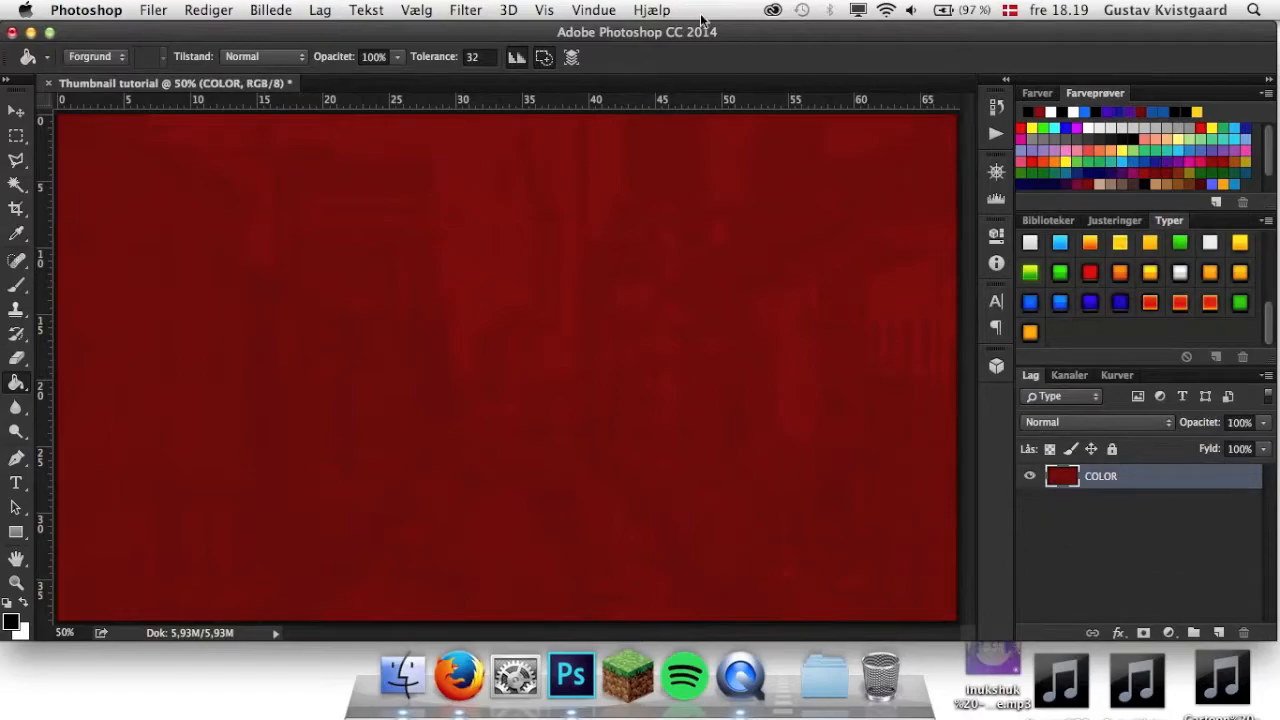
# Apply a Gaussian Blur (Gaussisk sløring) with a radius of 15 pixels to the merged COLOR layer.
pyautogui.click(465, 10)
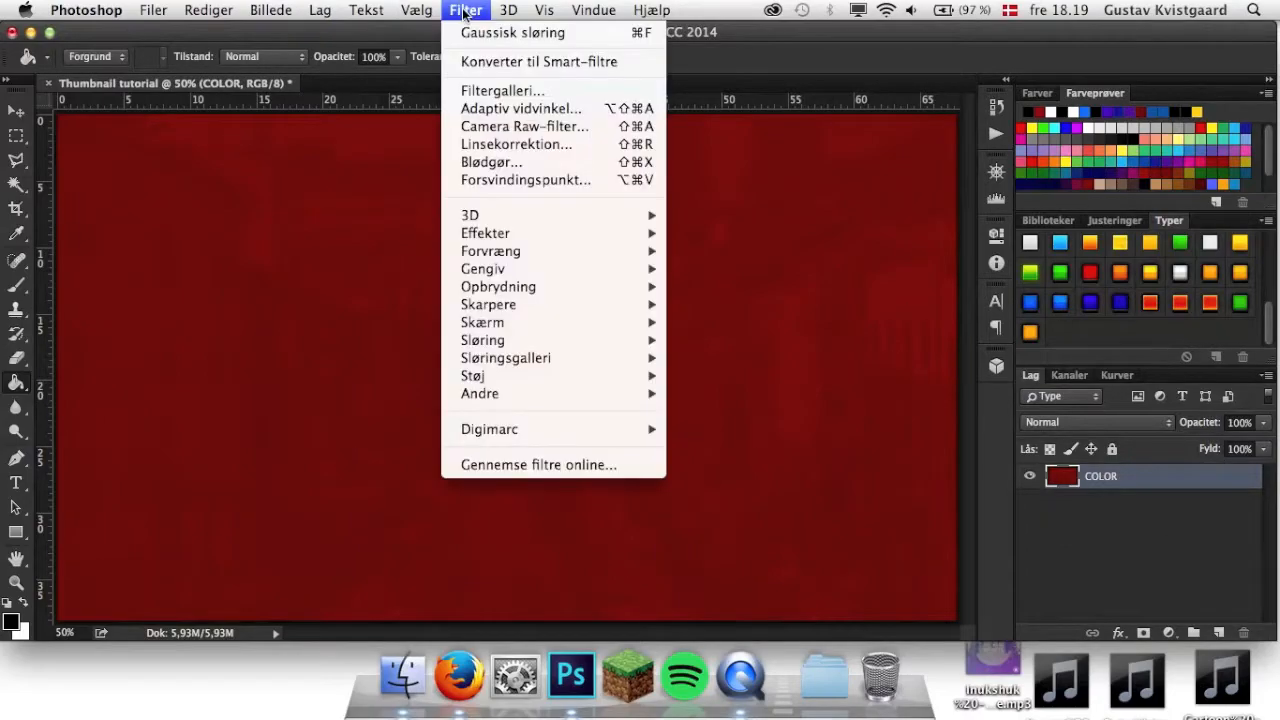
pyautogui.moveTo(495, 345)
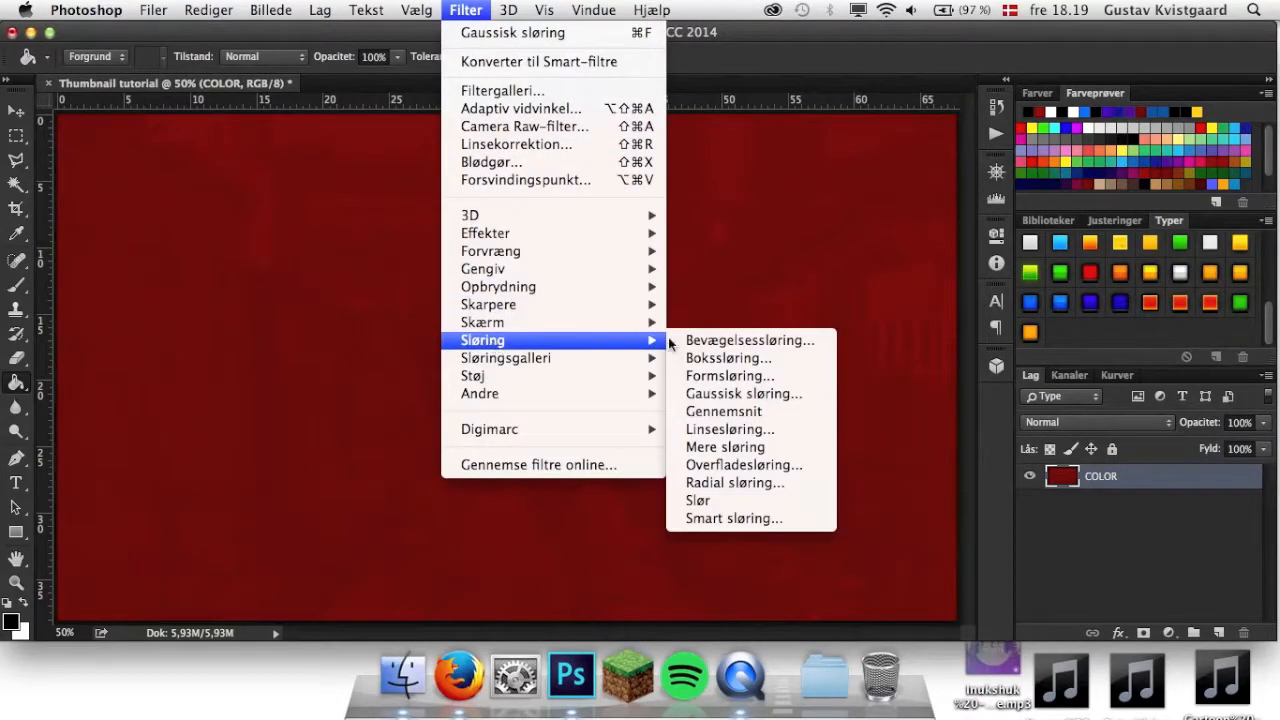
pyautogui.click(728, 392)
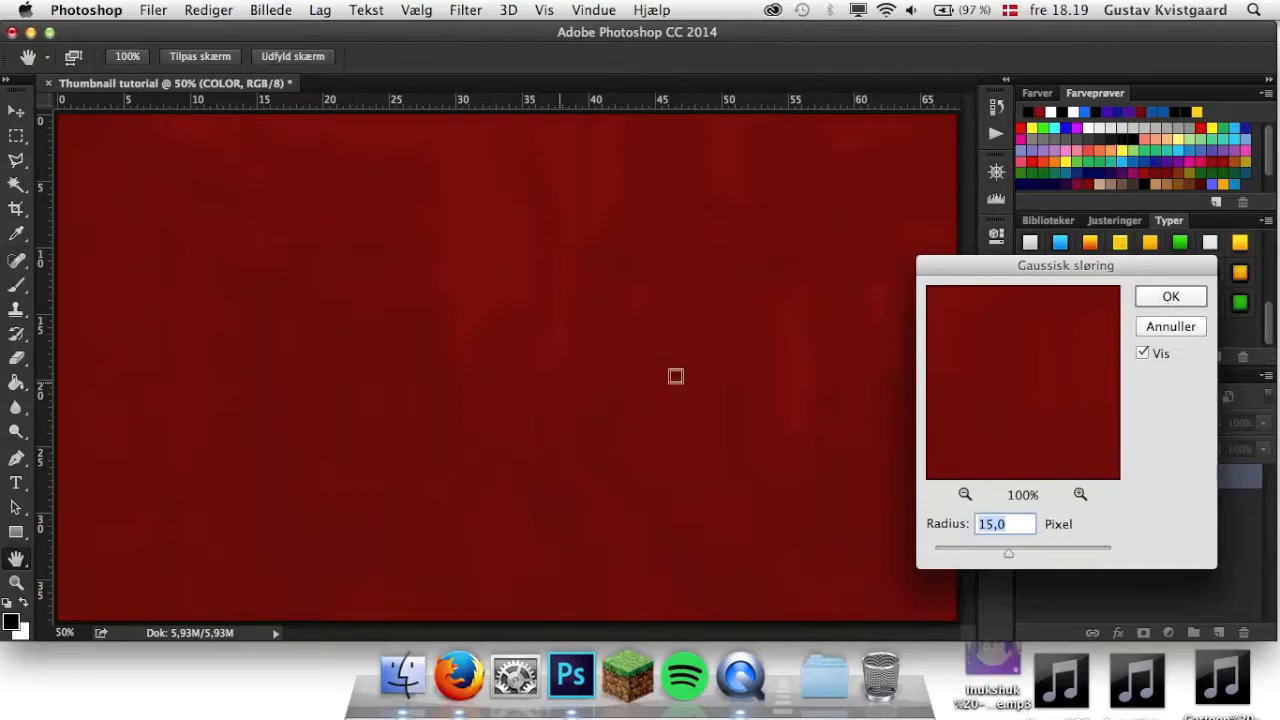
pyautogui.click(1168, 300)
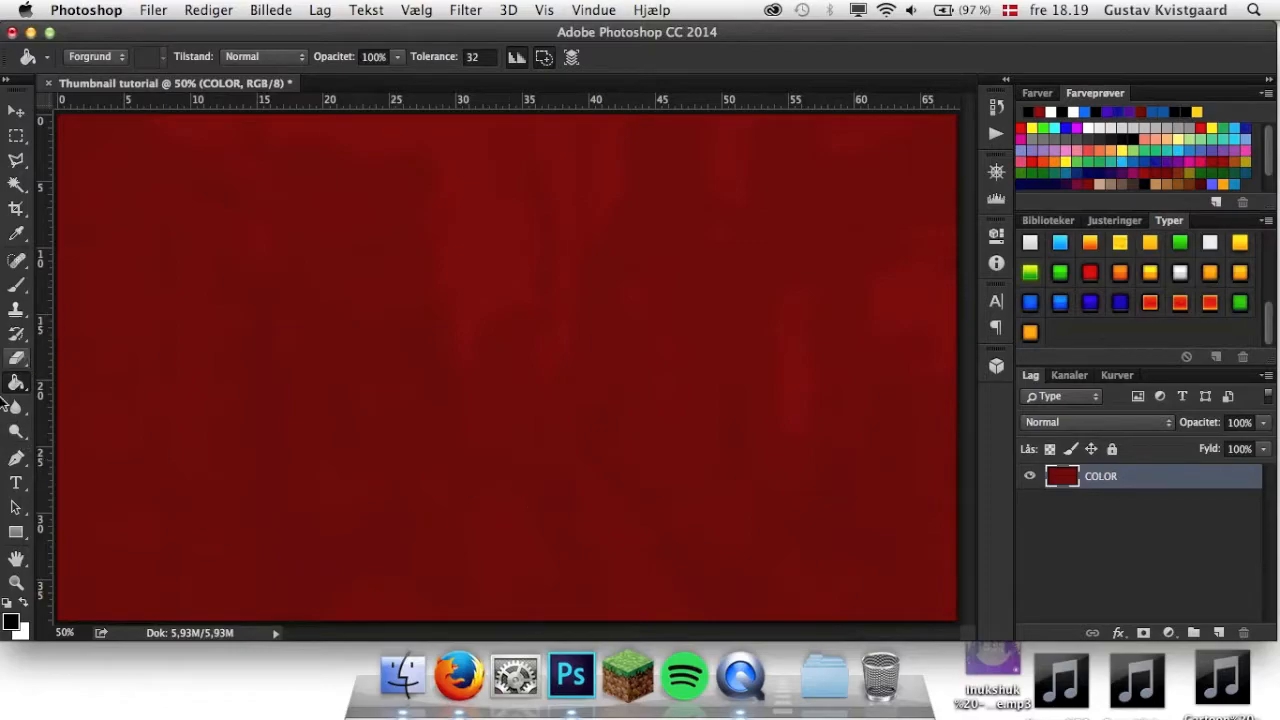
# Place lebronjames_png_topaz_by_beastieblake-d8kq3ss.png from Finder's Alle mine arkiver on the canvas, moved left of centre against the lower edge.
pyautogui.click(405, 677)
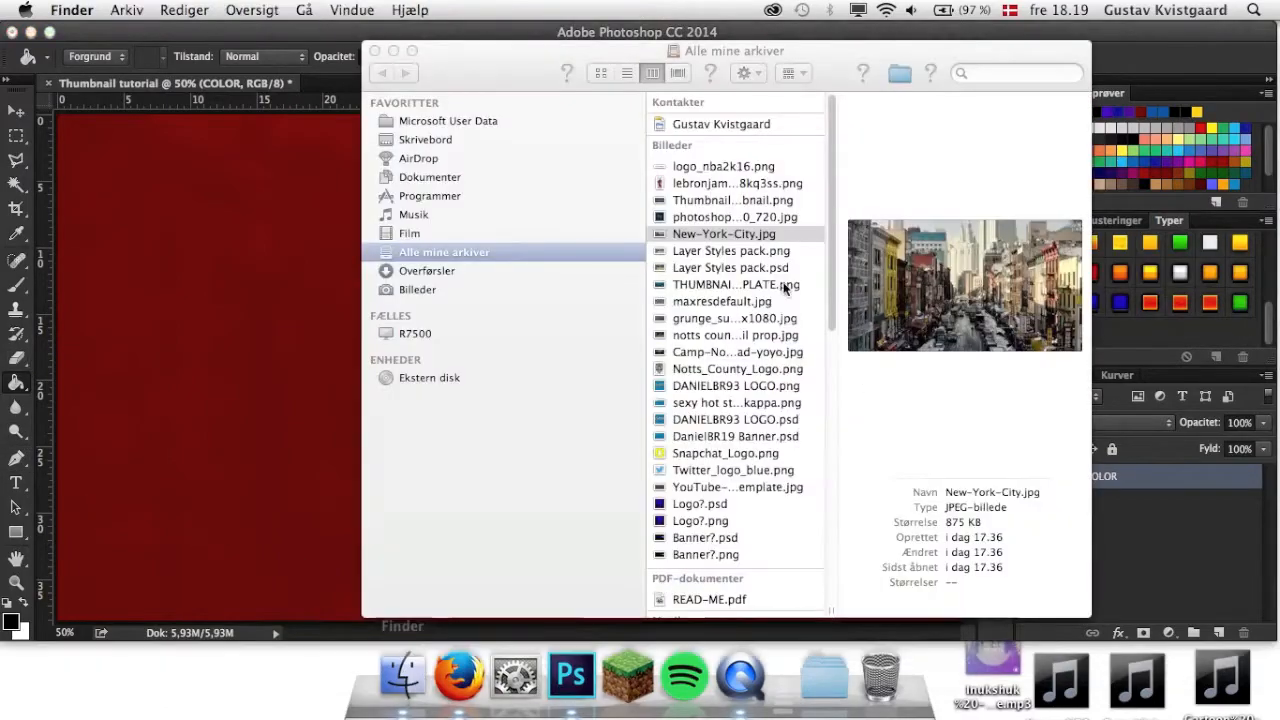
pyautogui.click(726, 186)
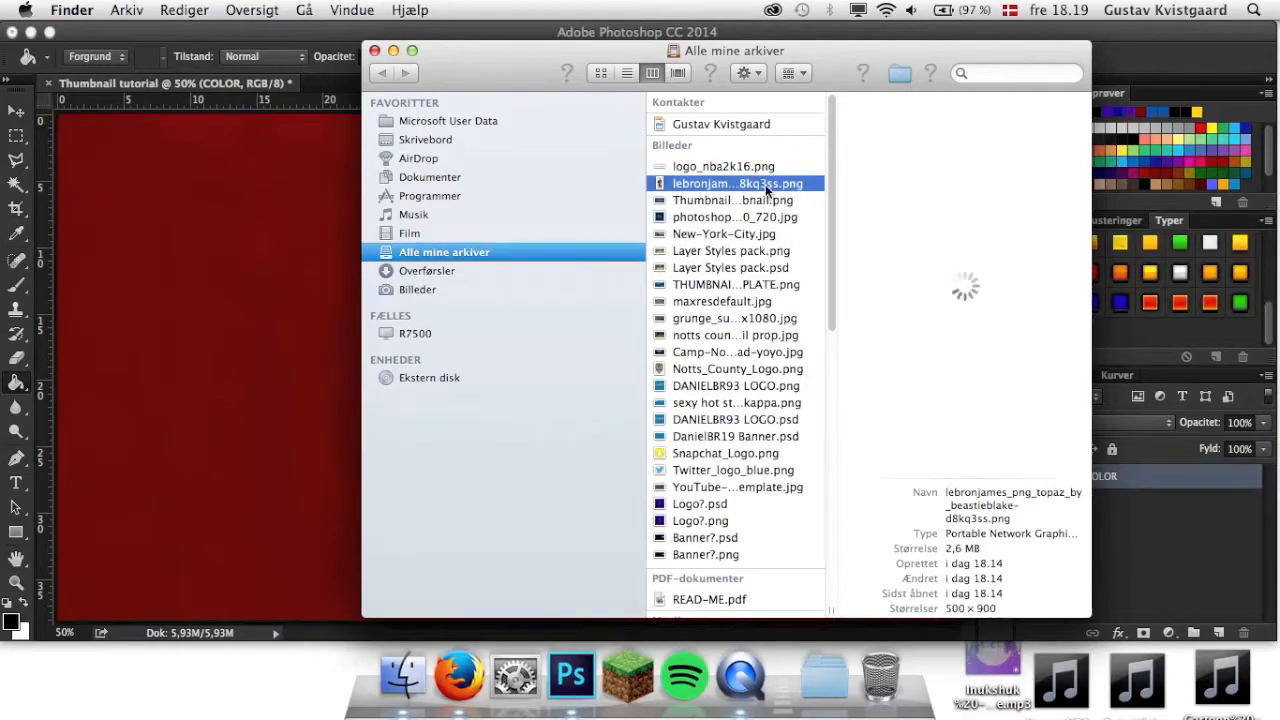
pyautogui.moveTo(744, 187); pyautogui.dragTo(229, 315)
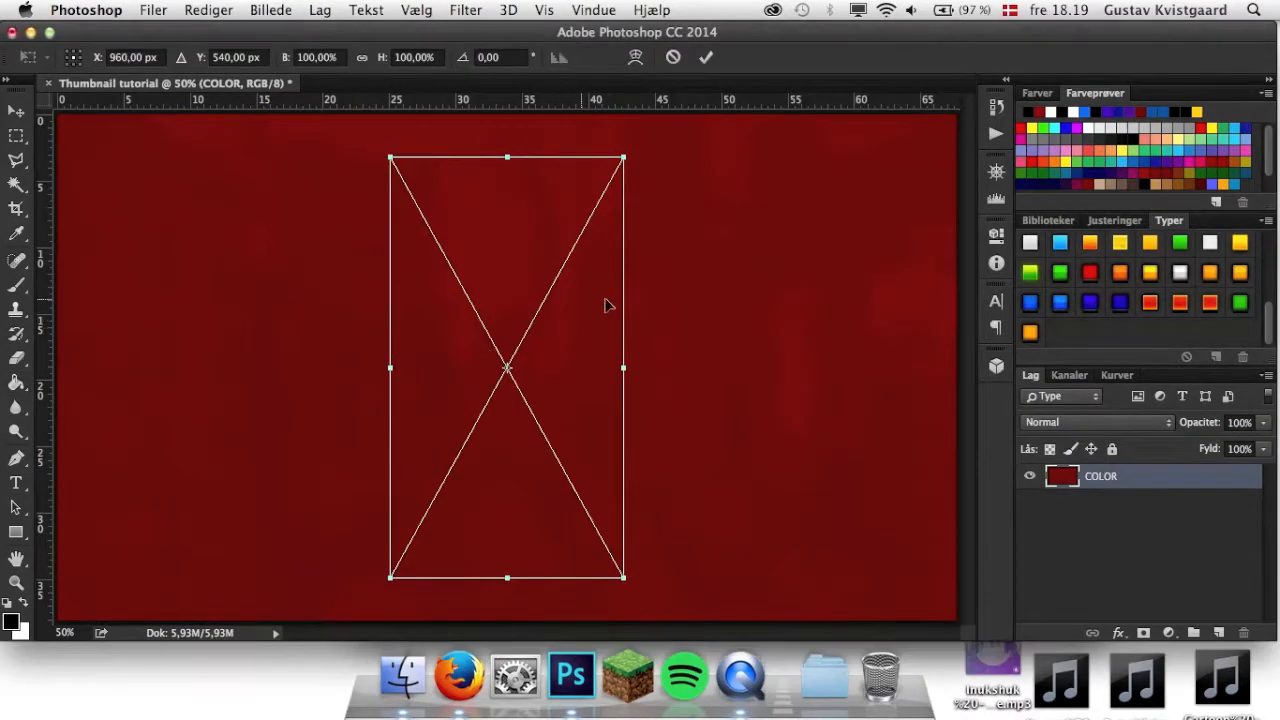
pyautogui.moveTo(562, 328); pyautogui.dragTo(445, 375)
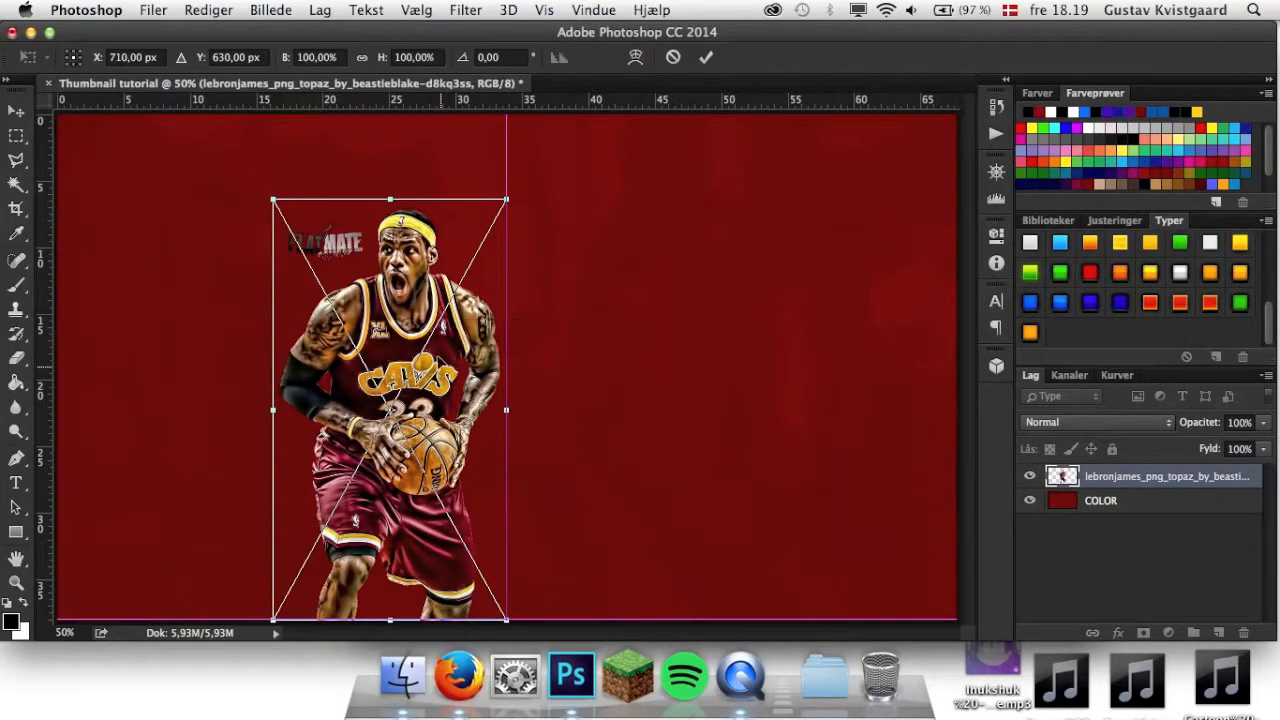
# Enlarge the basketball player image to the full canvas height and rasterize its layer.
pyautogui.moveTo(273, 199); pyautogui.dragTo(203, 114)
pyautogui.click(706, 58)
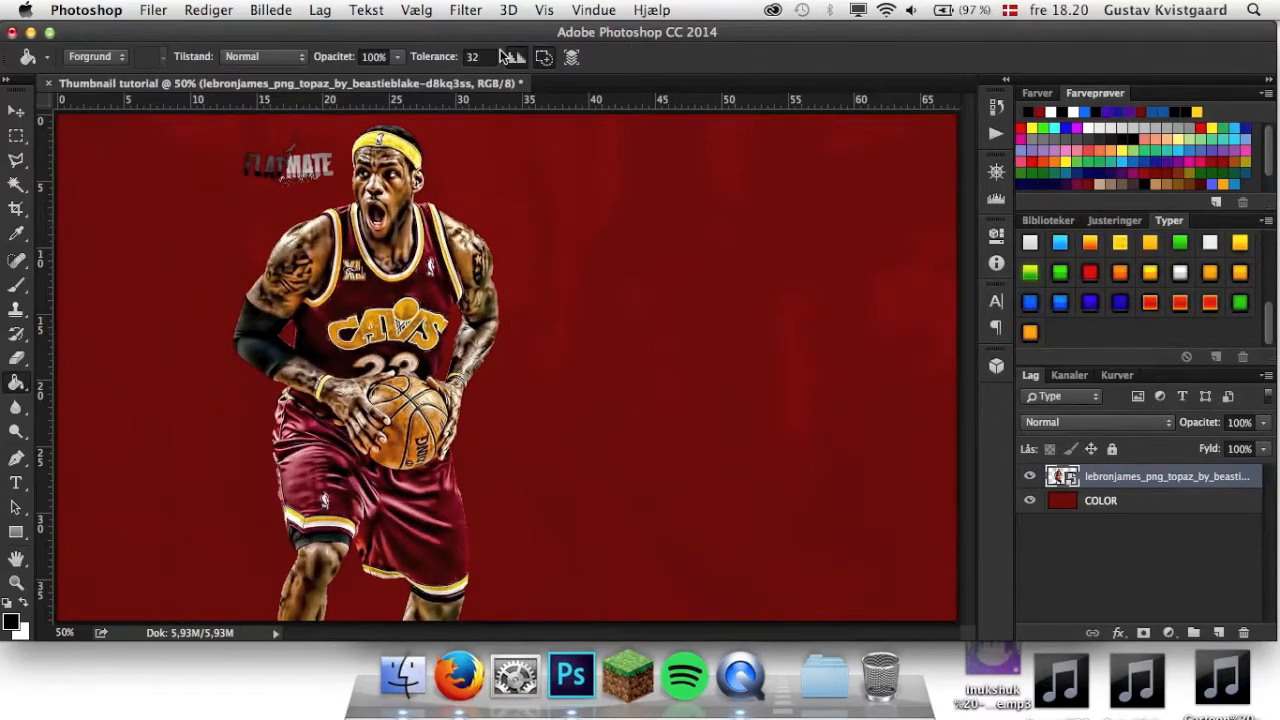
pyautogui.rightClick(1170, 489)
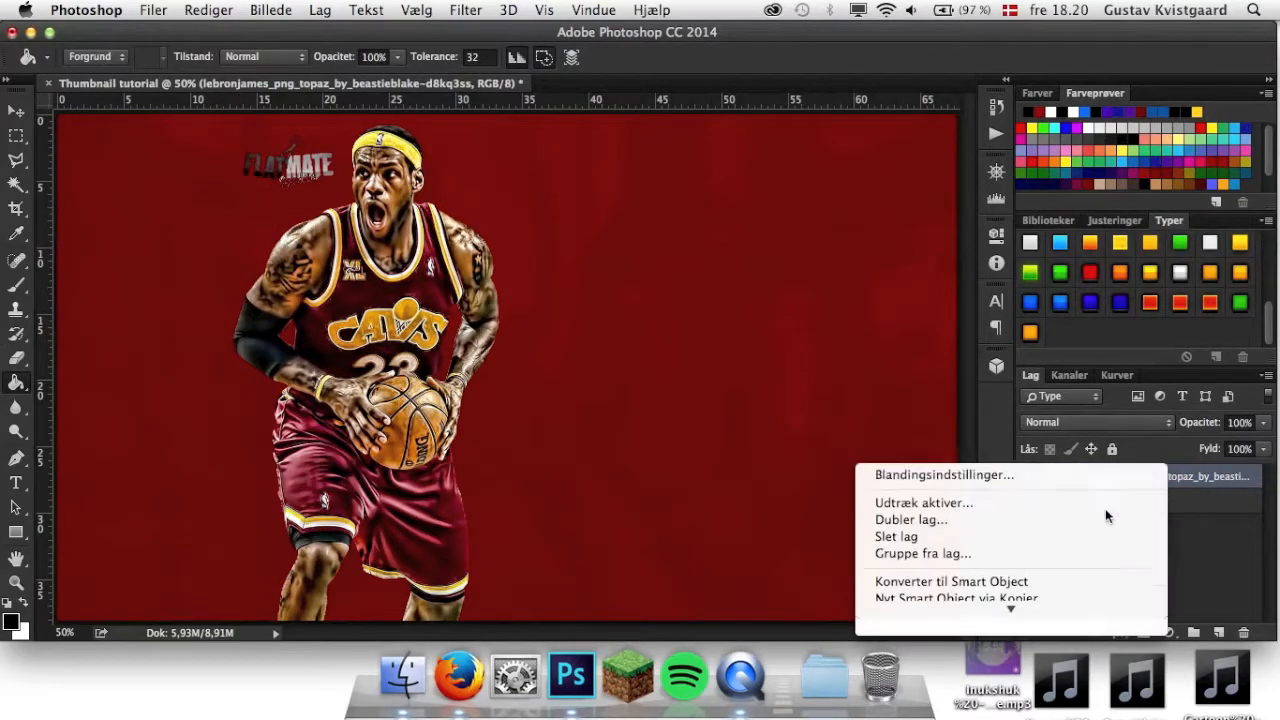
pyautogui.click(936, 293)
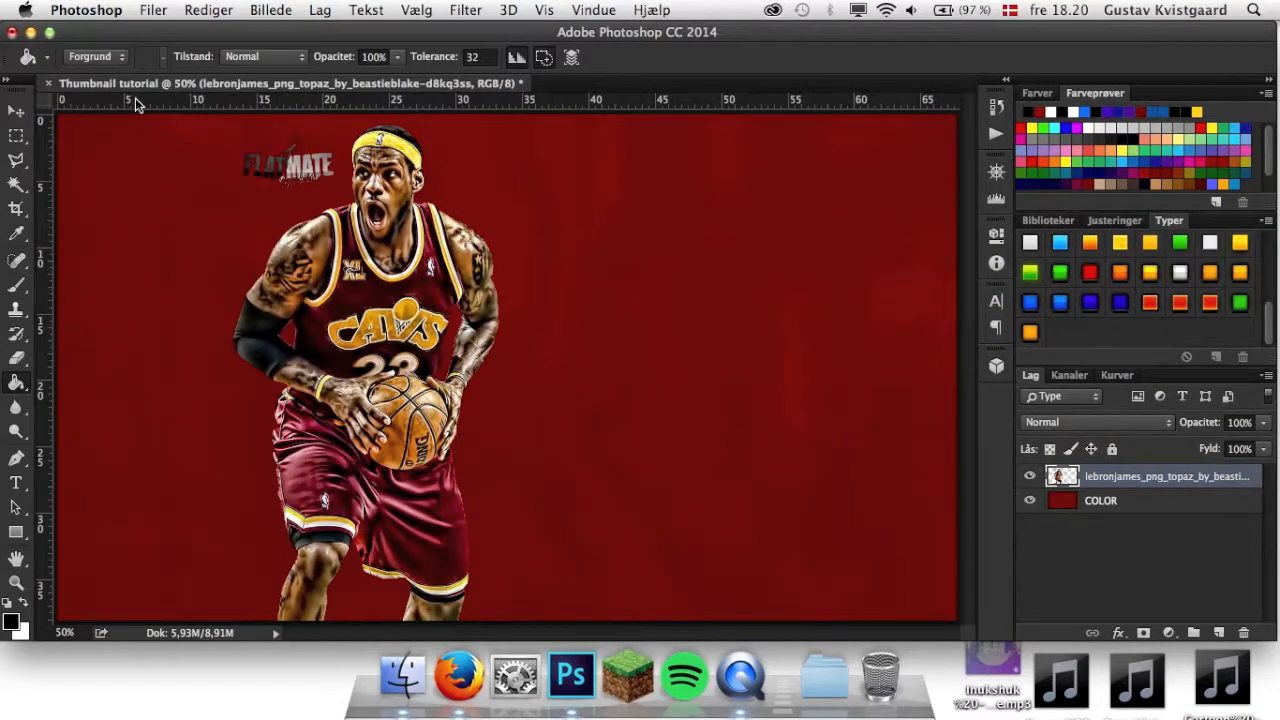
# Outline the FLATMATE watermark beside the player's head with the Polygonal Lasso, delete it and remove the selection.
pyautogui.scroll(7, 66, 337)
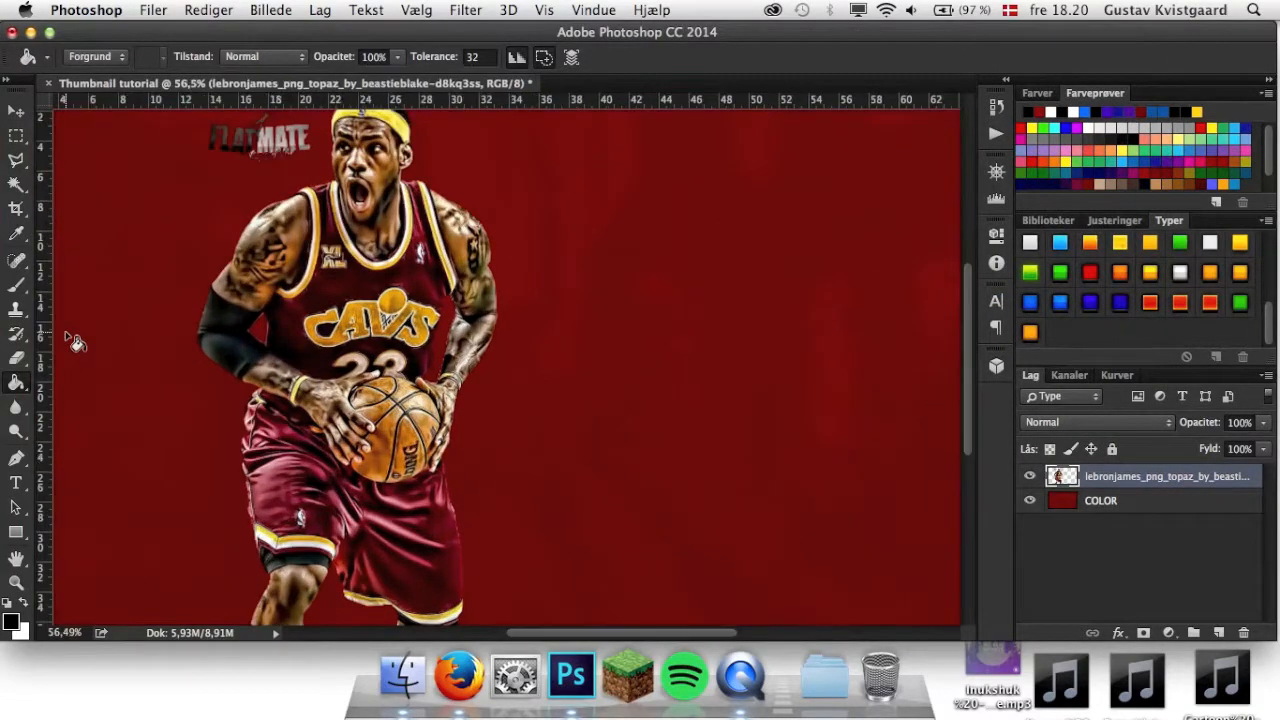
pyautogui.scroll(4, 76, 340)
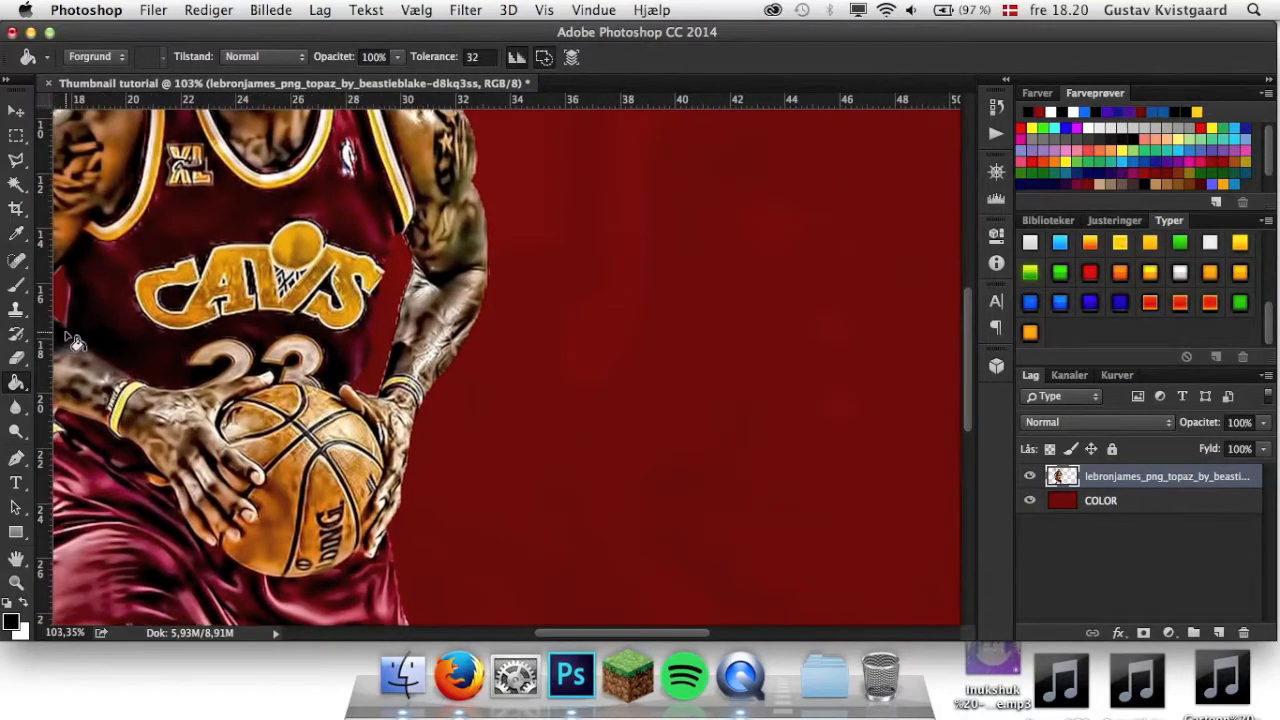
pyautogui.hscroll(-10, 76, 340)
pyautogui.scroll(6, 76, 340)
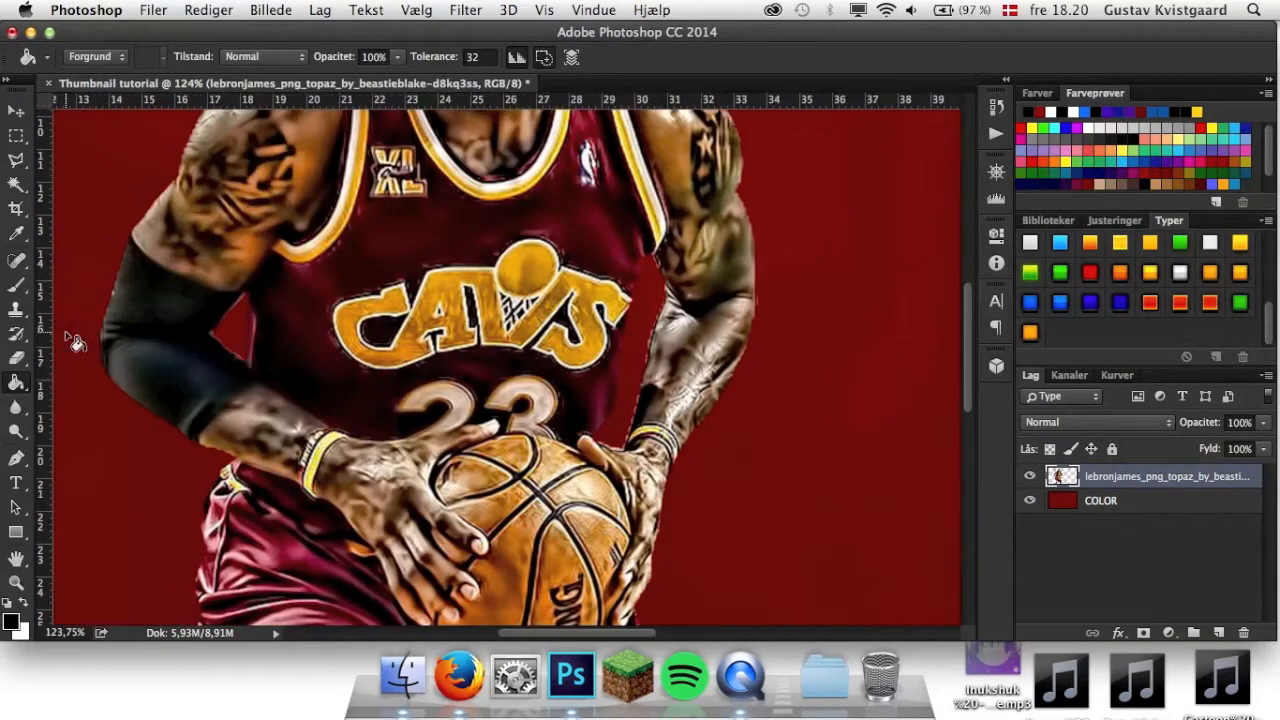
pyautogui.scroll(6, 76, 340)
pyautogui.hscroll(-1, 76, 340)
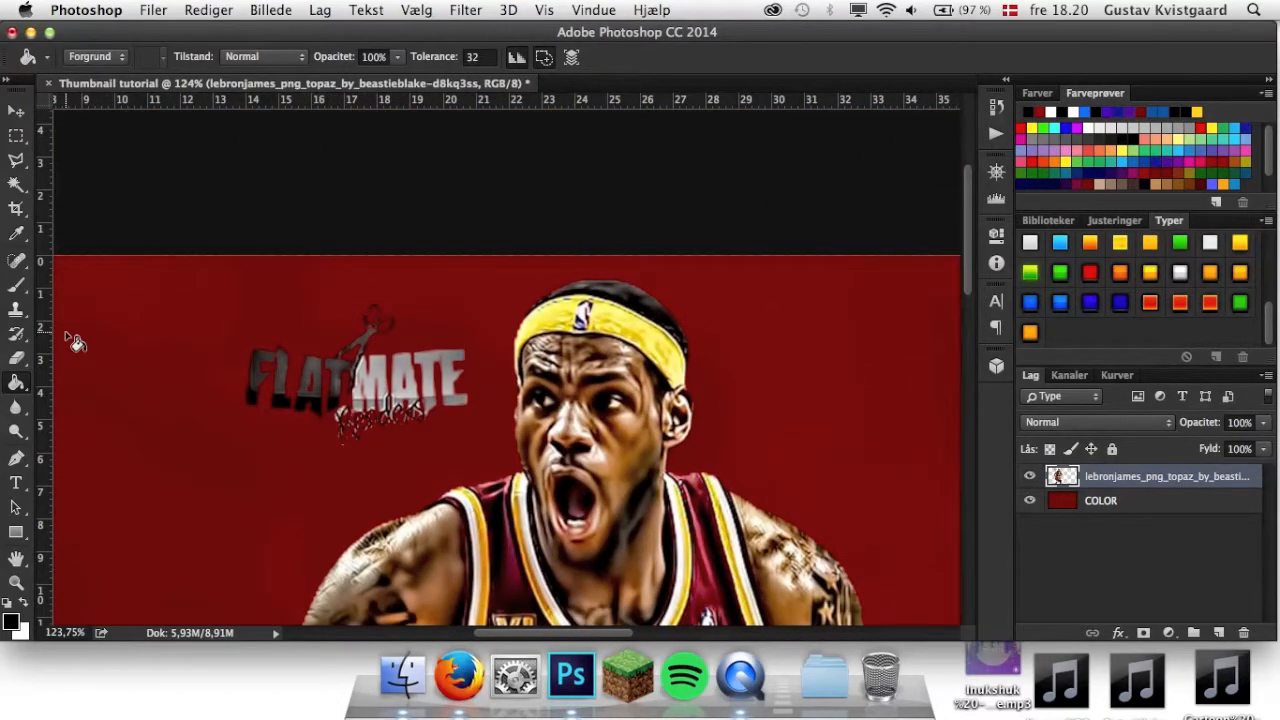
pyautogui.click(17, 170)
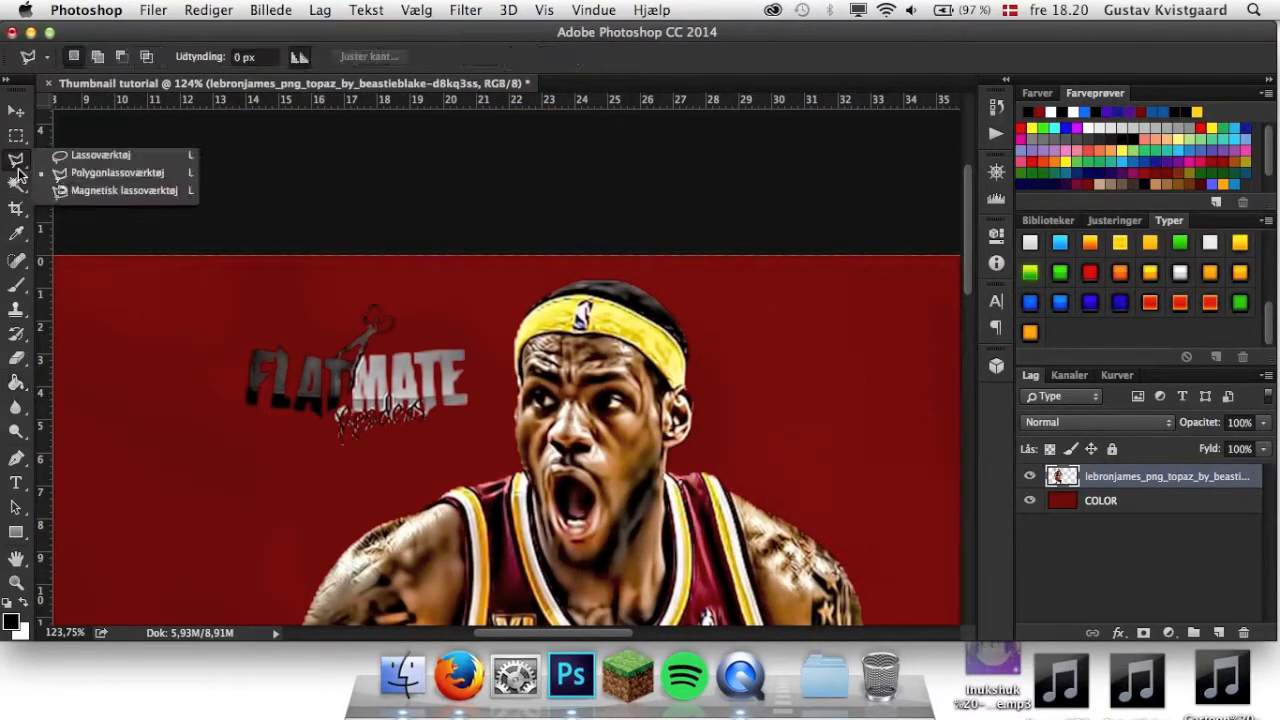
pyautogui.click(118, 173)
pyautogui.click(351, 464)
pyautogui.click(468, 447)
pyautogui.click(493, 378)
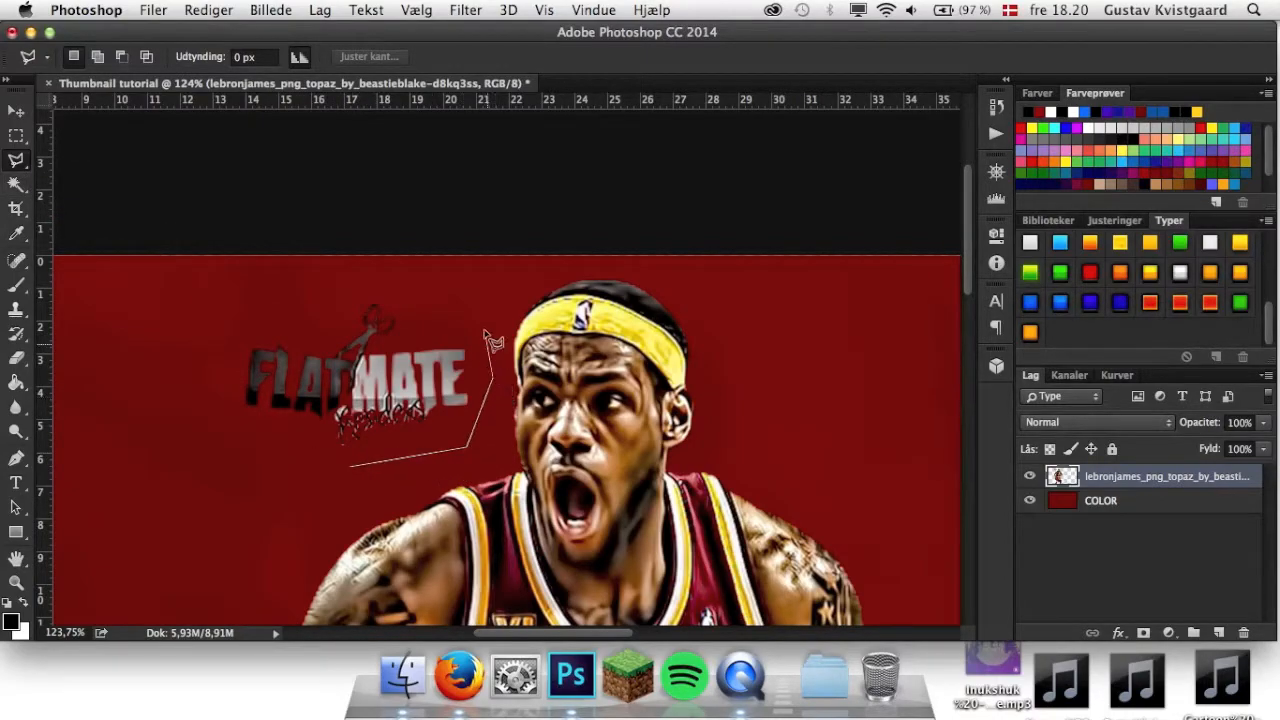
pyautogui.click(468, 305)
pyautogui.click(325, 268)
pyautogui.click(196, 318)
pyautogui.click(218, 412)
pyautogui.click(266, 466)
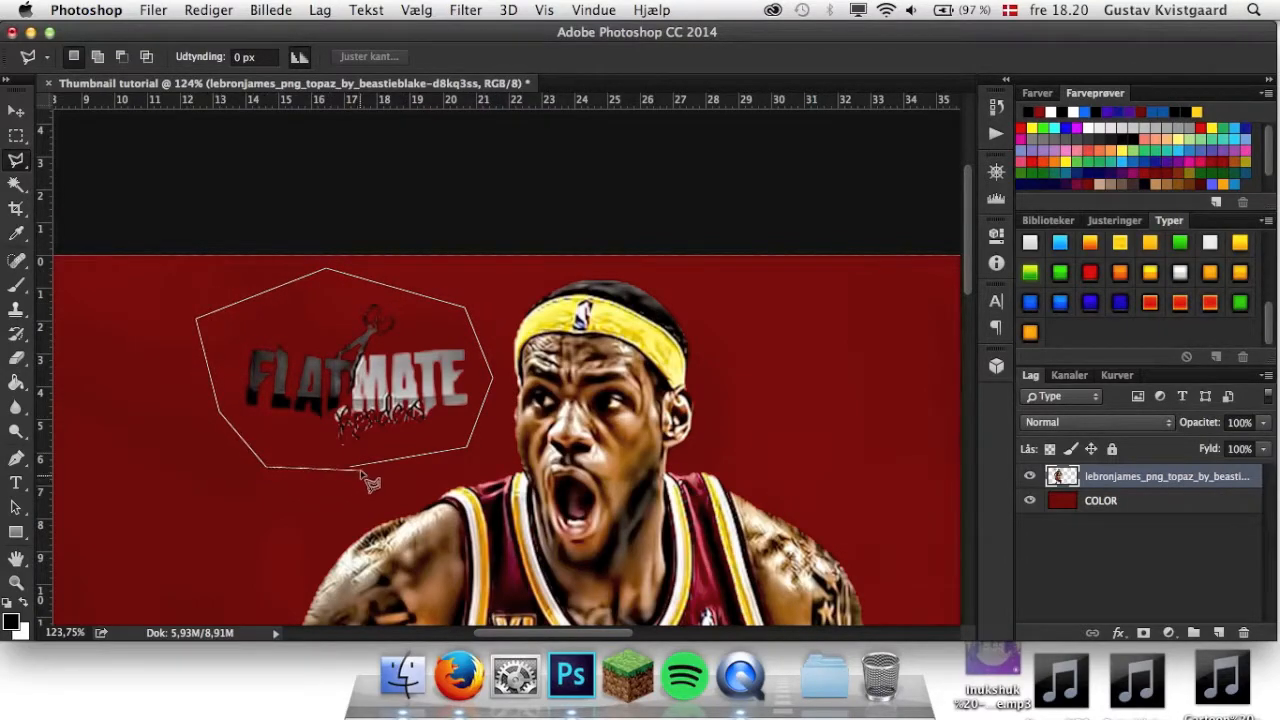
pyautogui.click(352, 466)
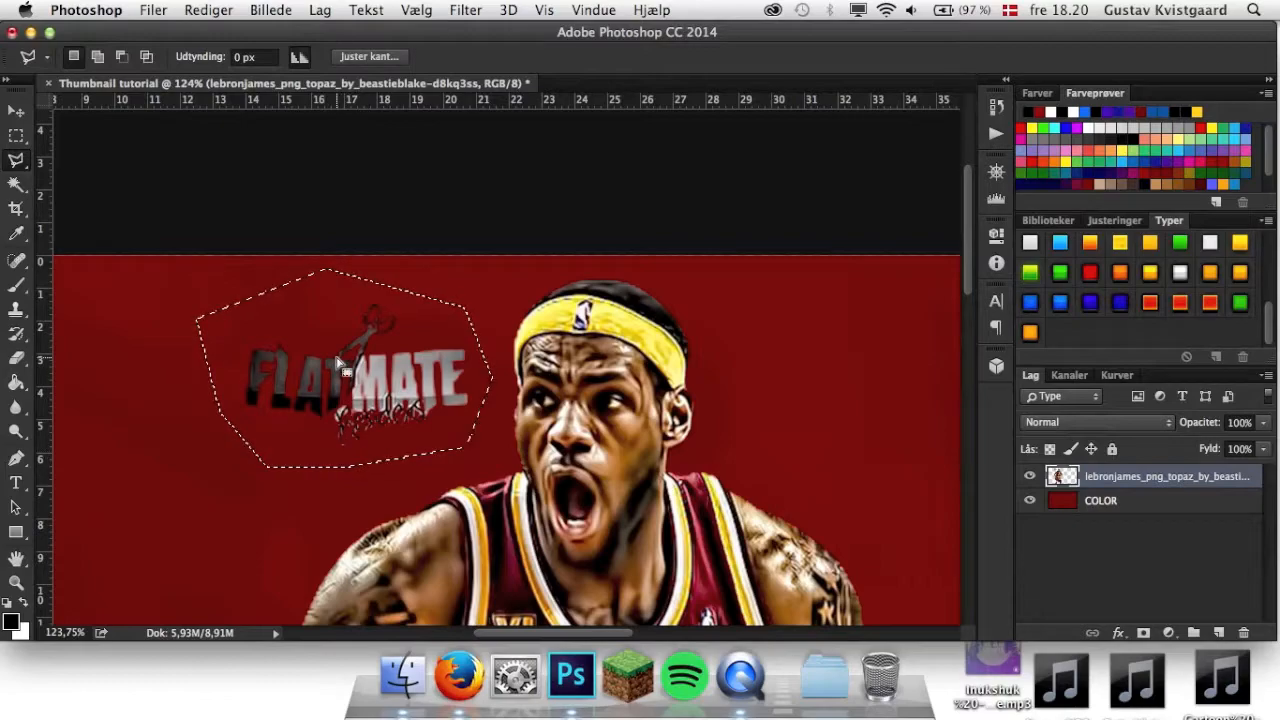
pyautogui.press('BackSpace')
pyautogui.press('super+d')
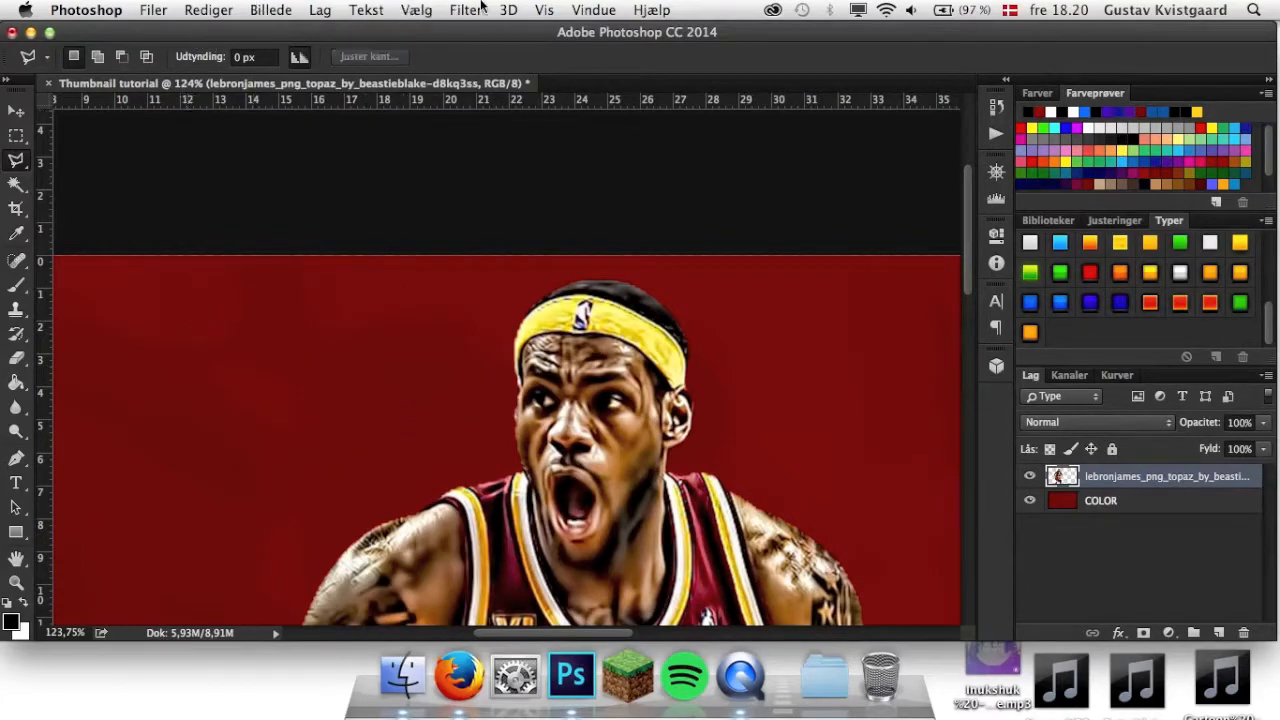
# Enlarge the basketball player layer to about 109% and shift it slightly further left, keeping the head just inside the canvas top.
pyautogui.click(540, 10)
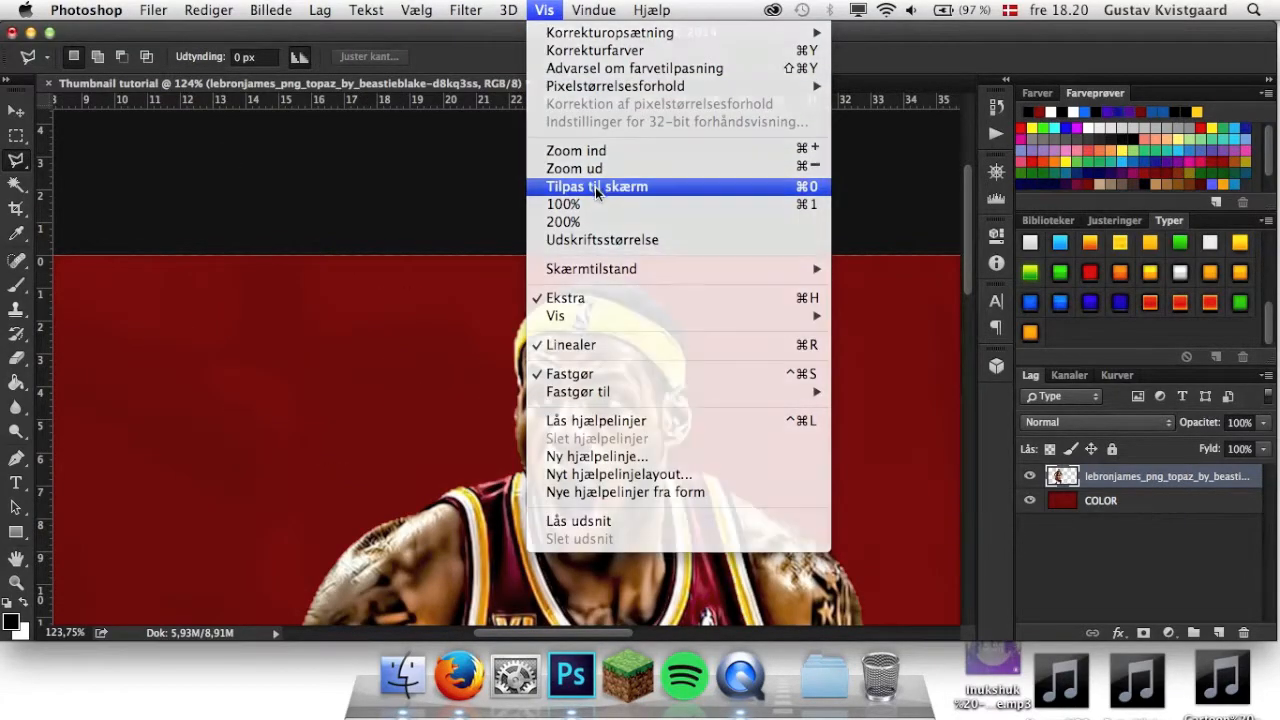
pyautogui.click(595, 187)
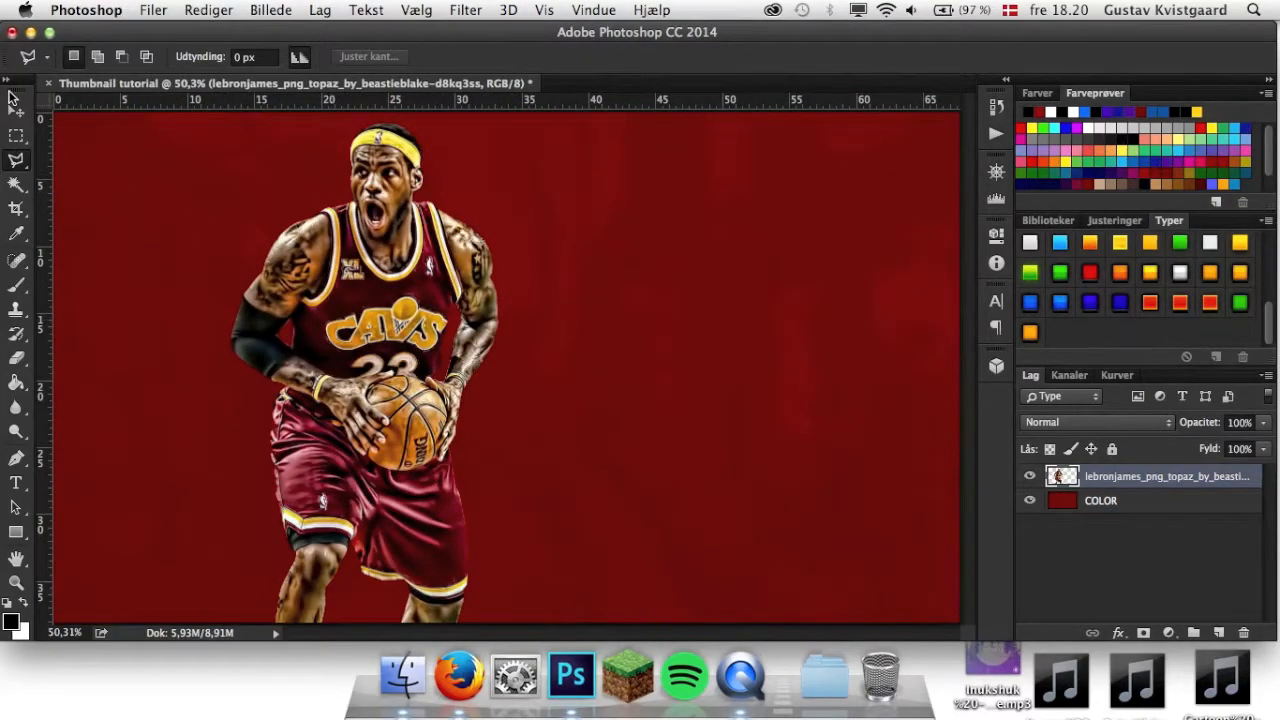
pyautogui.press('v')
pyautogui.moveTo(230, 123); pyautogui.dragTo(213, 117)
pyautogui.moveTo(355, 240); pyautogui.dragTo(376, 278)
pyautogui.moveTo(250, 153); pyautogui.dragTo(194, 131)
pyautogui.moveTo(430, 270); pyautogui.dragTo(382, 270)
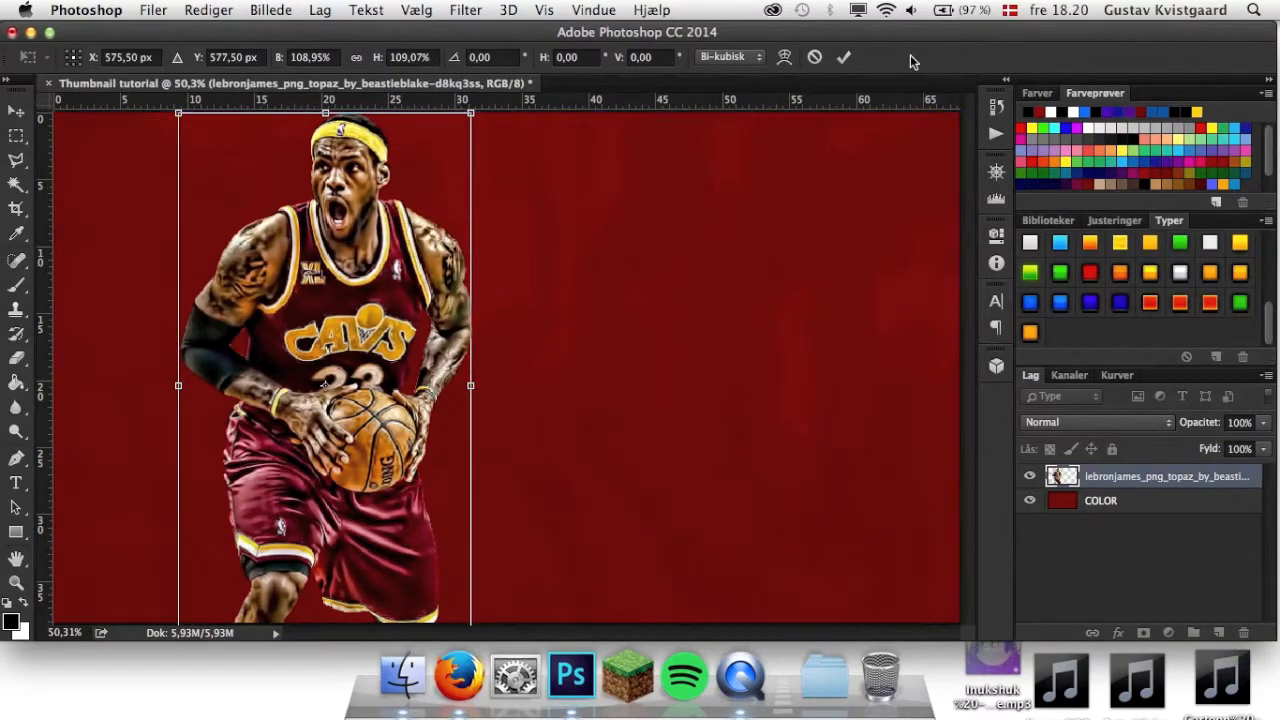
pyautogui.click(844, 57)
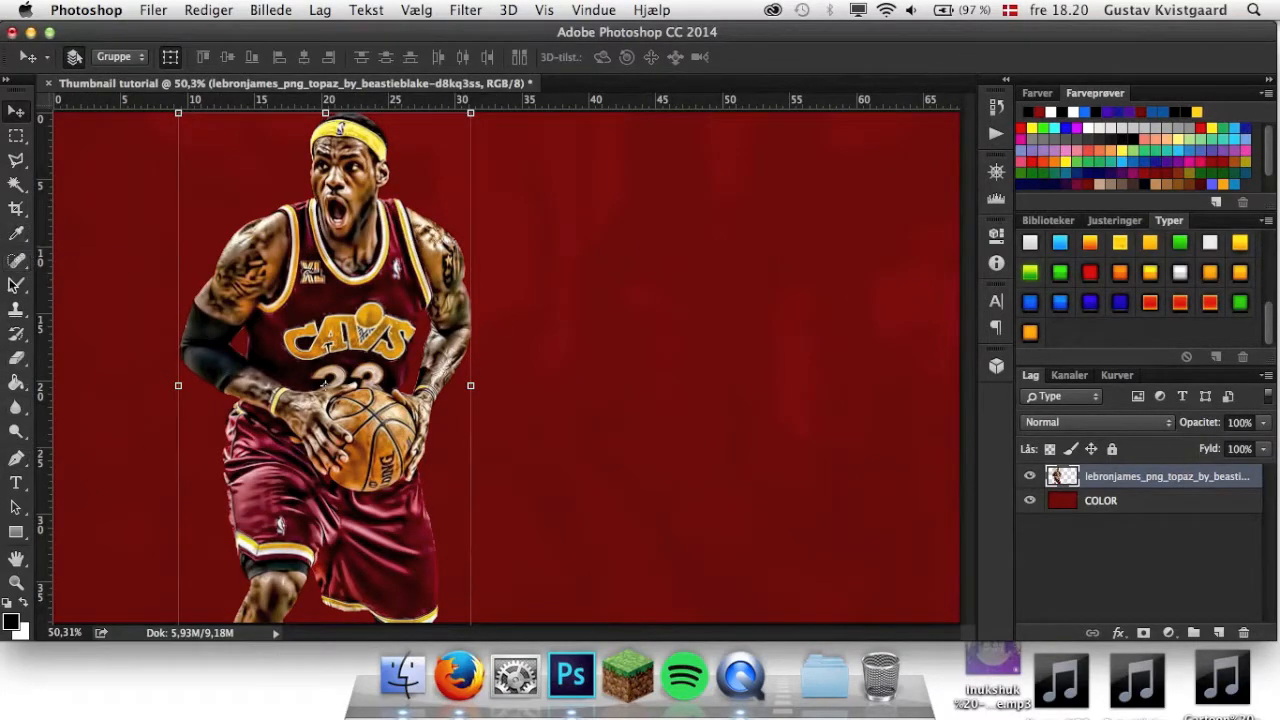
# Add a black horizontal text 1ON1 in capitals on the empty red area beside the player.
pyautogui.click(16, 483)
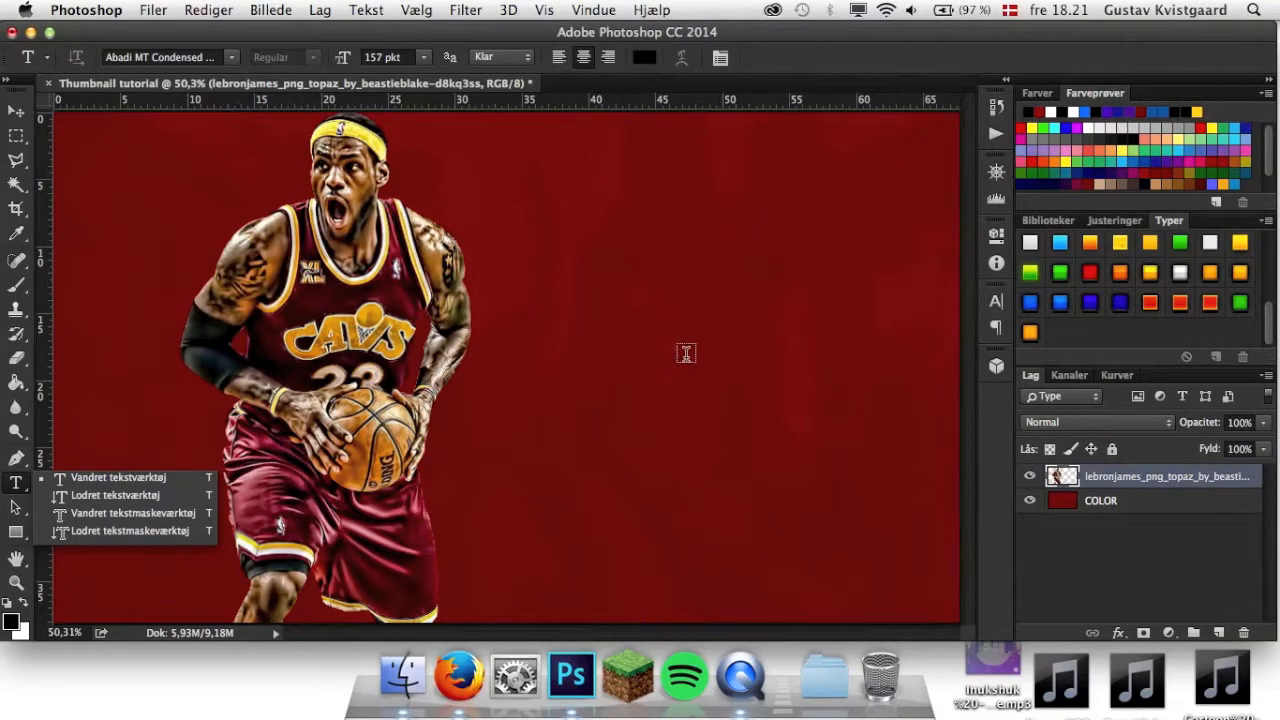
pyautogui.click(662, 322)
pyautogui.click(664, 325)
pyautogui.write('1on 1')
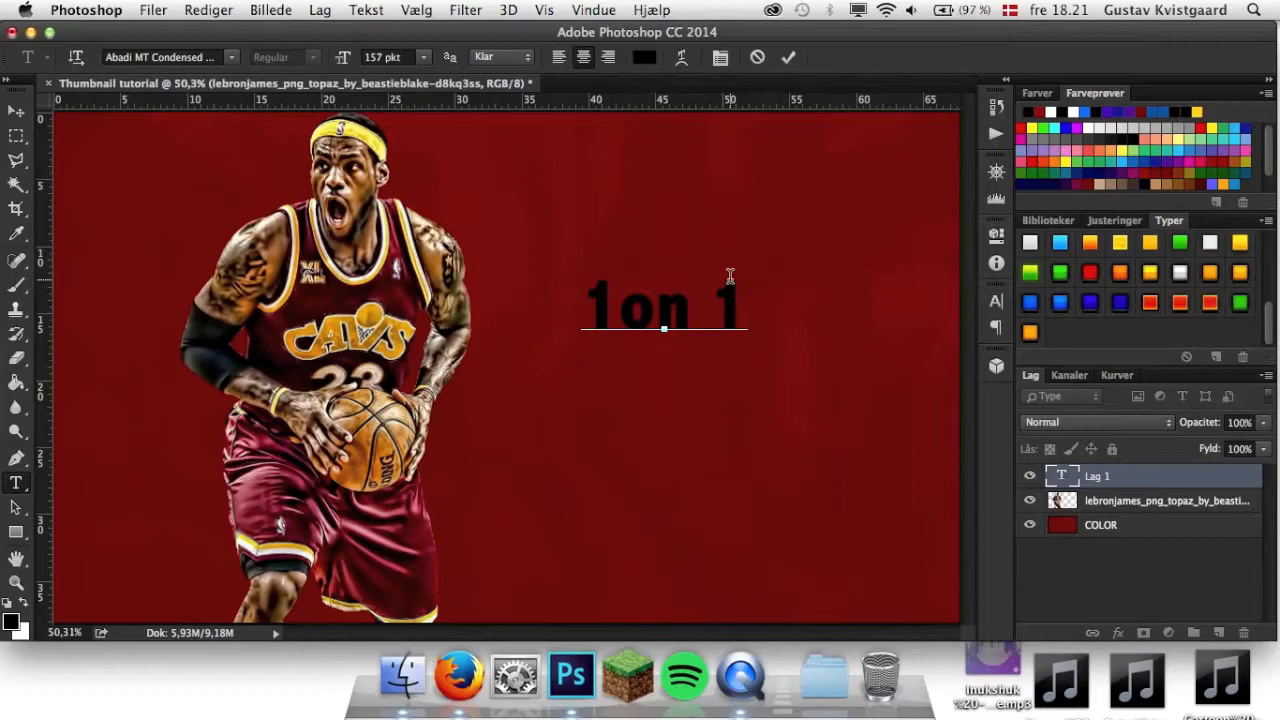
pyautogui.click(711, 305)
pyautogui.press('BackSpace')
pyautogui.press('Left')
pyautogui.press('super+shift+k')
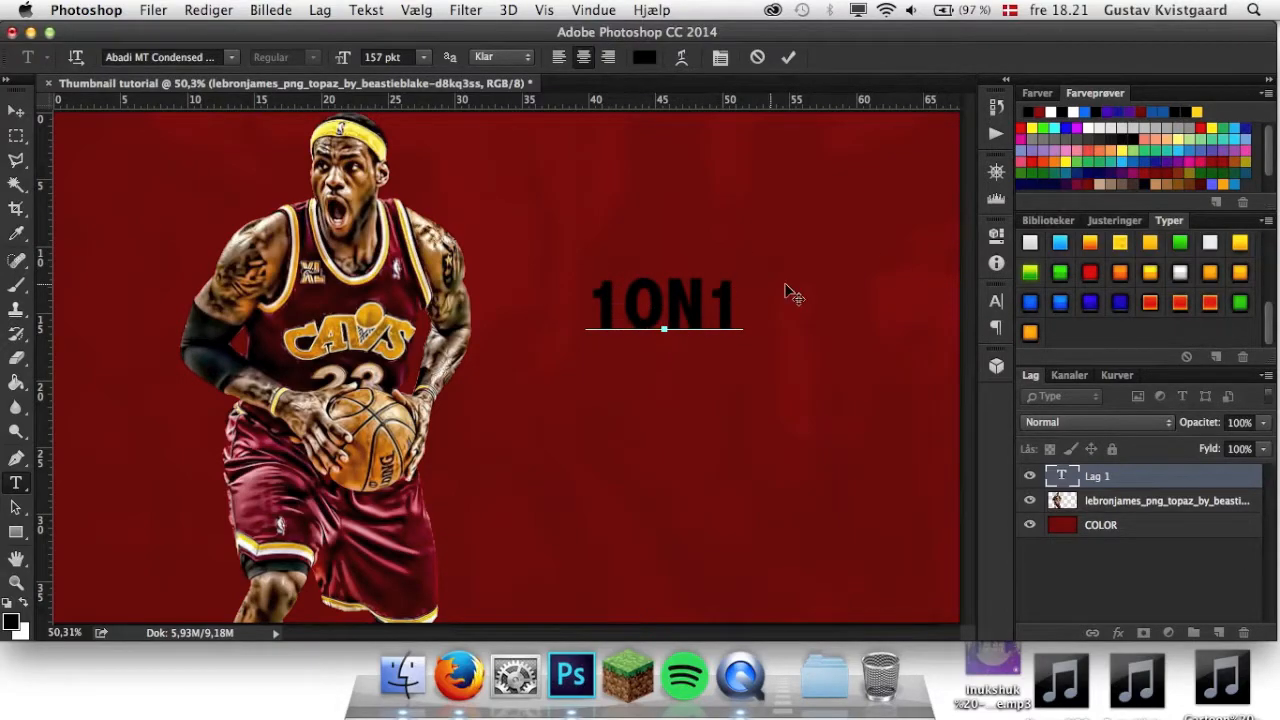
# Try the AmazObitaemOstrov font on the whole 1ON1 text.
pyautogui.moveTo(738, 300); pyautogui.dragTo(477, 299)
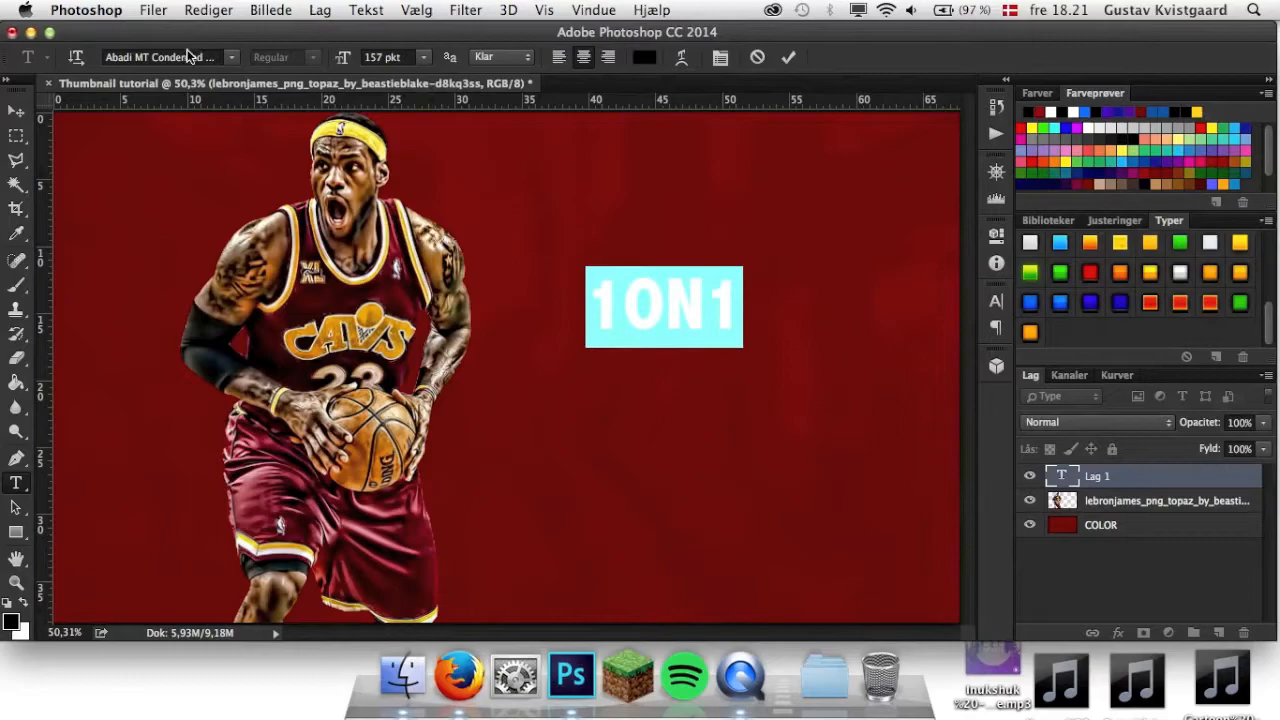
pyautogui.click(197, 57)
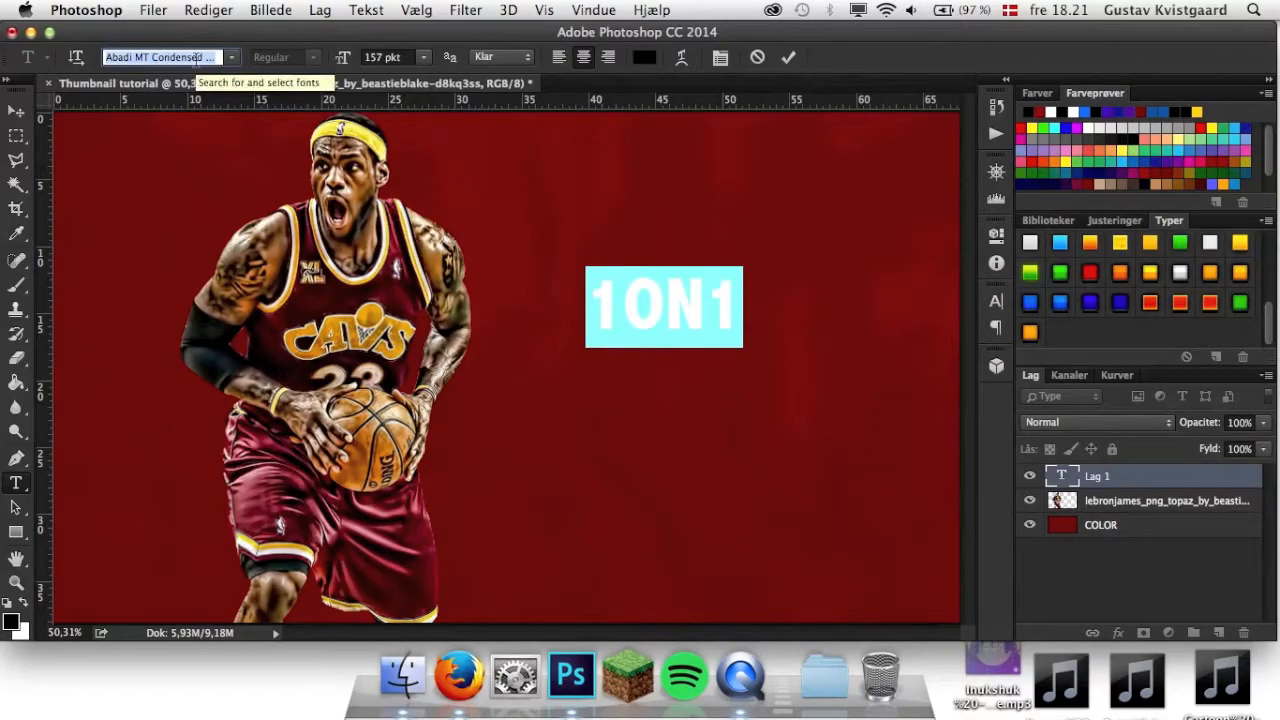
pyautogui.press('BackSpace')
pyautogui.write('ama')
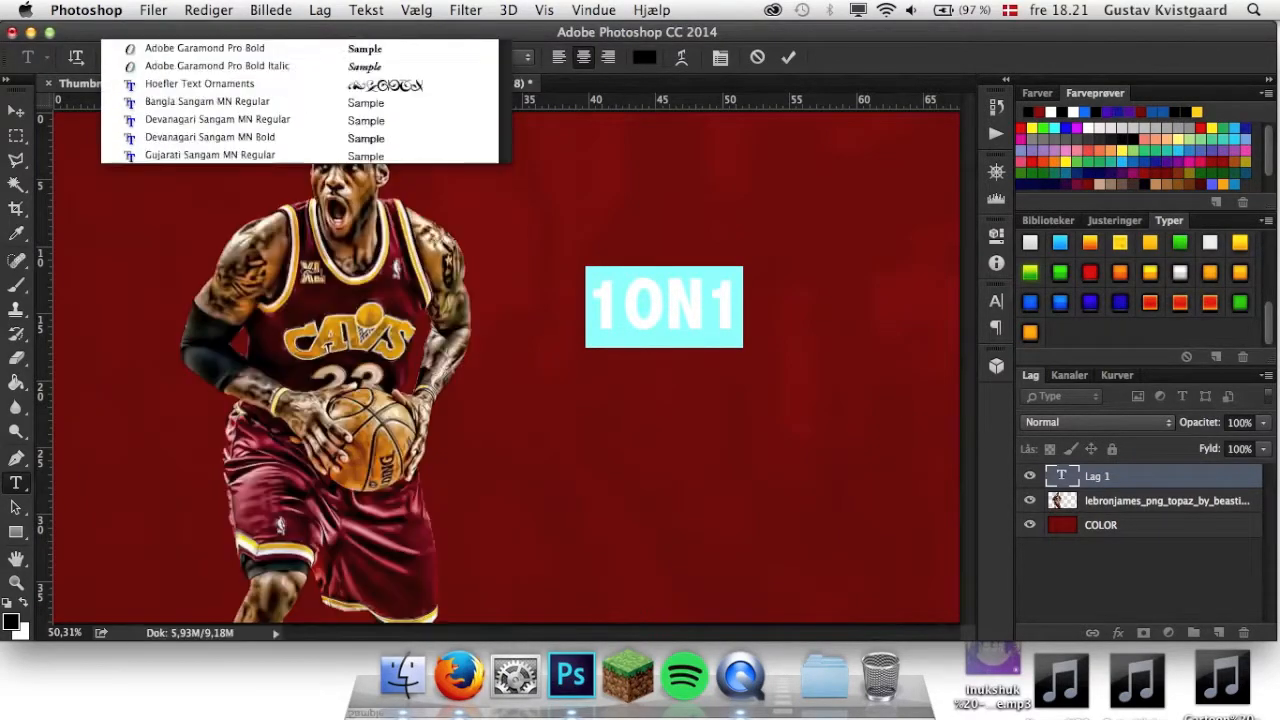
pyautogui.click(275, 83)
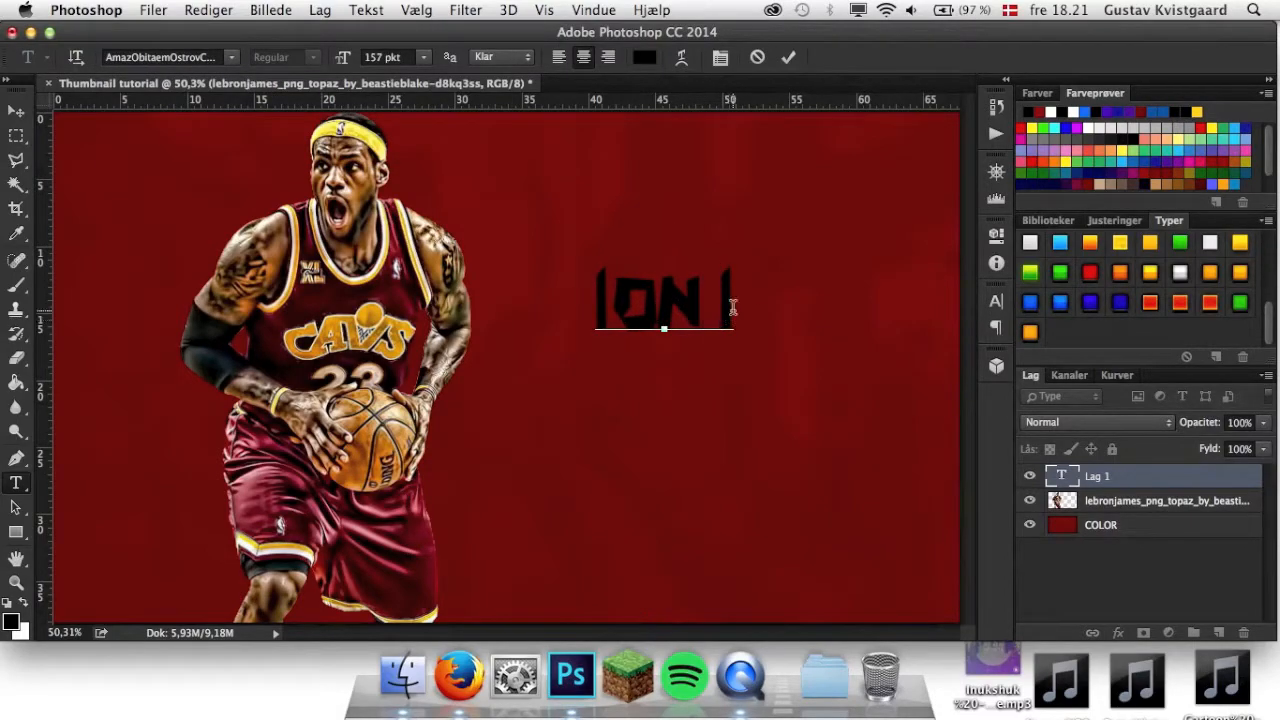
# Set the whole text to the American Captain Regular font and separate the first 1 from ON with a space.
pyautogui.press('super+a')
pyautogui.click(174, 57)
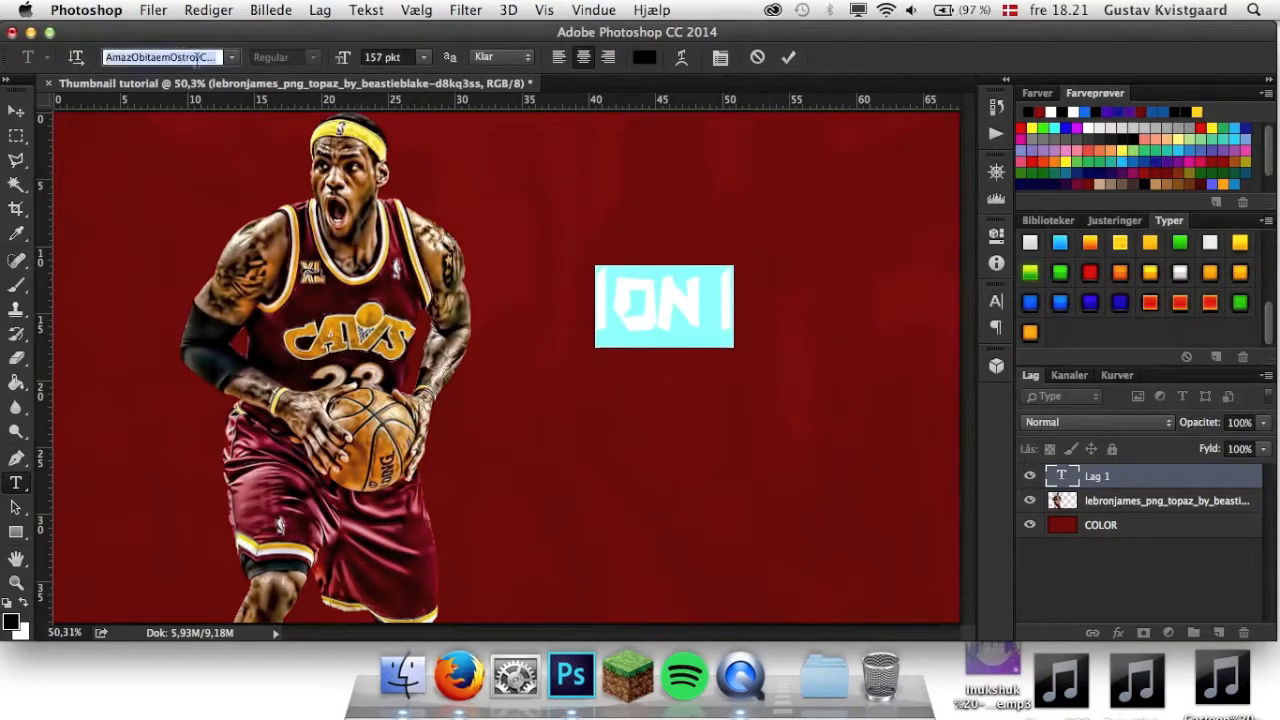
pyautogui.write('ame')
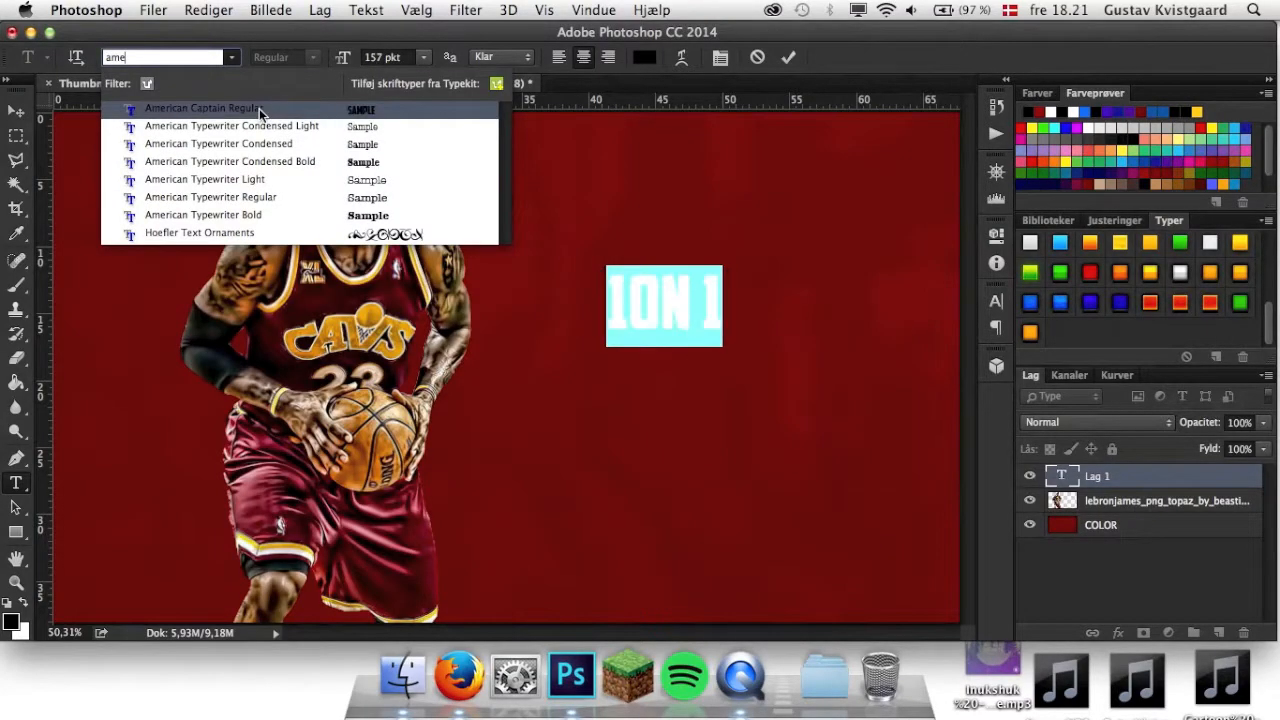
pyautogui.click(260, 110)
pyautogui.click(621, 290)
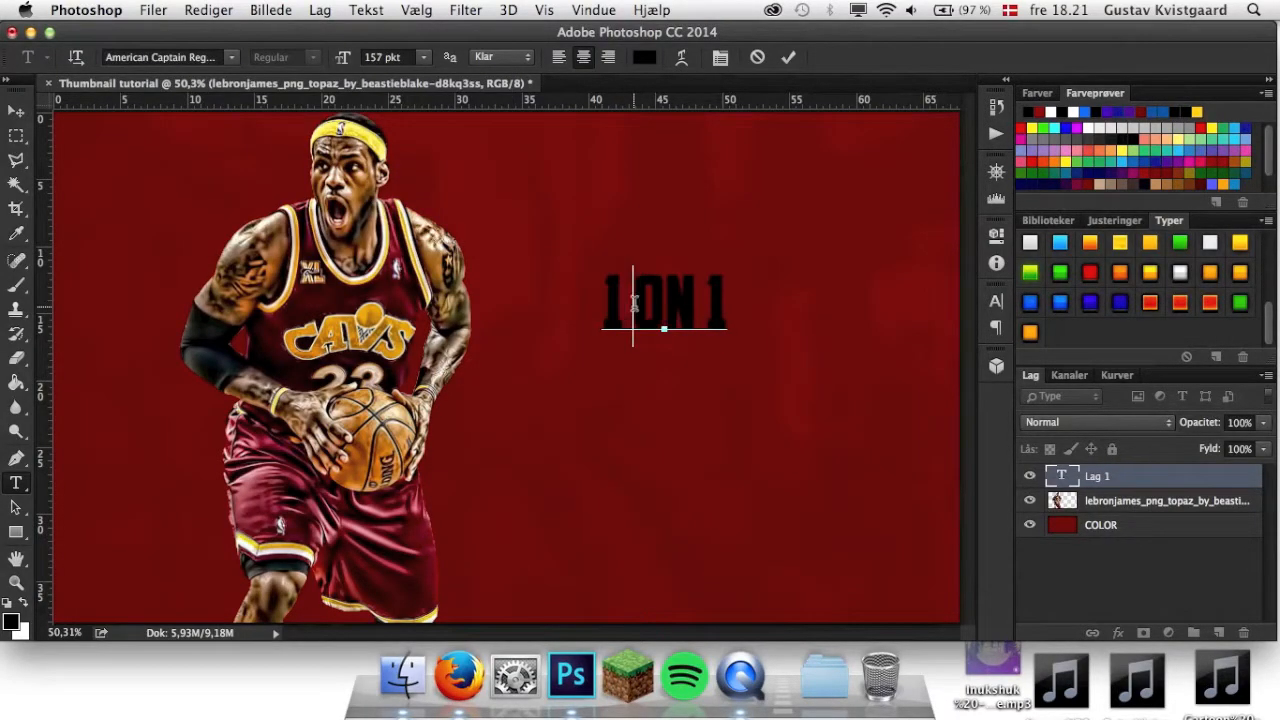
# Set the font size of the first 1 in the text to 165 pt.
pyautogui.moveTo(630, 296); pyautogui.dragTo(588, 296)
pyautogui.click(383, 56)
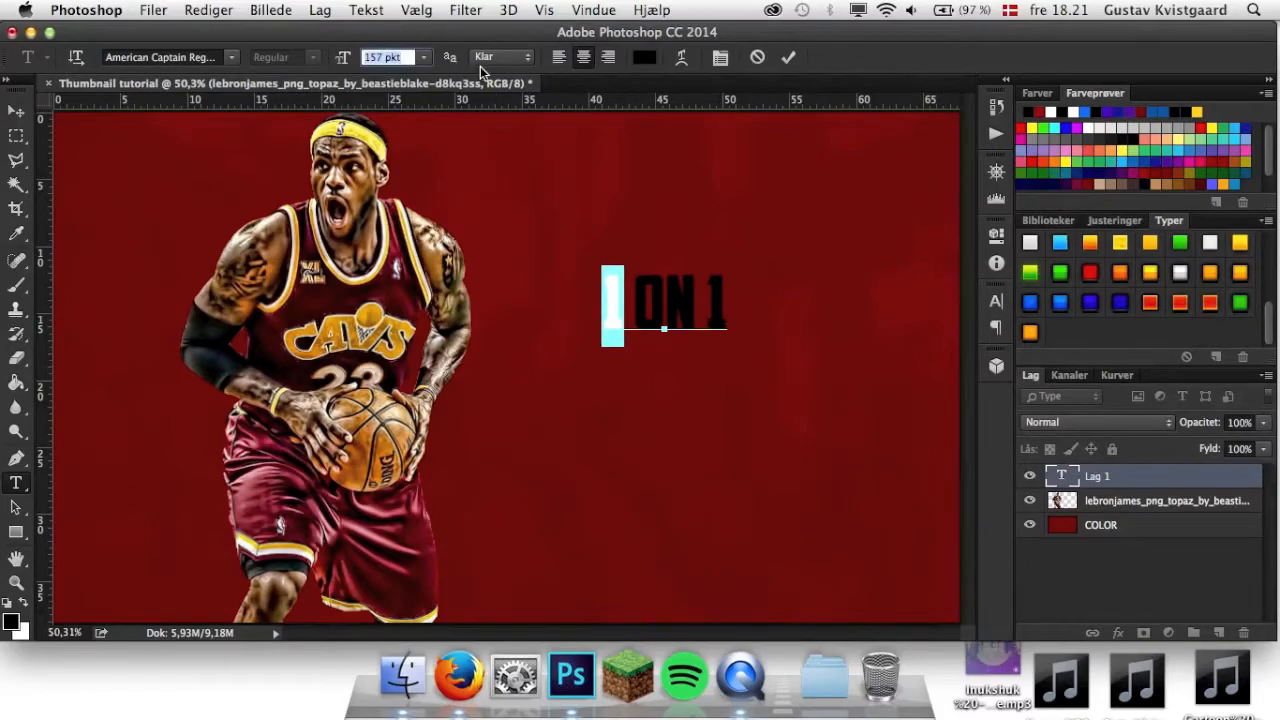
pyautogui.press('BackSpace')
pyautogui.write('165')
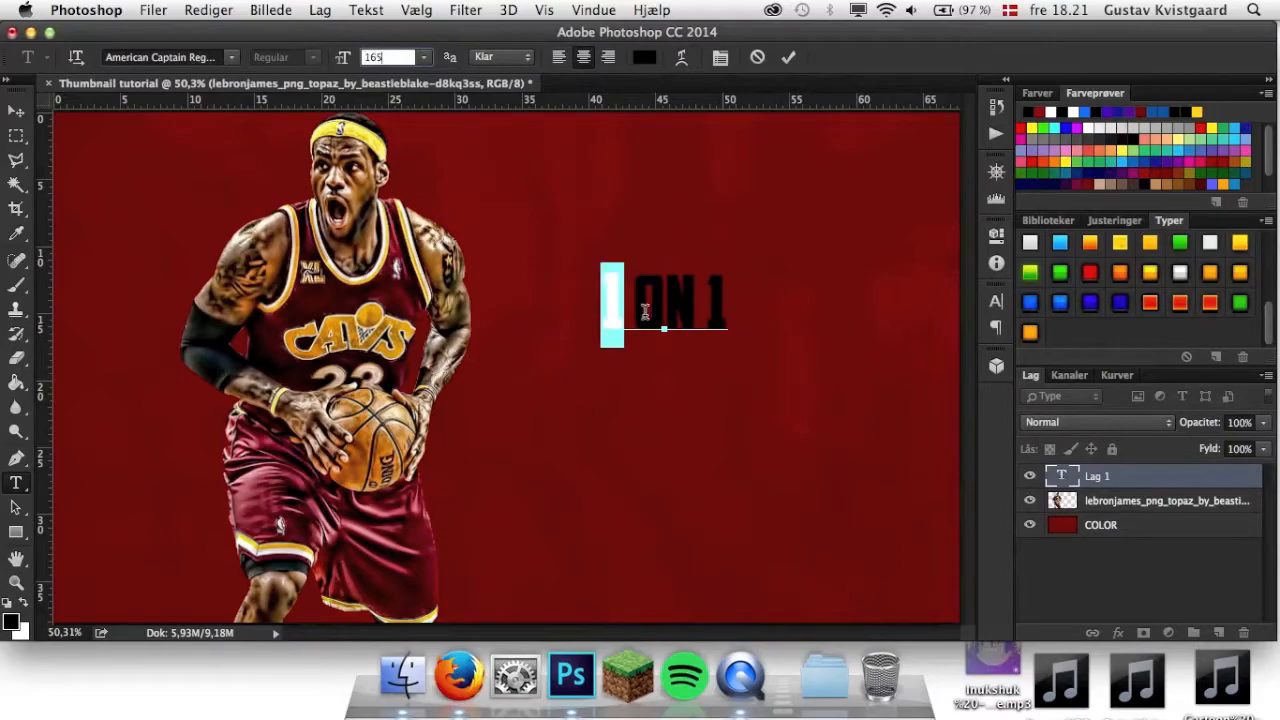
pyautogui.press('Return')
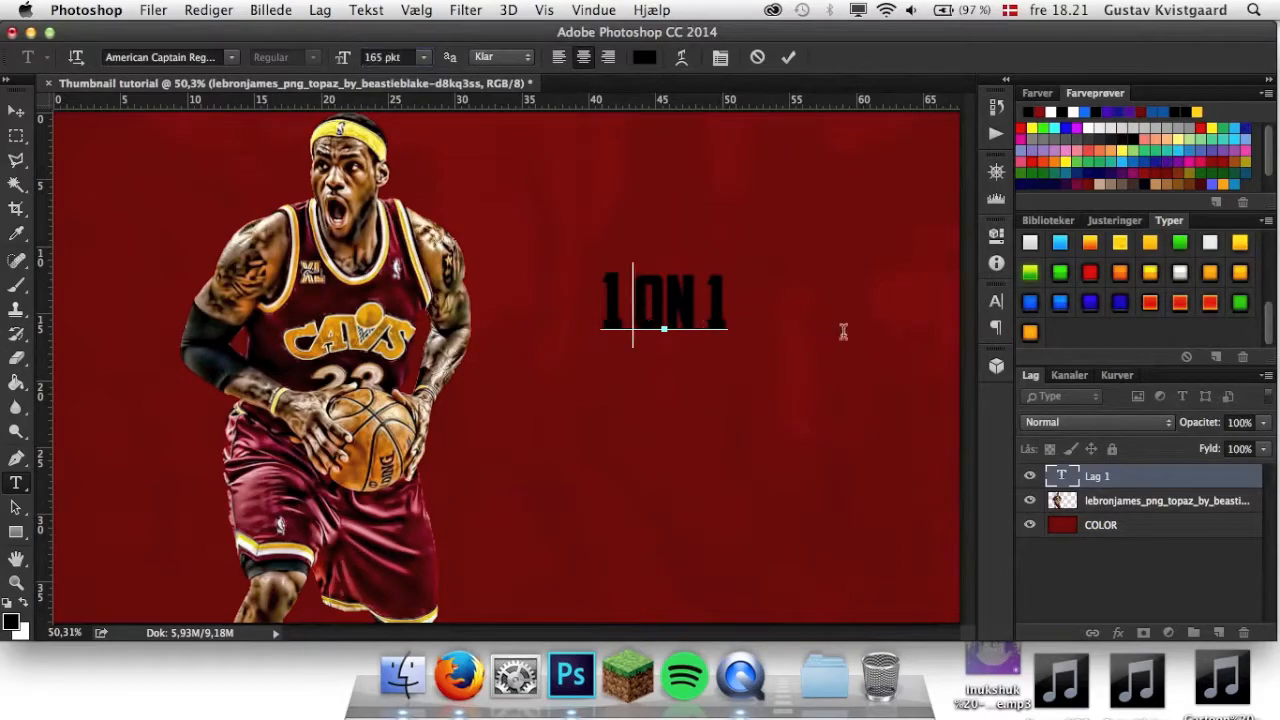
# Set the font size of the last 1 in the text to 165 pt and finish editing the text.
pyautogui.moveTo(703, 305); pyautogui.dragTo(730, 305)
pyautogui.click(395, 57)
pyautogui.press('BackSpace')
pyautogui.write('165')
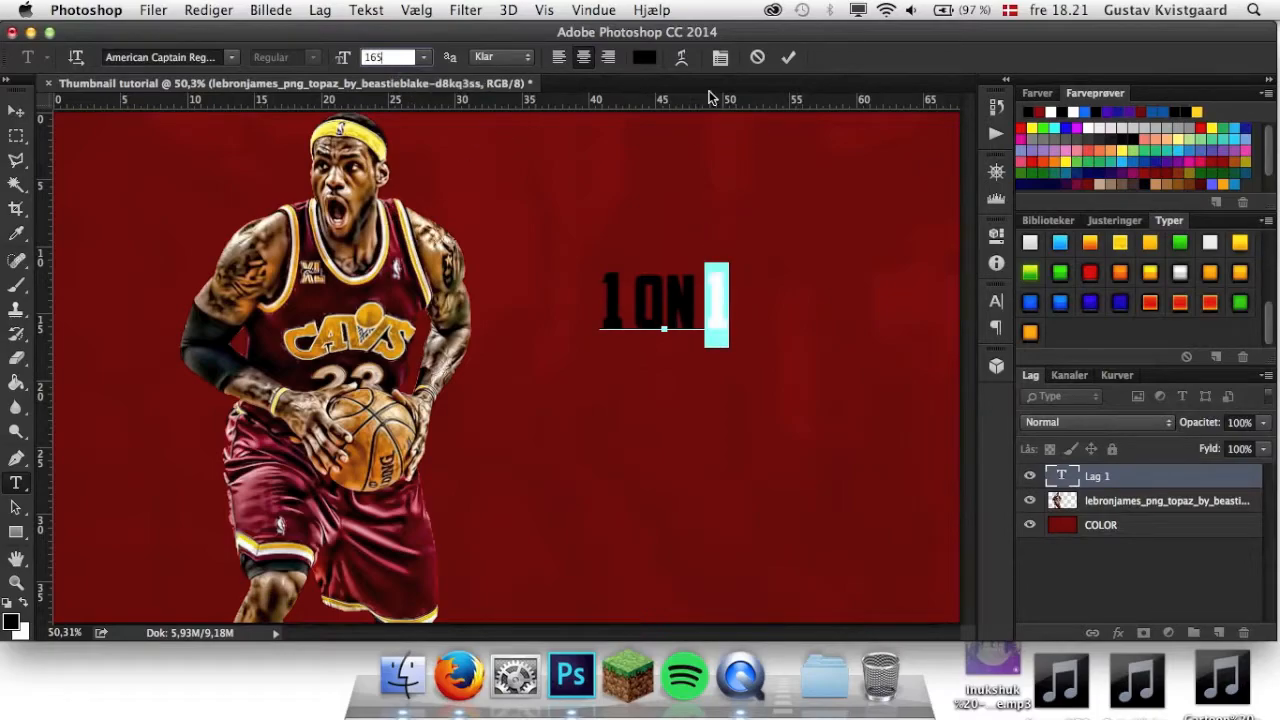
pyautogui.click(788, 57)
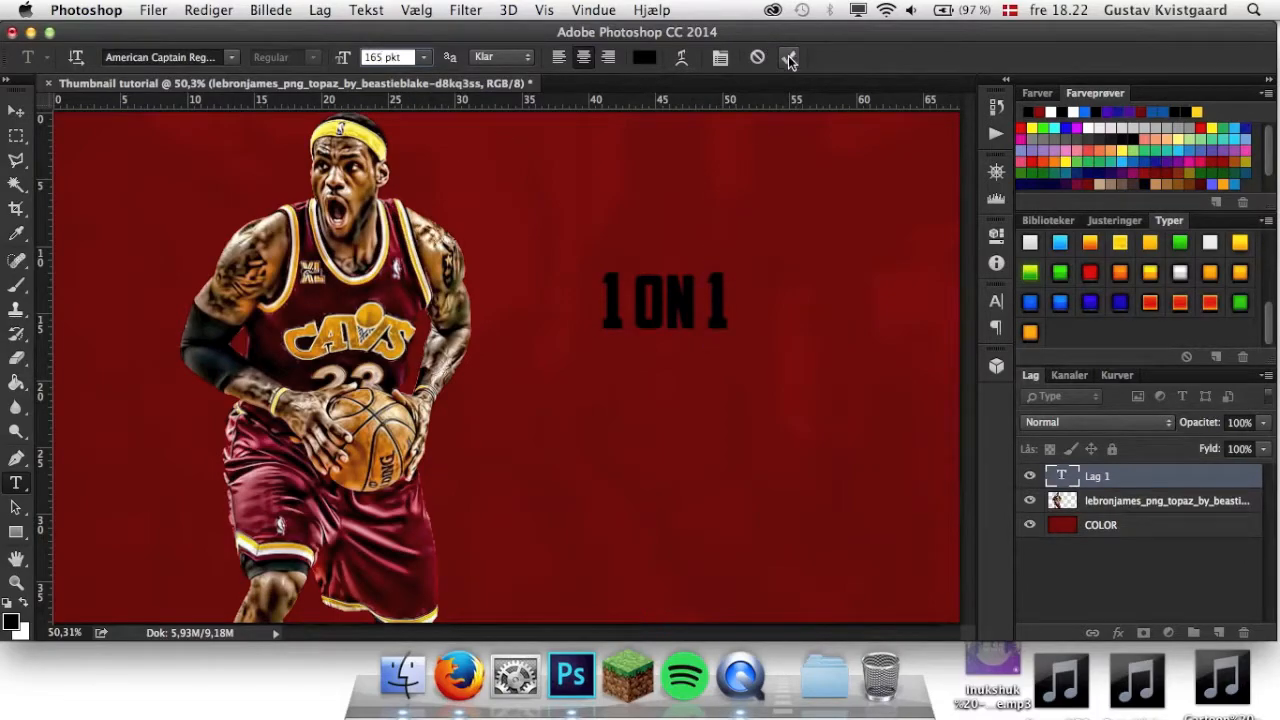
# Scale the 1 ON 1 text proportionally to about 171.5% and move it beside the player's shoulder and chest.
pyautogui.click(16, 110)
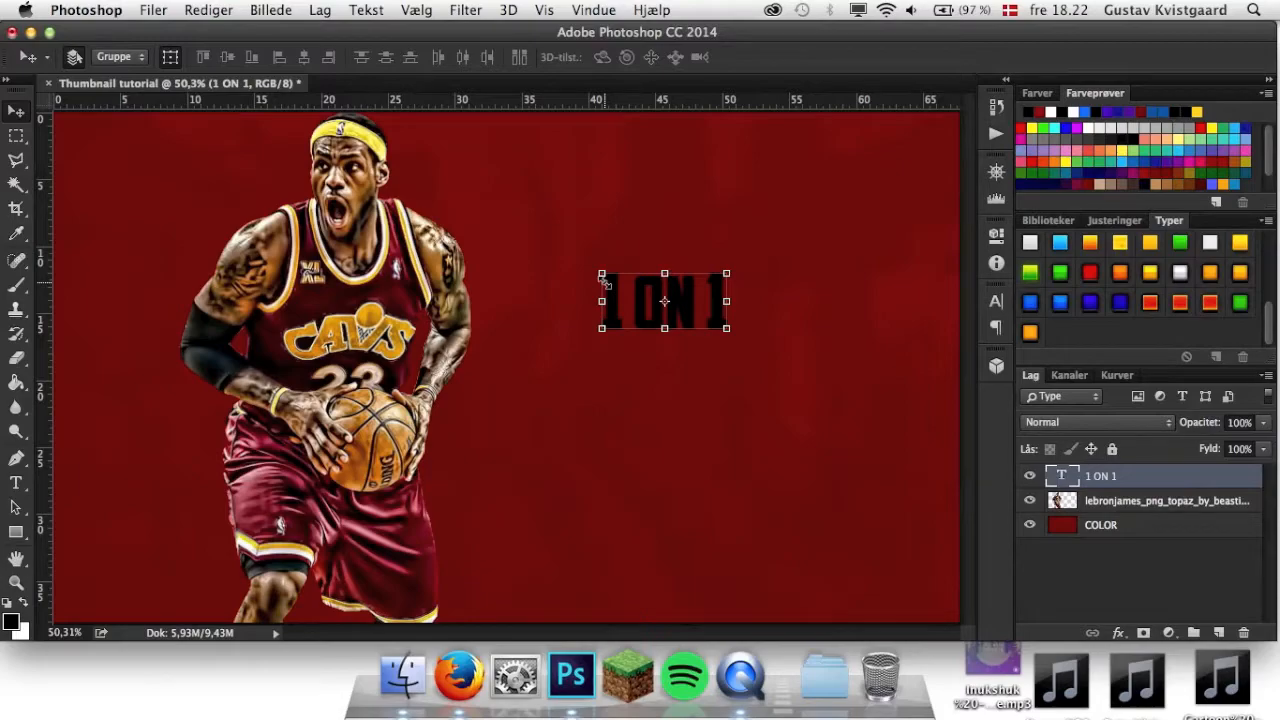
pyautogui.moveTo(601, 270); pyautogui.dragTo(510, 203)
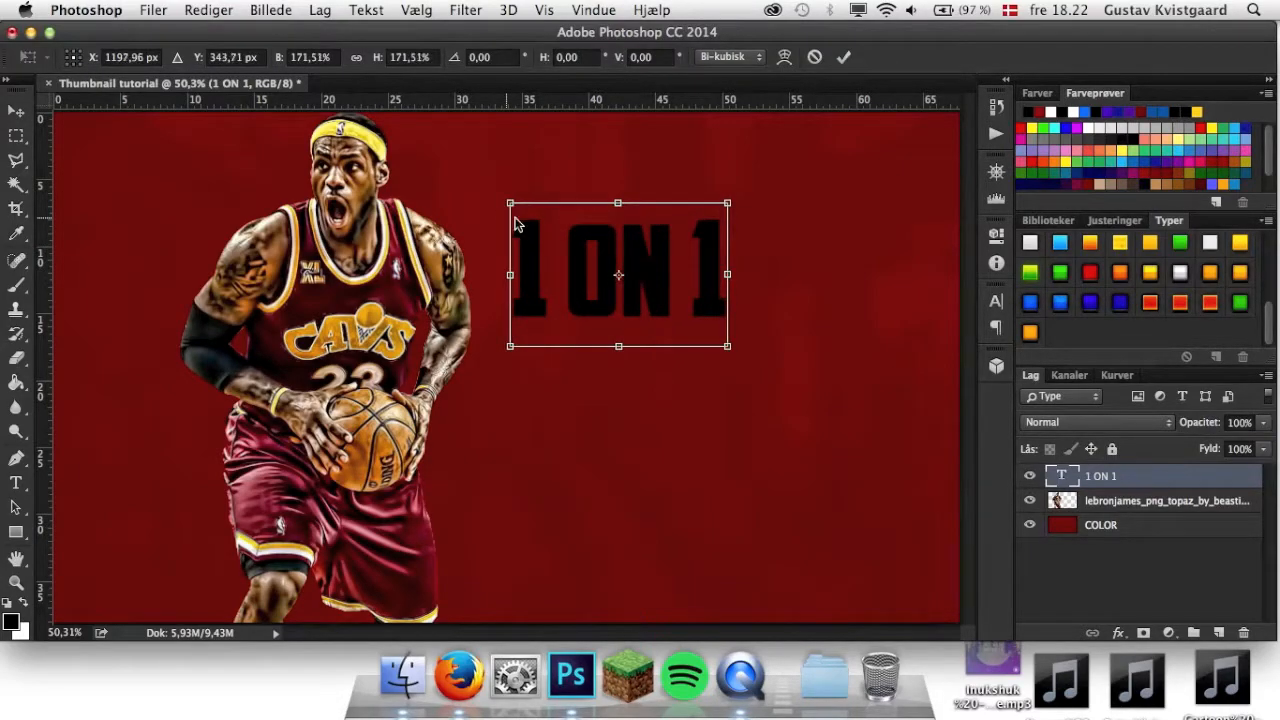
pyautogui.moveTo(609, 286); pyautogui.dragTo(622, 323)
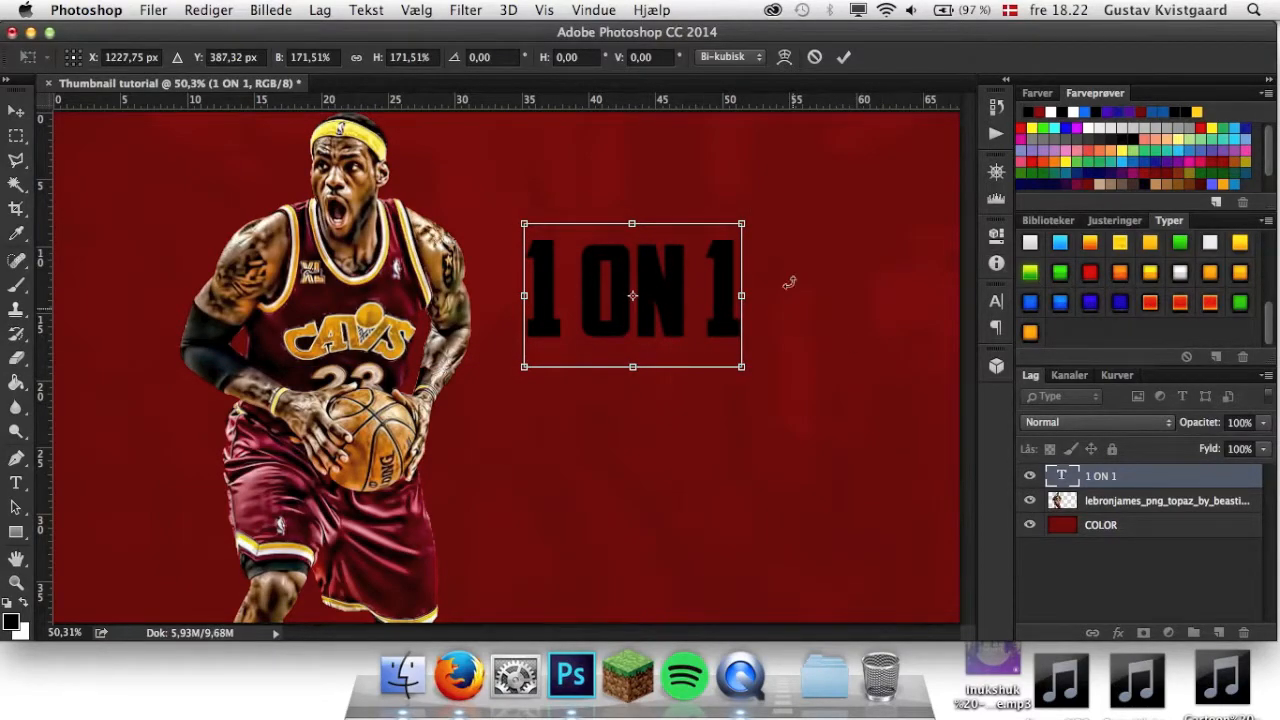
pyautogui.click(842, 57)
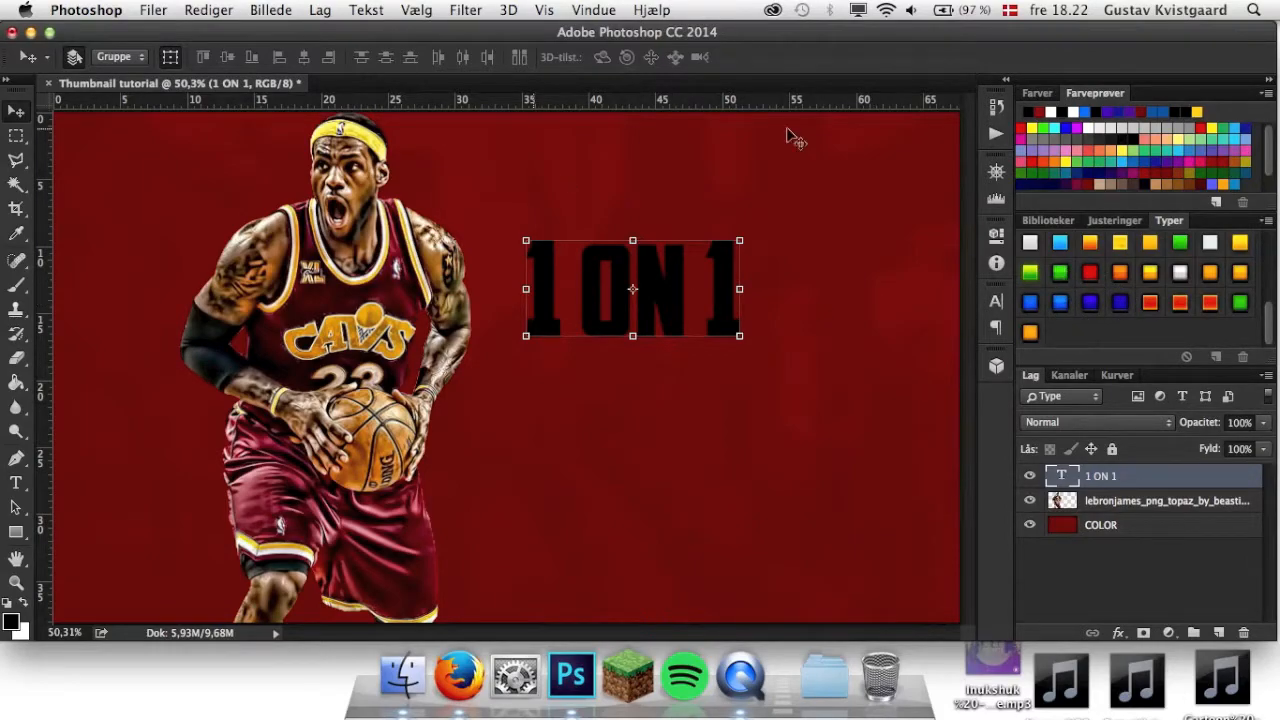
# Apply the red layer style with dark glow to the 1 ON 1 text and scale it proportionally to 143%.
pyautogui.click(1090, 272)
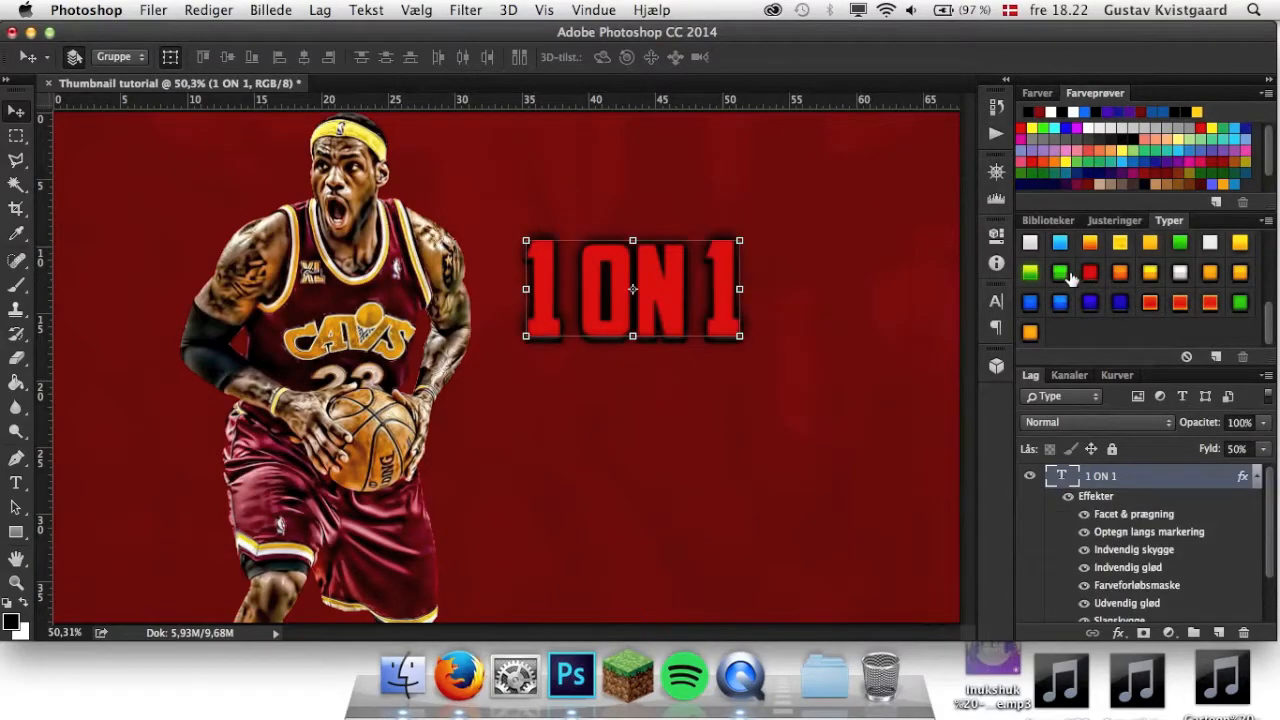
pyautogui.click(1257, 477)
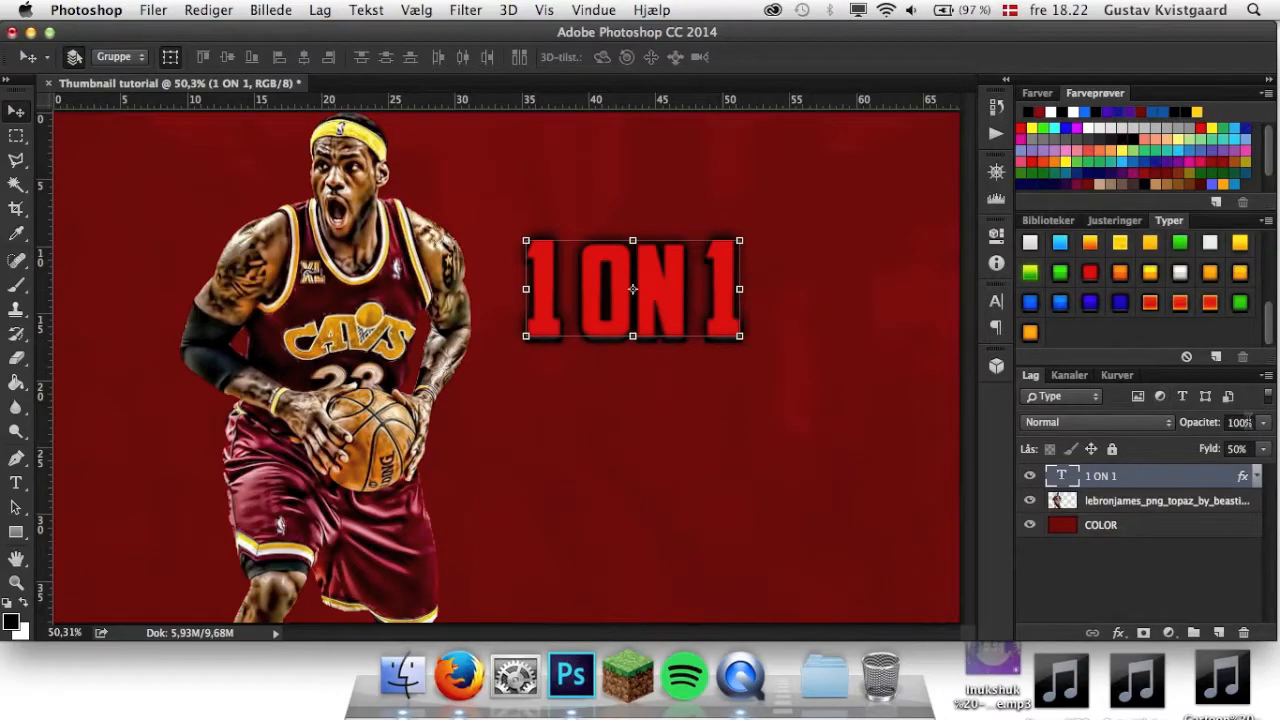
pyautogui.moveTo(535, 242); pyautogui.dragTo(476, 214)
pyautogui.moveTo(716, 341); pyautogui.dragTo(809, 402)
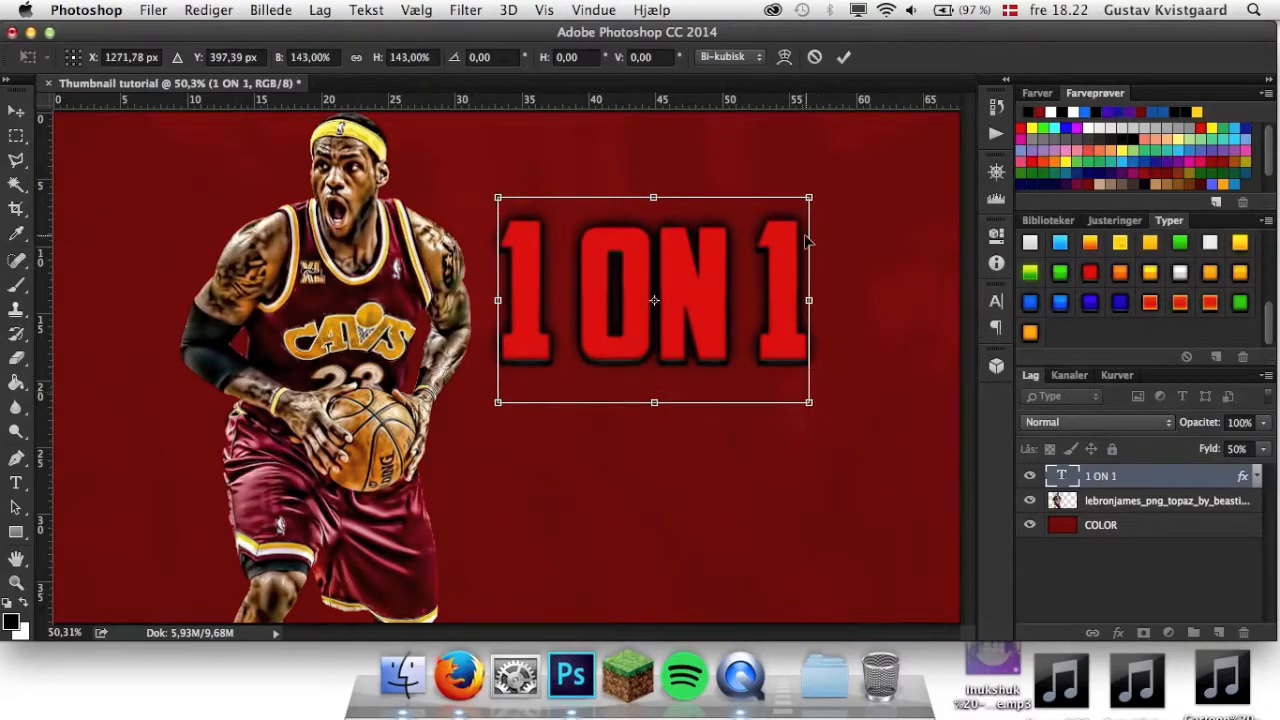
pyautogui.click(845, 58)
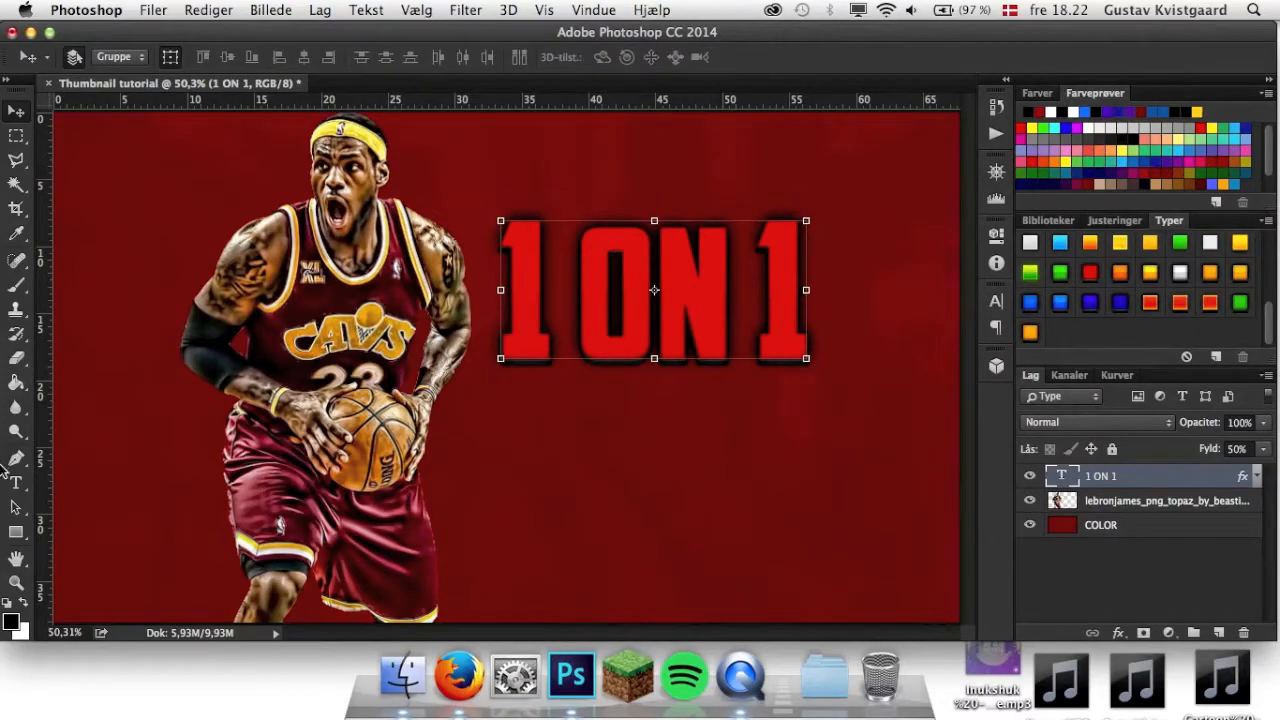
# Replace the 1 ON 1 text with MY PARK.
pyautogui.moveTo(16, 483); pyautogui.dragTo(44, 483)
pyautogui.click(795, 343)
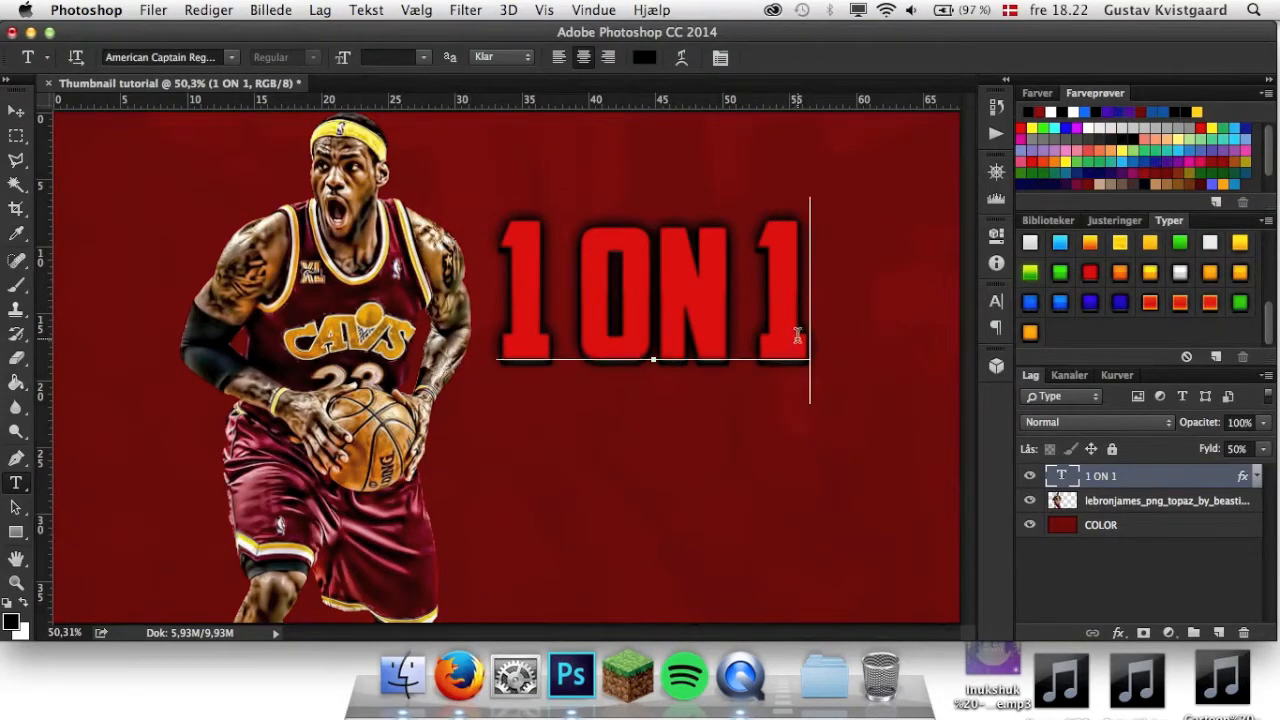
pyautogui.hotkey('ctrl', 'a')
pyautogui.press('BackSpace')
pyautogui.write('MY    ')
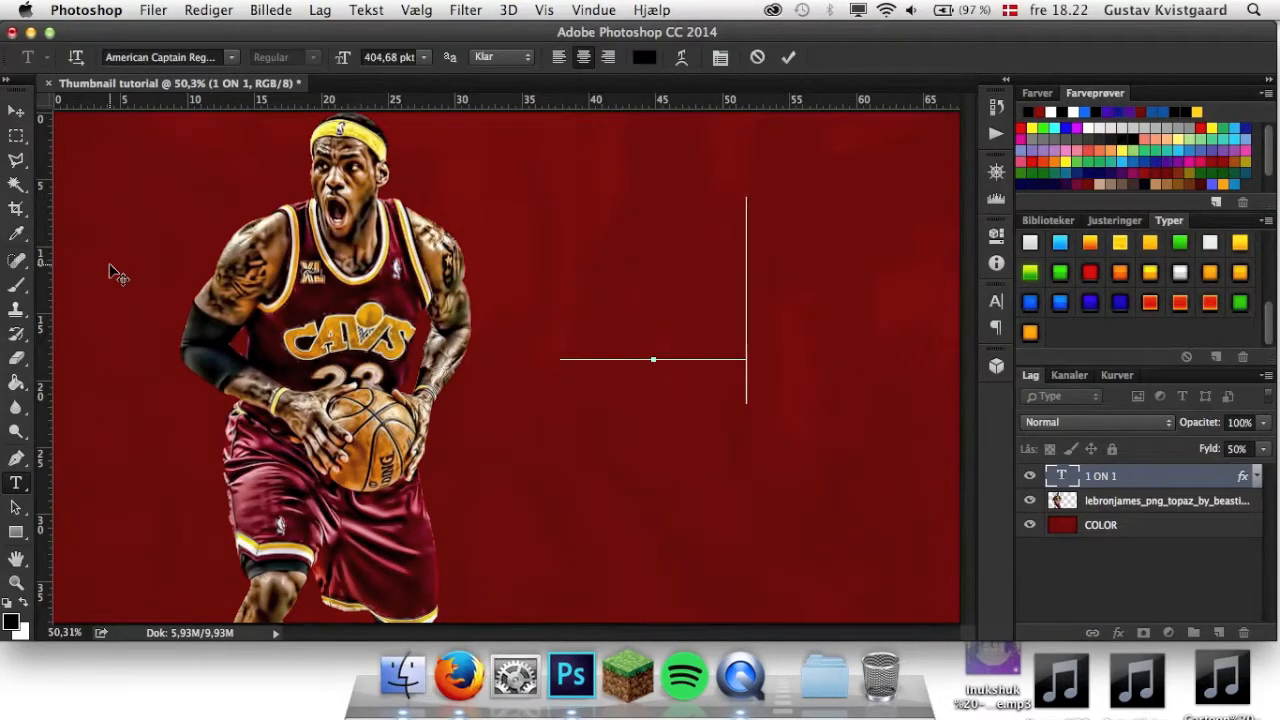
pyautogui.write('PARK')
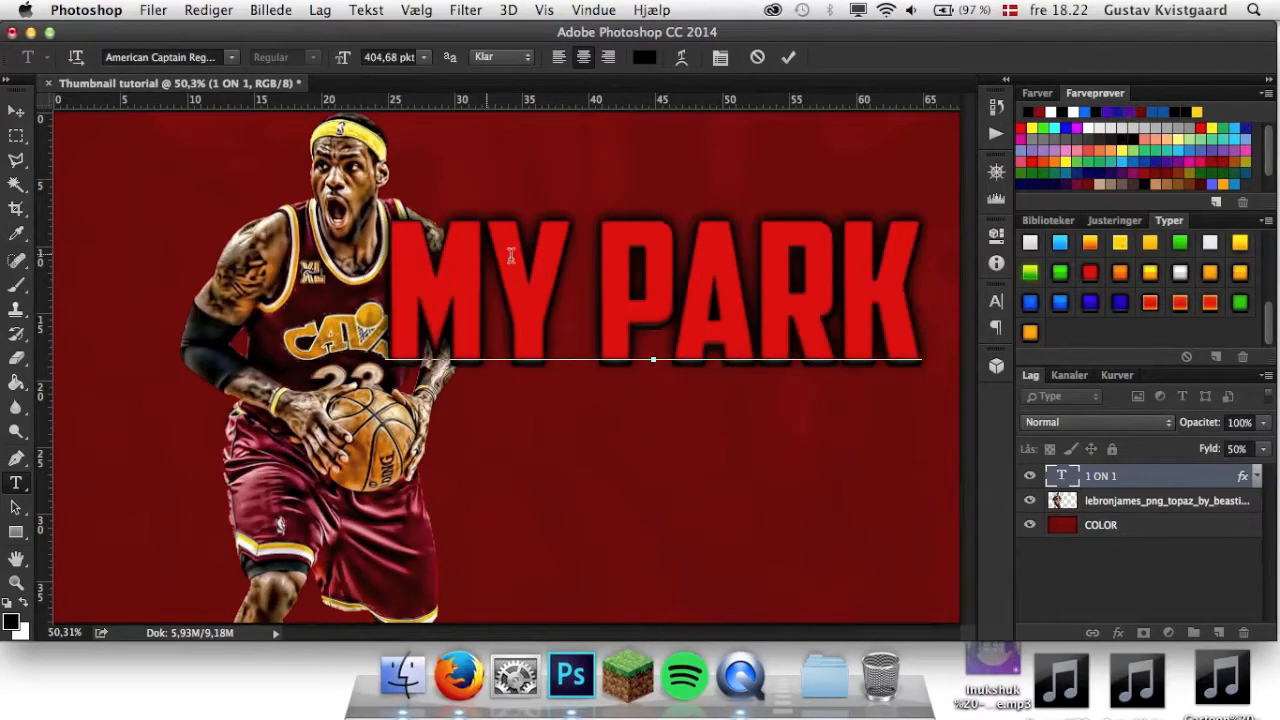
# Set the whole MY PARK text to the Abadi MT Condensed Extra Bold Regular font.
pyautogui.hotkey('ctrl', 'a')
pyautogui.click(155, 57)
pyautogui.write('a')
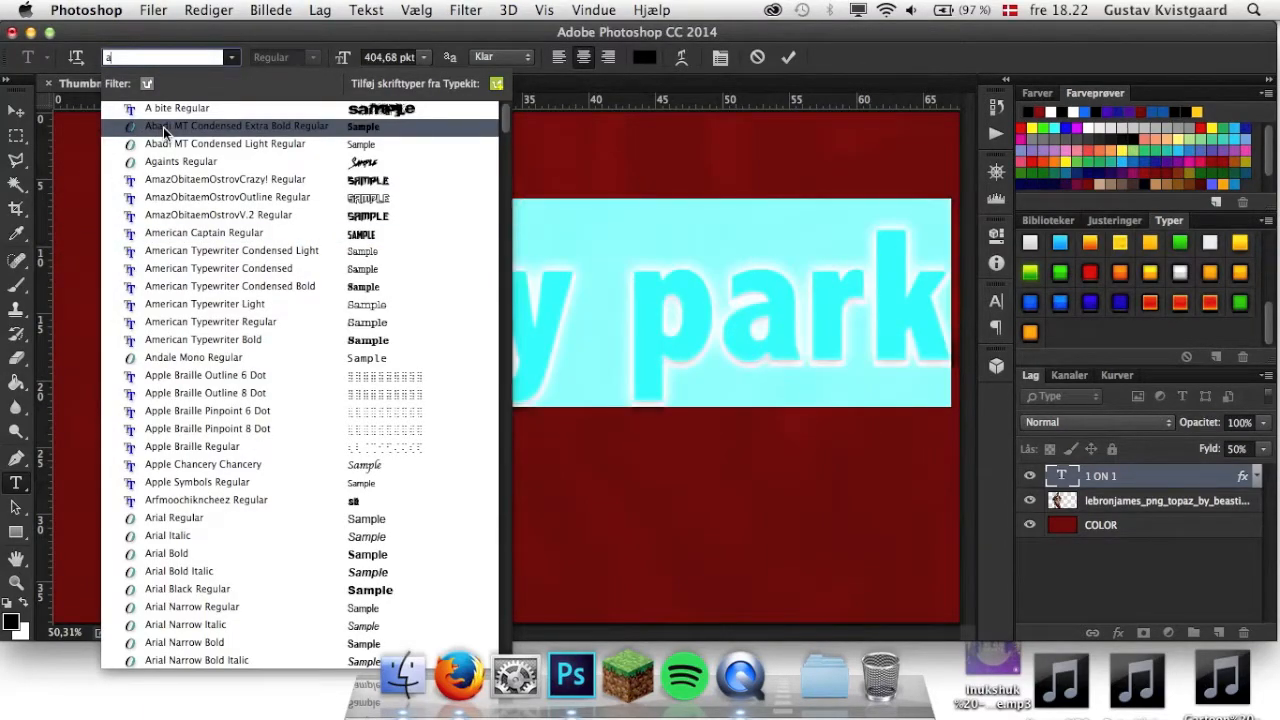
pyautogui.click(163, 127)
# Retype both words of the title in capitals as MY PARK and finish editing the text.
pyautogui.moveTo(572, 312); pyautogui.dragTo(320, 300)
pyautogui.write('MY')
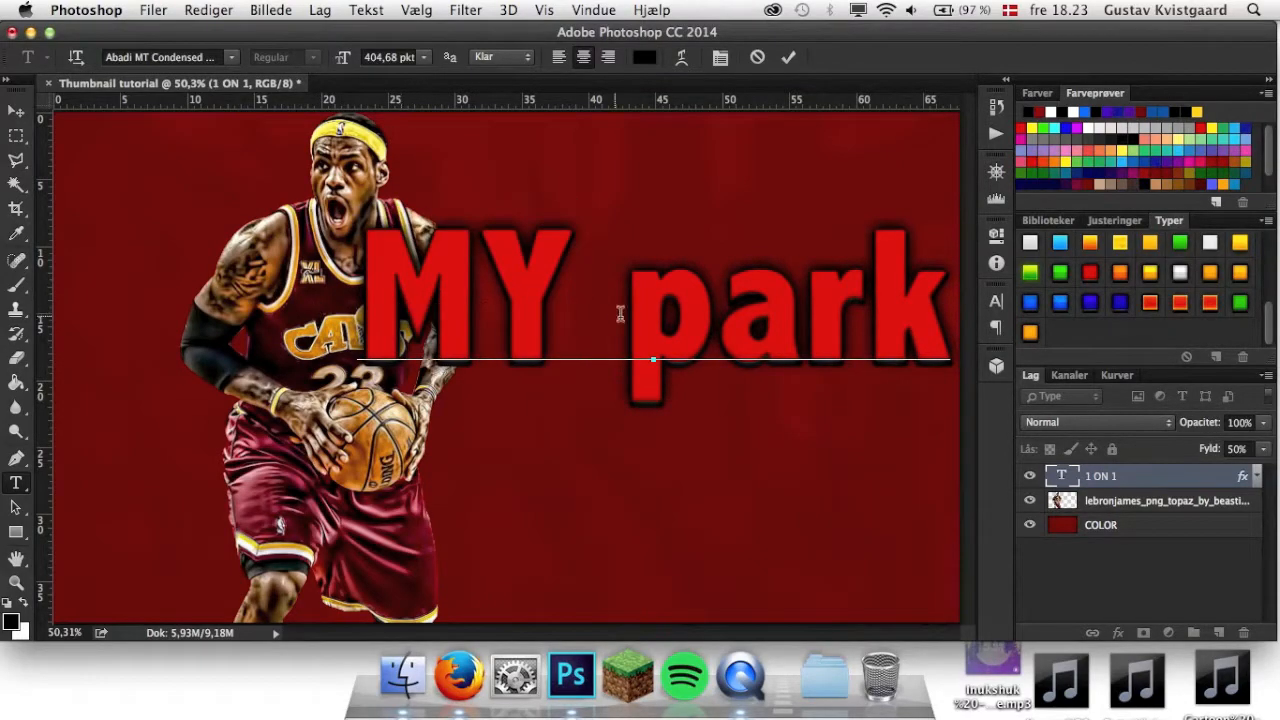
pyautogui.moveTo(620, 314); pyautogui.dragTo(937, 320)
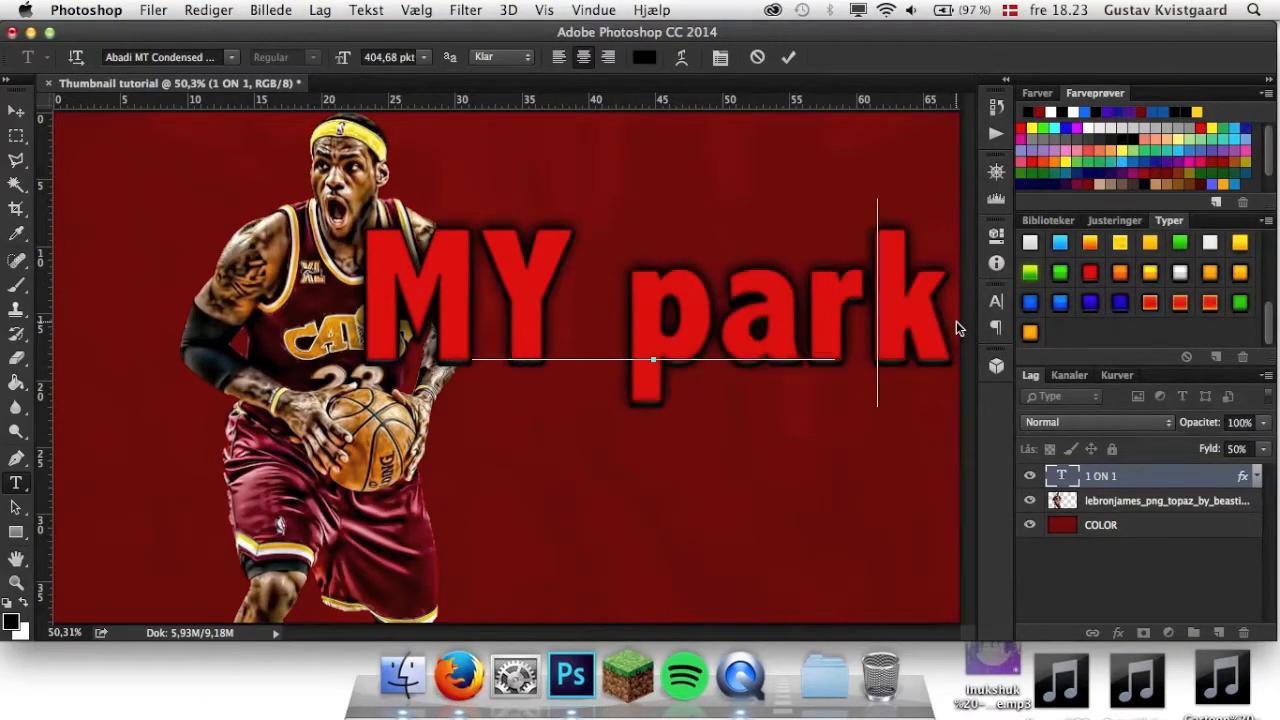
pyautogui.write('PARK')
pyautogui.click(788, 57)
# Scale the MY PARK text down proportionally to about 302 pt so that it starts beside the player's shoulder.
pyautogui.click(16, 110)
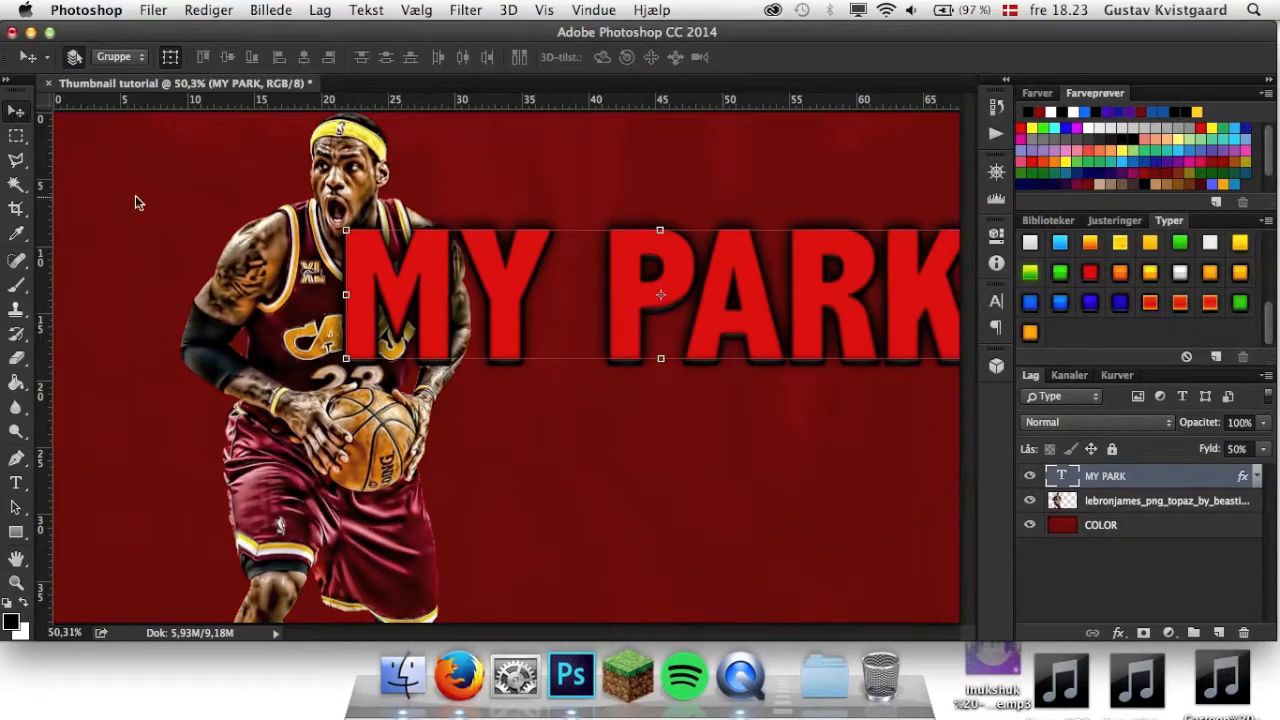
pyautogui.click(343, 229)
pyautogui.moveTo(382, 251); pyautogui.dragTo(411, 279)
pyautogui.press('super+z')
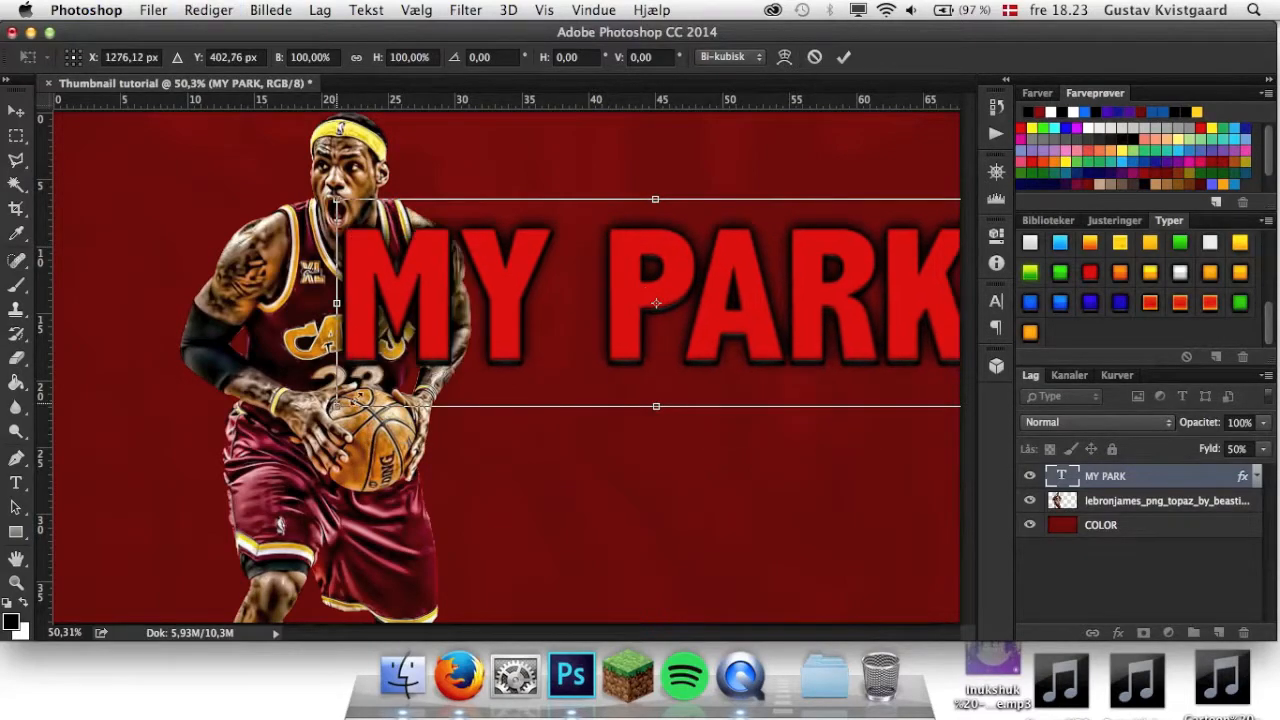
pyautogui.moveTo(374, 394); pyautogui.dragTo(498, 353)
pyautogui.click(852, 57)
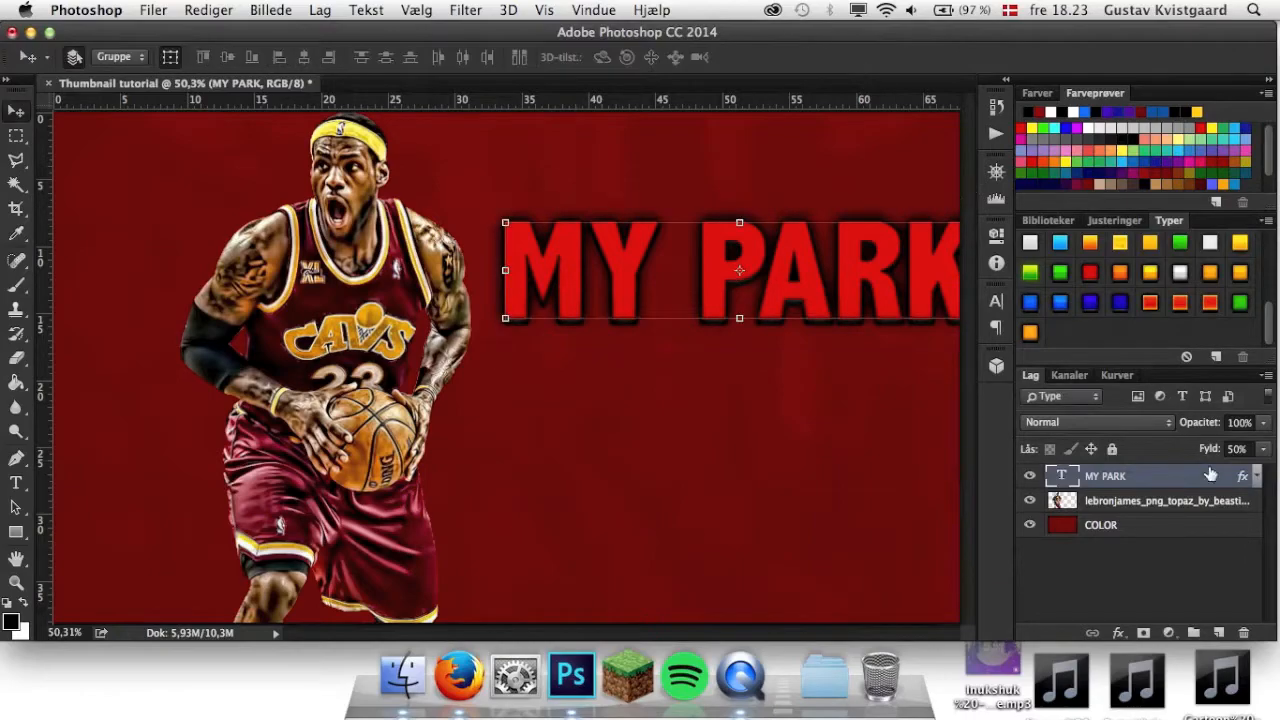
# Shift the player cutout slightly left, and move the MY PARK text down and left so it fits fully beside him.
pyautogui.click(1125, 498)
pyautogui.moveTo(387, 376); pyautogui.dragTo(346, 370)
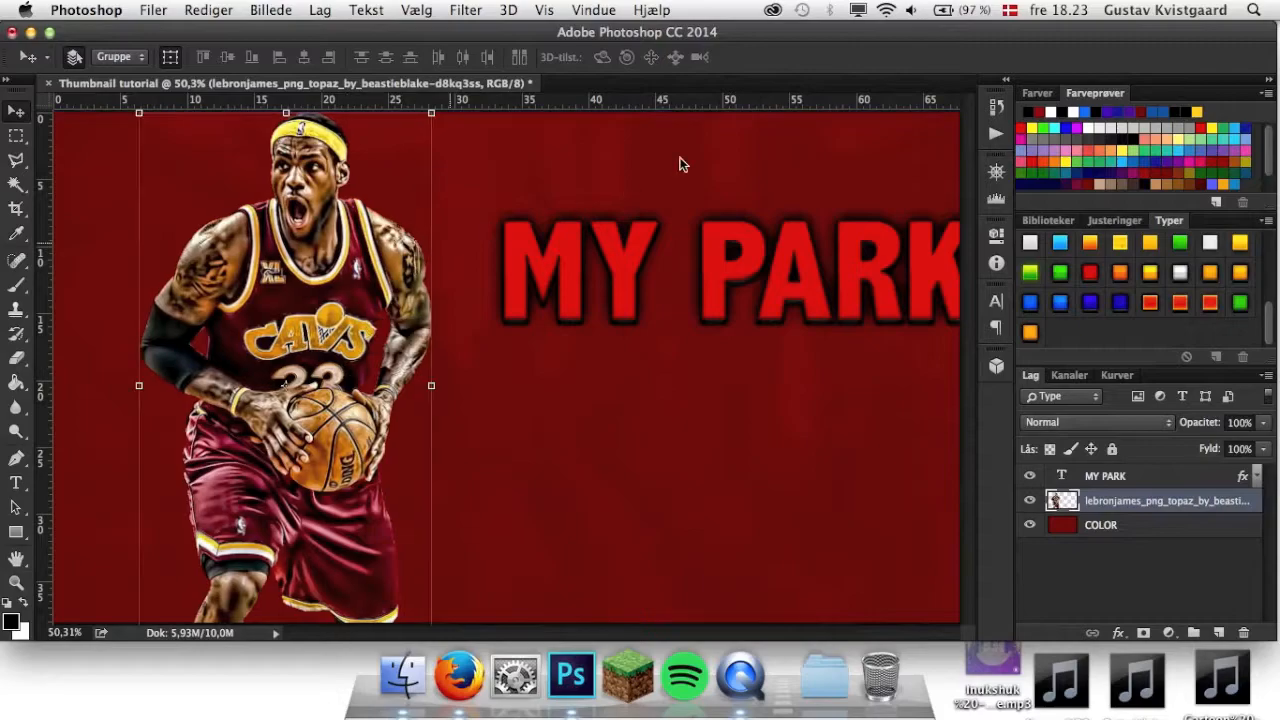
pyautogui.click(1185, 478)
pyautogui.moveTo(751, 304); pyautogui.dragTo(701, 345)
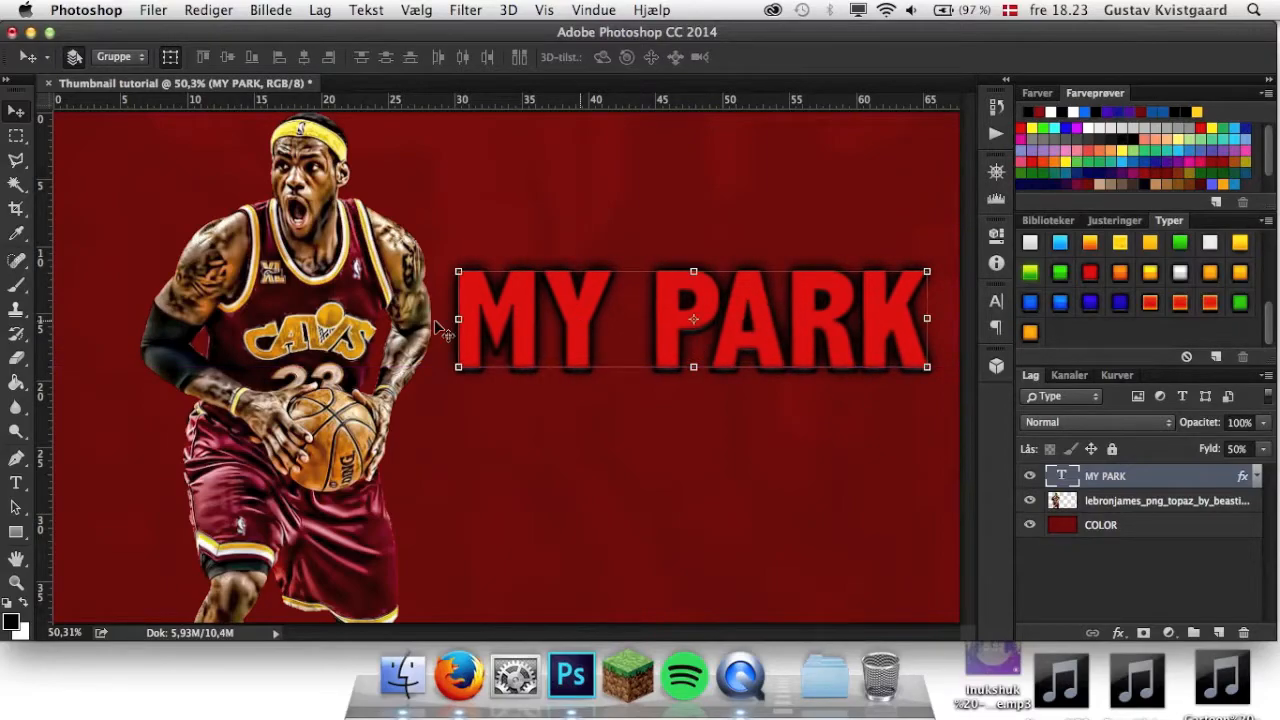
# Add a new text layer reading Ankle breakers just below the MY PARK text.
pyautogui.click(16, 483)
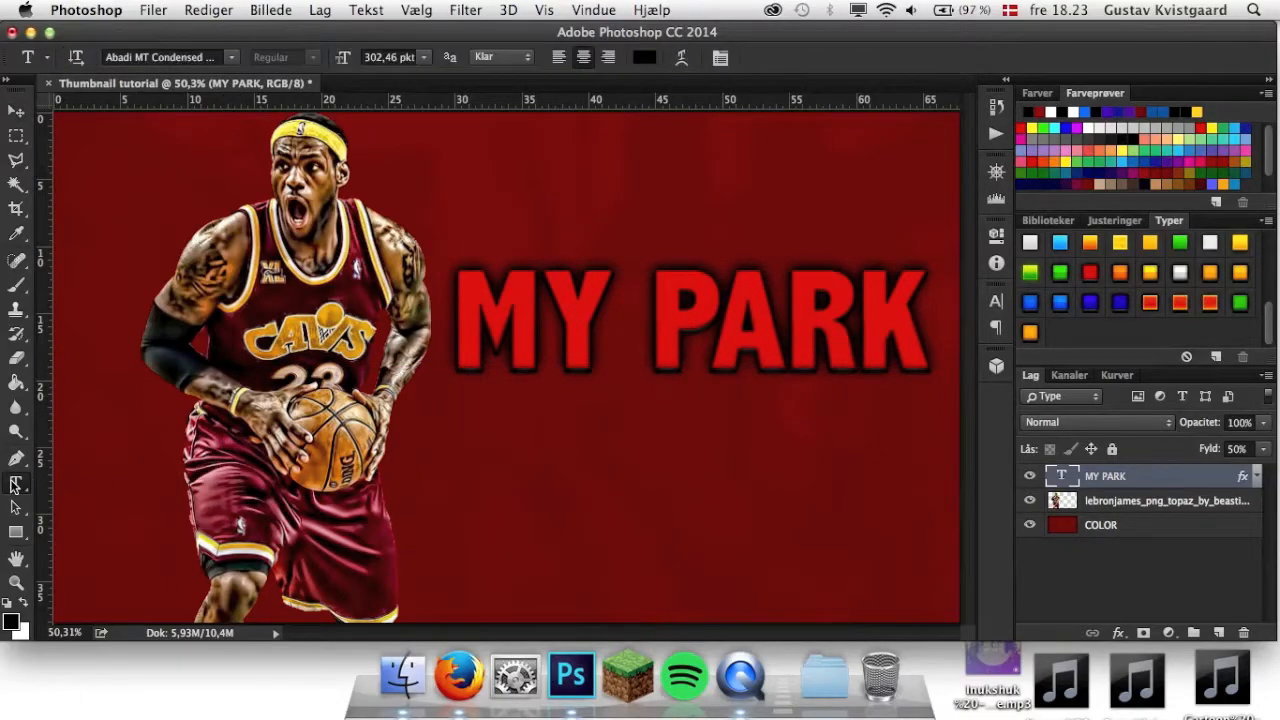
pyautogui.click(626, 428)
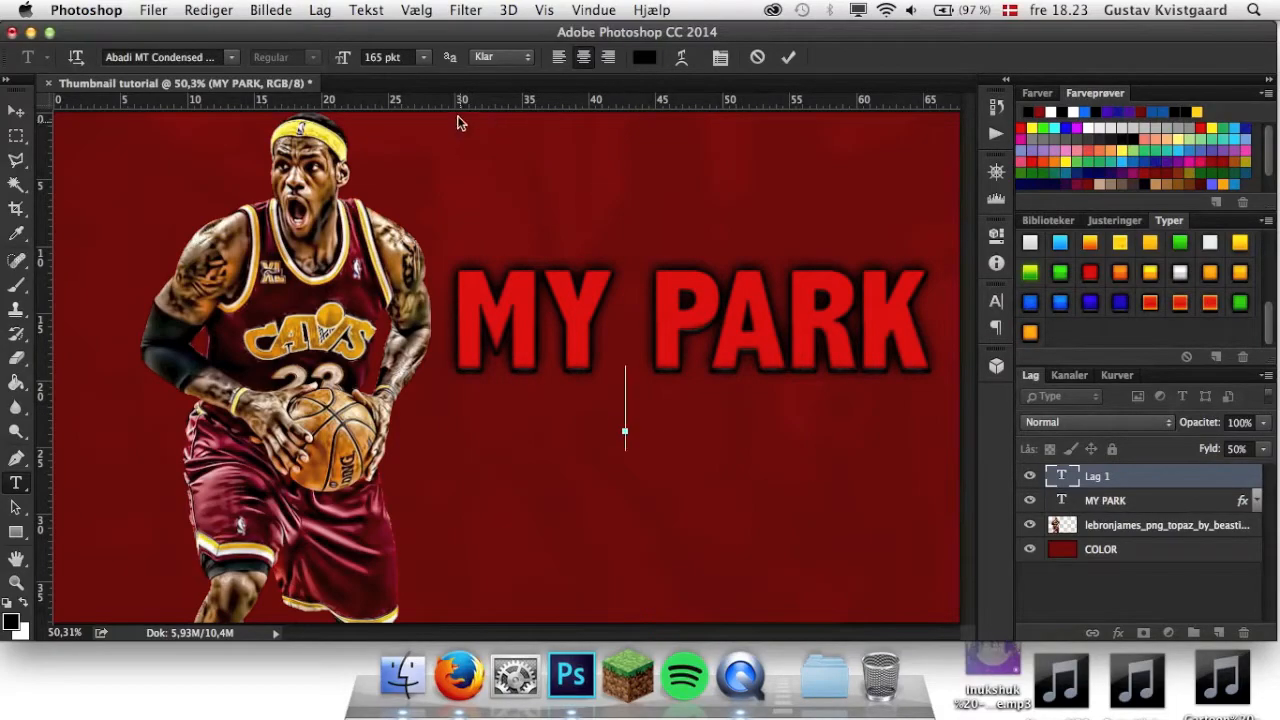
pyautogui.write('A')
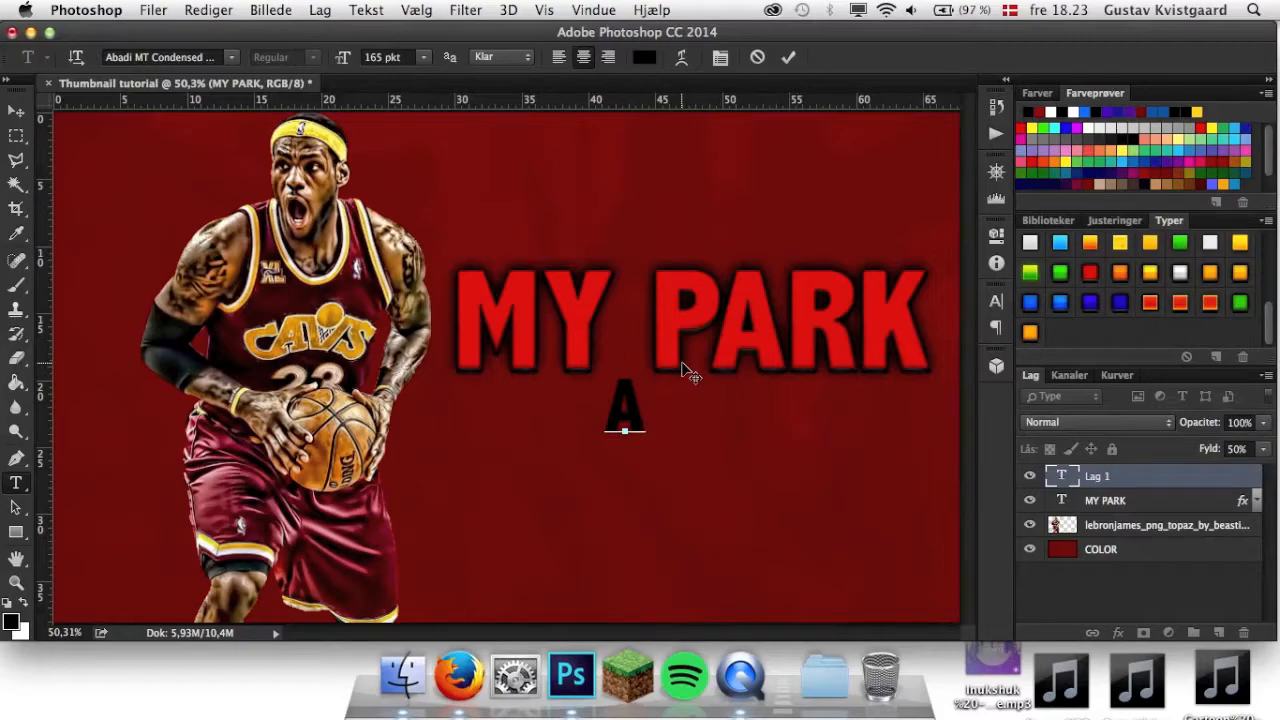
pyautogui.write('n')
pyautogui.press('BackSpace')
pyautogui.write('nkle bre')
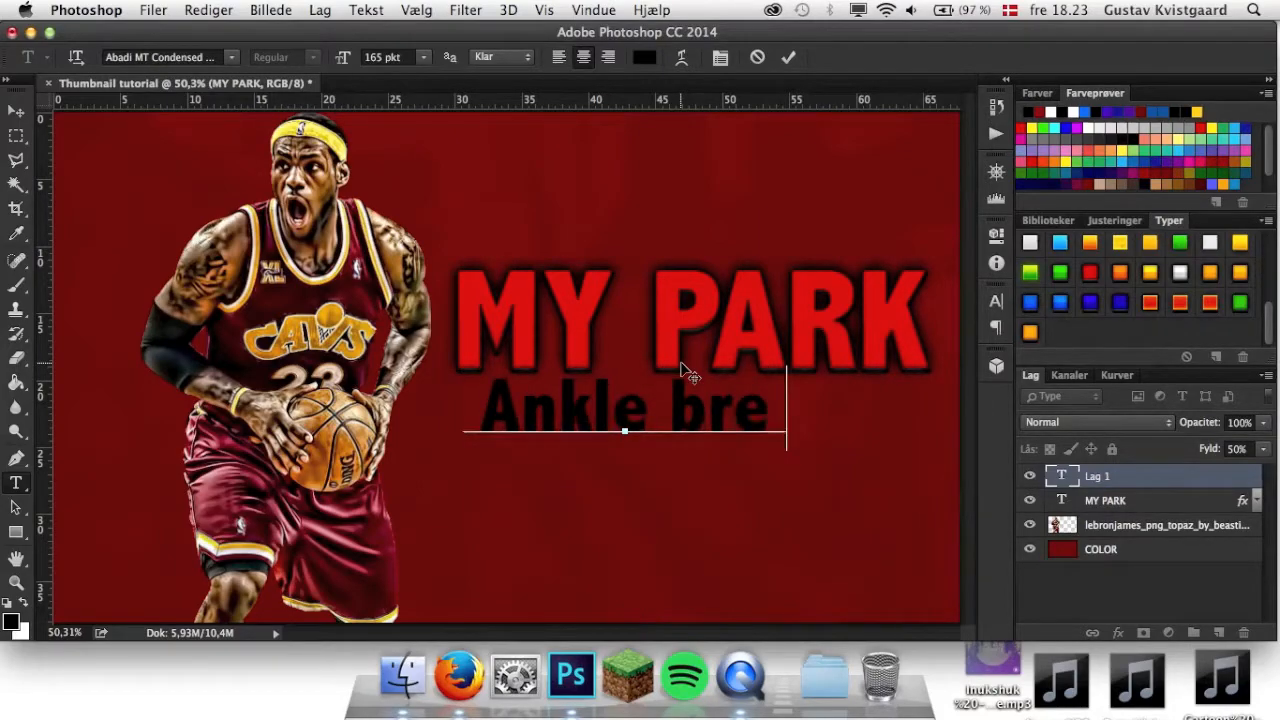
pyautogui.write('akr')
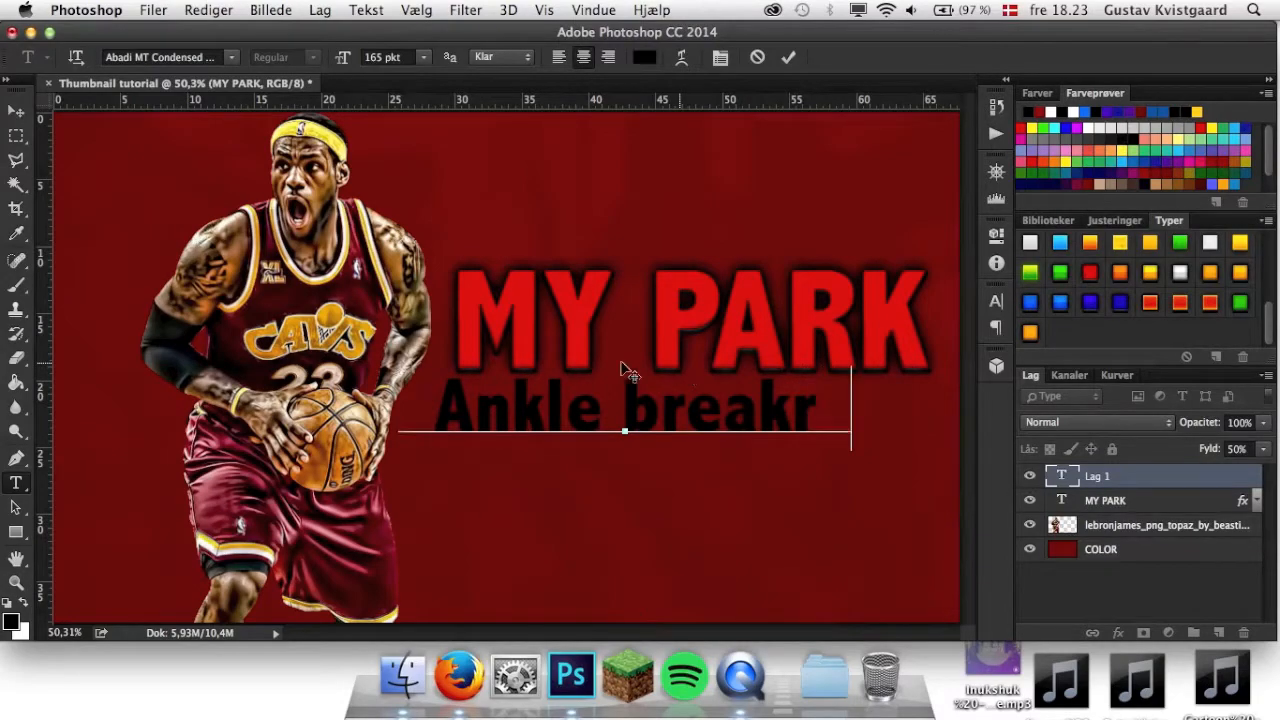
pyautogui.press('BackSpace')
pyautogui.write('ers')
# Set the Ankle breakers text to the Plump Black font and apply the white layer style with dark glow.
pyautogui.moveTo(848, 410); pyautogui.dragTo(400, 418)
pyautogui.click(190, 57)
pyautogui.write('plu')
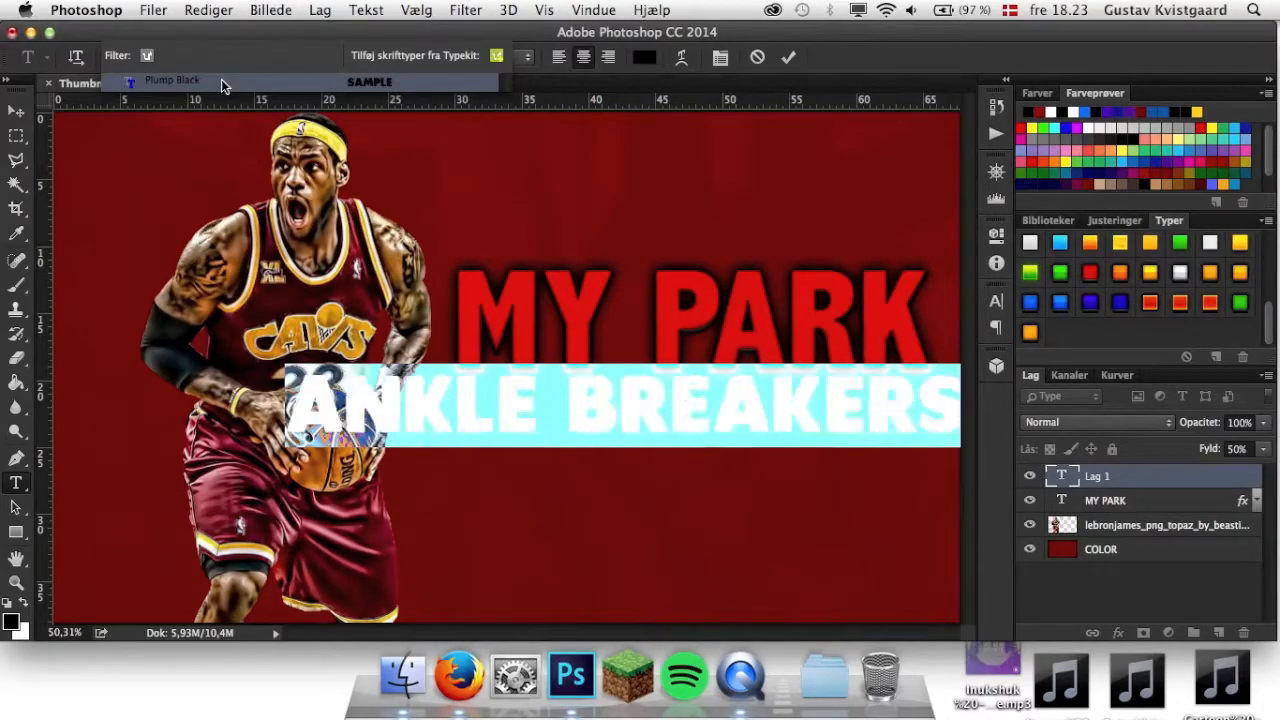
pyautogui.click(221, 79)
pyautogui.click(788, 58)
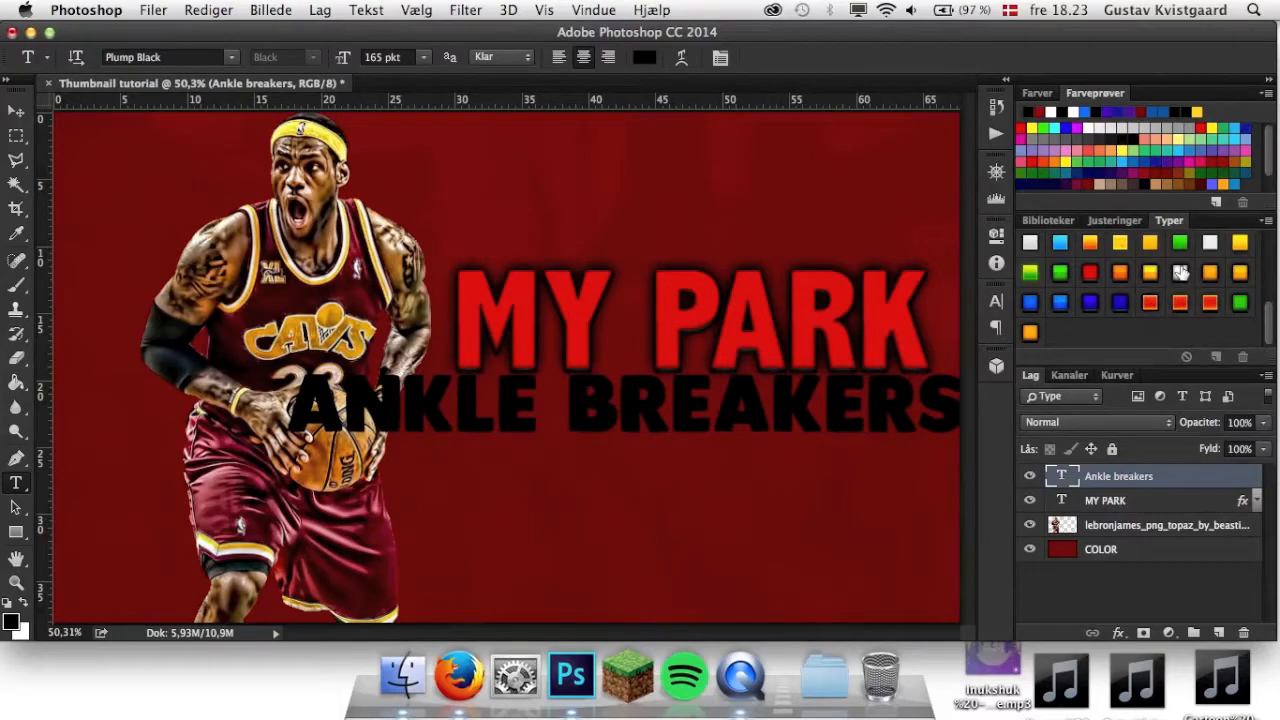
pyautogui.click(1181, 274)
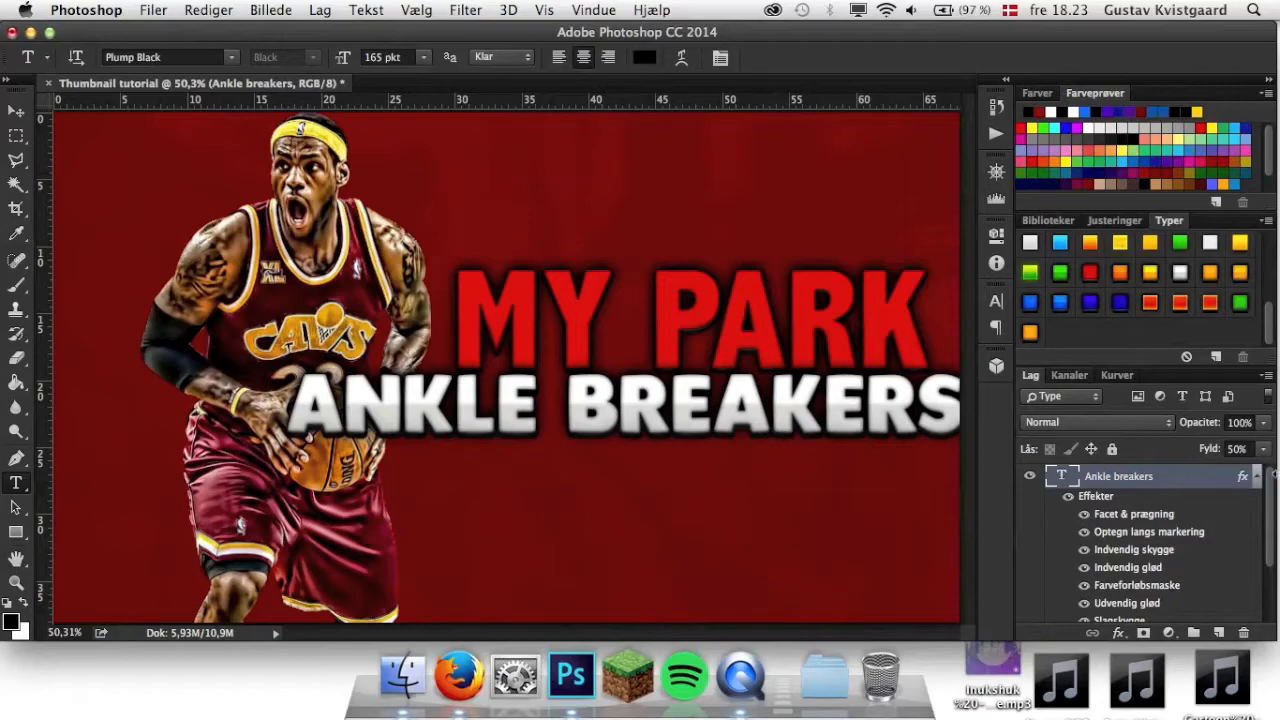
pyautogui.click(1260, 480)
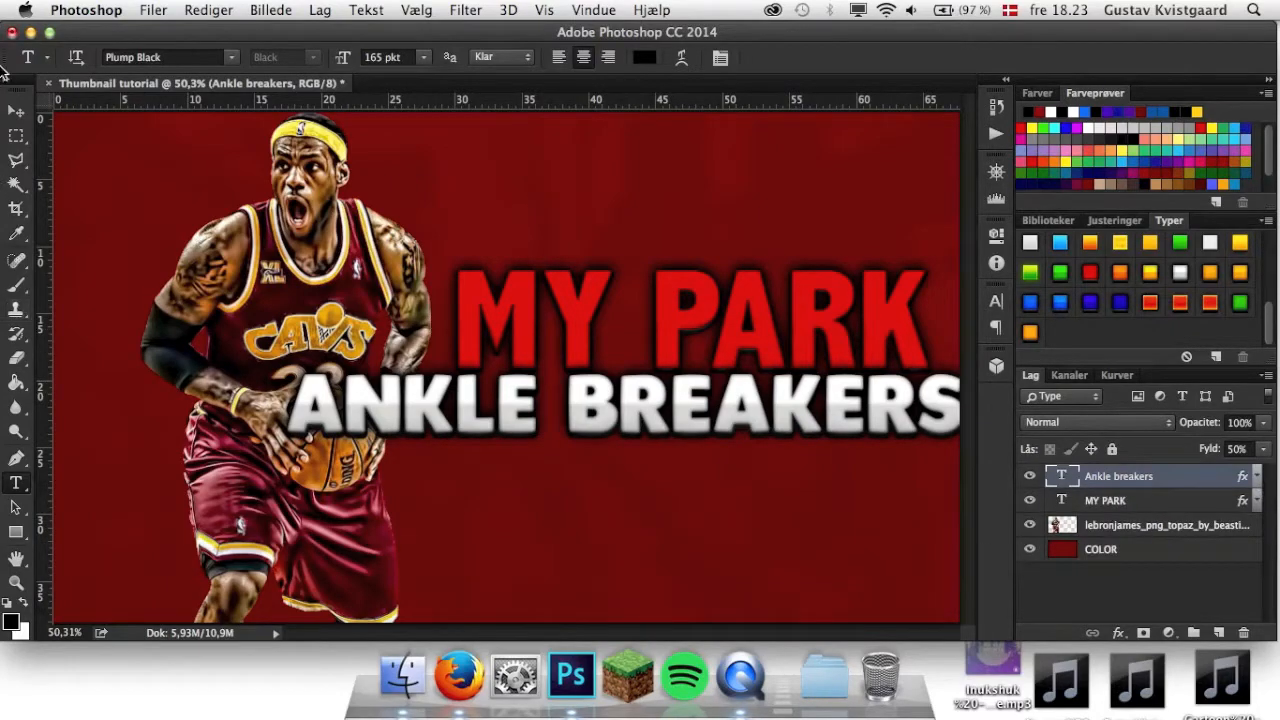
# Replace the Ankle breakers text with MIXtape and finish editing it.
pyautogui.click(16, 110)
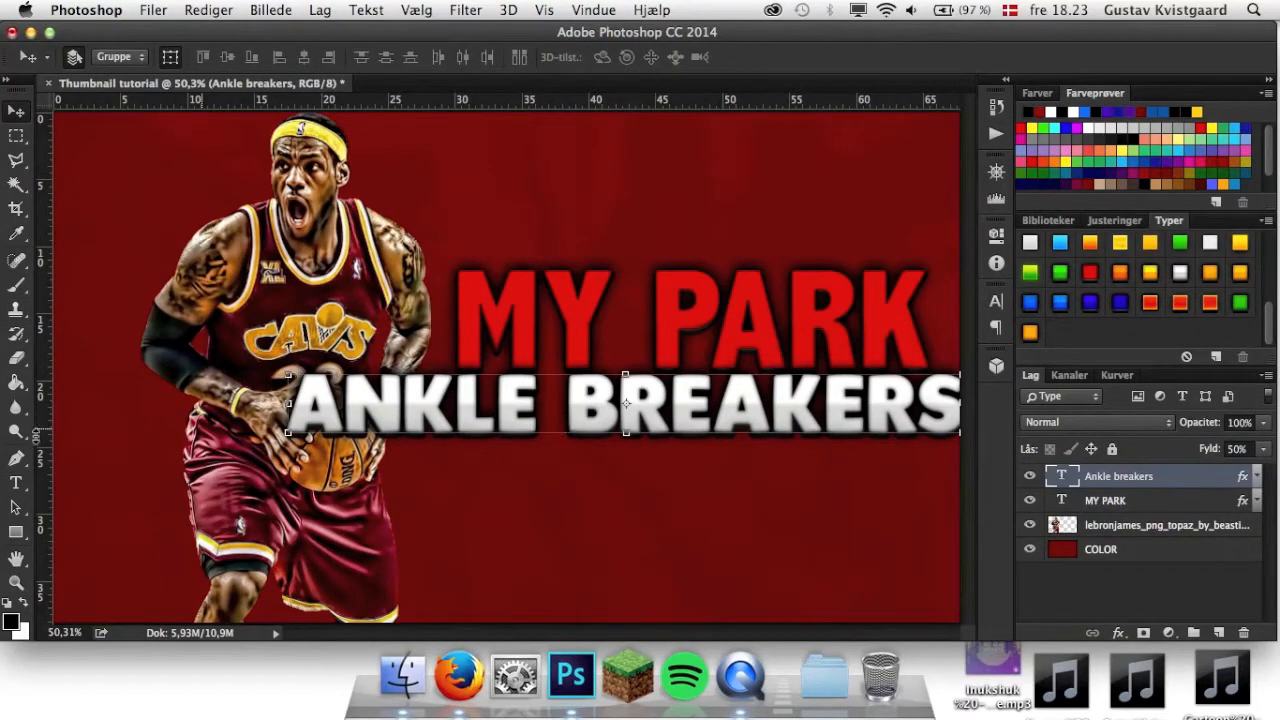
pyautogui.click(18, 484)
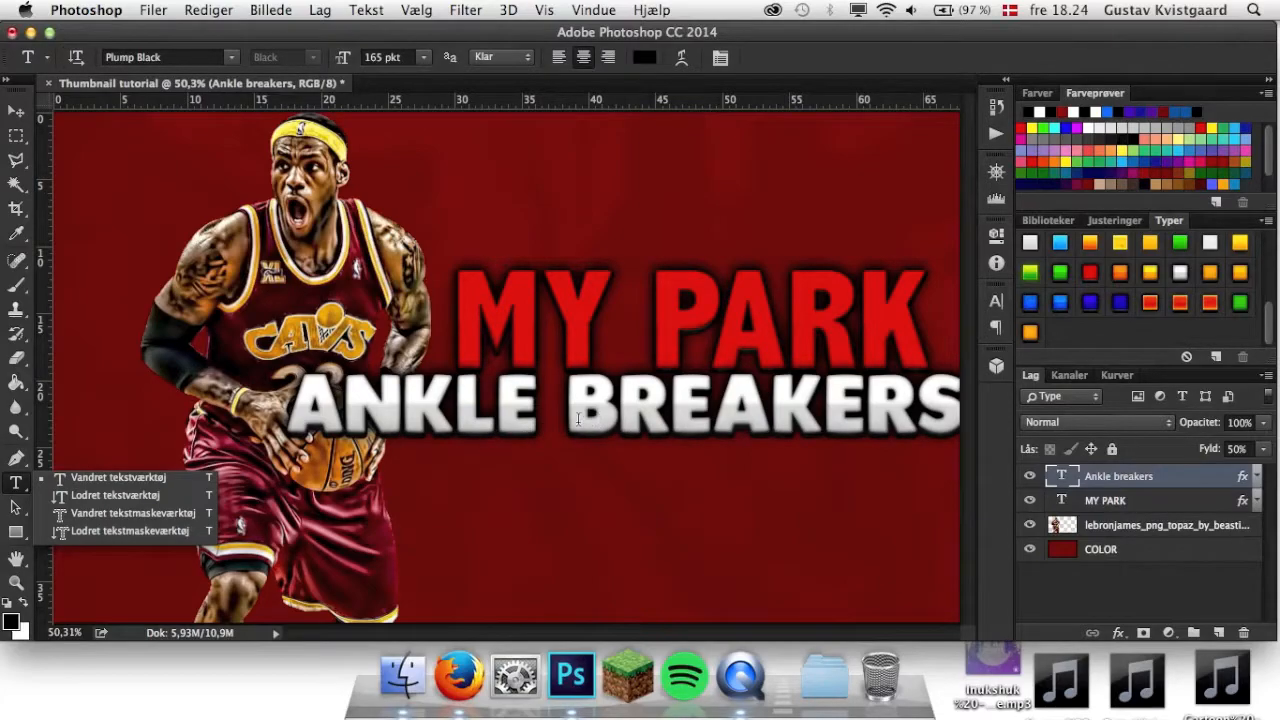
pyautogui.click(570, 418)
pyautogui.moveTo(570, 418); pyautogui.dragTo(1049, 428)
pyautogui.press('BackSpace')
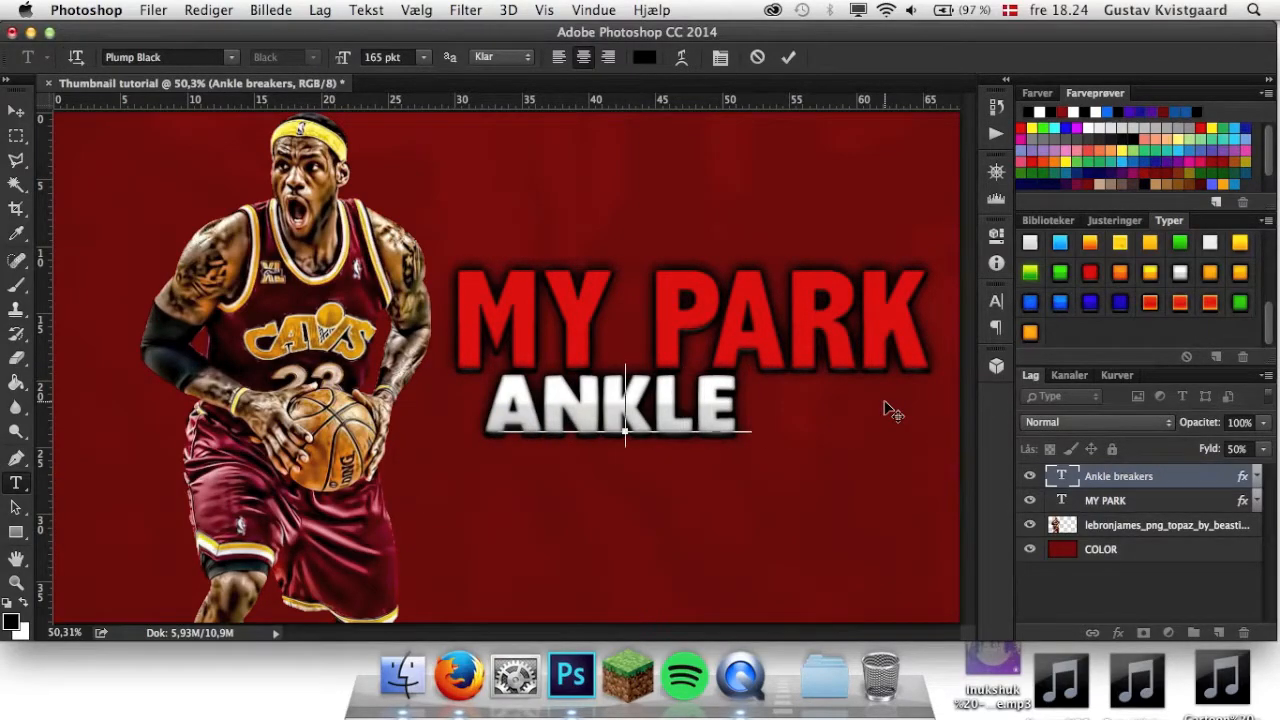
pyautogui.press('BackSpace')
pyautogui.press('BackSpace')
pyautogui.press('BackSpace')
pyautogui.press('BackSpace')
pyautogui.press('BackSpace')
pyautogui.press('BackSpace')
pyautogui.write('MIXTAPE')
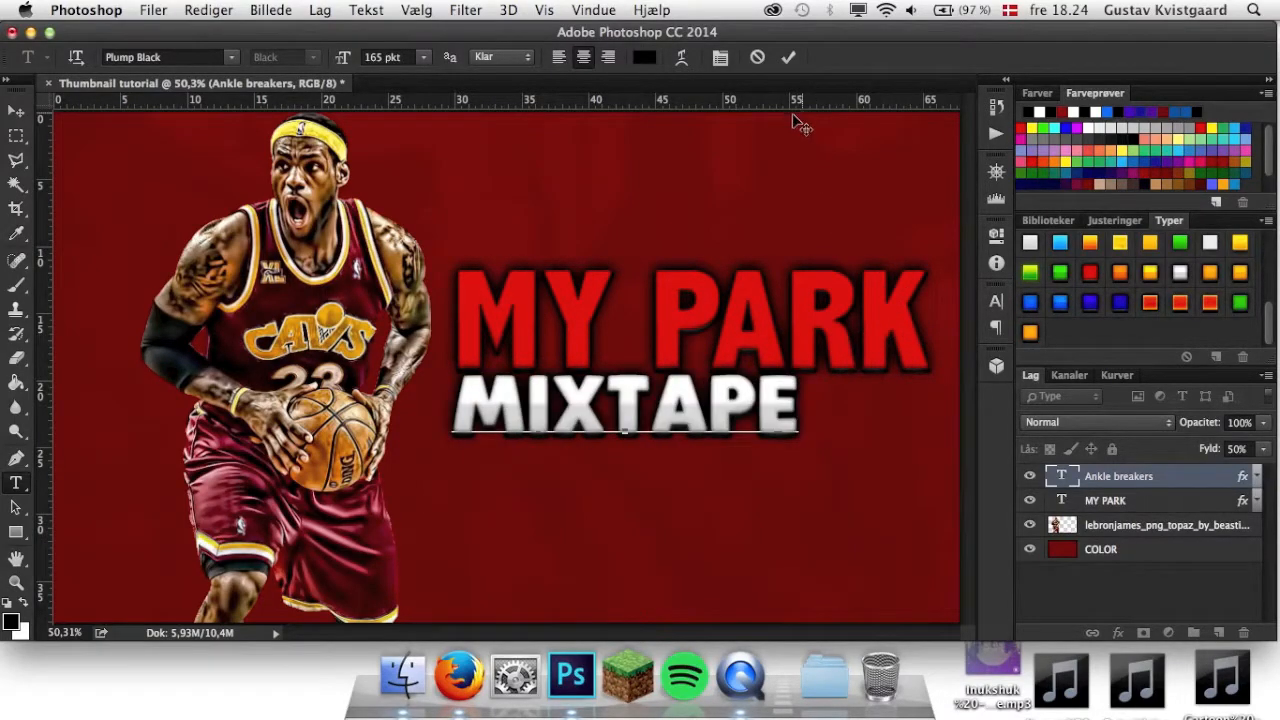
pyautogui.click(788, 57)
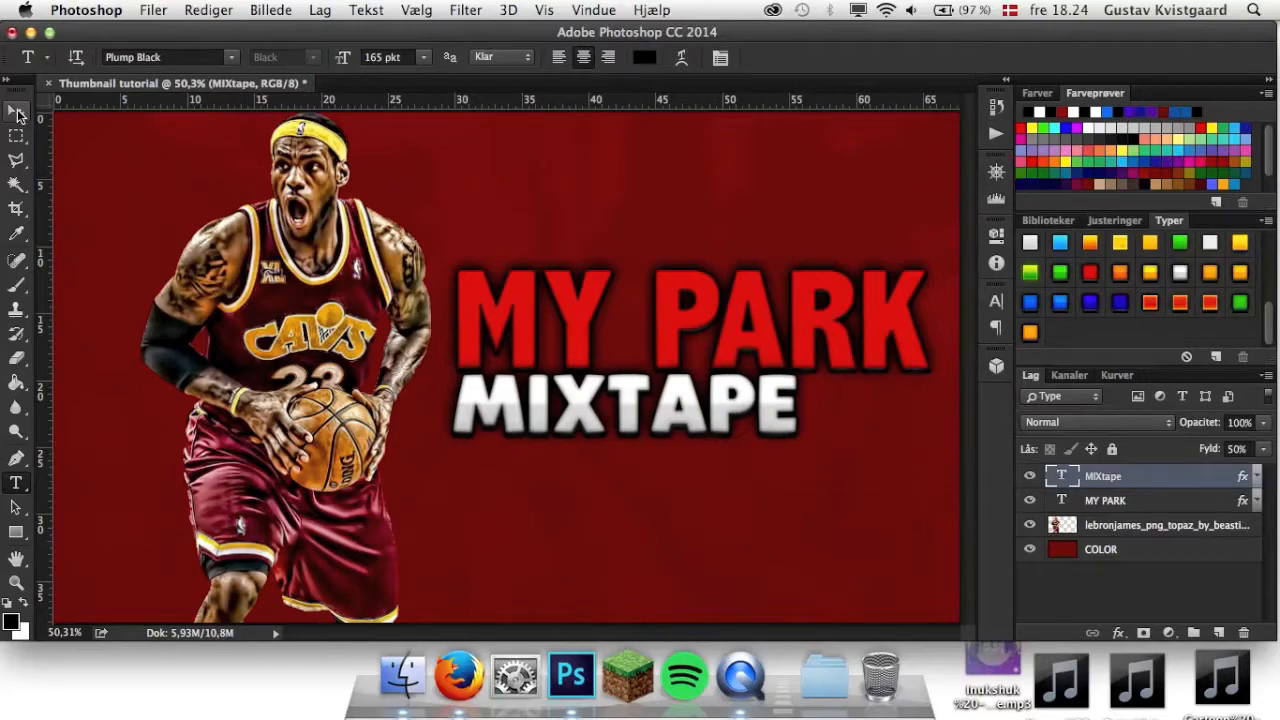
# Scale the MIXtape text proportionally to the width of MY PARK and position it directly below that line.
pyautogui.press('v')
pyautogui.moveTo(800, 436); pyautogui.dragTo(834, 469)
pyautogui.press('super+z')
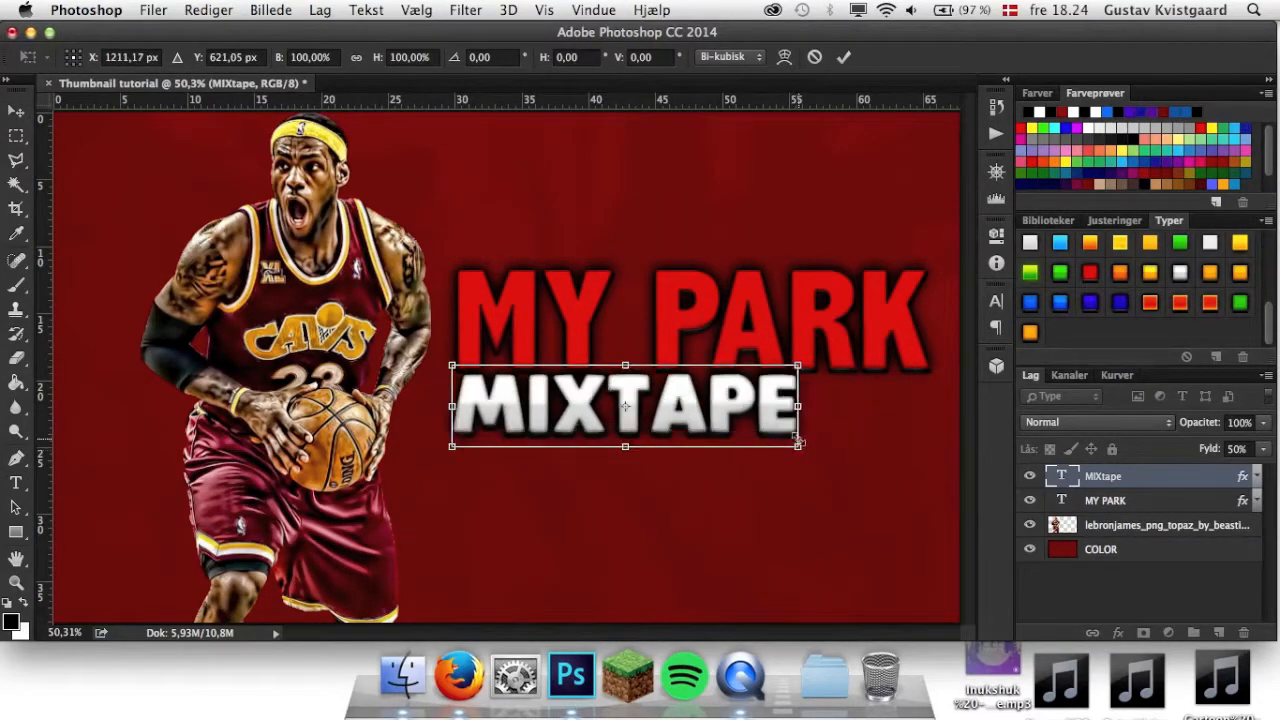
pyautogui.moveTo(801, 450); pyautogui.dragTo(936, 481)
pyautogui.moveTo(784, 432); pyautogui.dragTo(779, 435)
pyautogui.click(843, 58)
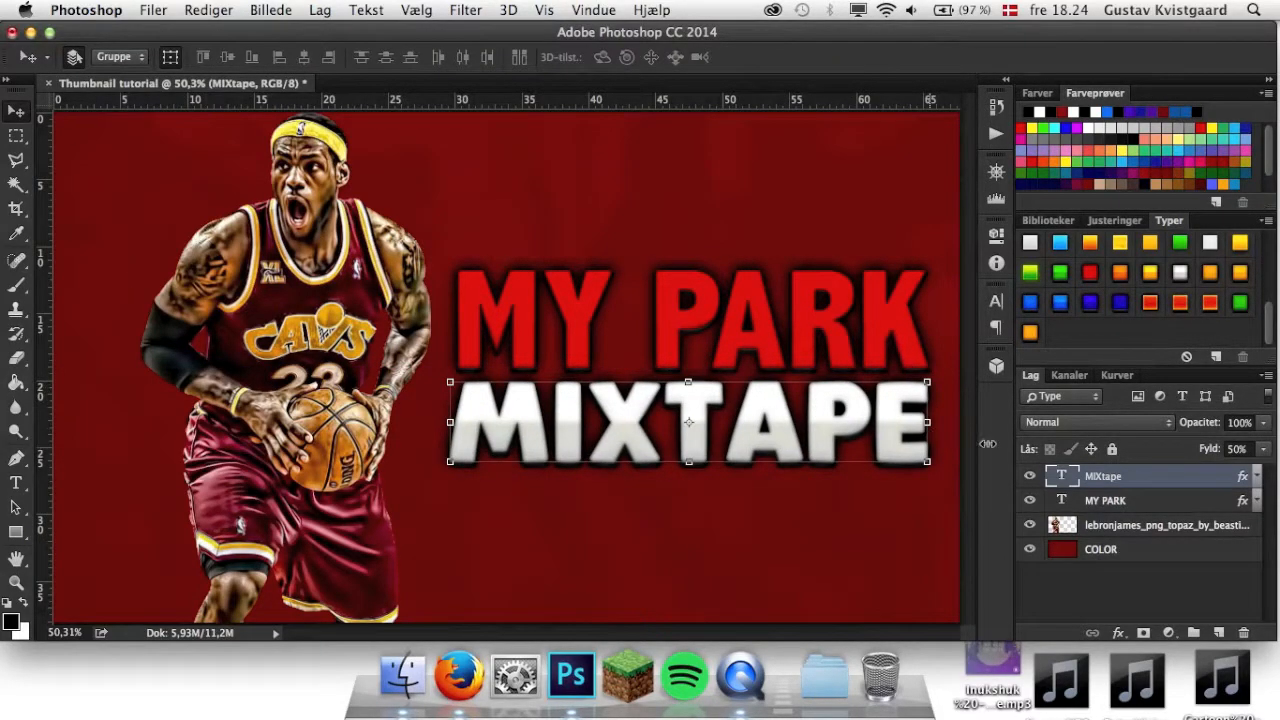
# Enlarge the MIXtape and MY PARK text layers together slightly on both sides.
pyautogui.keyDown('shift'); pyautogui.click(1147, 502); pyautogui.keyUp('shift')
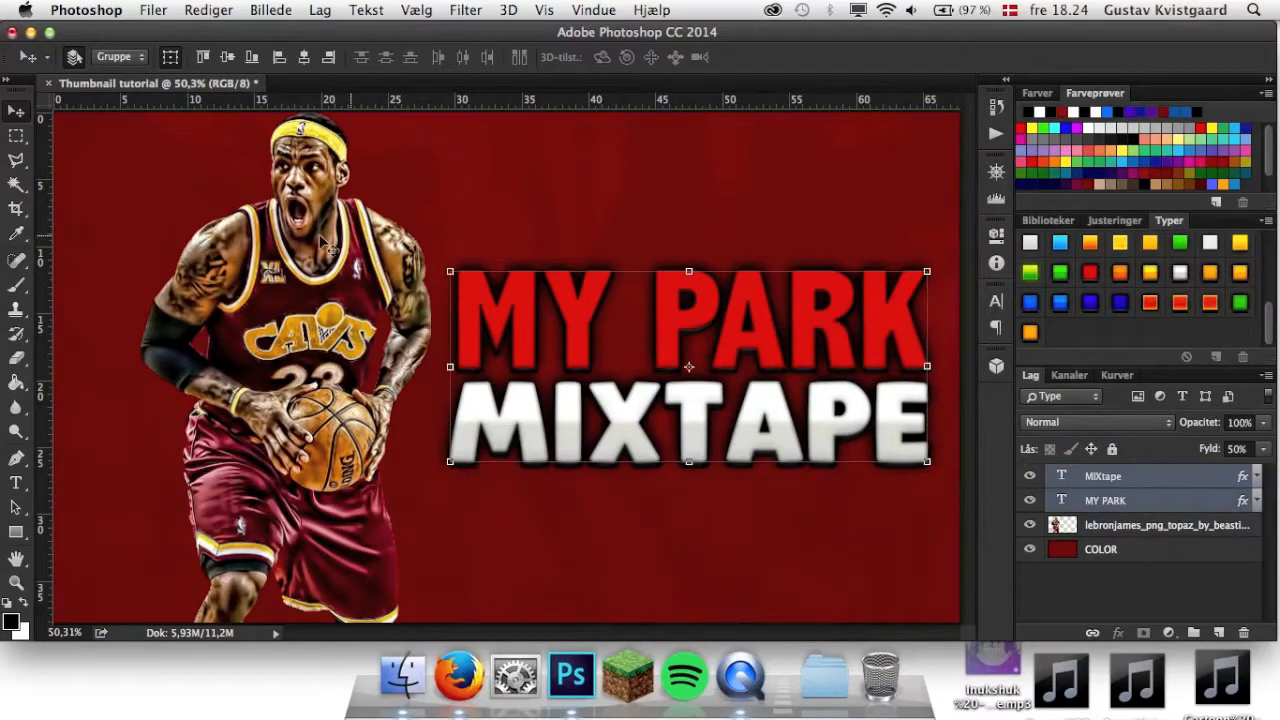
pyautogui.moveTo(449, 268); pyautogui.dragTo(435, 265)
pyautogui.rightClick(939, 259)
pyautogui.click(918, 258)
pyautogui.moveTo(930, 262); pyautogui.dragTo(939, 260)
pyautogui.click(845, 60)
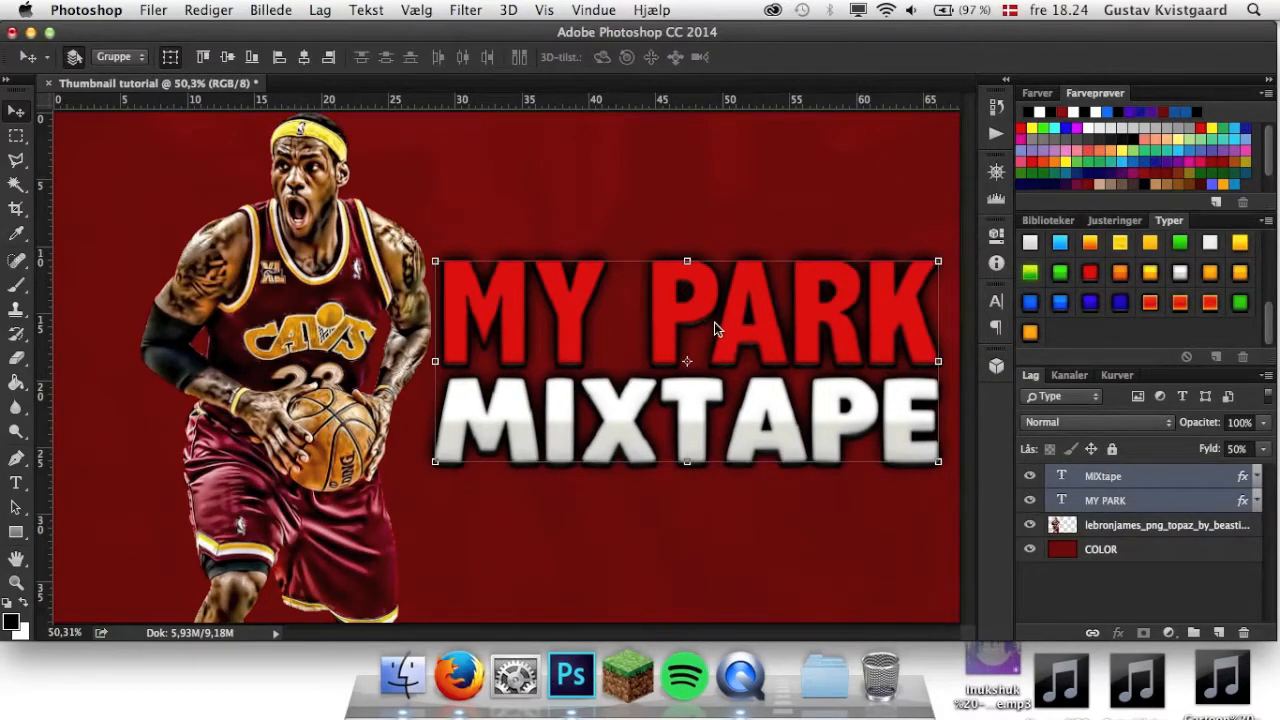
# Move the player cutout slightly further left, away from the title text.
pyautogui.click(1150, 526)
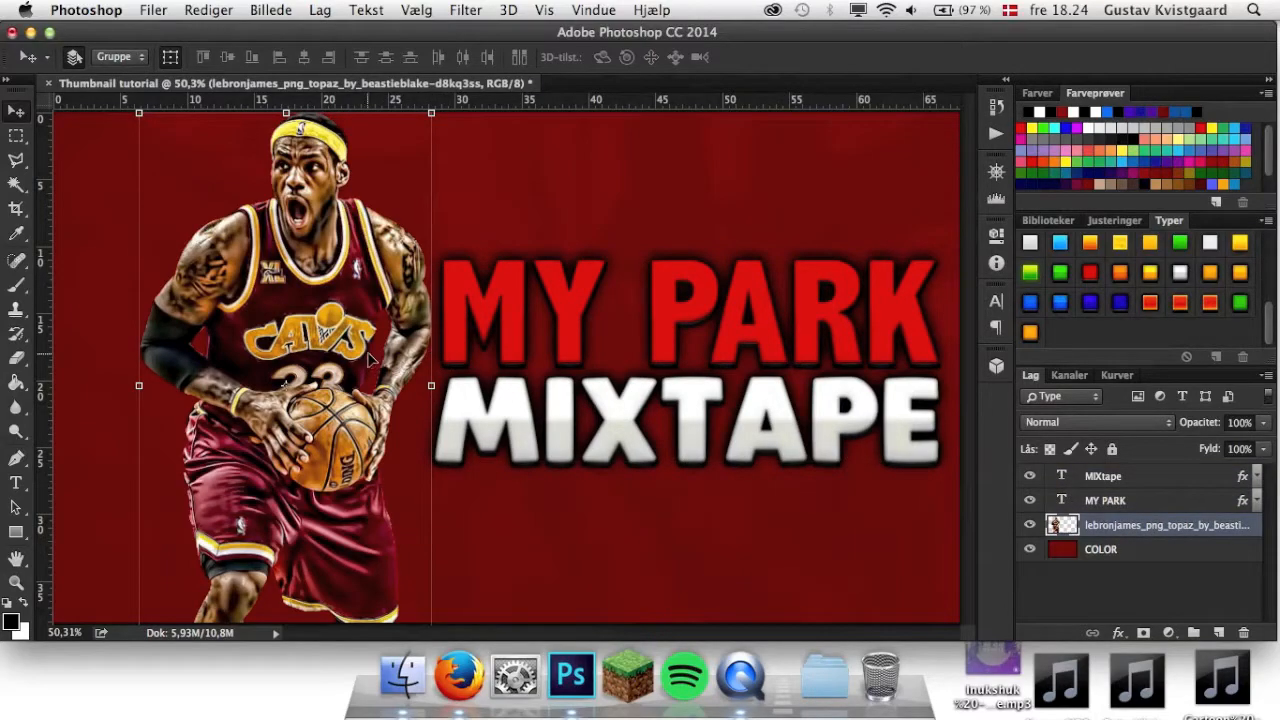
pyautogui.moveTo(347, 357); pyautogui.dragTo(331, 357)
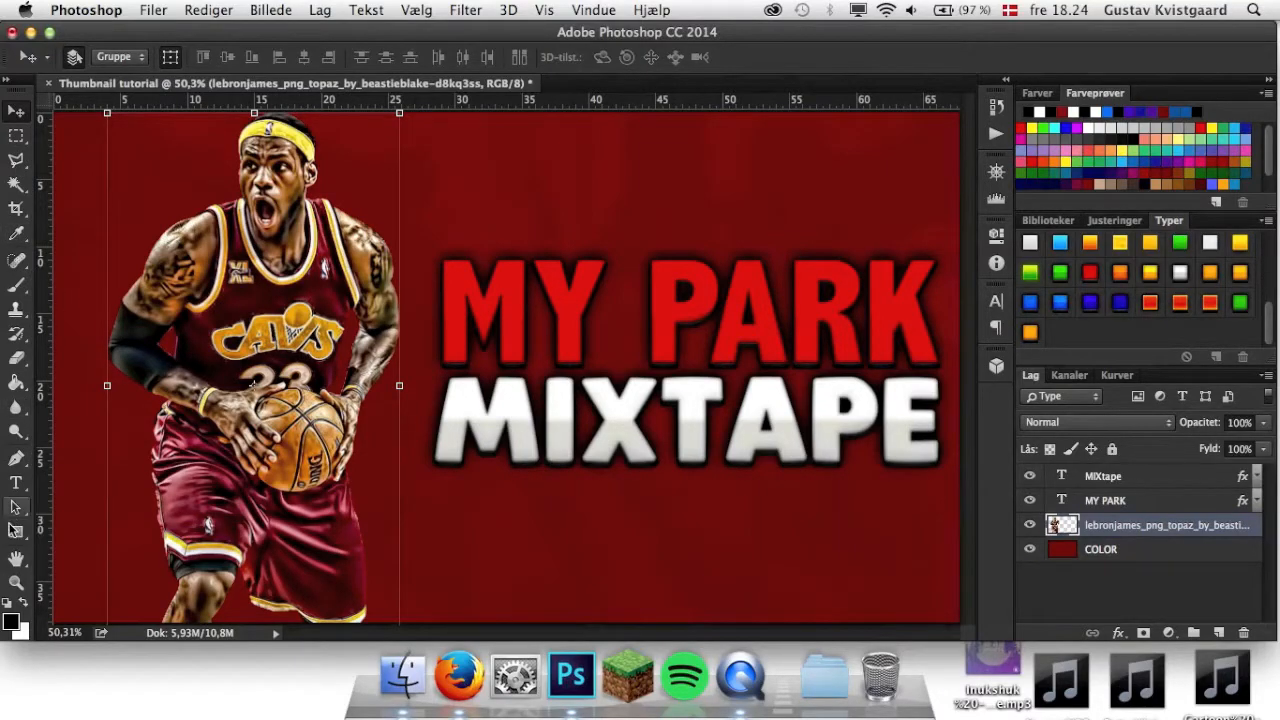
# Draw a black rectangle shape about 1103 x 450 px behind the MY PARK MIXTAPE title.
pyautogui.click(15, 533)
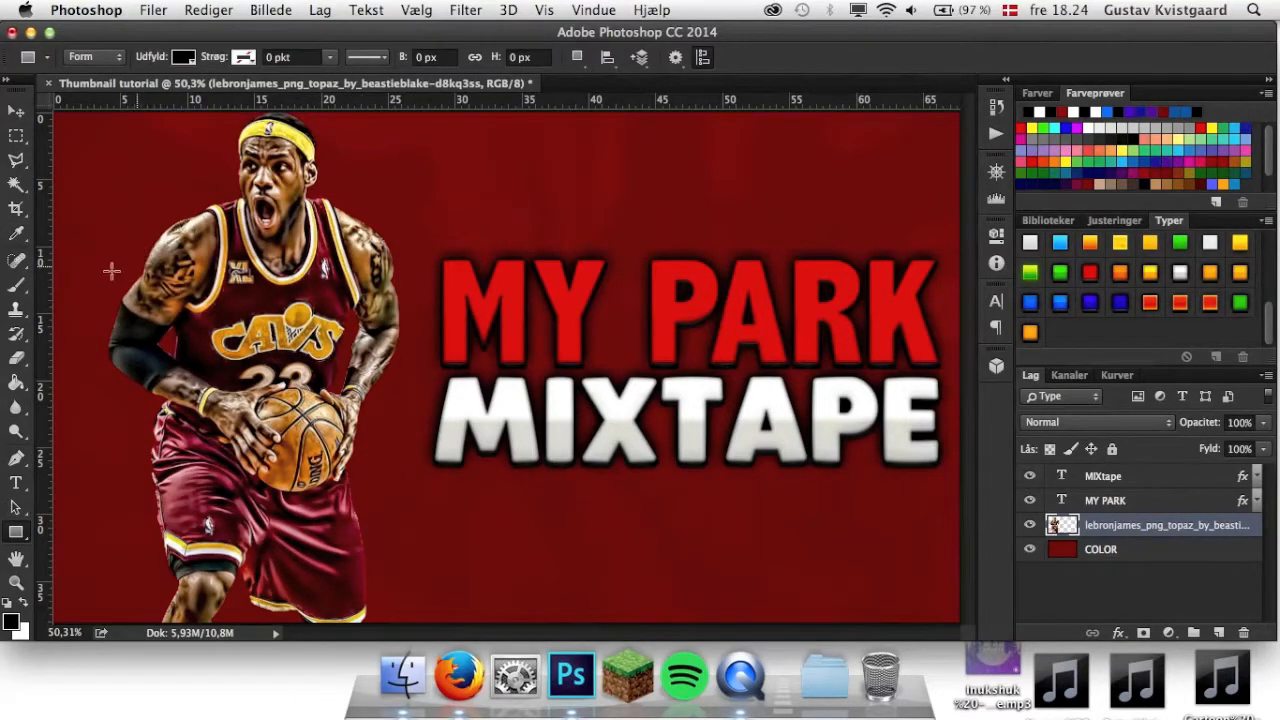
pyautogui.moveTo(35, 530); pyautogui.dragTo(54, 530)
pyautogui.moveTo(944, 259); pyautogui.dragTo(425, 468)
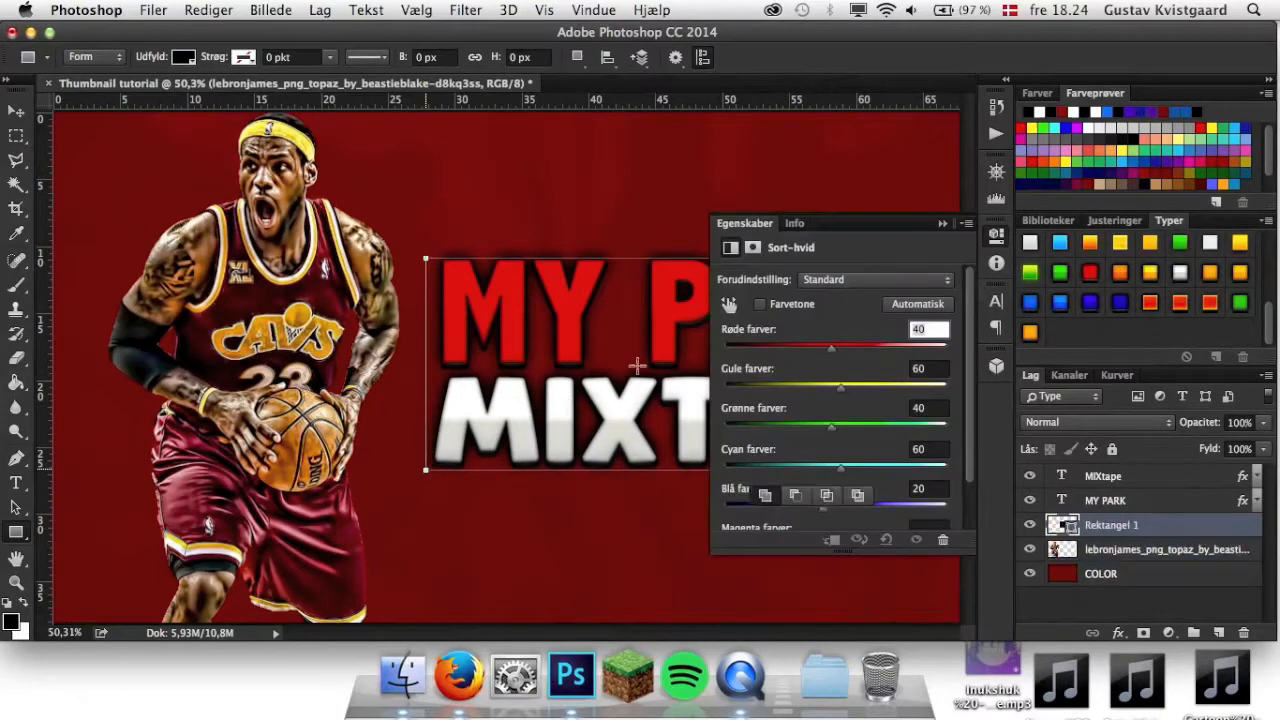
pyautogui.click(942, 224)
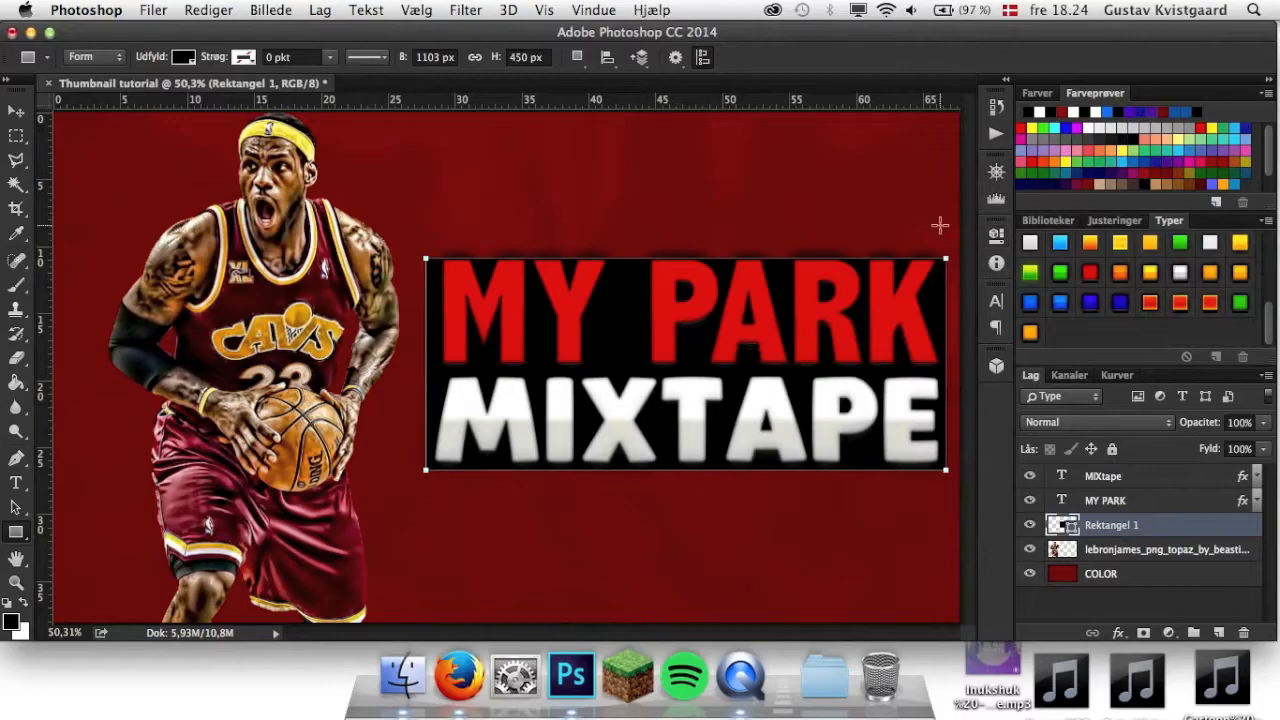
# Extend the rectangle slightly above and below the title, to about 106% of its height.
pyautogui.click(20, 112)
pyautogui.moveTo(687, 258); pyautogui.dragTo(686, 249)
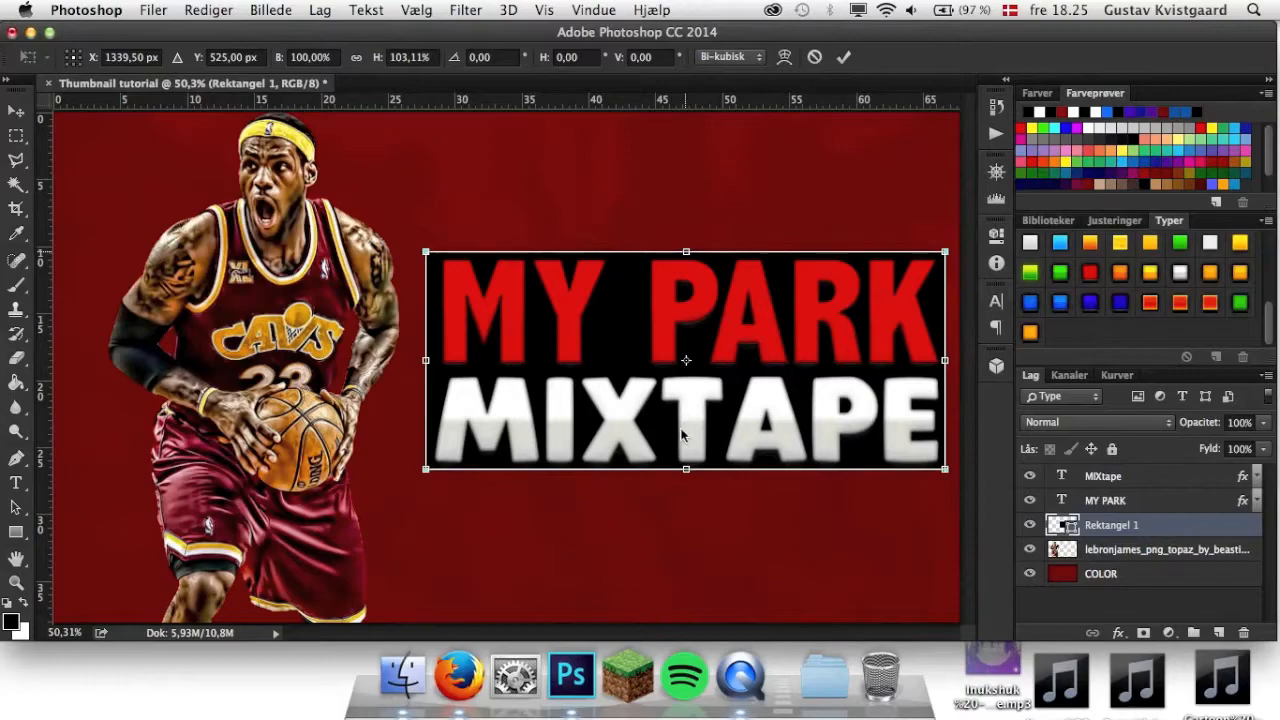
pyautogui.moveTo(685, 466); pyautogui.dragTo(687, 471)
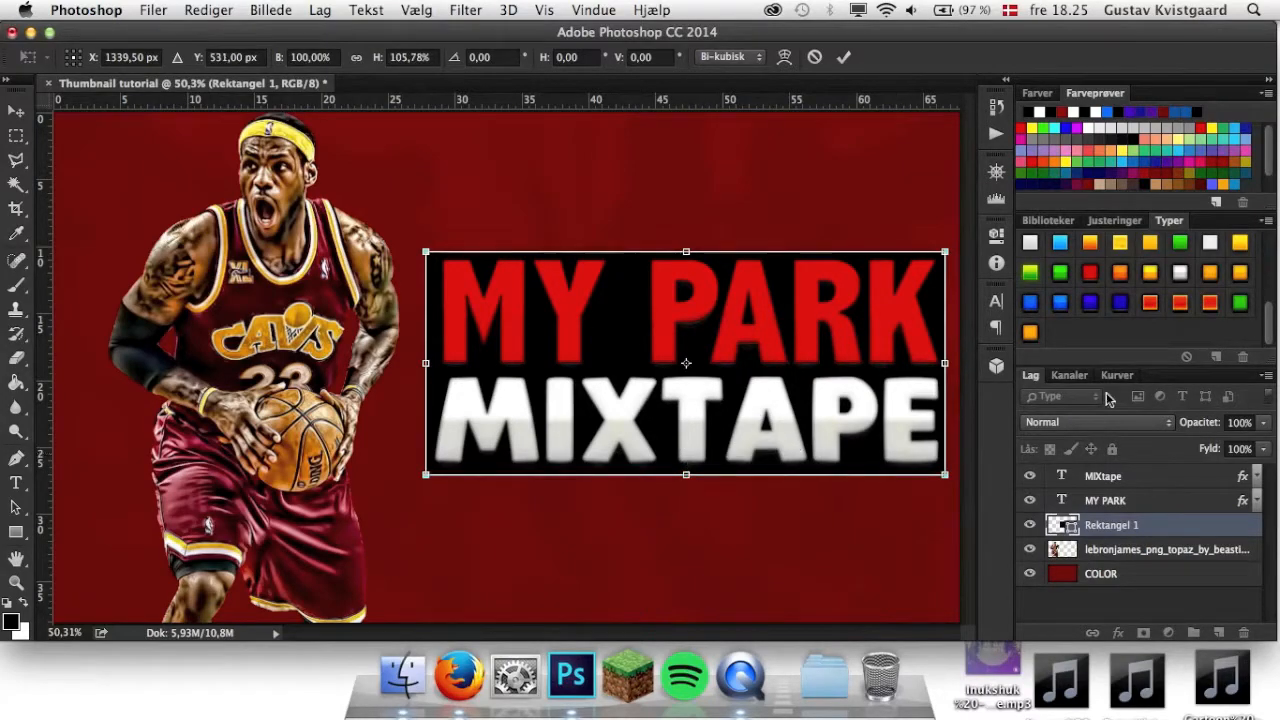
pyautogui.click(843, 57)
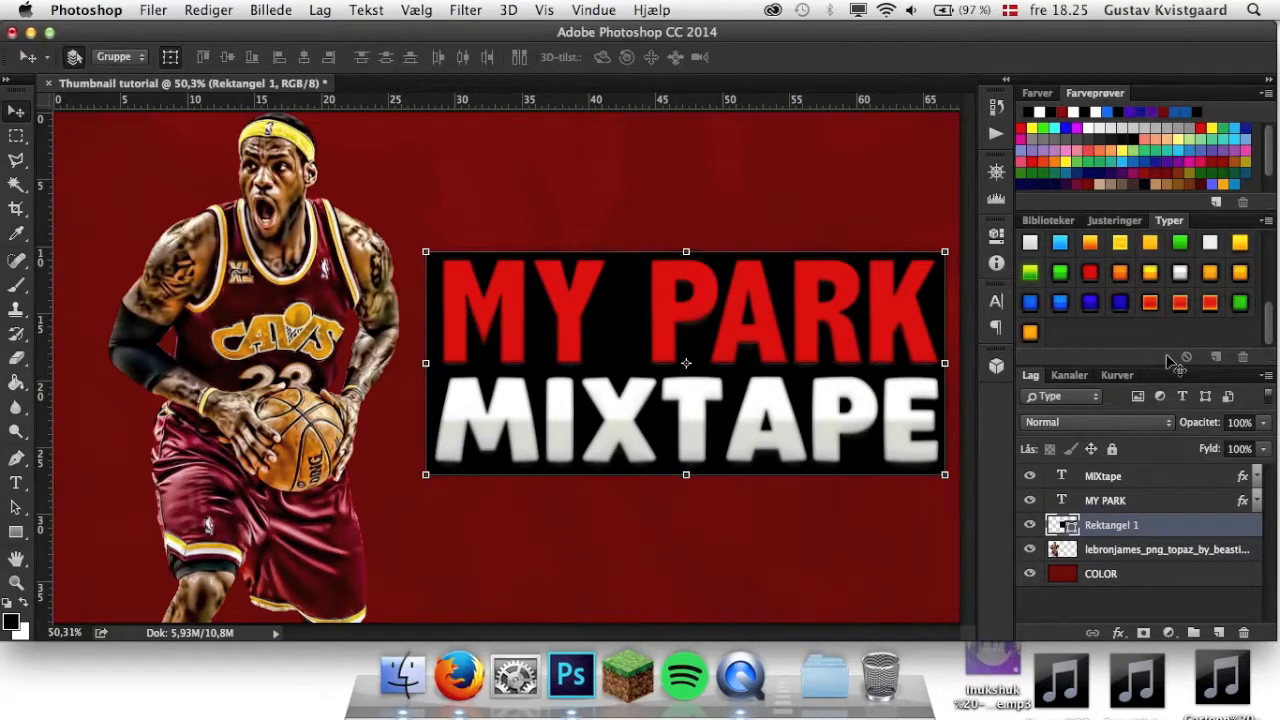
# Set the black rectangle layer's opacity to 50%.
pyautogui.click(1236, 422)
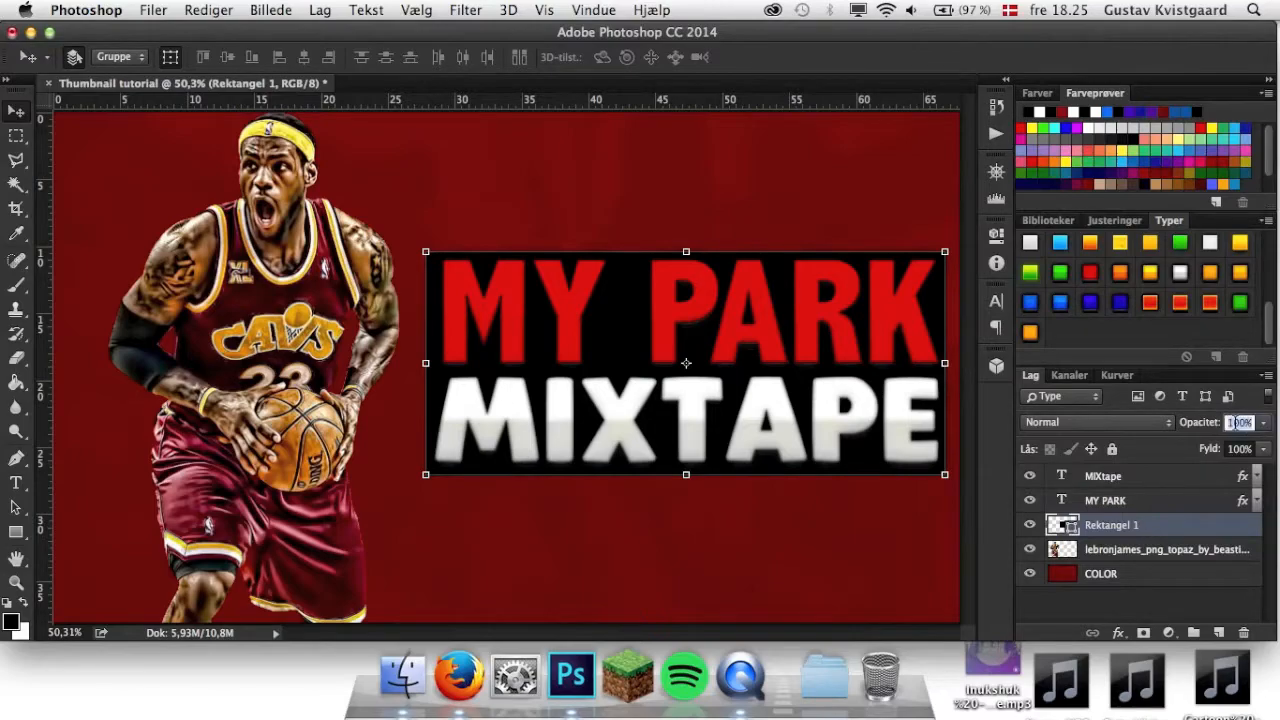
pyautogui.write('50')
pyautogui.press('Return')
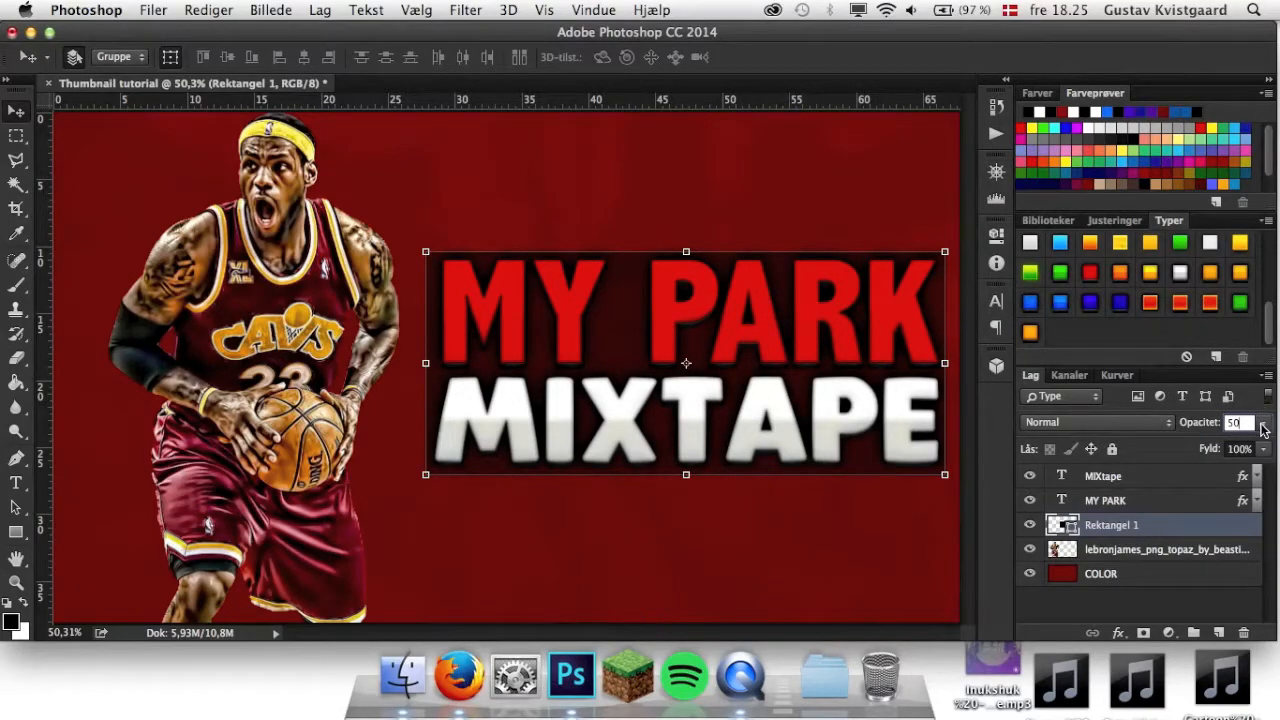
pyautogui.click(1264, 425)
pyautogui.click(1264, 425)
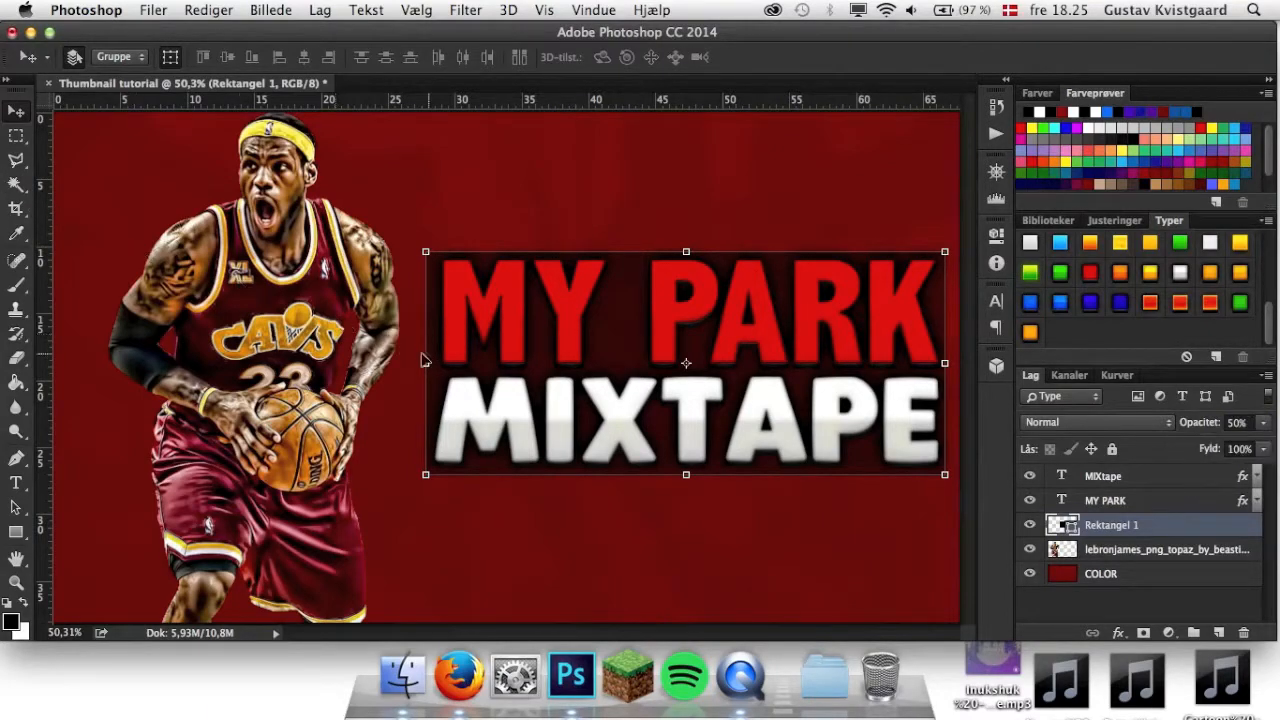
# Stretch the rectangle horizontally to about 186% so it extends past both side edges of the canvas.
pyautogui.moveTo(426, 365); pyautogui.dragTo(20, 374)
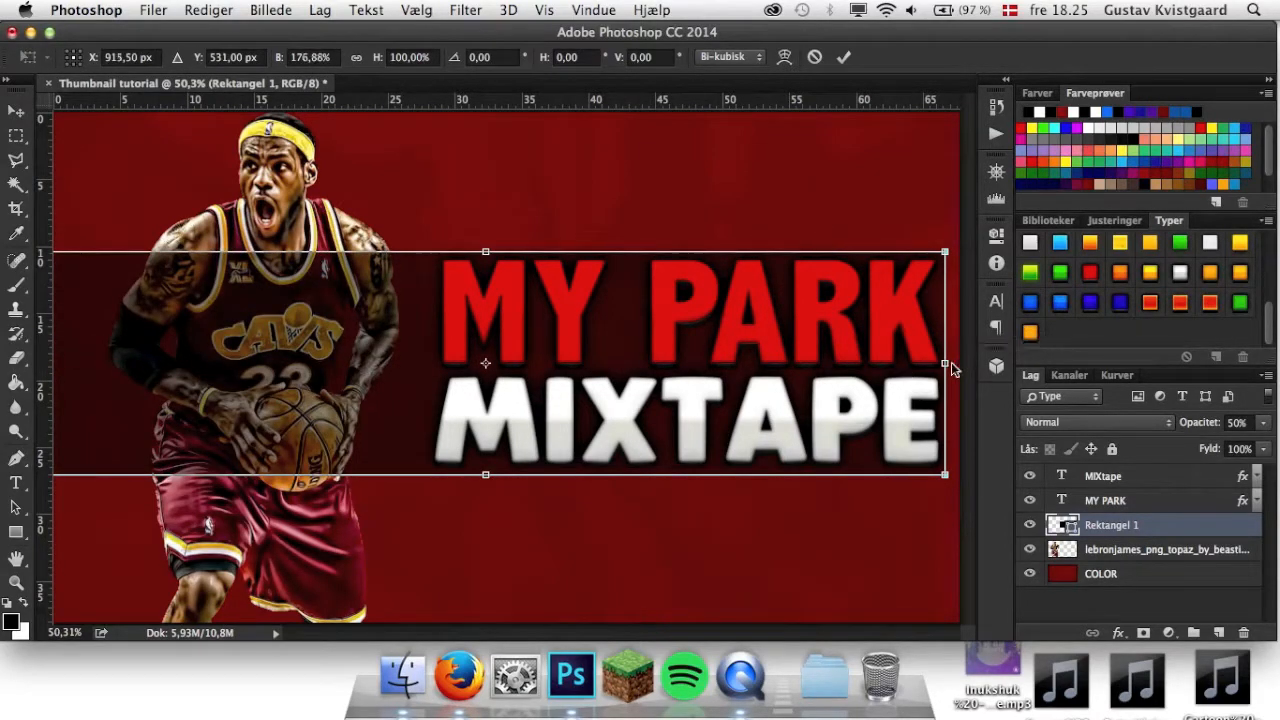
pyautogui.moveTo(946, 365); pyautogui.dragTo(978, 365)
pyautogui.scroll(-3, 562, 213)
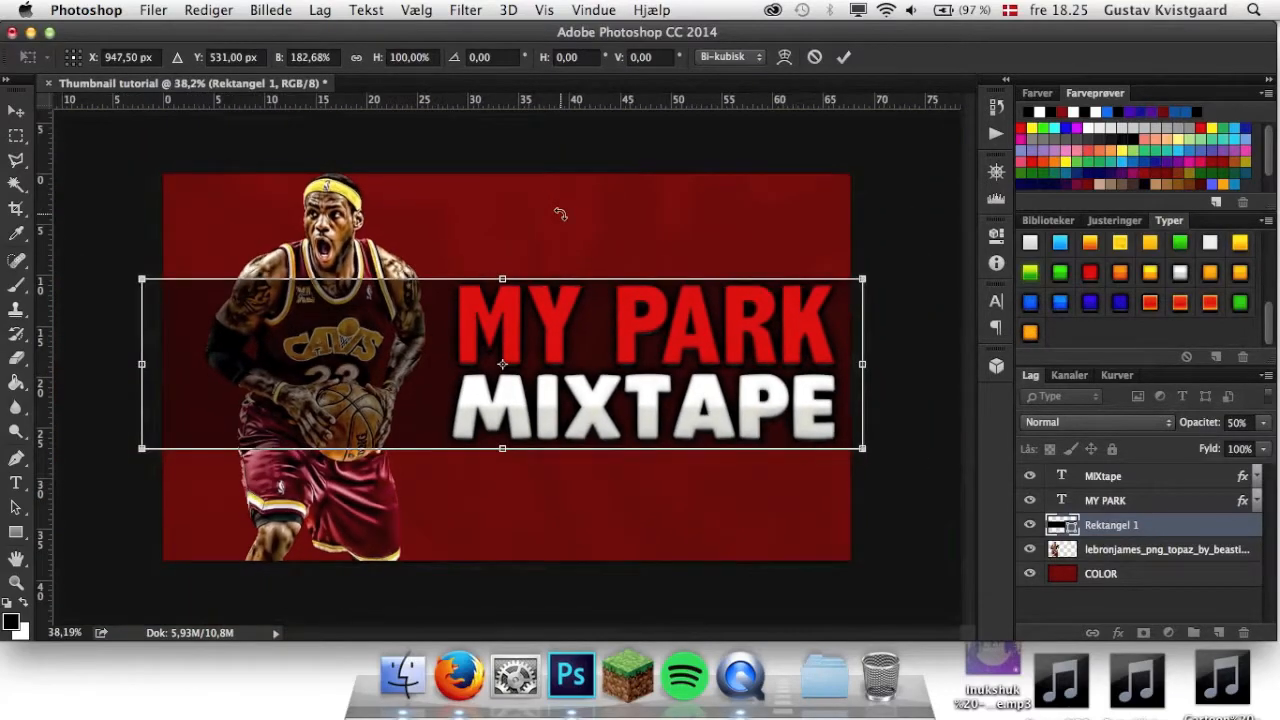
pyautogui.scroll(1, 562, 213)
pyautogui.moveTo(862, 365); pyautogui.dragTo(873, 365)
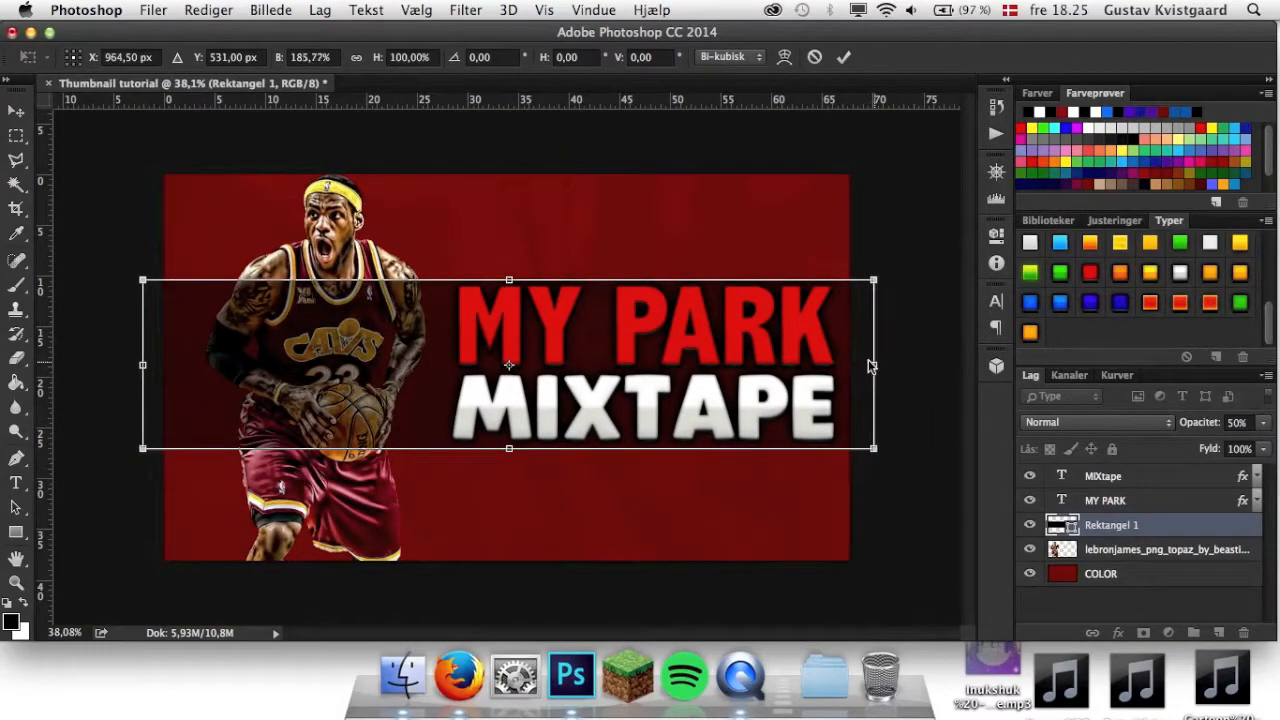
pyautogui.click(846, 57)
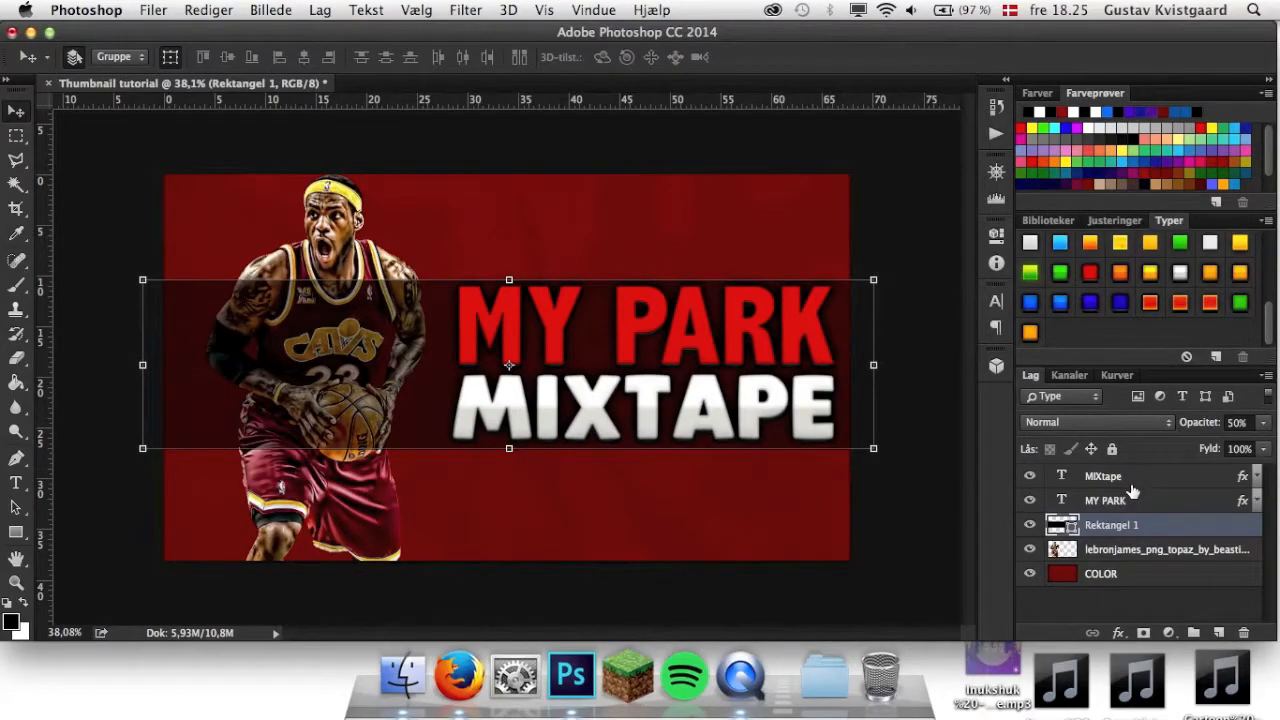
# Scale the MY PARK and MIXtape text layers together to about 104% and rotate them by -0,96 degrees.
pyautogui.click(1140, 500)
pyautogui.keyDown('shift'); pyautogui.click(1142, 478); pyautogui.keyUp('shift')
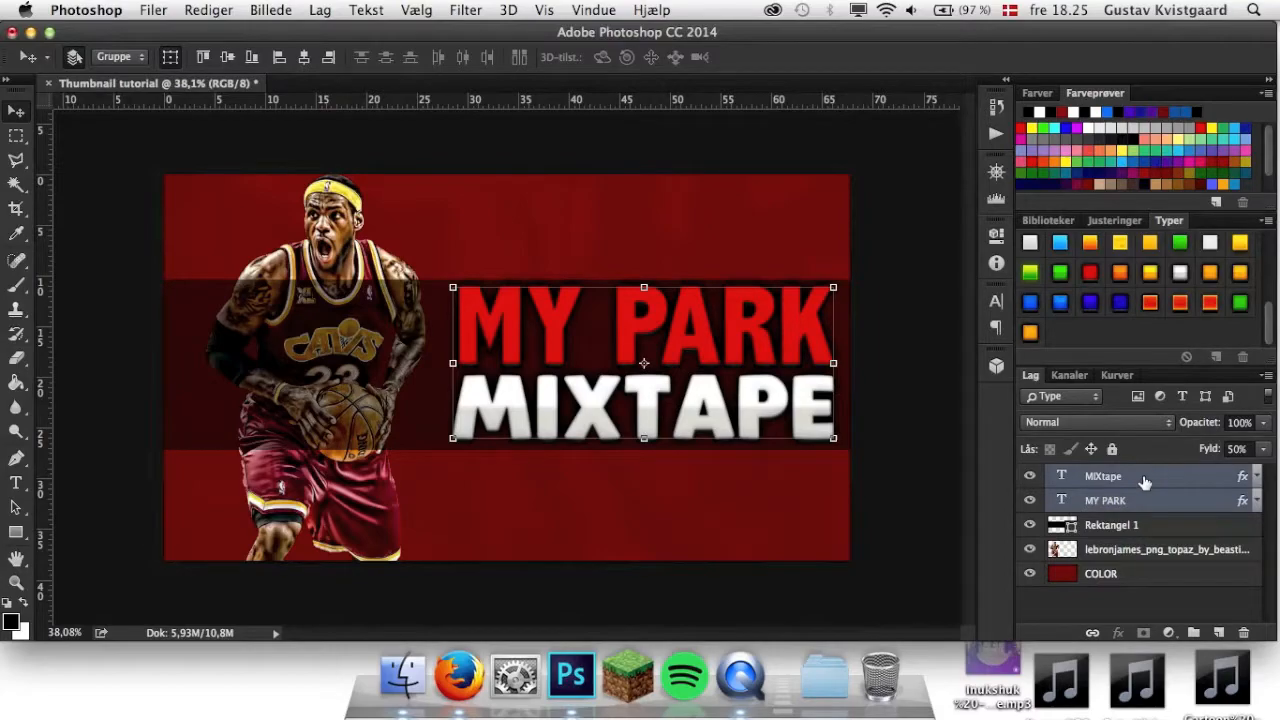
pyautogui.moveTo(452, 287)
pyautogui.mouseDown()
pyautogui.moveTo(434, 279)
pyautogui.moveTo(445, 289)
pyautogui.mouseUp()
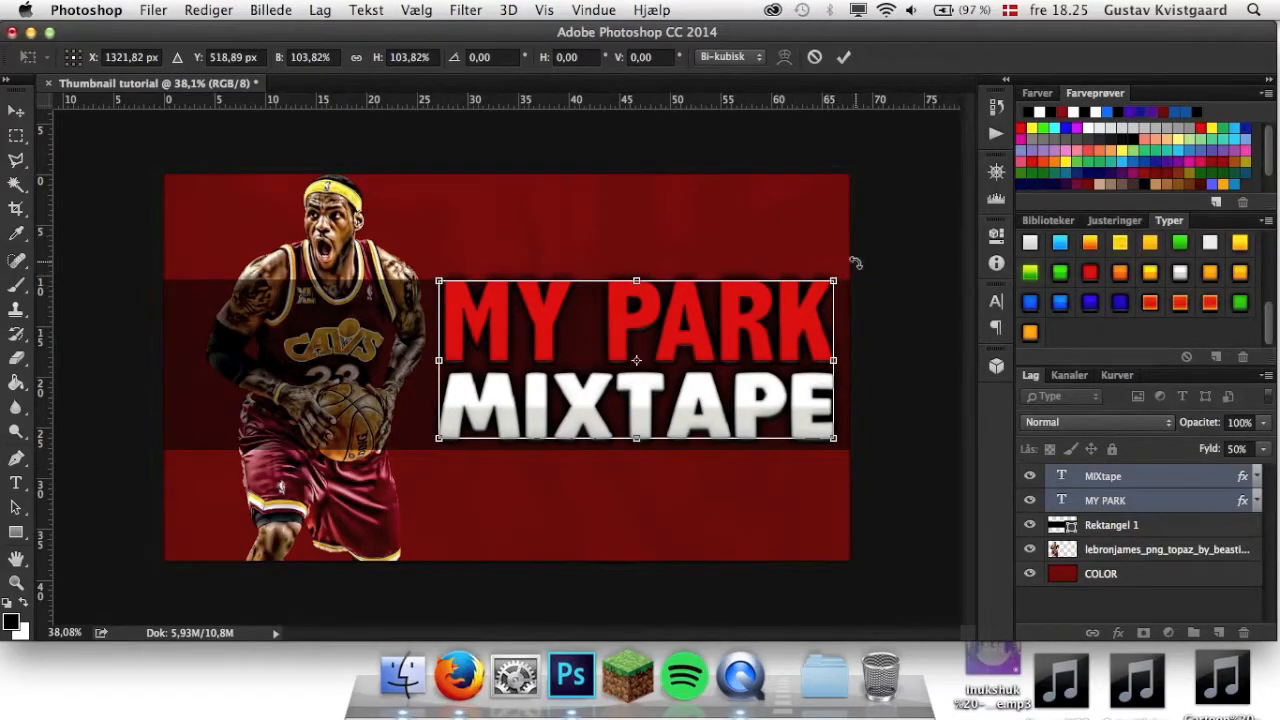
pyautogui.click(508, 57)
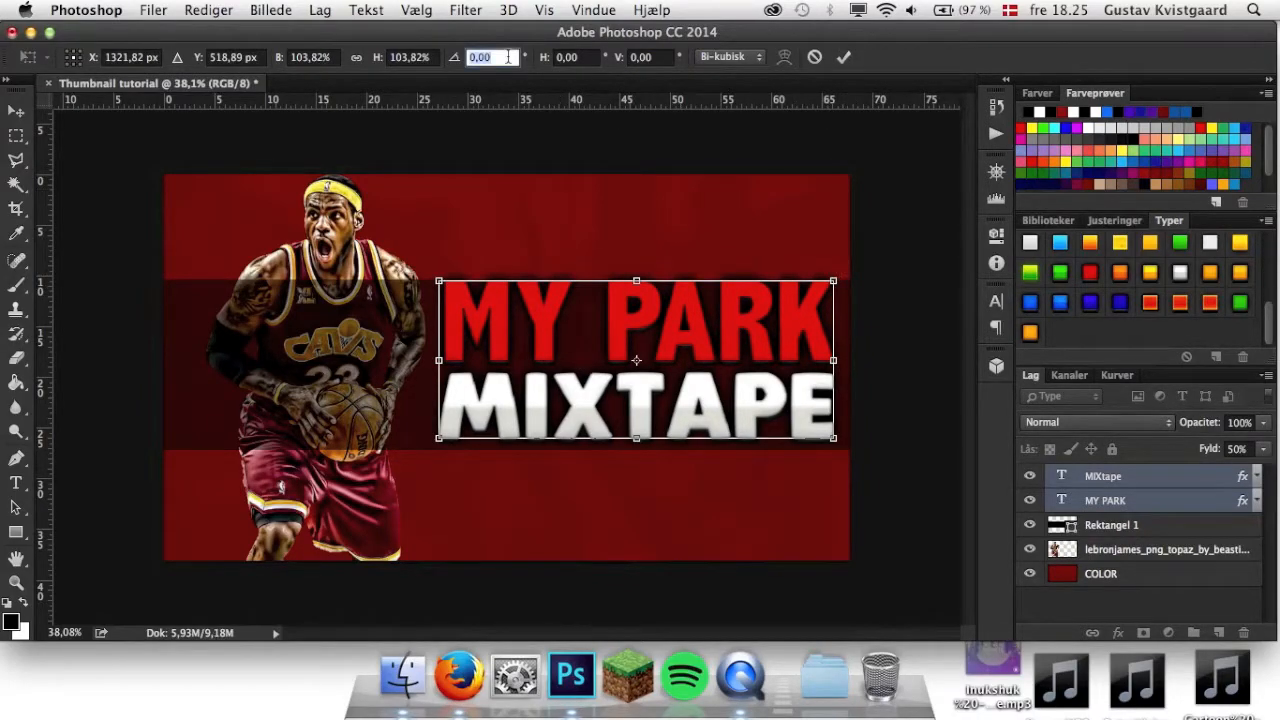
pyautogui.write('-0,96')
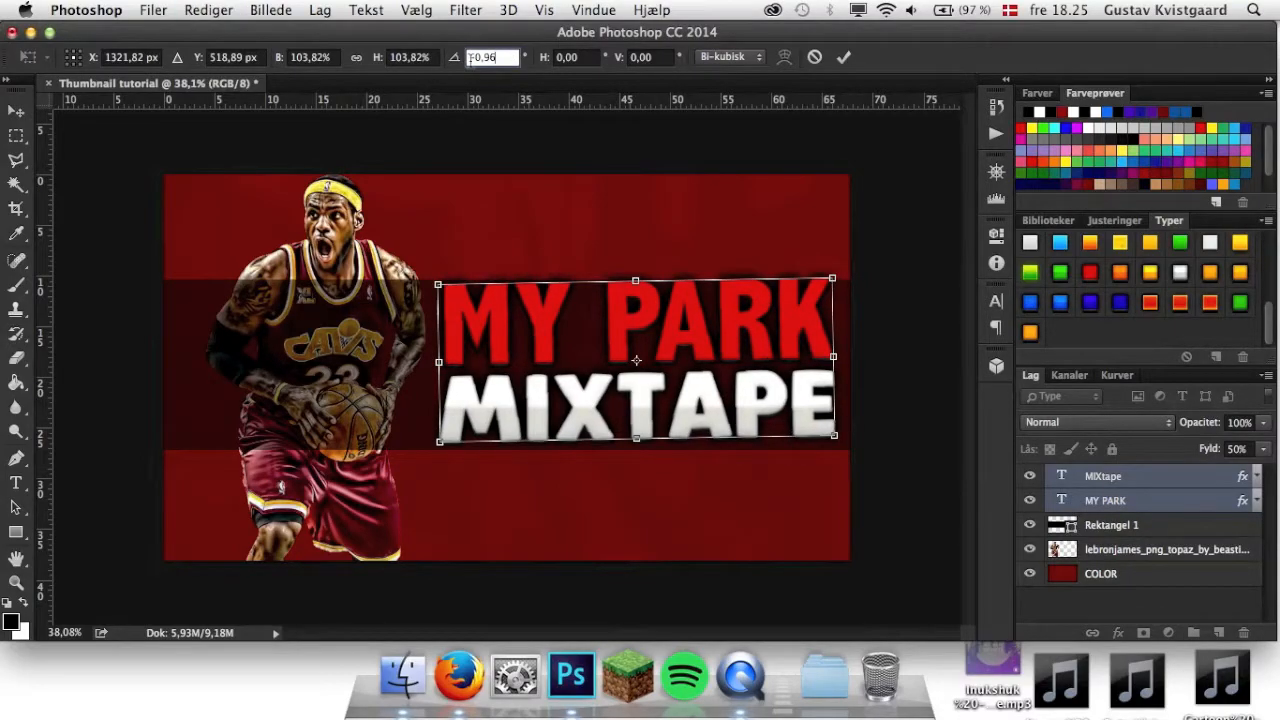
pyautogui.click(843, 57)
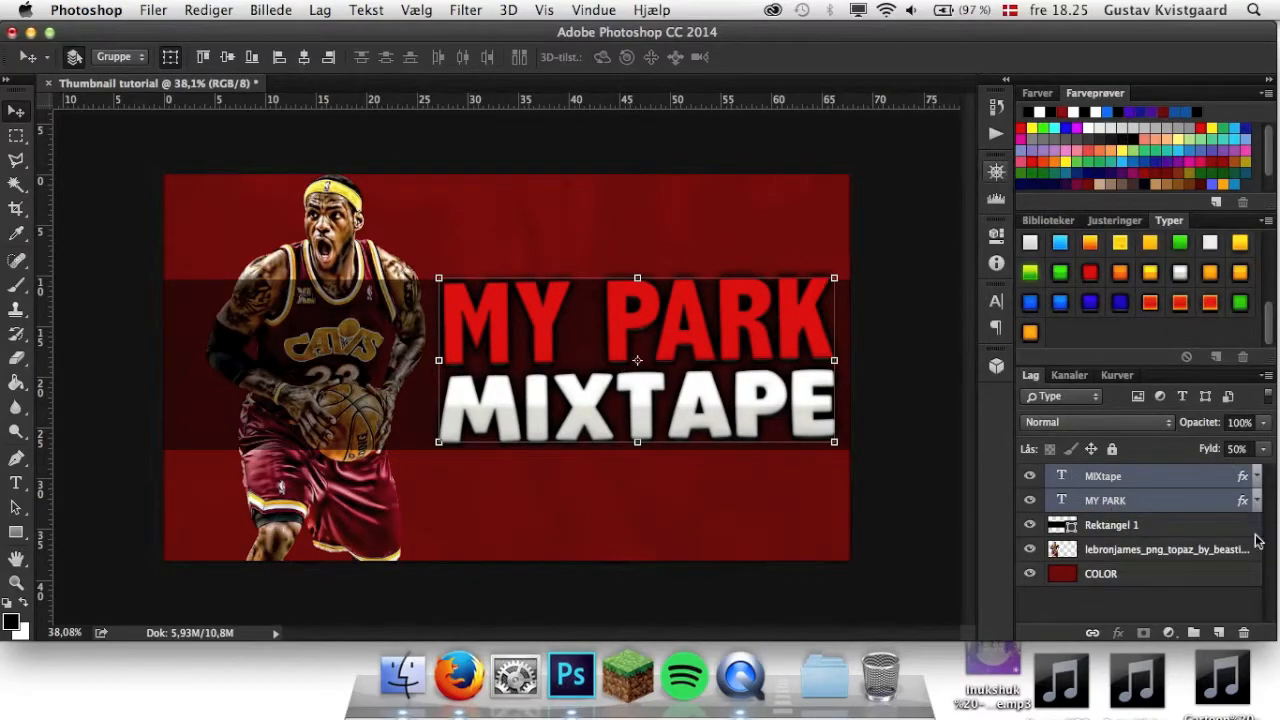
# Rotate the Rektangel 1 band by -0,96 degrees to match the title's tilt.
pyautogui.click(1192, 527)
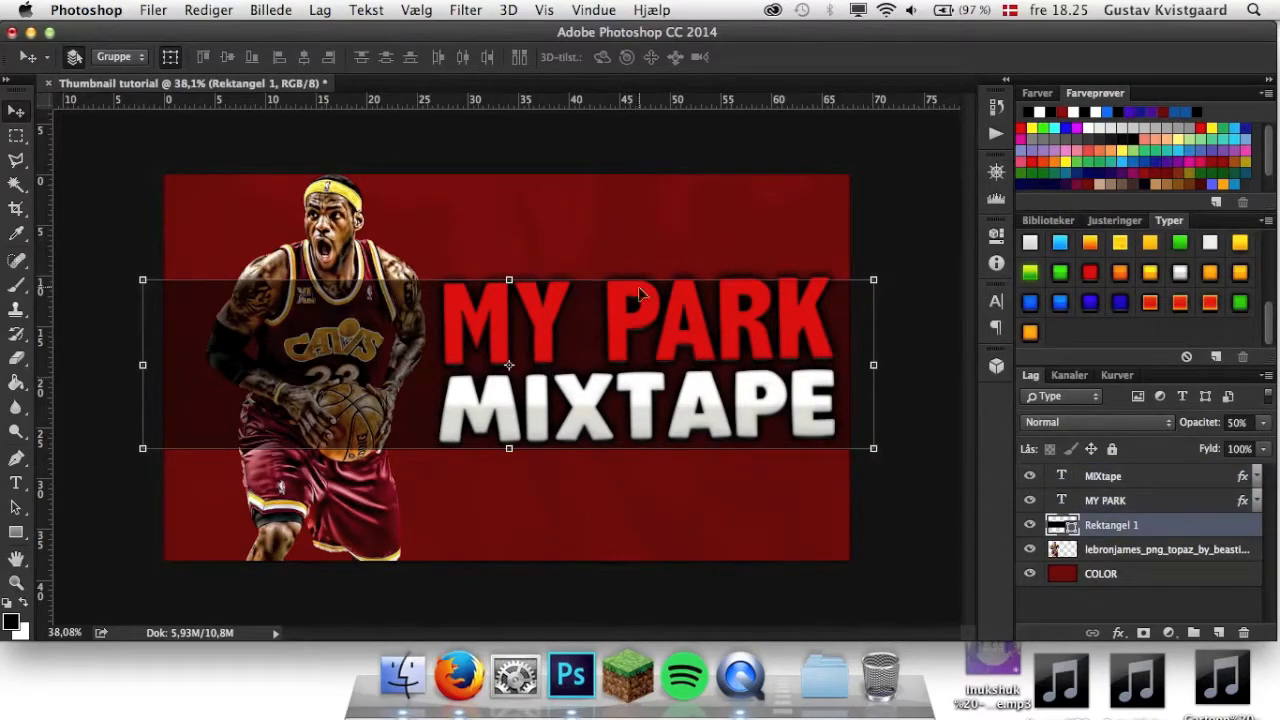
pyautogui.click(882, 277)
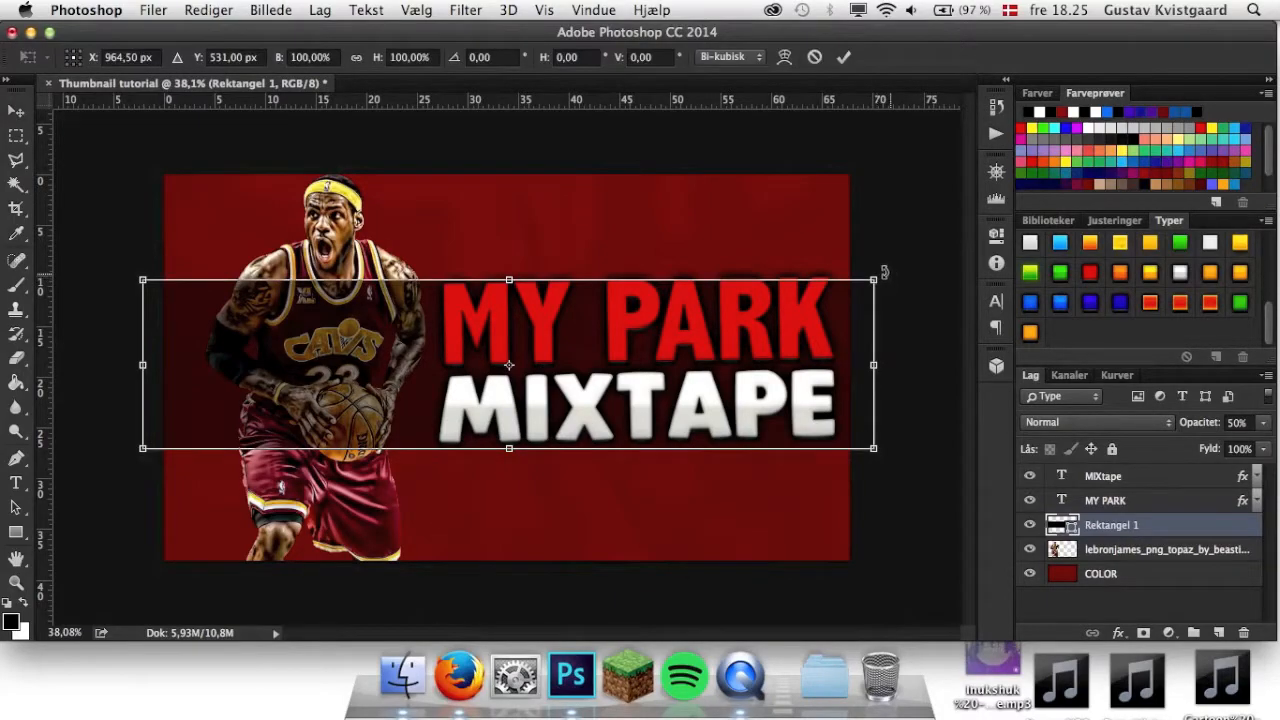
pyautogui.click(494, 57)
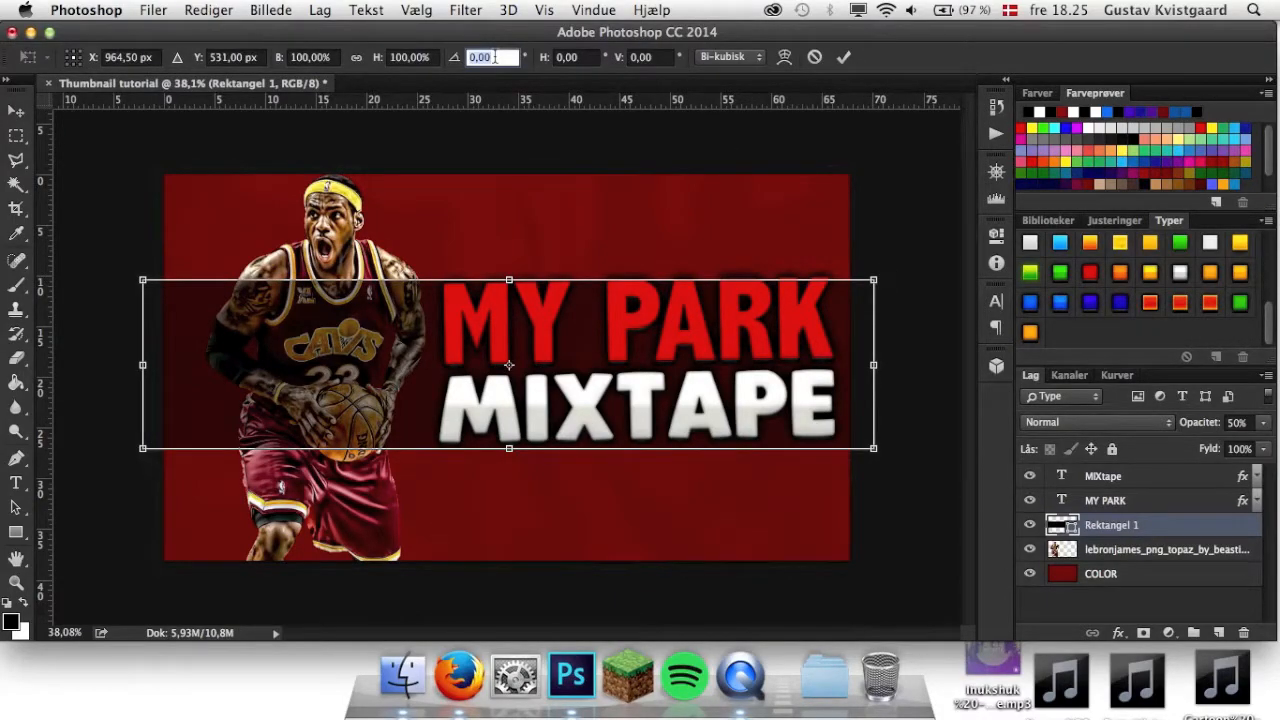
pyautogui.write('-0,96')
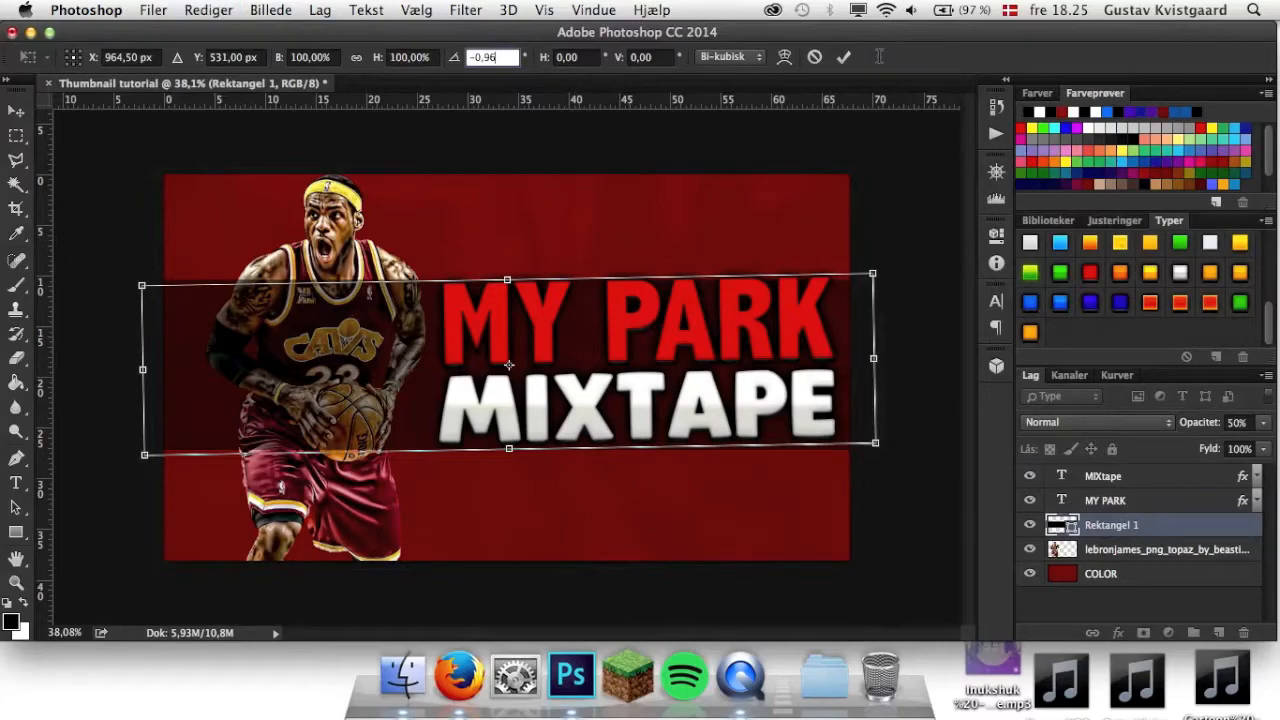
pyautogui.click(845, 58)
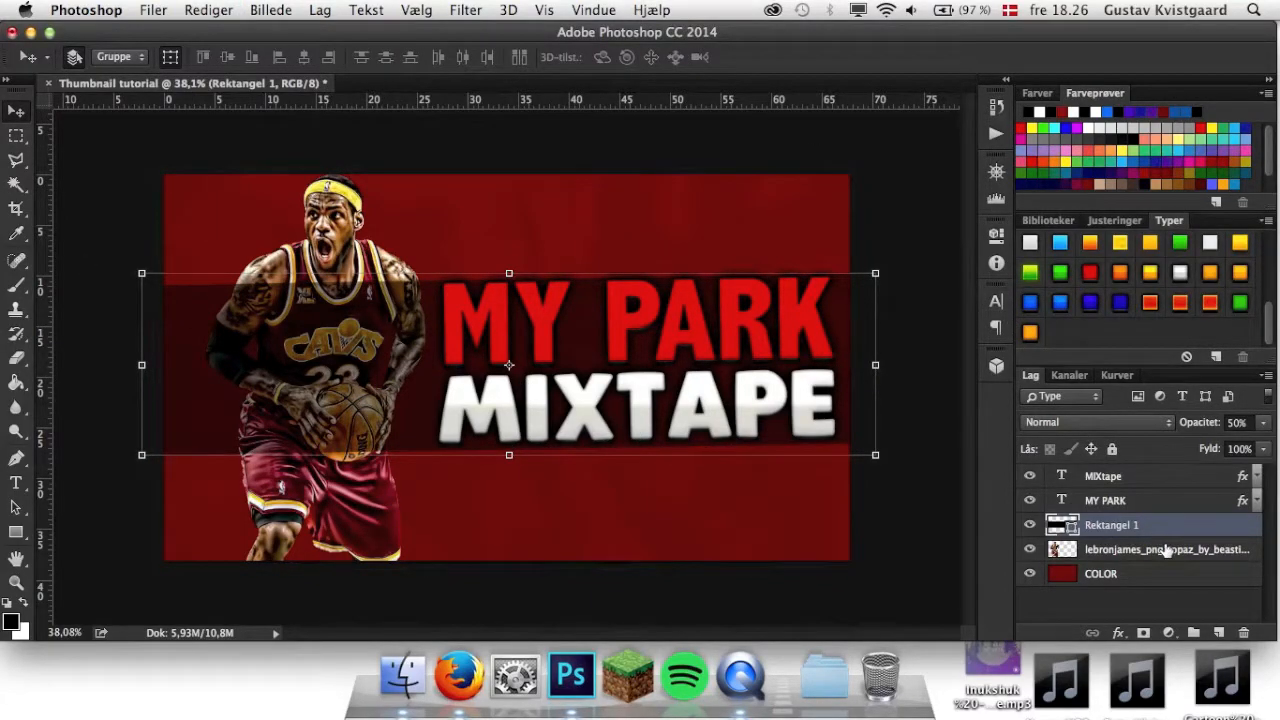
# Move the player layer above Rektangel 1 and shorten the band to about 77% width so its left end sits behind the player.
pyautogui.moveTo(1165, 550); pyautogui.dragTo(1150, 524)
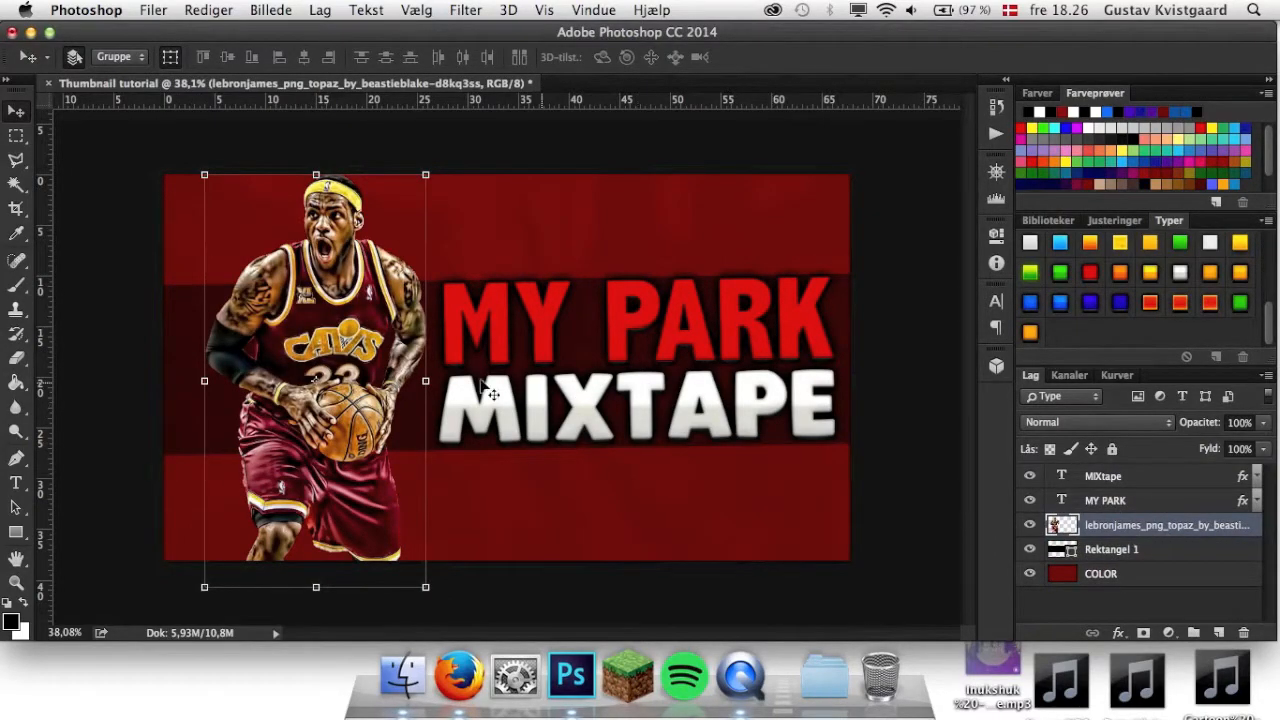
pyautogui.click(1184, 556)
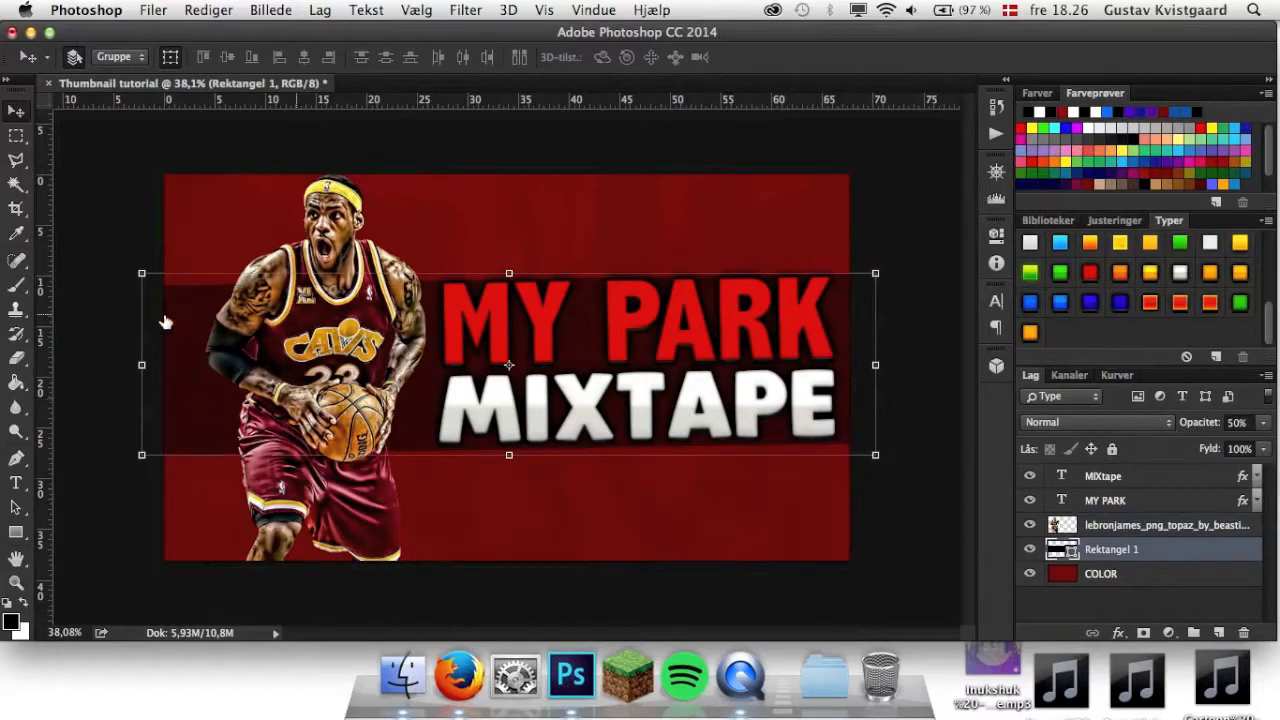
pyautogui.press('super+t')
pyautogui.moveTo(208, 365); pyautogui.dragTo(308, 372)
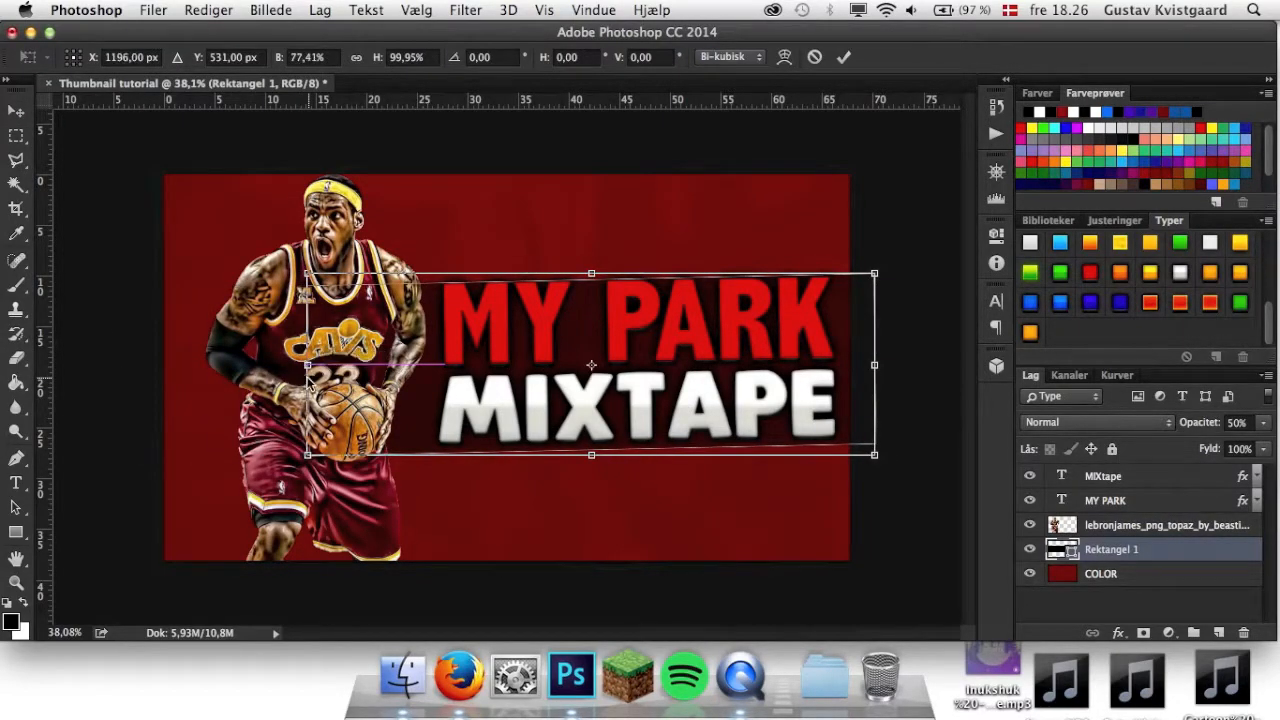
pyautogui.click(844, 57)
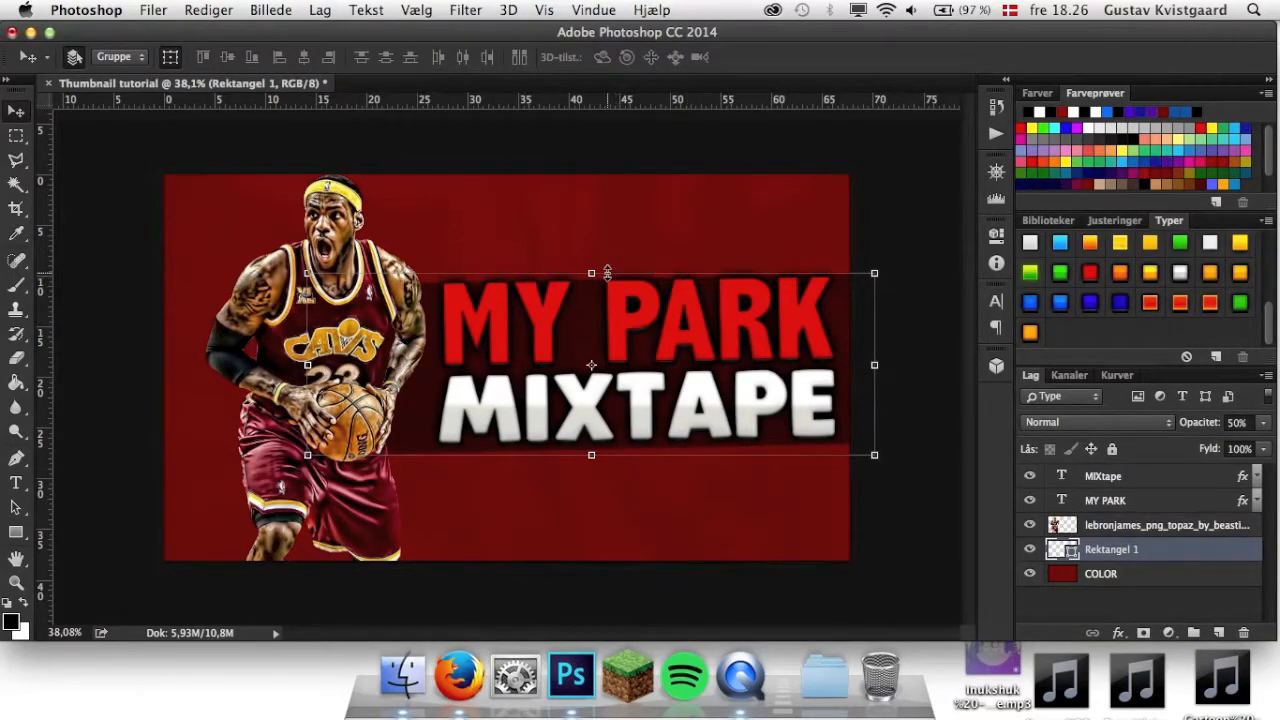
# Increase the band's height to about 108%, extending its upper and lower edges around the title.
pyautogui.moveTo(591, 273); pyautogui.dragTo(590, 262)
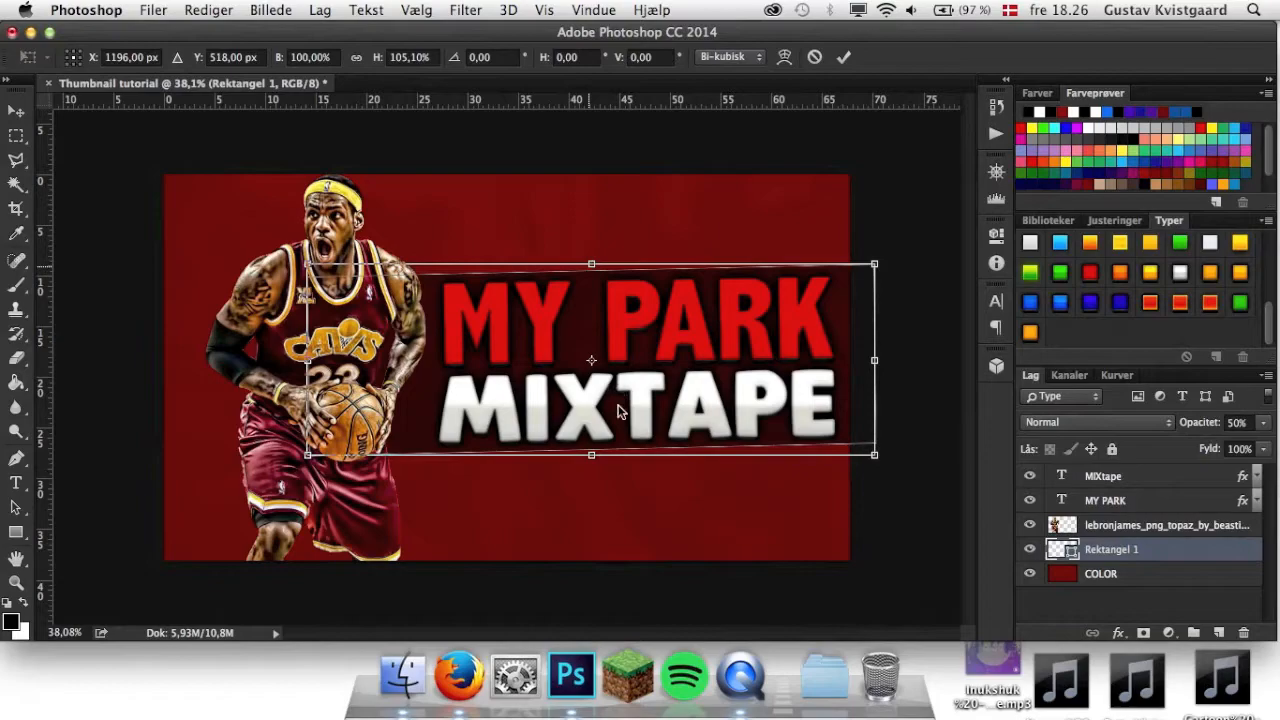
pyautogui.moveTo(591, 455); pyautogui.dragTo(591, 461)
pyautogui.moveTo(591, 461); pyautogui.dragTo(591, 462)
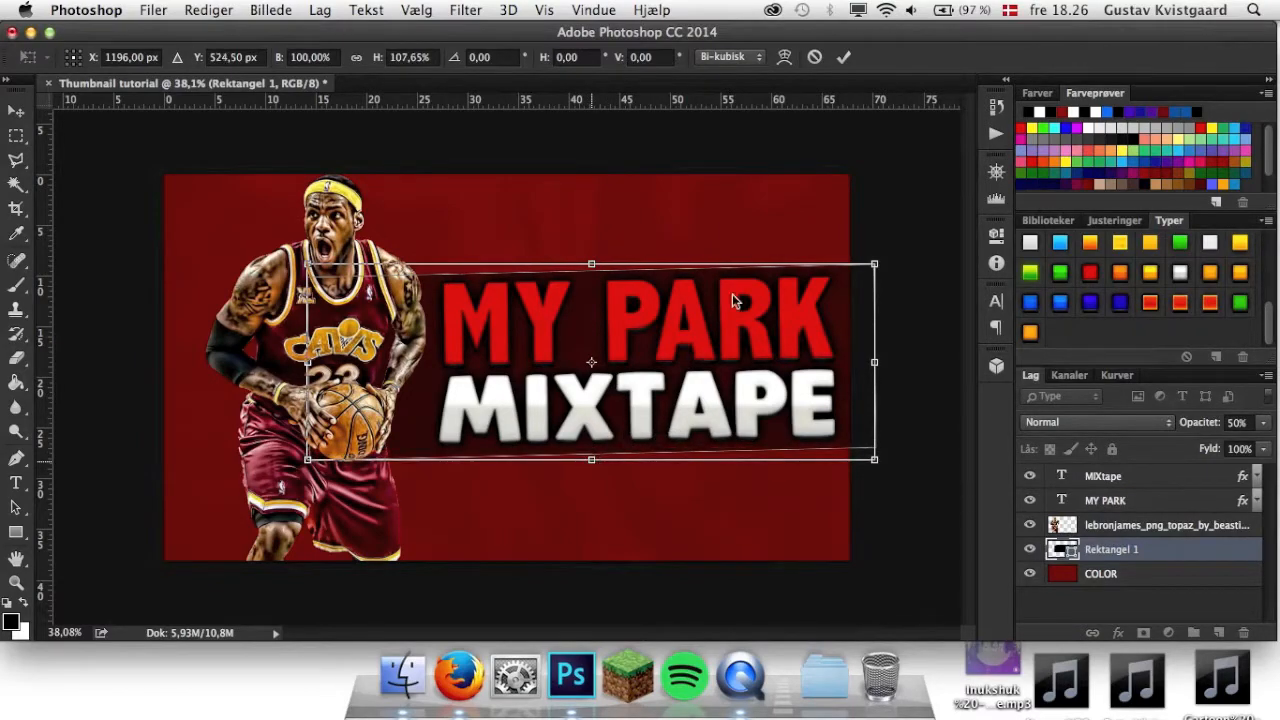
pyautogui.click(843, 56)
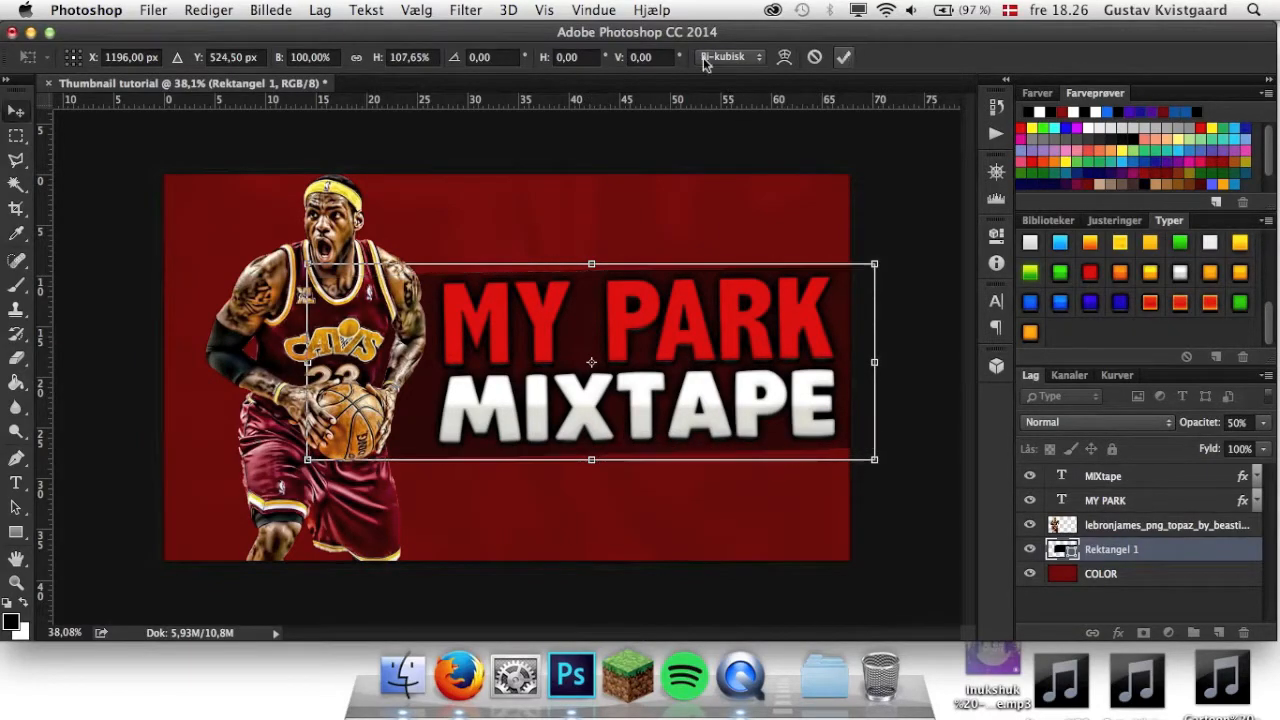
# Move the player cutout slightly left and extend the band's left end so it still starts behind him.
pyautogui.click(1157, 526)
pyautogui.click(1157, 526)
pyautogui.moveTo(338, 349); pyautogui.dragTo(316, 348)
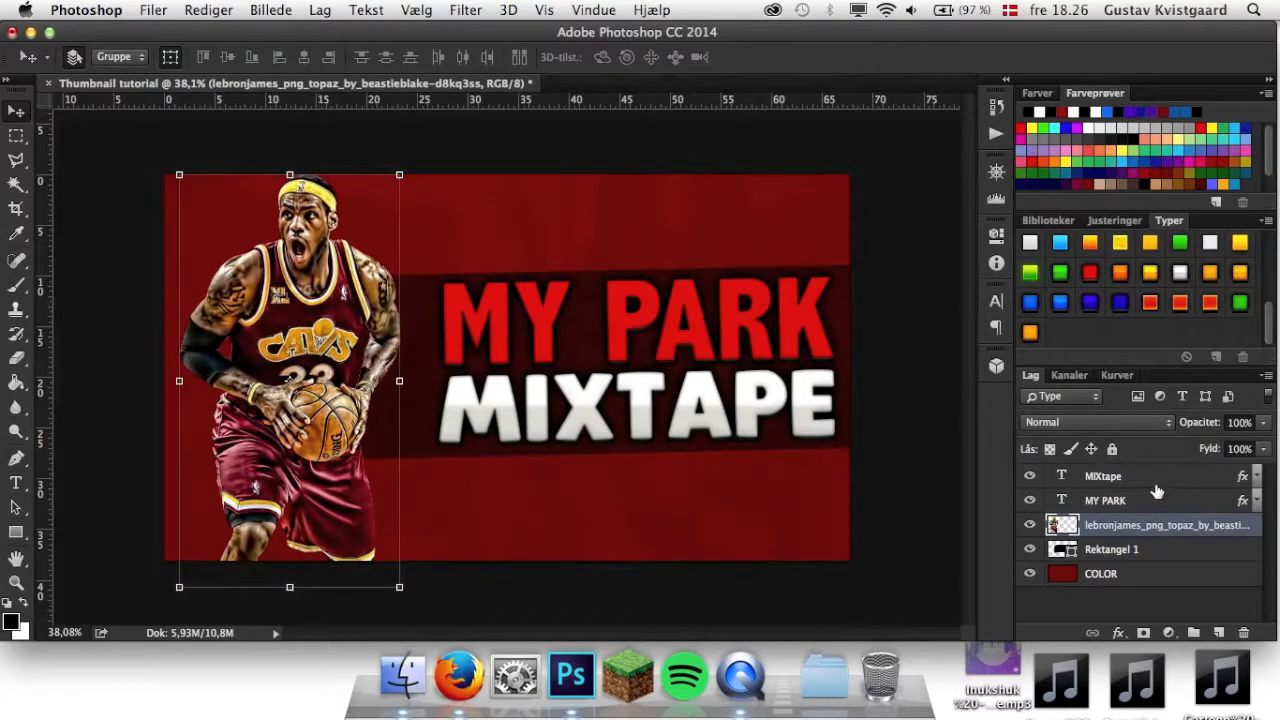
pyautogui.click(1150, 500)
pyautogui.moveTo(308, 361); pyautogui.dragTo(268, 360)
pyautogui.click(843, 57)
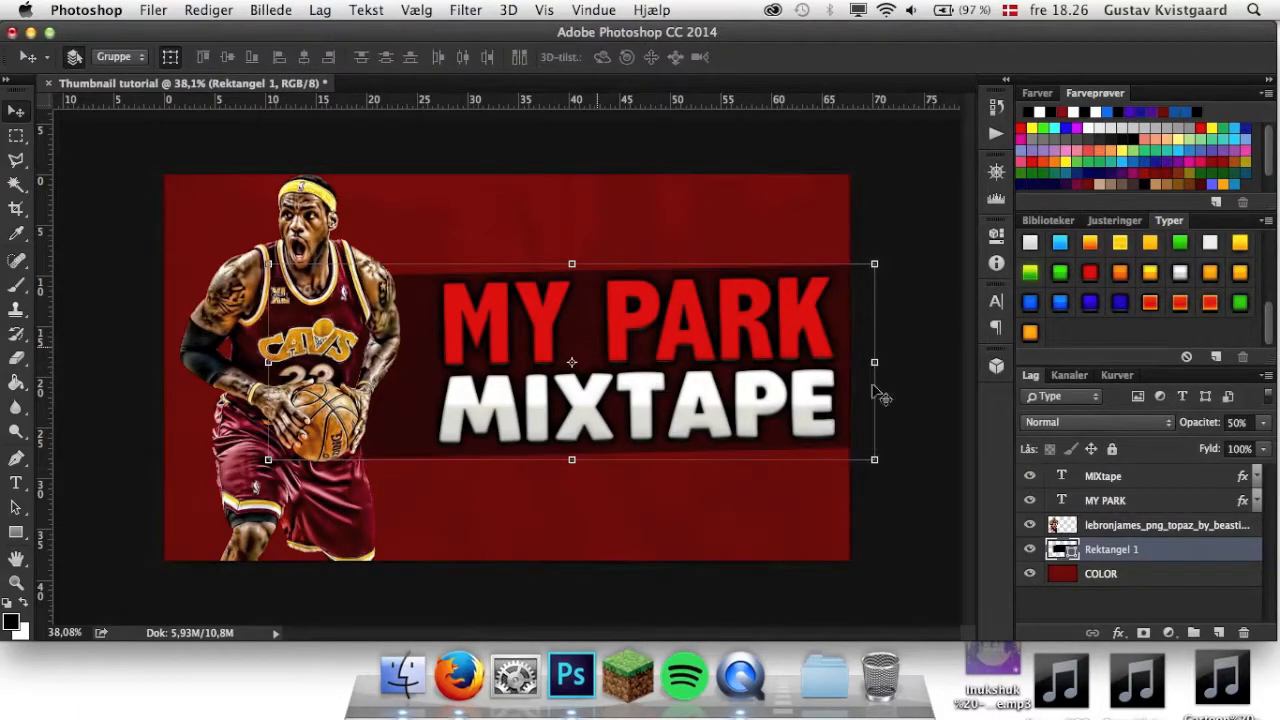
# Raise the band's upper edge and lower its bottom edge to make it about 22 cm tall.
pyautogui.moveTo(573, 262); pyautogui.dragTo(572, 240)
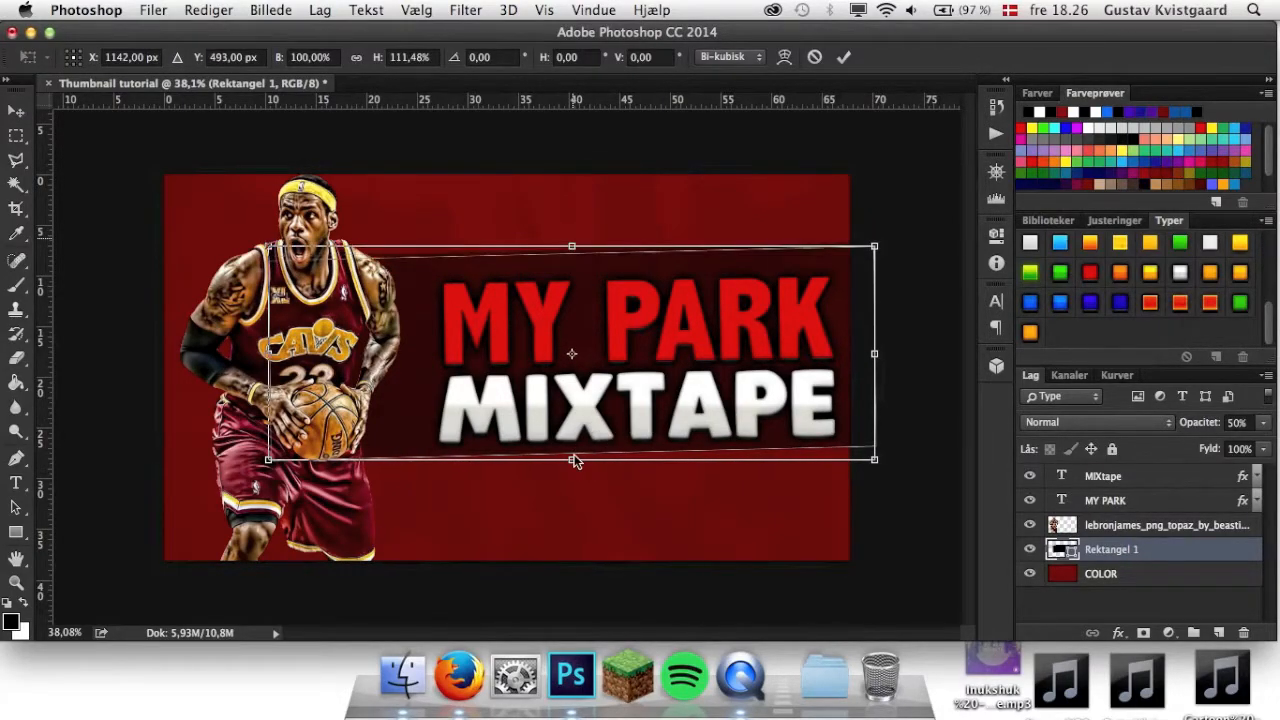
pyautogui.moveTo(572, 460); pyautogui.dragTo(573, 468)
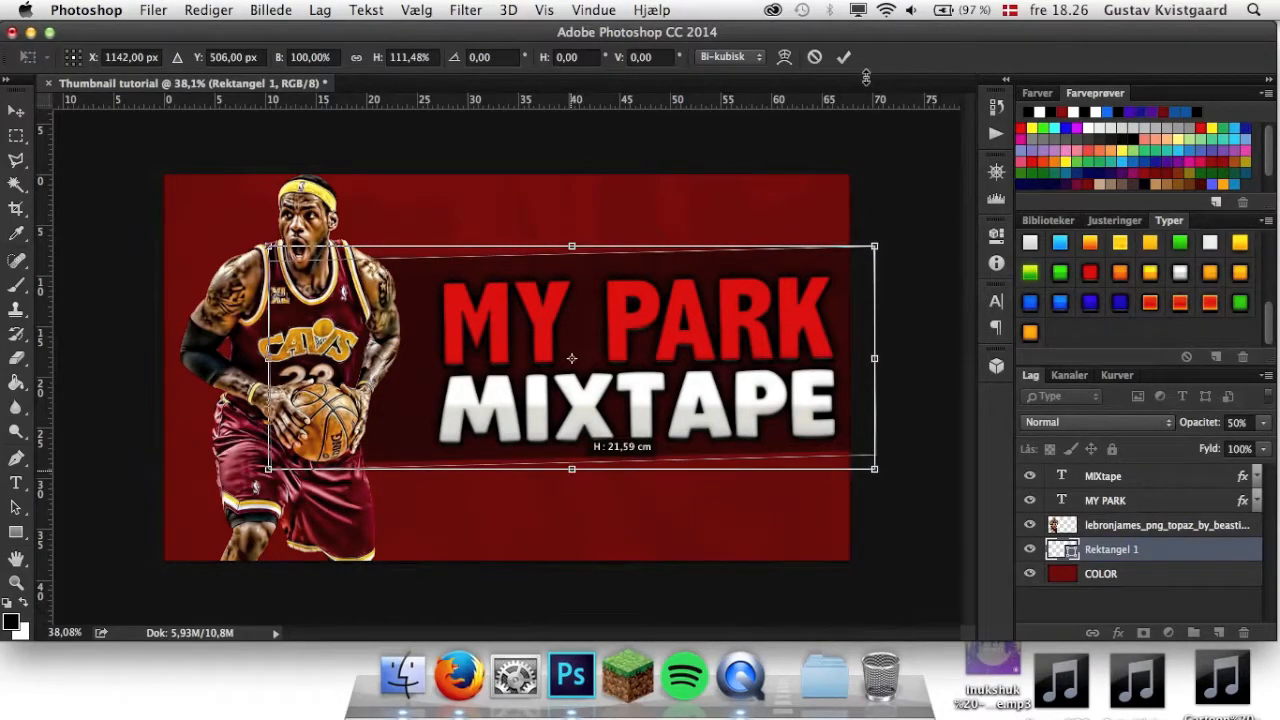
pyautogui.click(844, 57)
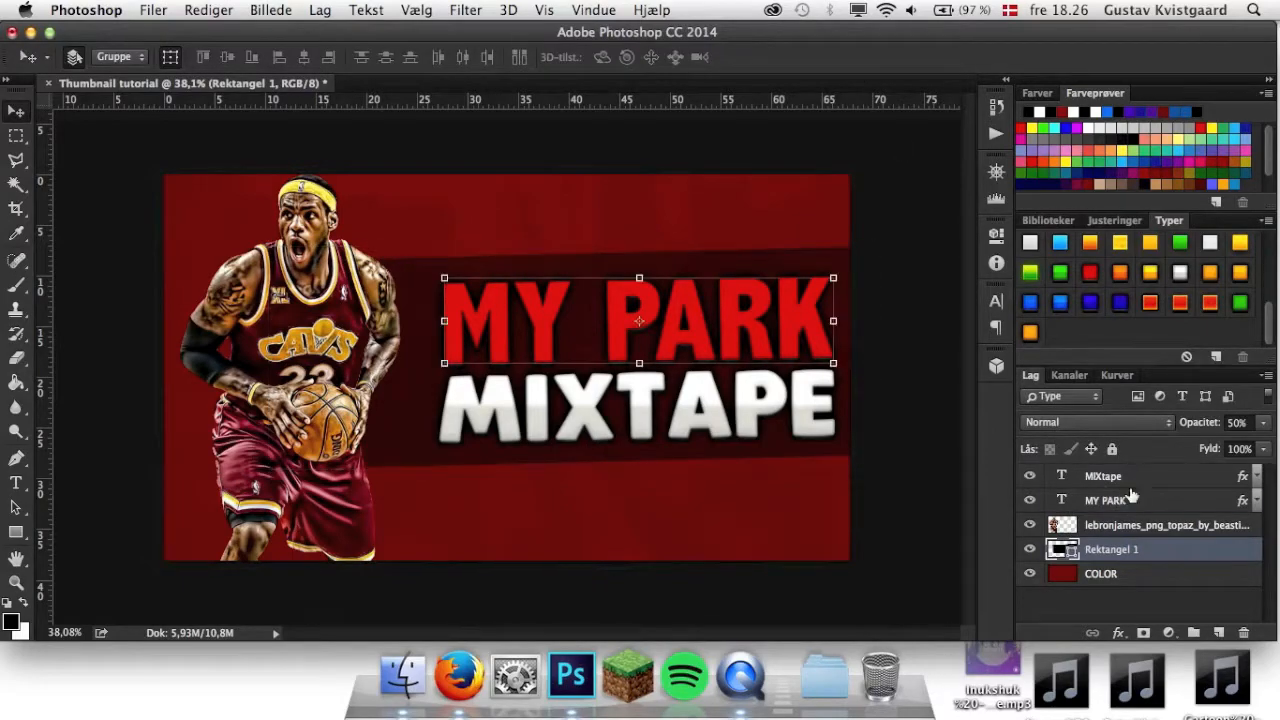
# Scale both title layers together to 107.68%, rotate them by -0.96°, and enlarge them again to 103.54% to fill the band.
pyautogui.click(1122, 500)
pyautogui.keyDown('shift'); pyautogui.click(1130, 477); pyautogui.keyUp('shift')
pyautogui.moveTo(436, 276); pyautogui.dragTo(409, 266)
pyautogui.click(495, 58)
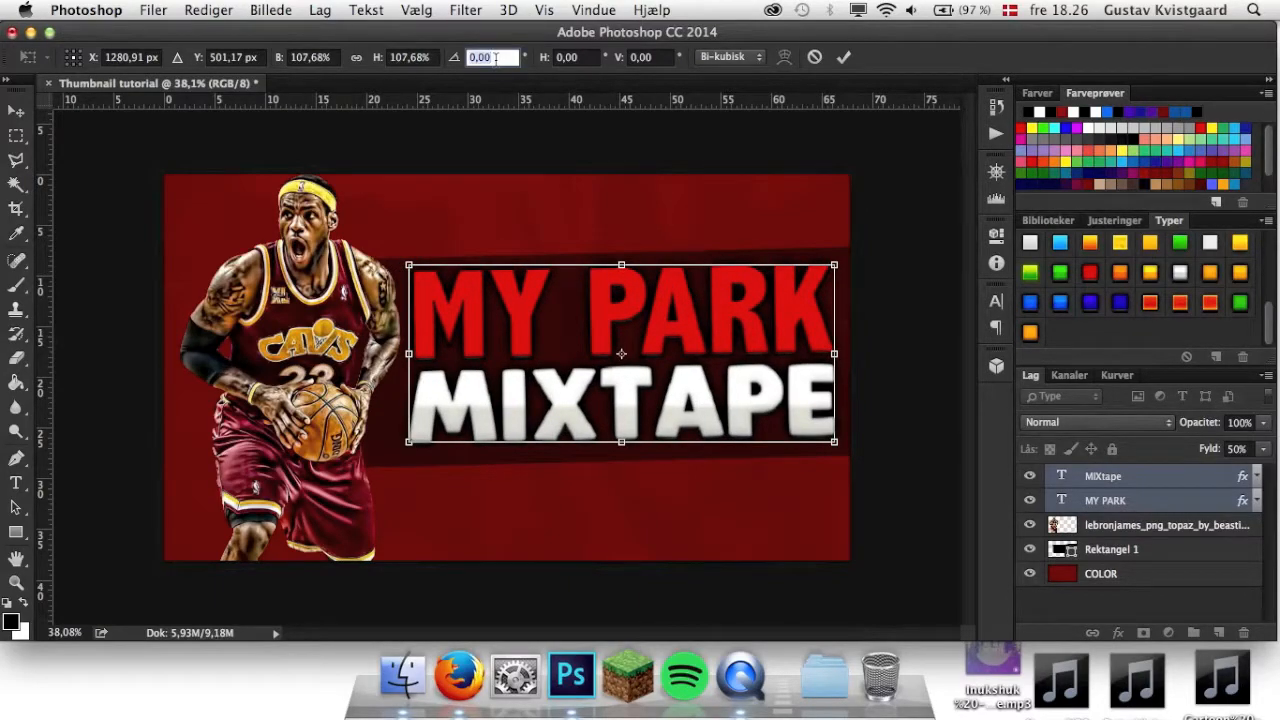
pyautogui.write('-0,96')
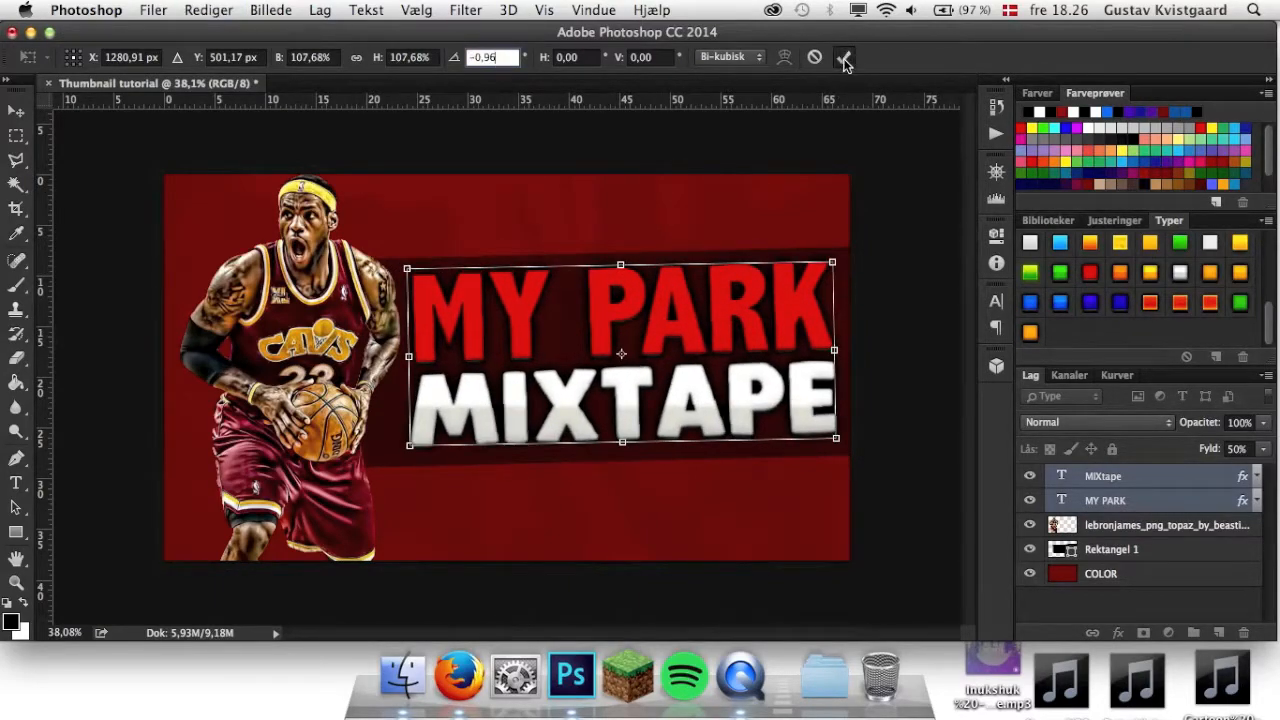
pyautogui.click(843, 58)
pyautogui.moveTo(406, 449); pyautogui.dragTo(394, 452)
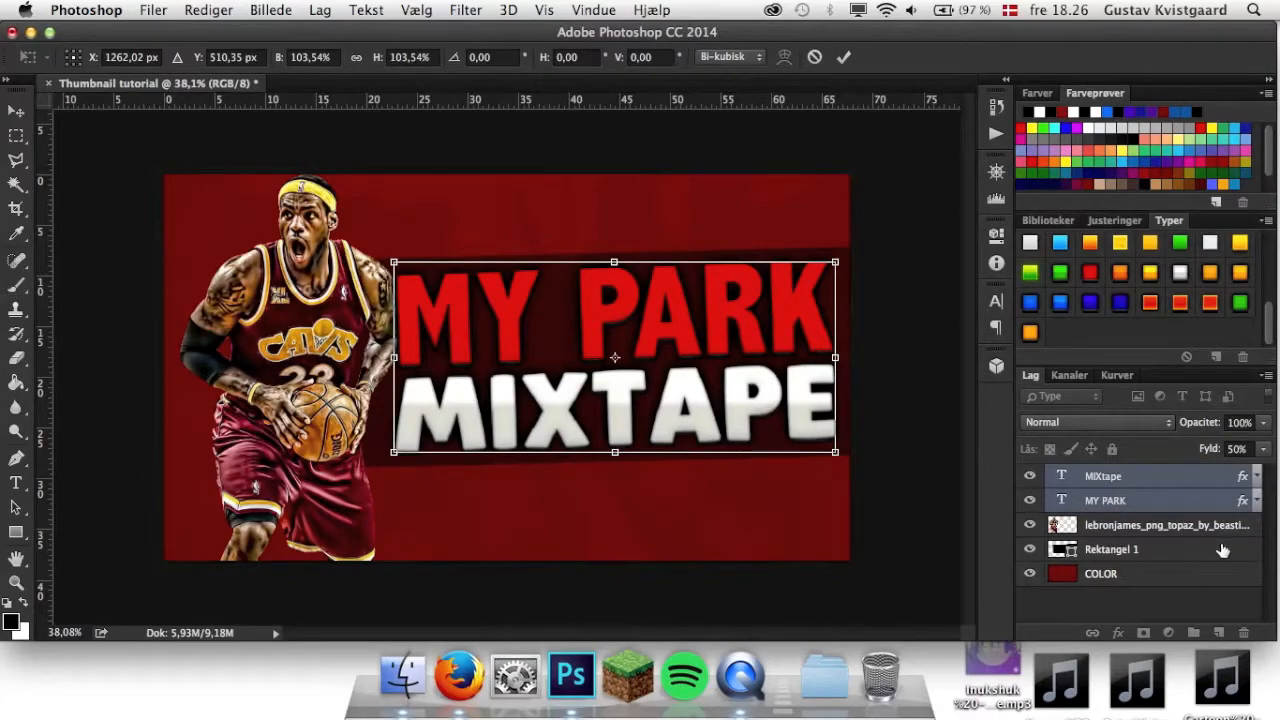
pyautogui.click(843, 57)
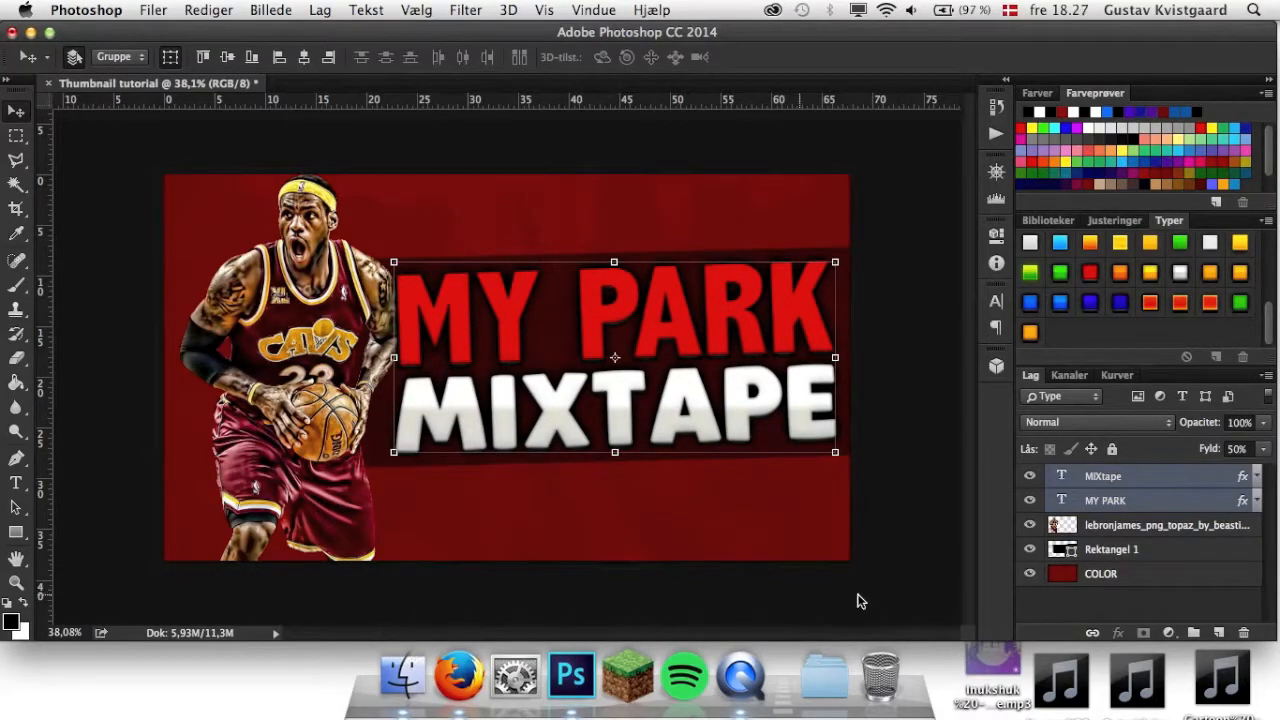
# Place New-York-City.jpg from Finder into the thumbnail at full canvas size and move its layer below COLOR.
pyautogui.click(404, 680)
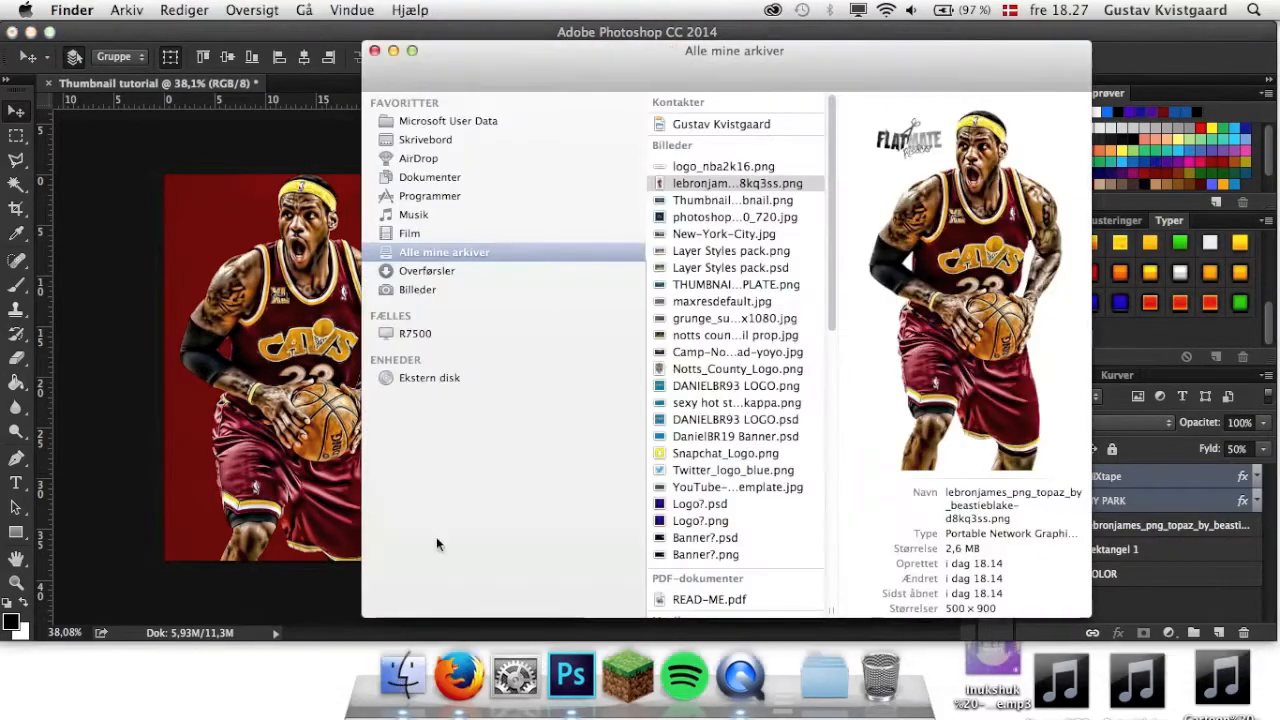
pyautogui.click(712, 335)
pyautogui.click(703, 251)
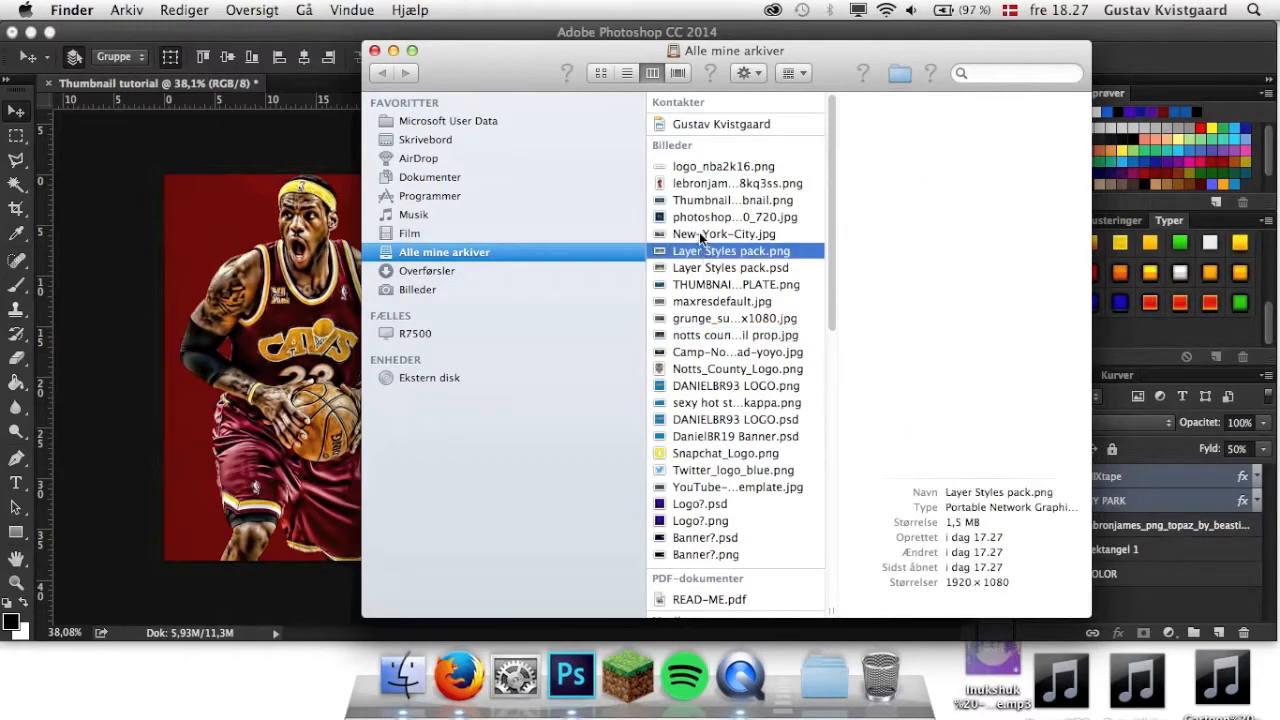
pyautogui.click(701, 232)
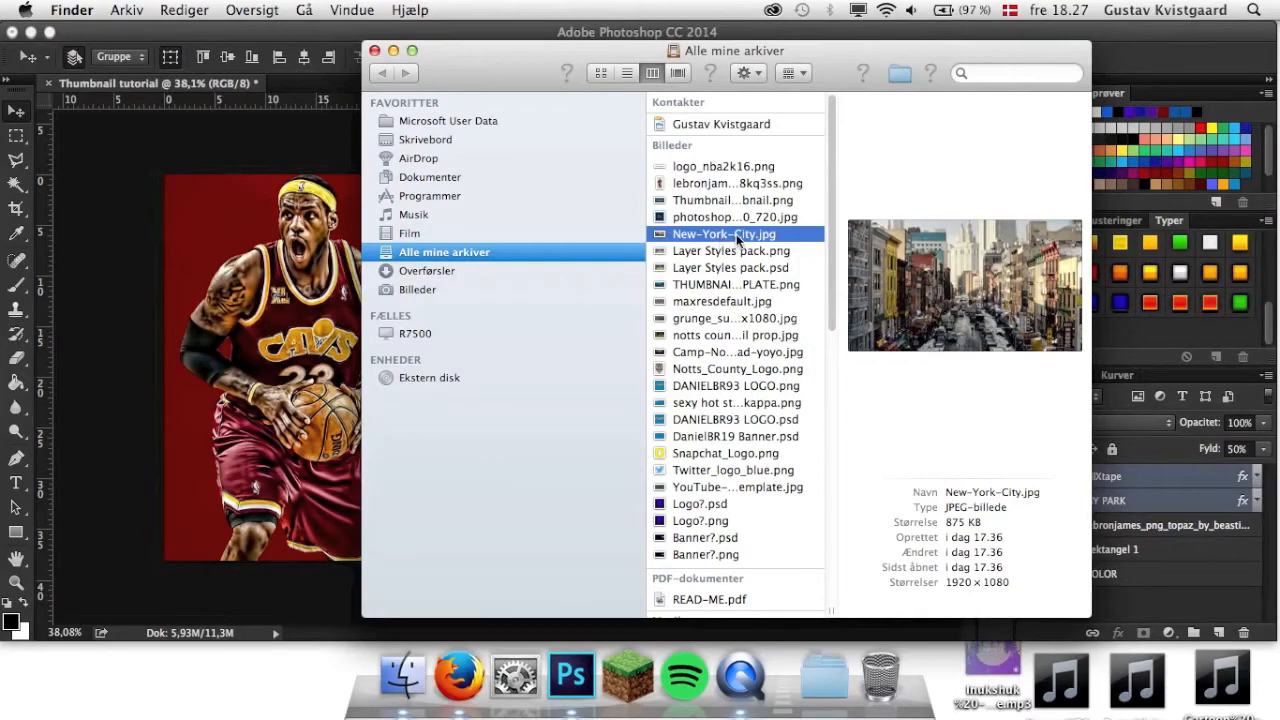
pyautogui.moveTo(731, 234); pyautogui.dragTo(205, 463)
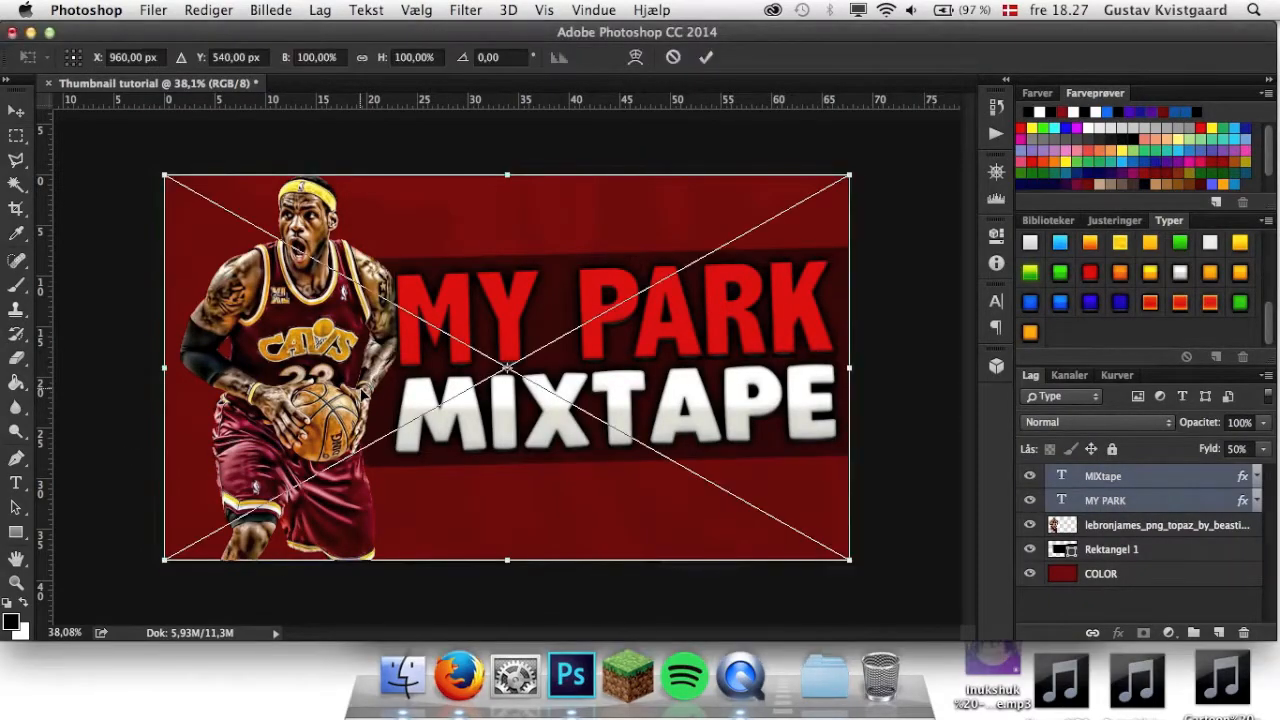
pyautogui.click(707, 58)
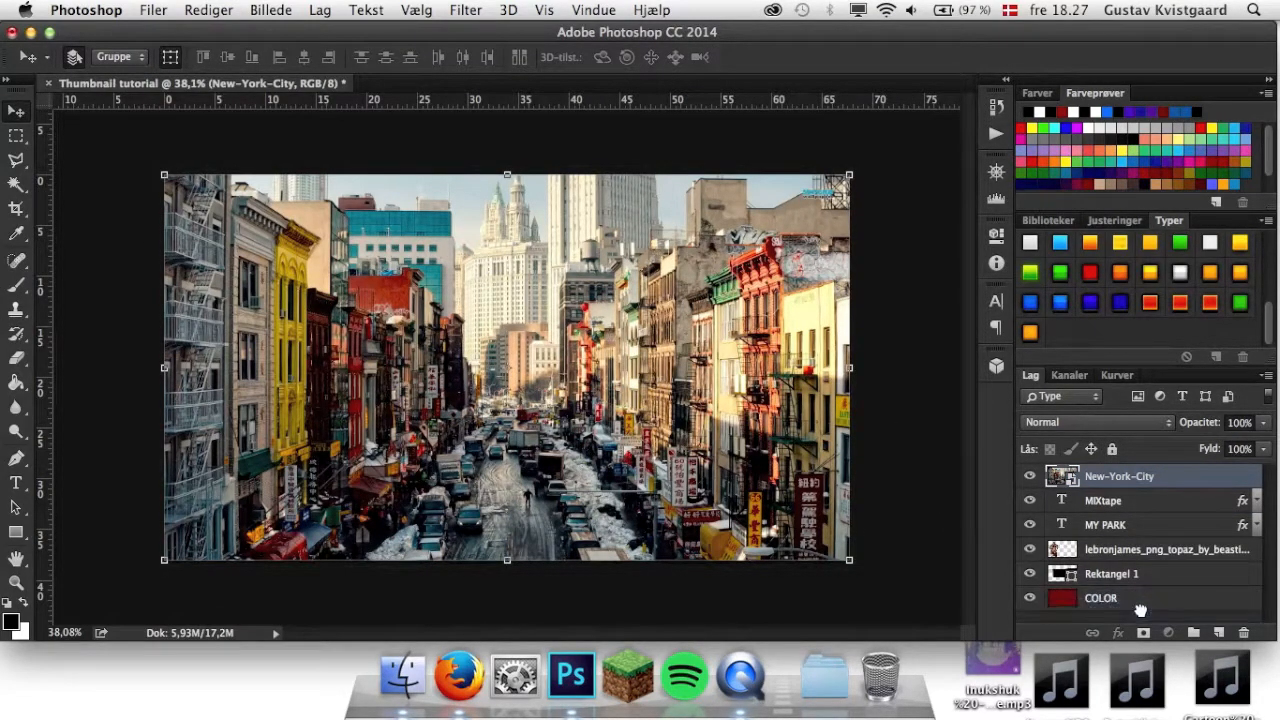
pyautogui.moveTo(1140, 610); pyautogui.dragTo(1142, 606)
# Set the COLOR layer's opacity to 70% so the city photo shows through the red.
pyautogui.click(1130, 576)
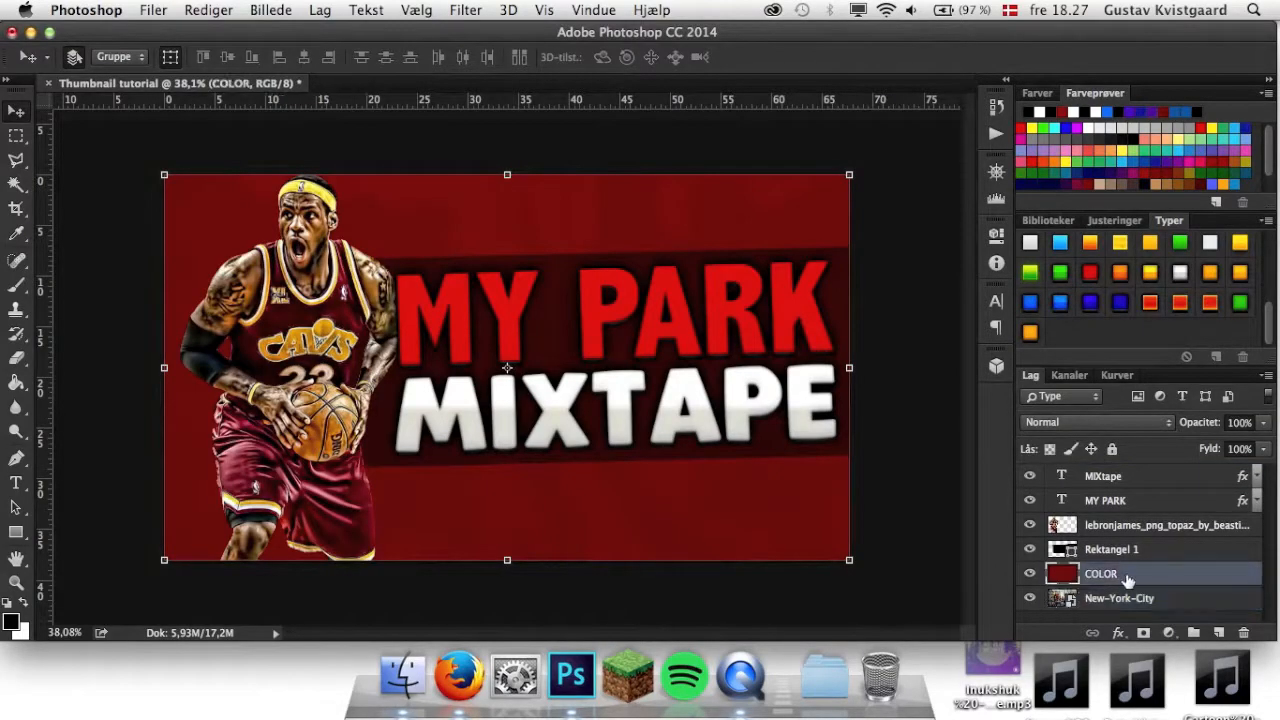
pyautogui.click(1242, 422)
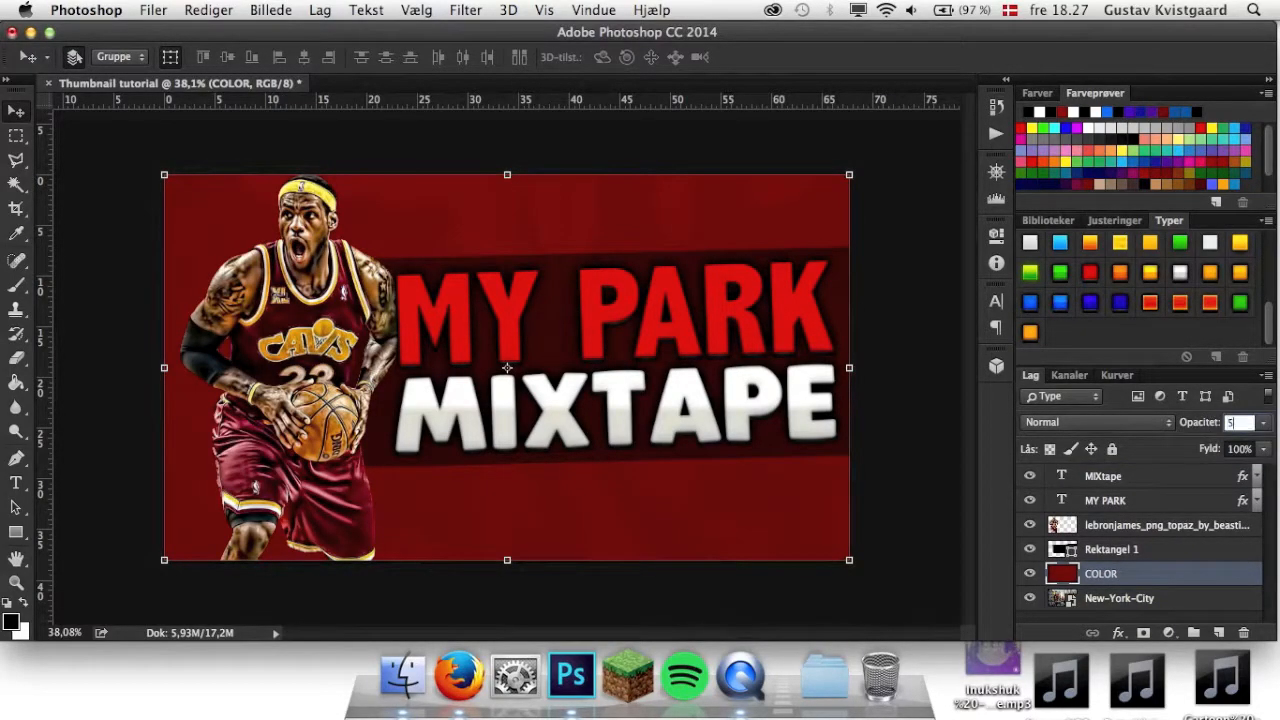
pyautogui.press('Return')
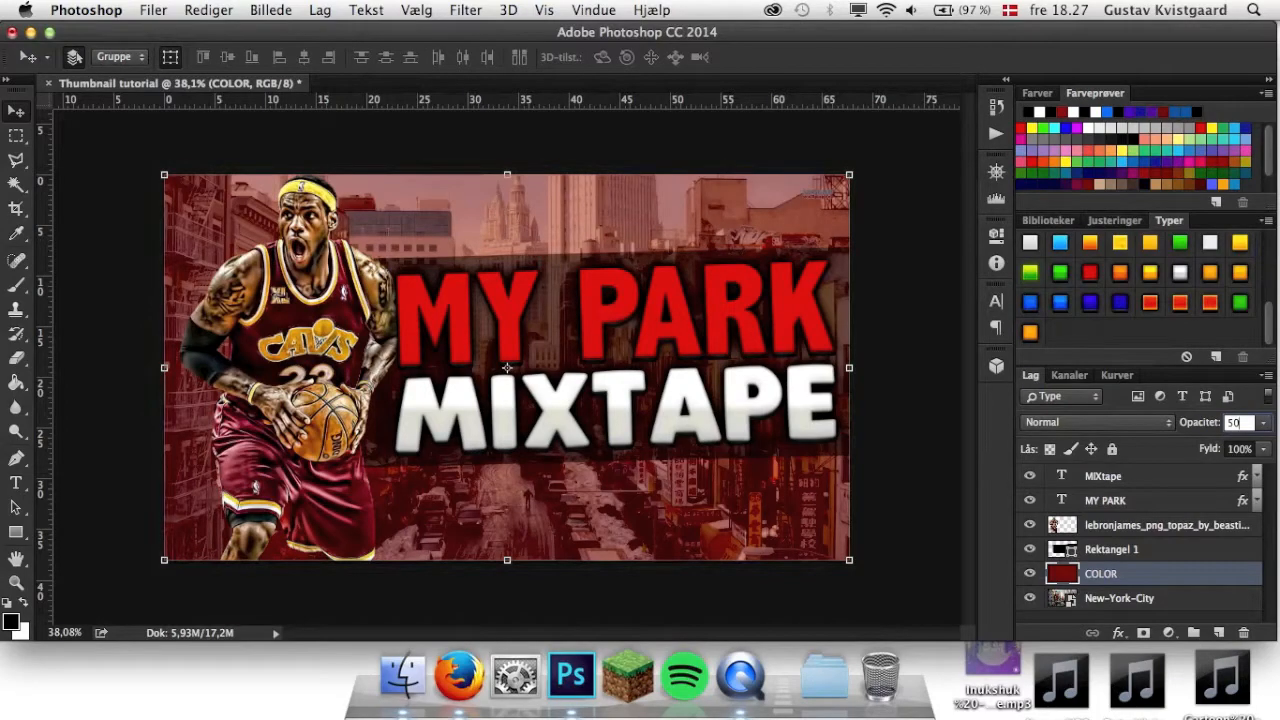
pyautogui.press('BackSpace')
pyautogui.press('BackSpace')
pyautogui.write('70')
pyautogui.press('Return')
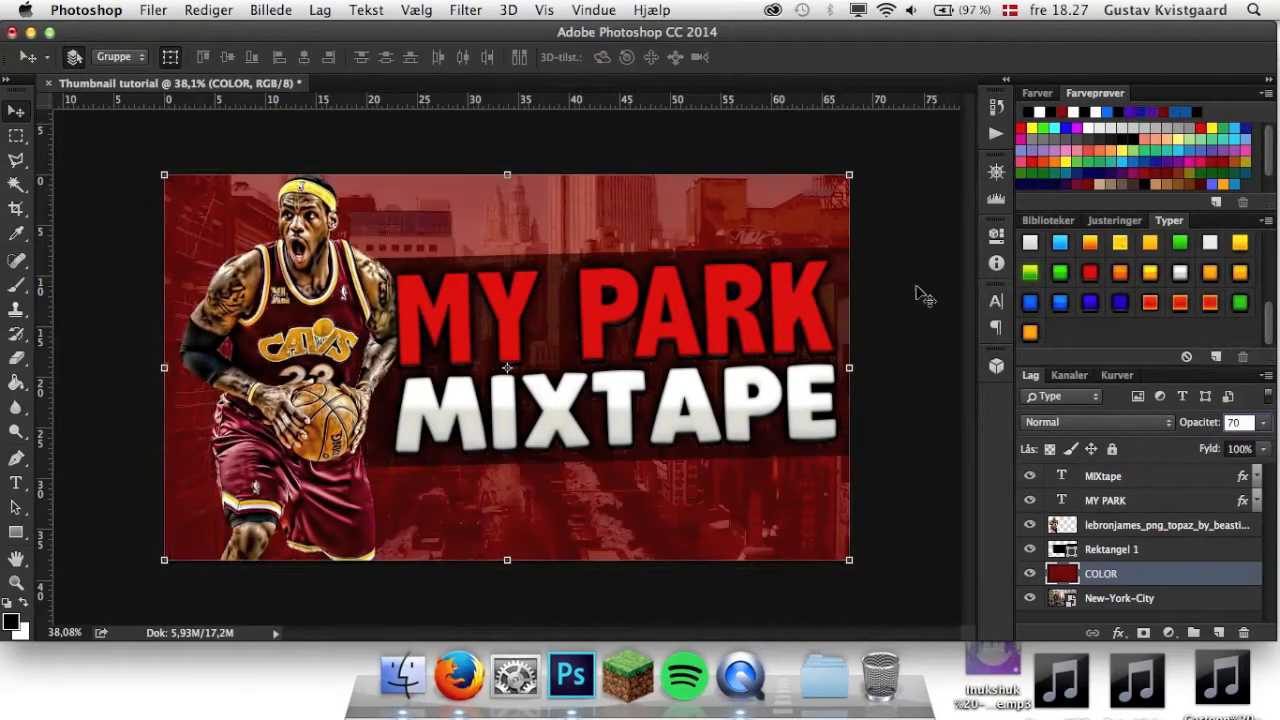
# Apply a Gaussian blur with a 15 pixel radius to the New-York-City layer.
pyautogui.click(1188, 600)
pyautogui.click(508, 10)
pyautogui.moveTo(466, 10)
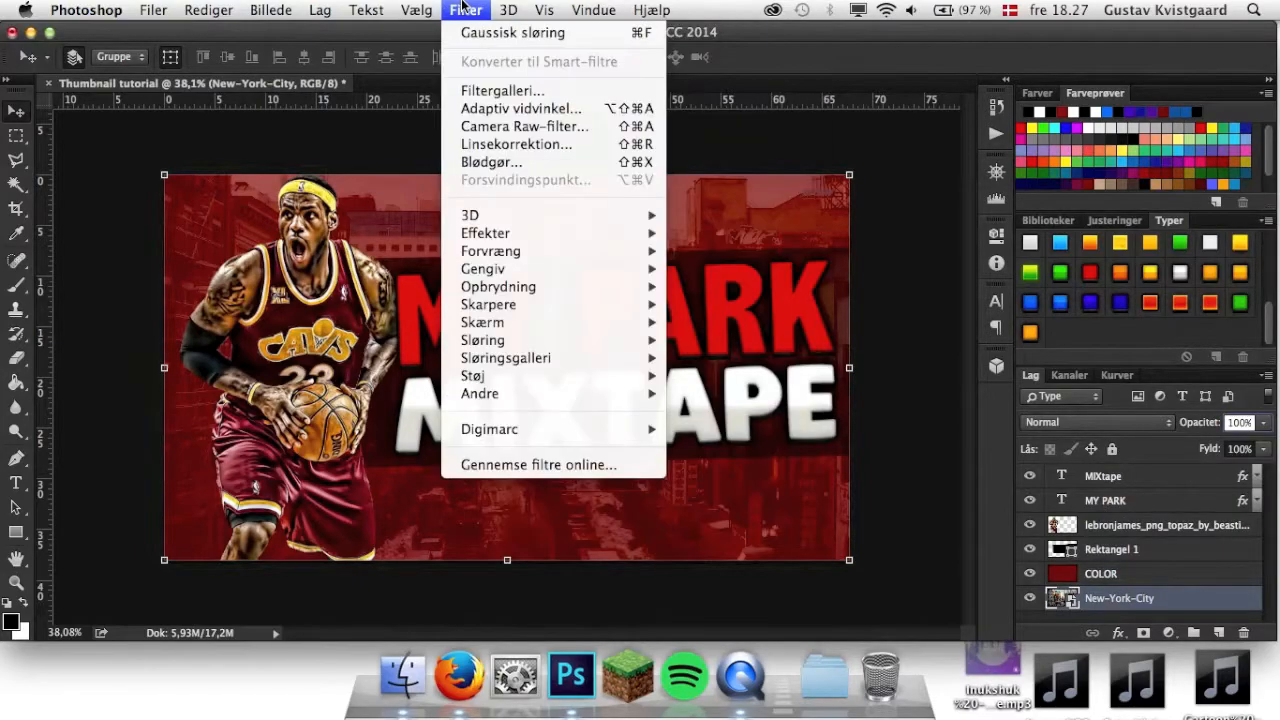
pyautogui.moveTo(518, 327)
pyautogui.moveTo(565, 341)
pyautogui.click(716, 397)
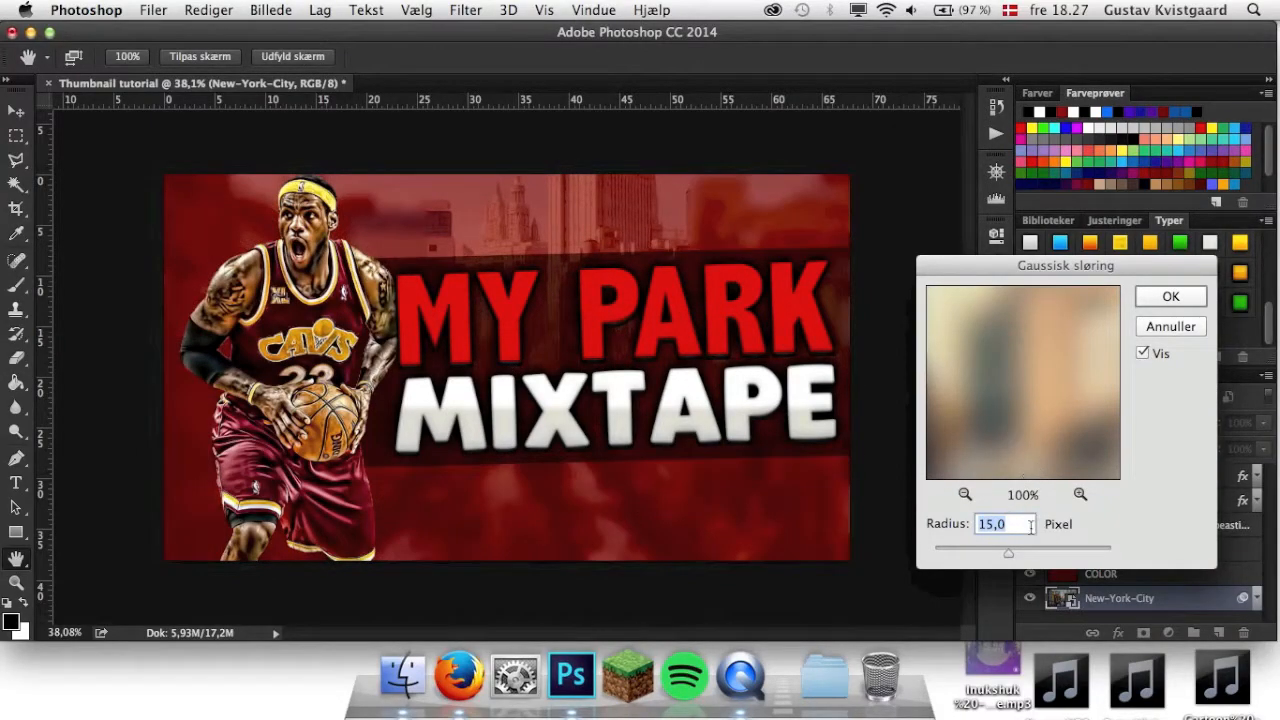
pyautogui.click(1165, 296)
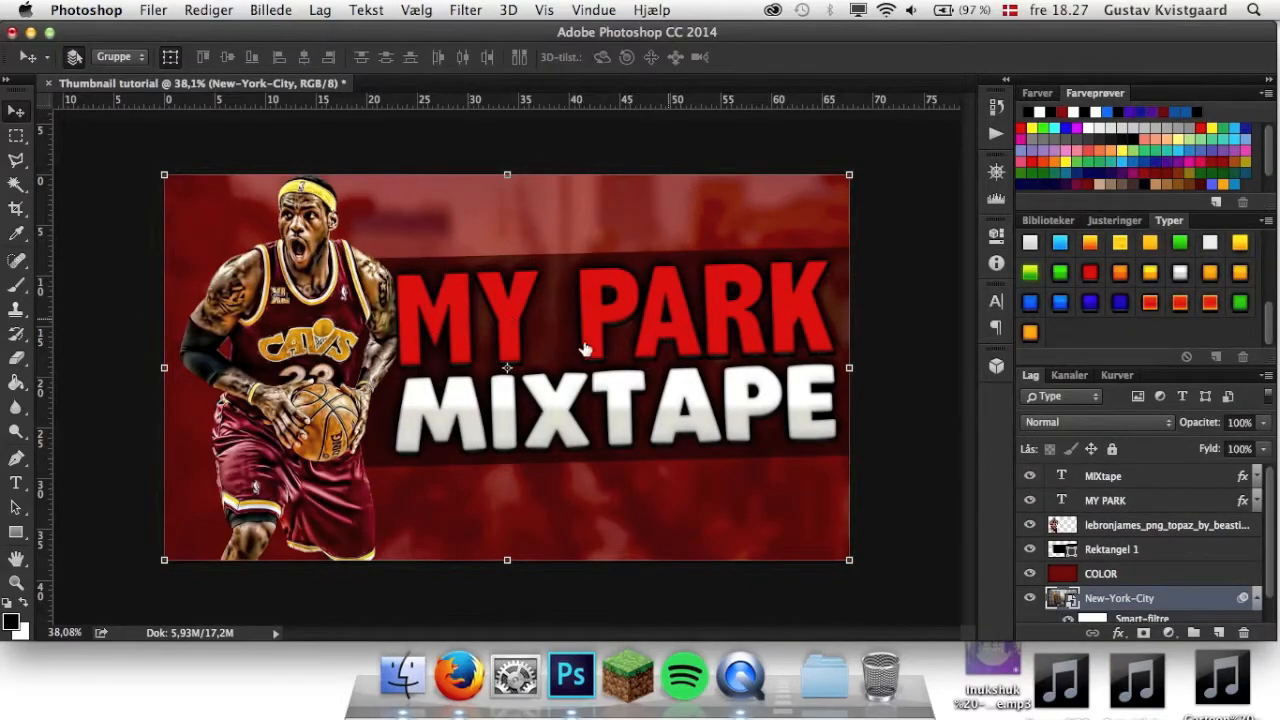
# Merge the COLOR and New-York-City layers into a single background layer.
pyautogui.scroll(-2, 1150, 604)
pyautogui.click(1257, 572)
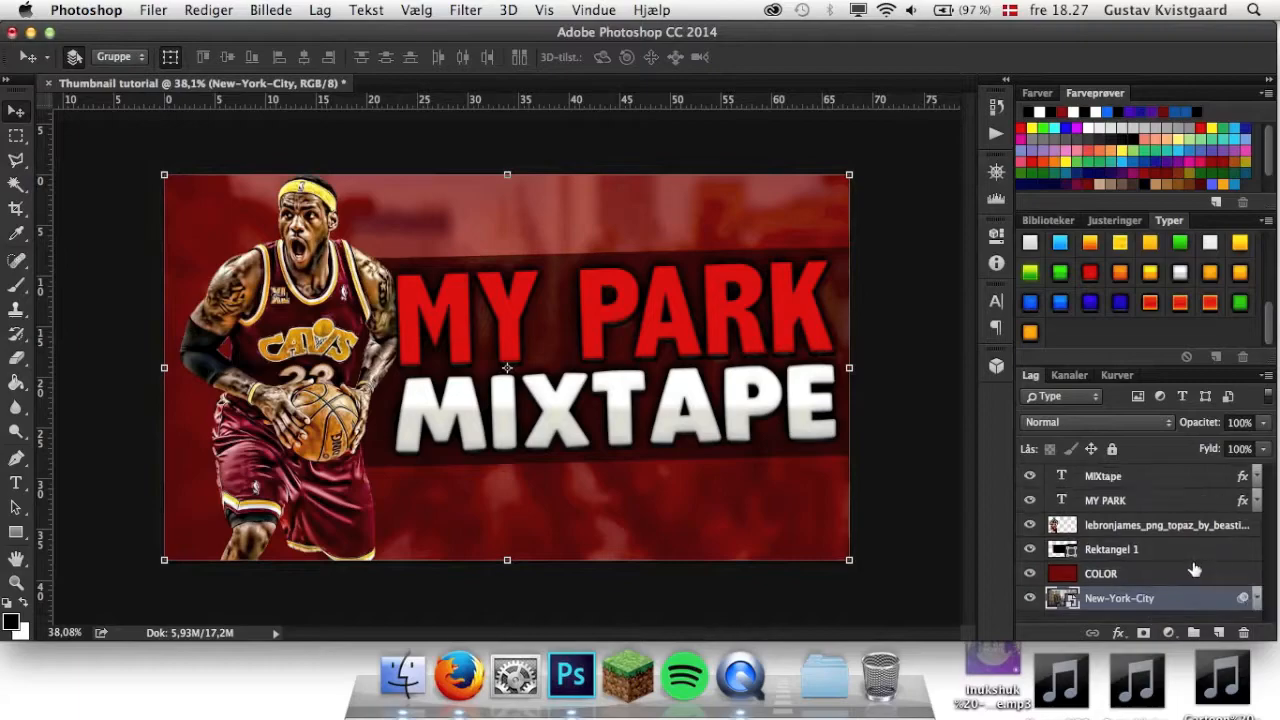
pyautogui.press('Delete')
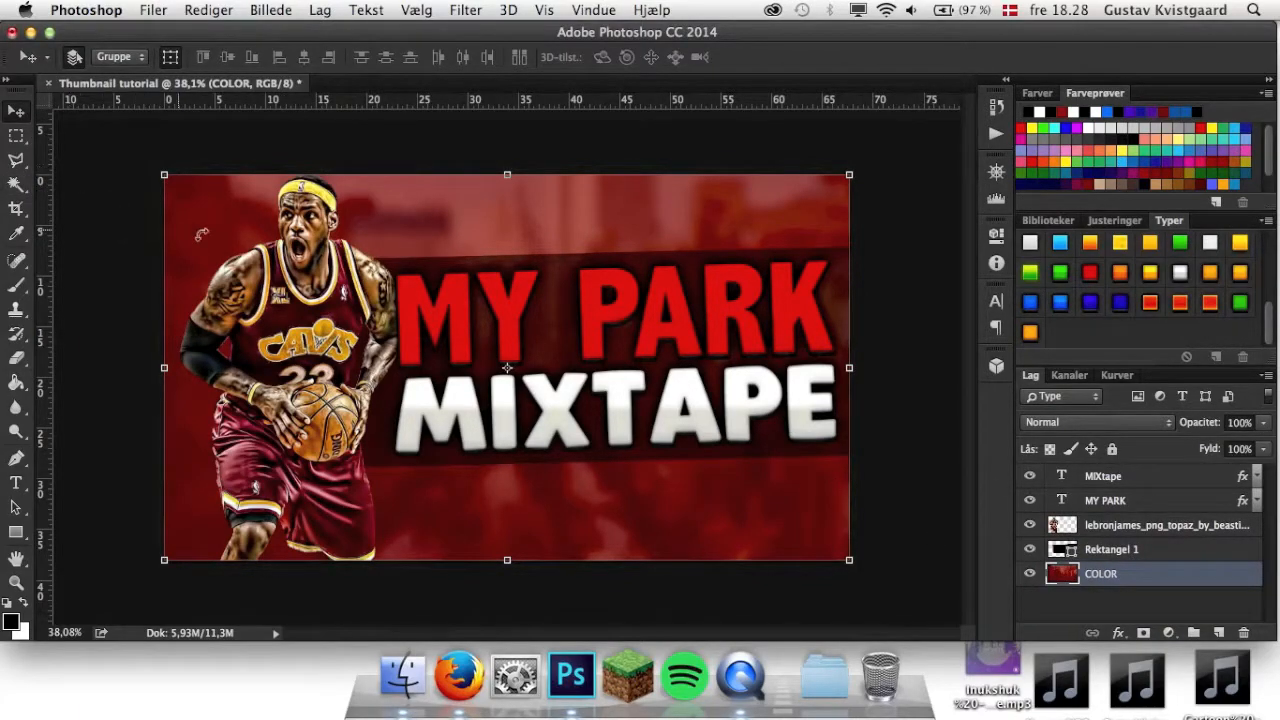
# Bring the player layer above both title layers and shift the cutout slightly right so it overlaps the title's start.
pyautogui.moveTo(1155, 527); pyautogui.dragTo(1118, 468)
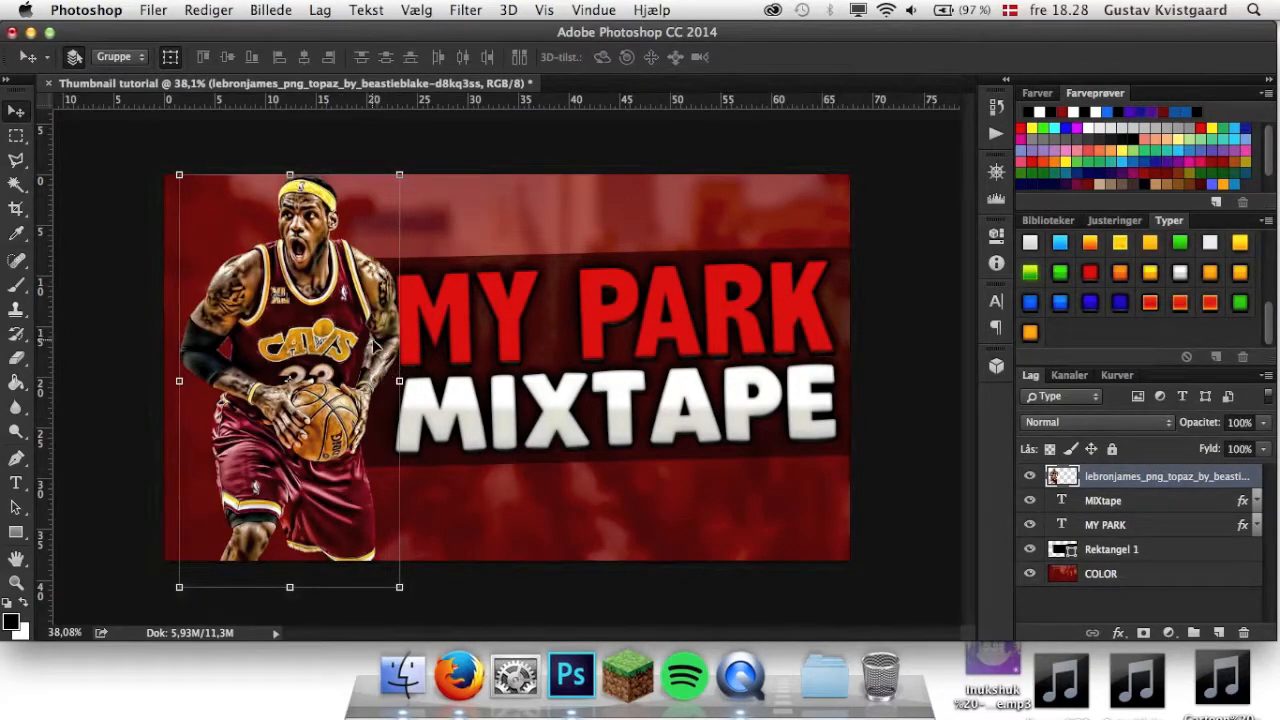
pyautogui.moveTo(382, 344); pyautogui.dragTo(386, 344)
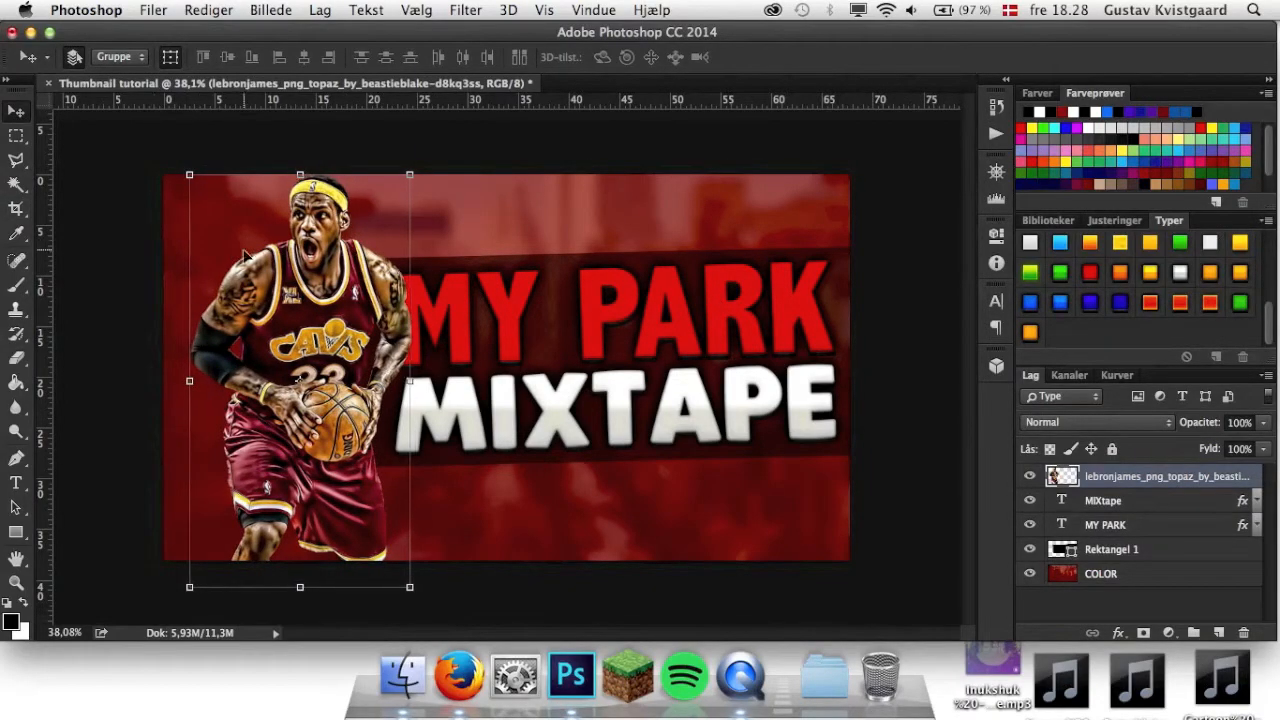
# Place grunge_surface_dark_scratches_18460_1920x1080.jpg from Finder over the whole canvas as the top layer.
pyautogui.click(403, 674)
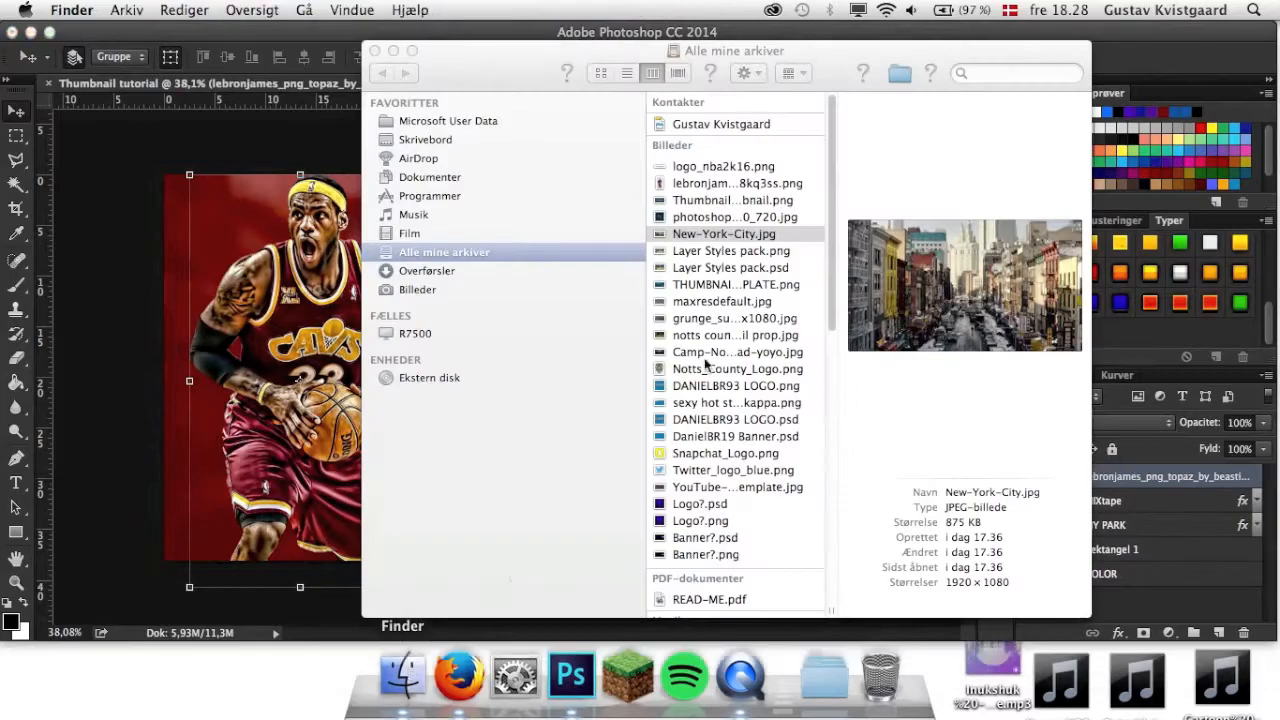
pyautogui.click(693, 318)
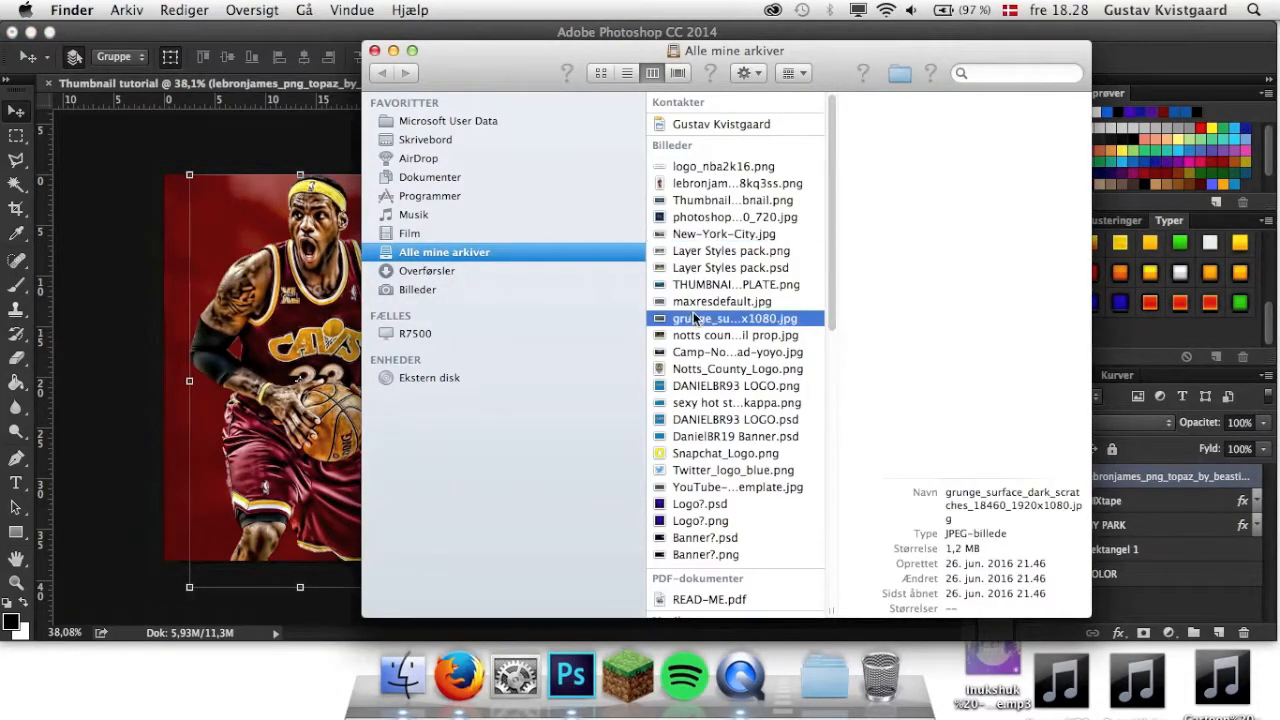
pyautogui.moveTo(705, 322); pyautogui.dragTo(288, 378)
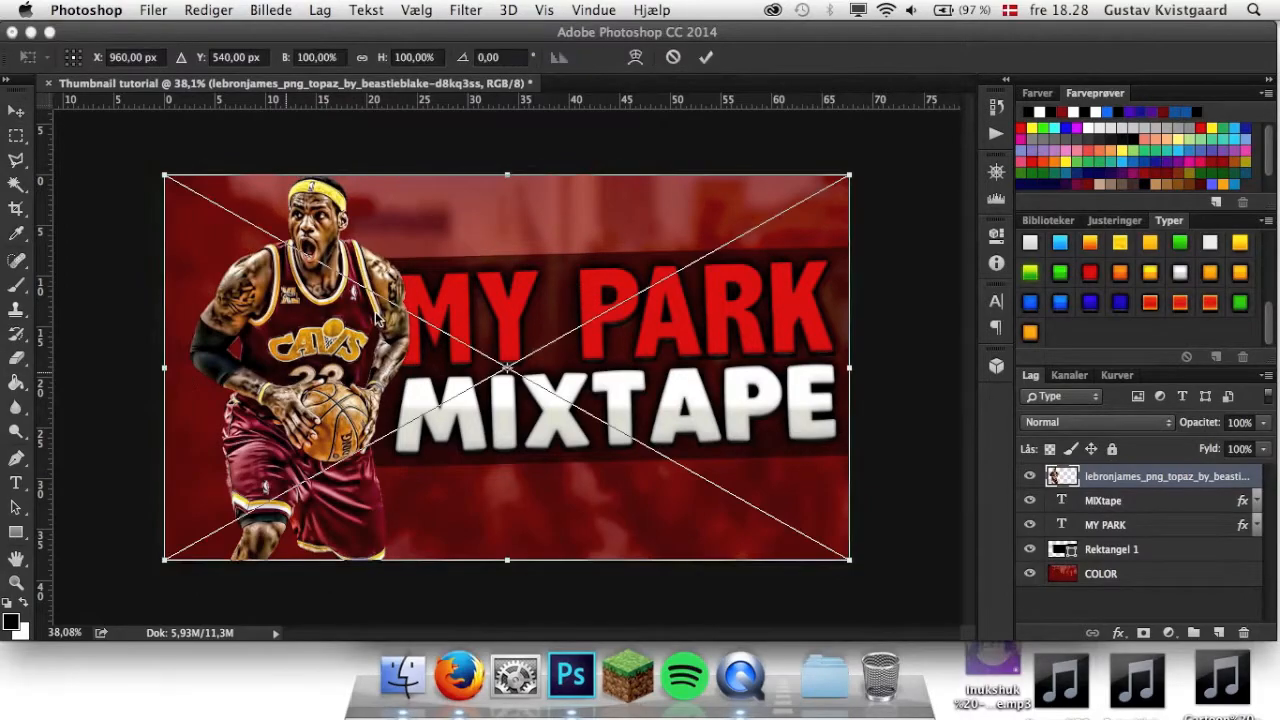
pyautogui.click(707, 57)
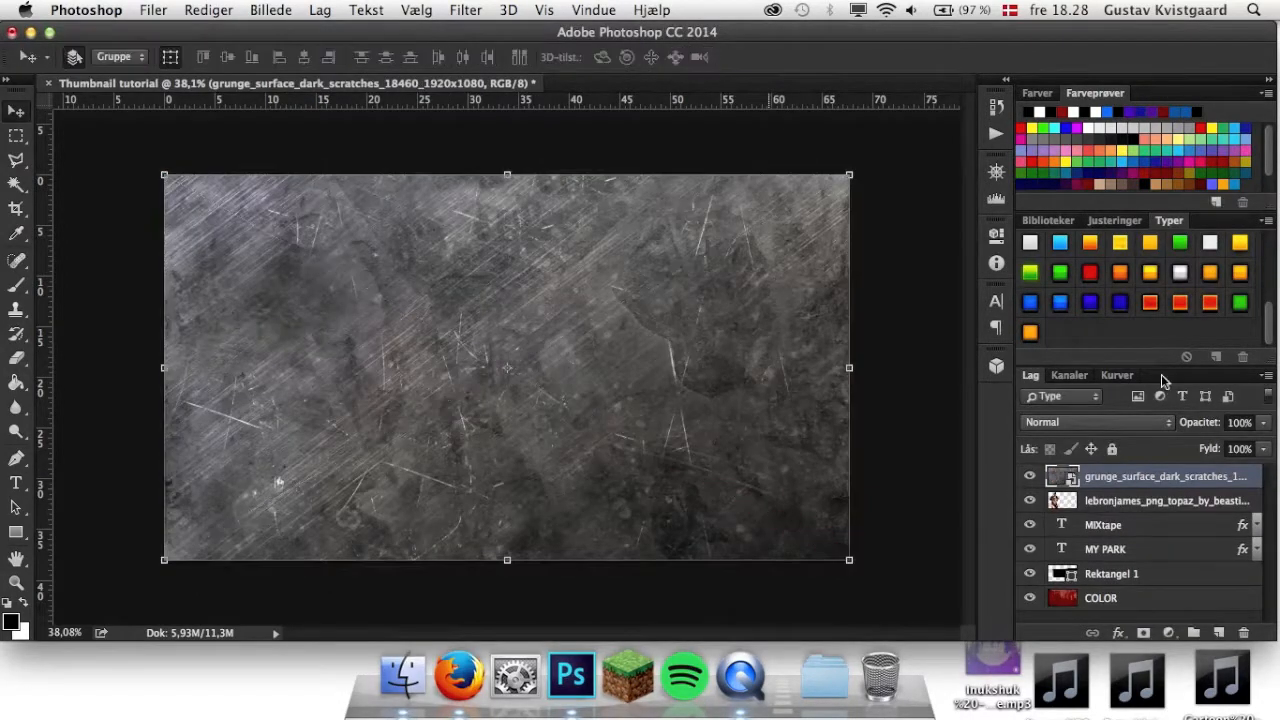
# Set the scratch texture layer's fill to 50% and its opacity to 40%.
pyautogui.click(1239, 448)
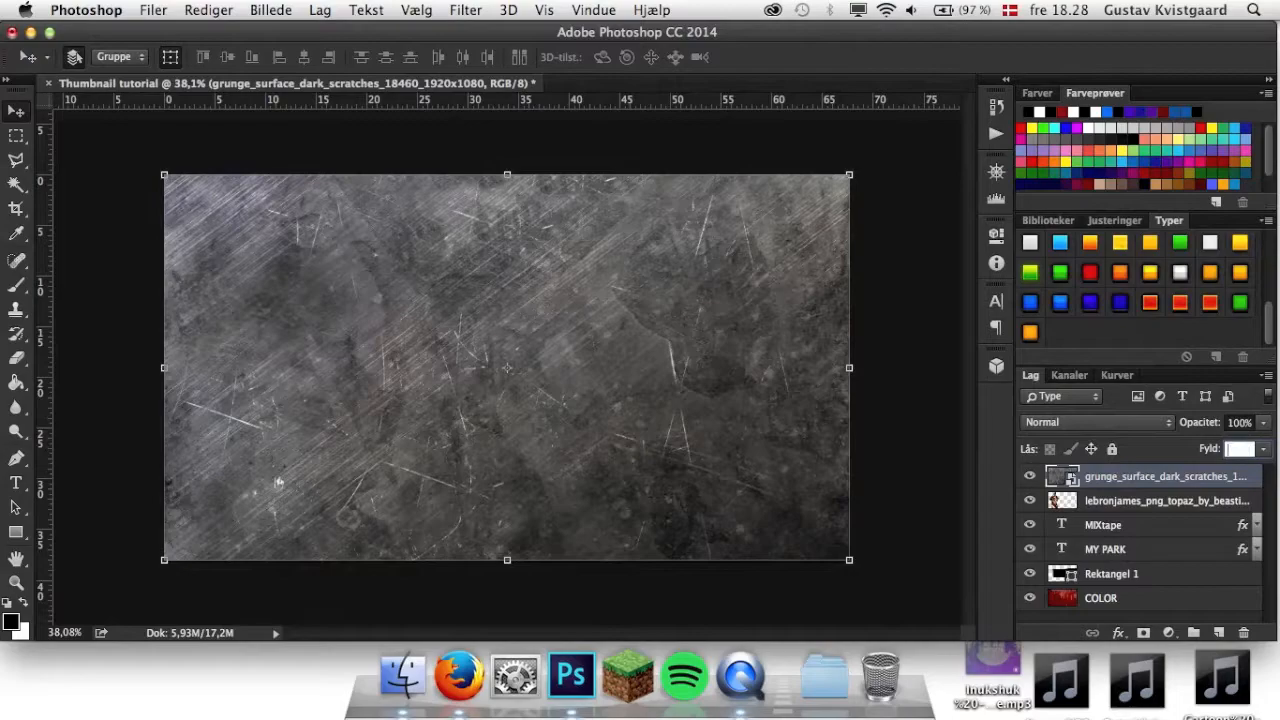
pyautogui.write('50')
pyautogui.press('Return')
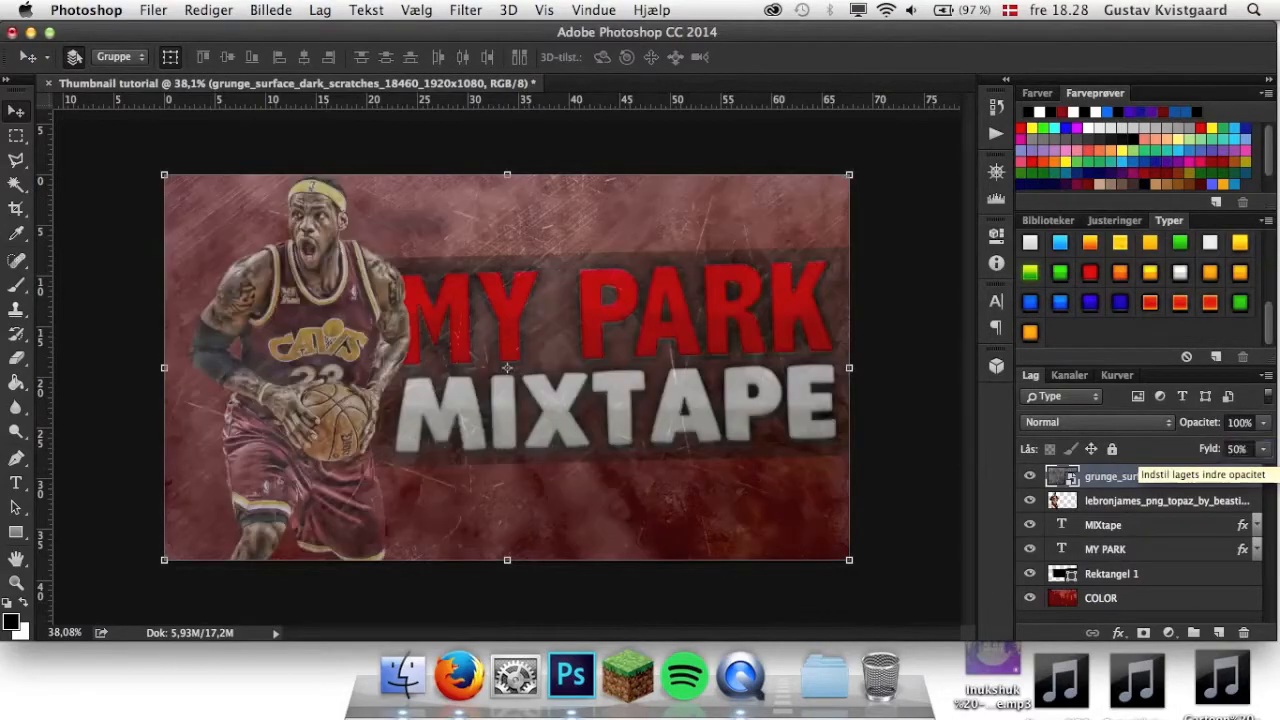
pyautogui.click(1239, 422)
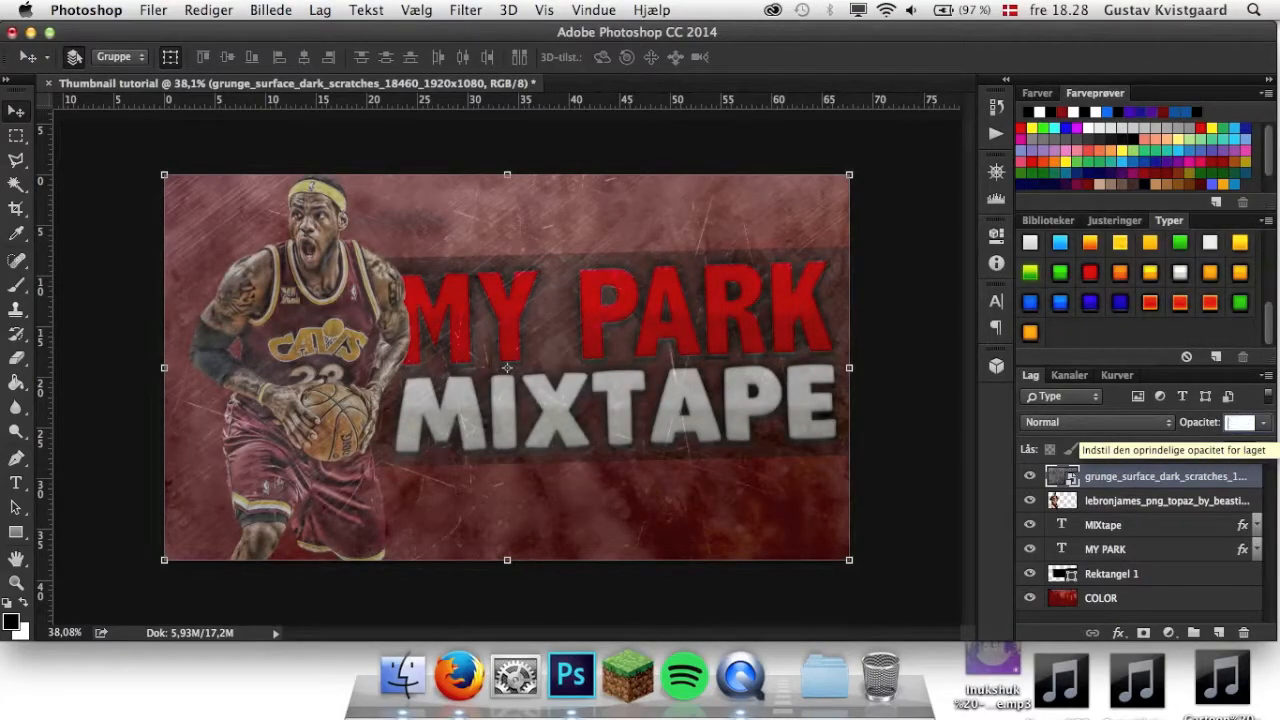
pyautogui.press('Return')
pyautogui.press('Return')
pyautogui.click(1244, 422)
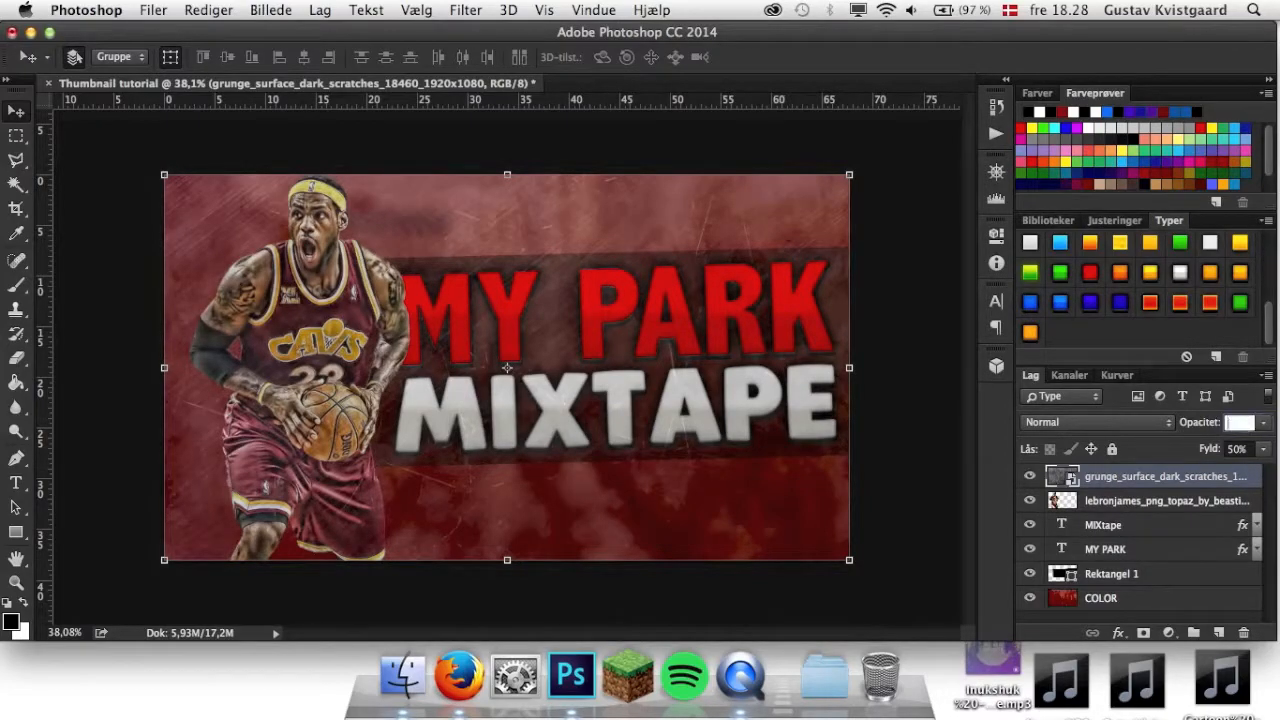
pyautogui.write('40')
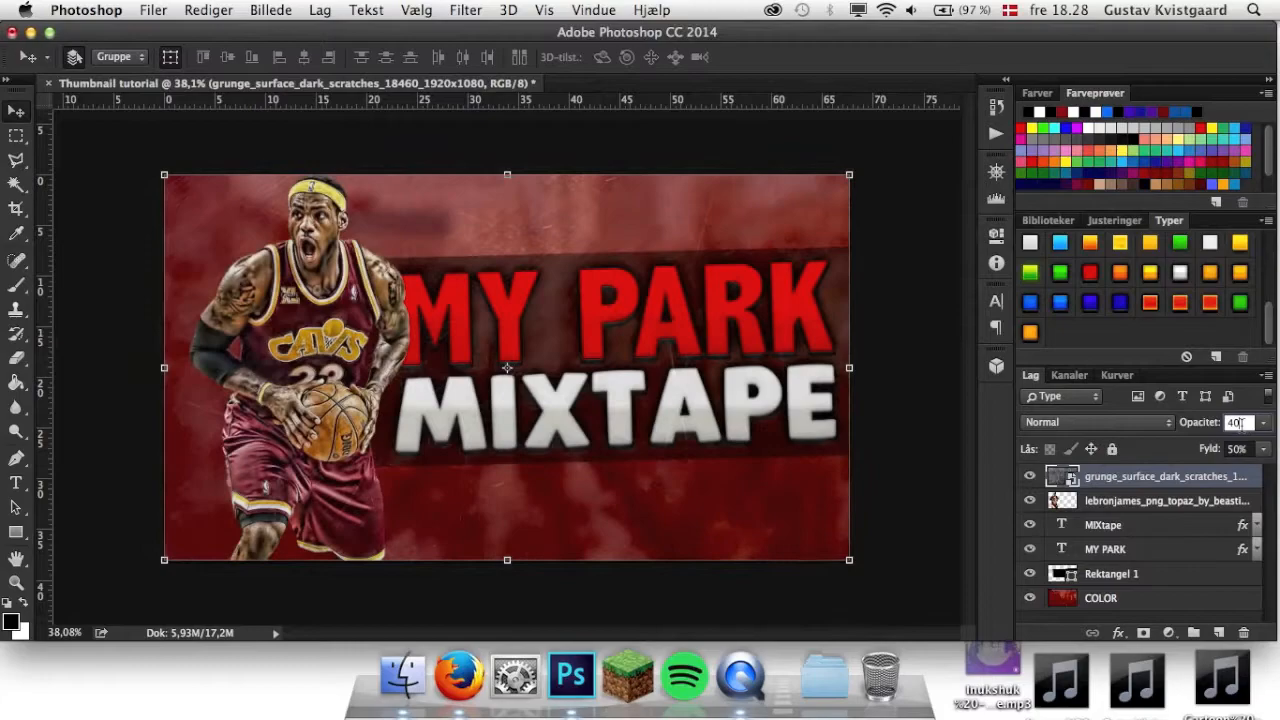
pyautogui.press('Return')
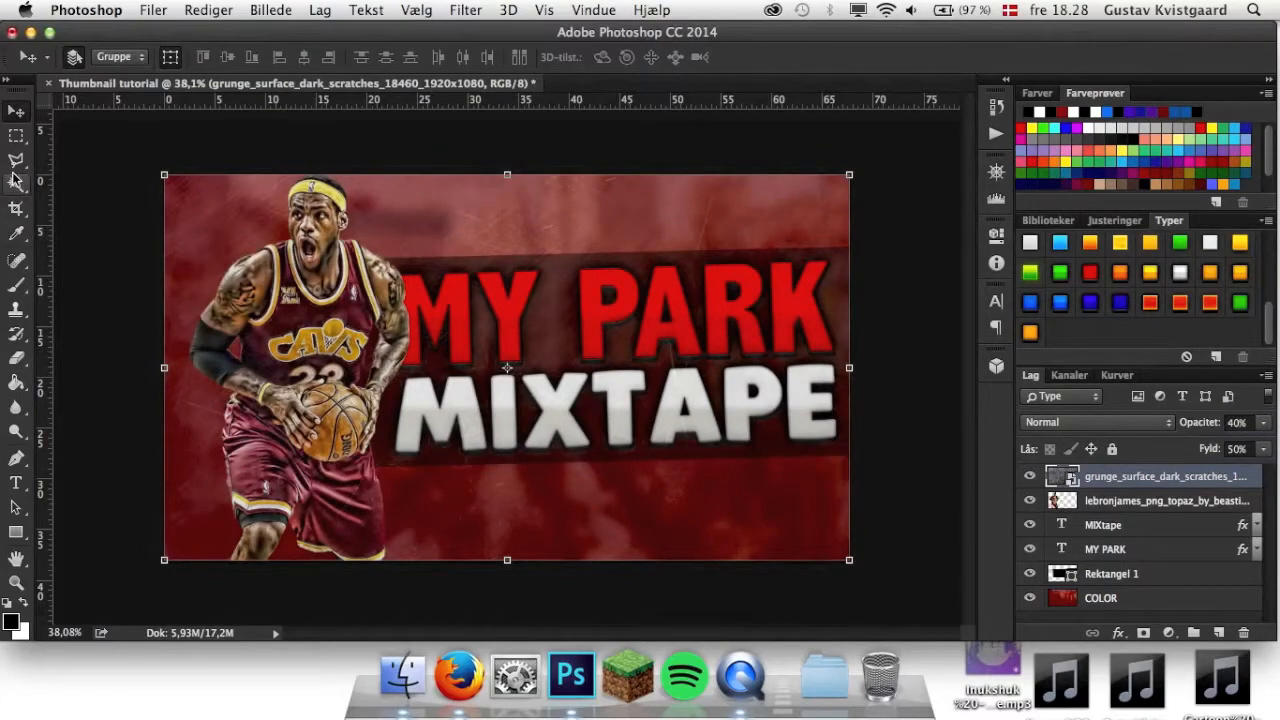
# Rasterize the scratch texture layer and erase it along the canvas edges and around the player with the 174 px Eraser.
pyautogui.rightClick(1163, 477)
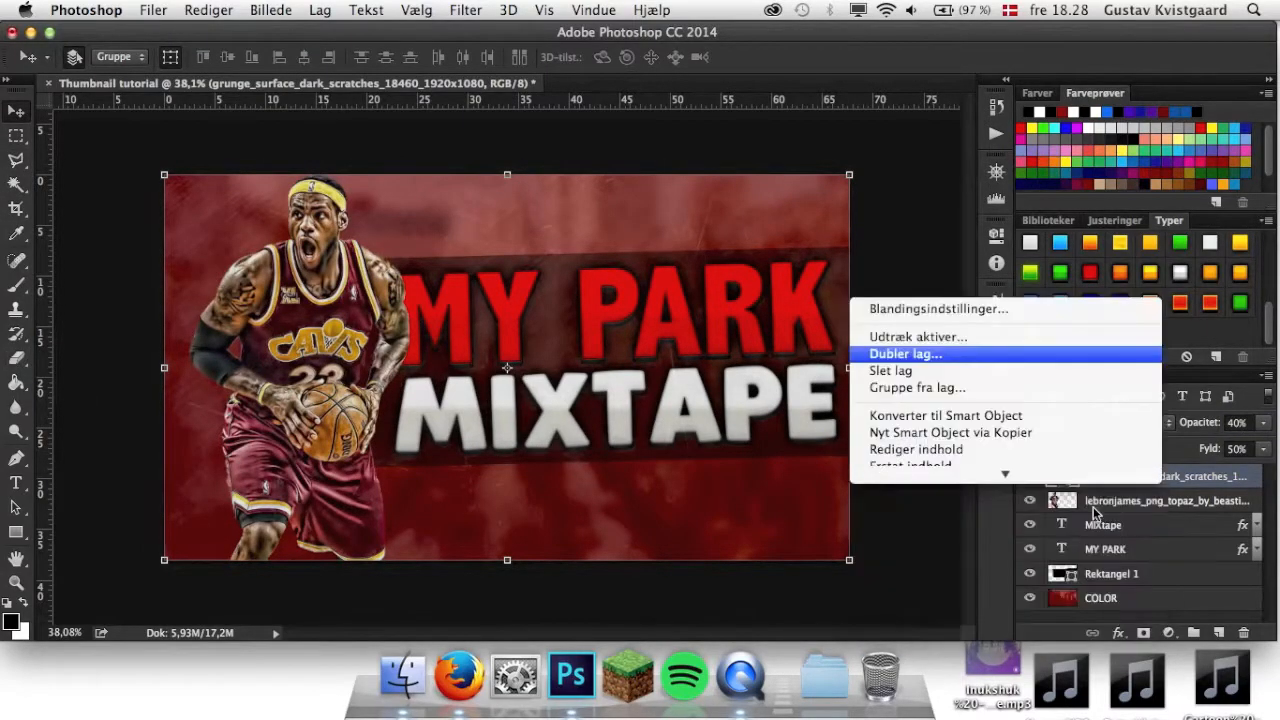
pyautogui.click(923, 243)
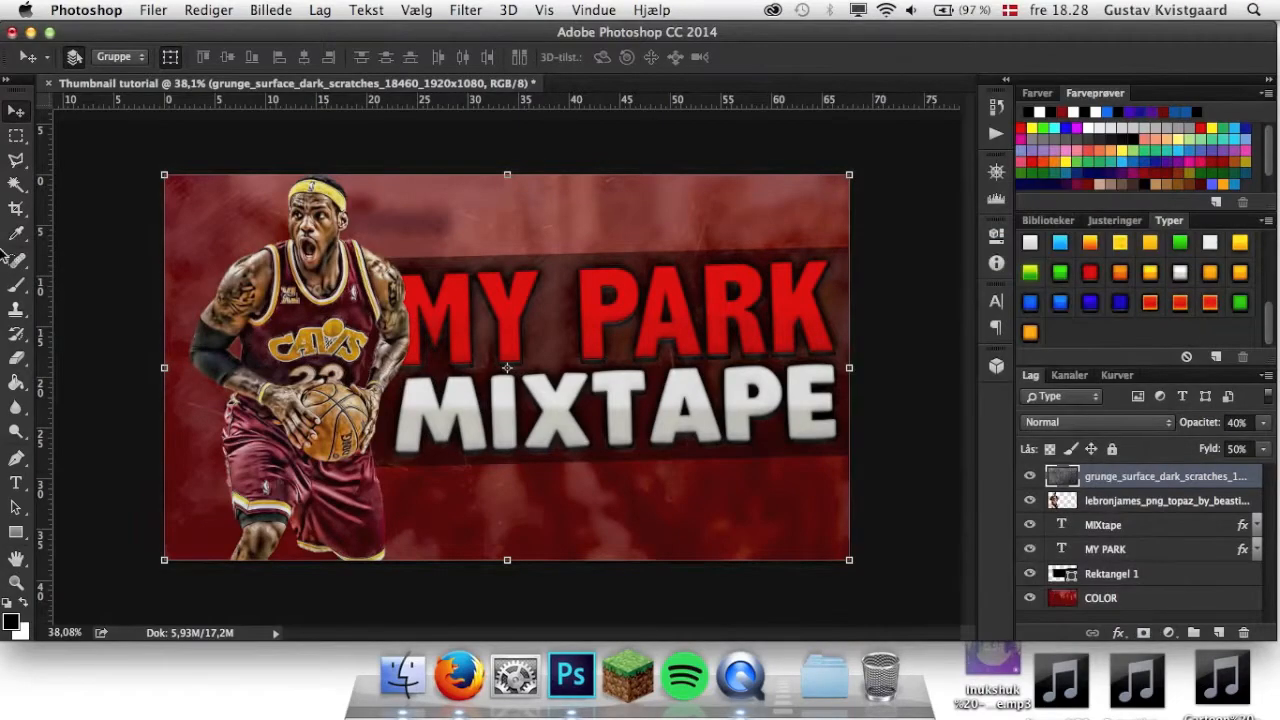
pyautogui.click(16, 358)
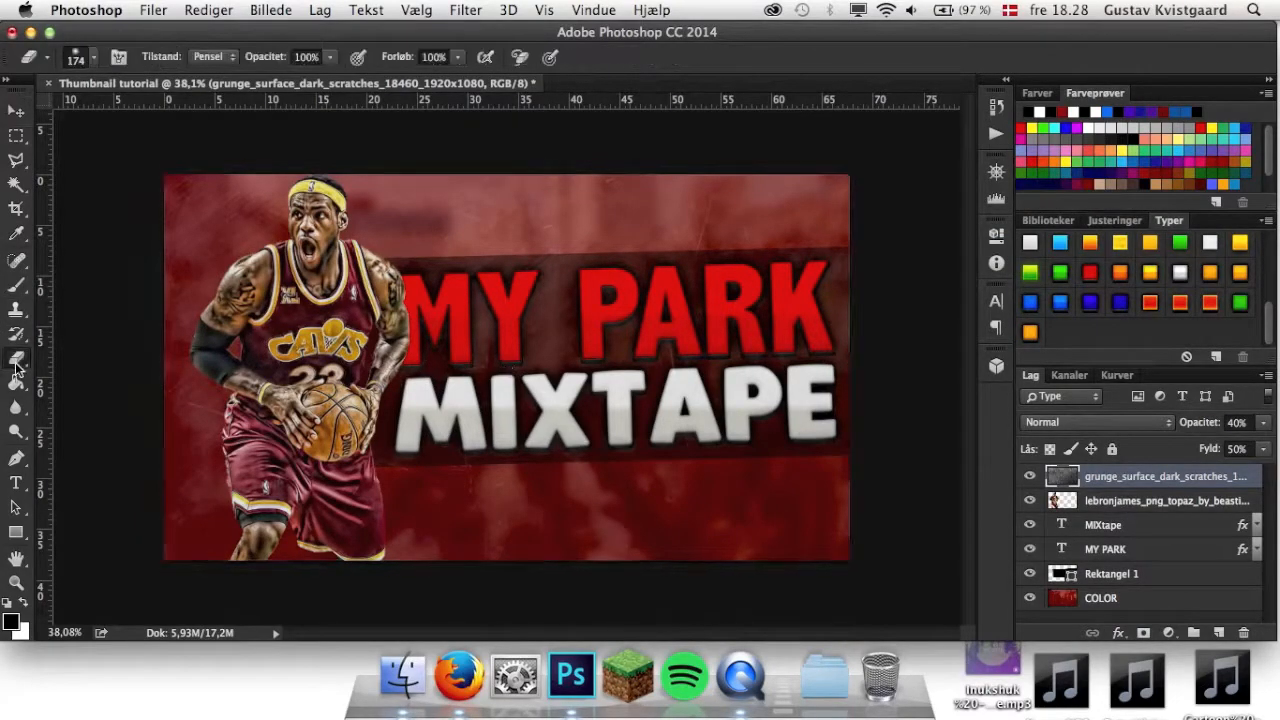
pyautogui.moveTo(155, 230)
pyautogui.mouseDown()
pyautogui.moveTo(551, 220)
pyautogui.moveTo(429, 229)
pyautogui.moveTo(857, 237)
pyautogui.moveTo(543, 206)
pyautogui.mouseUp()
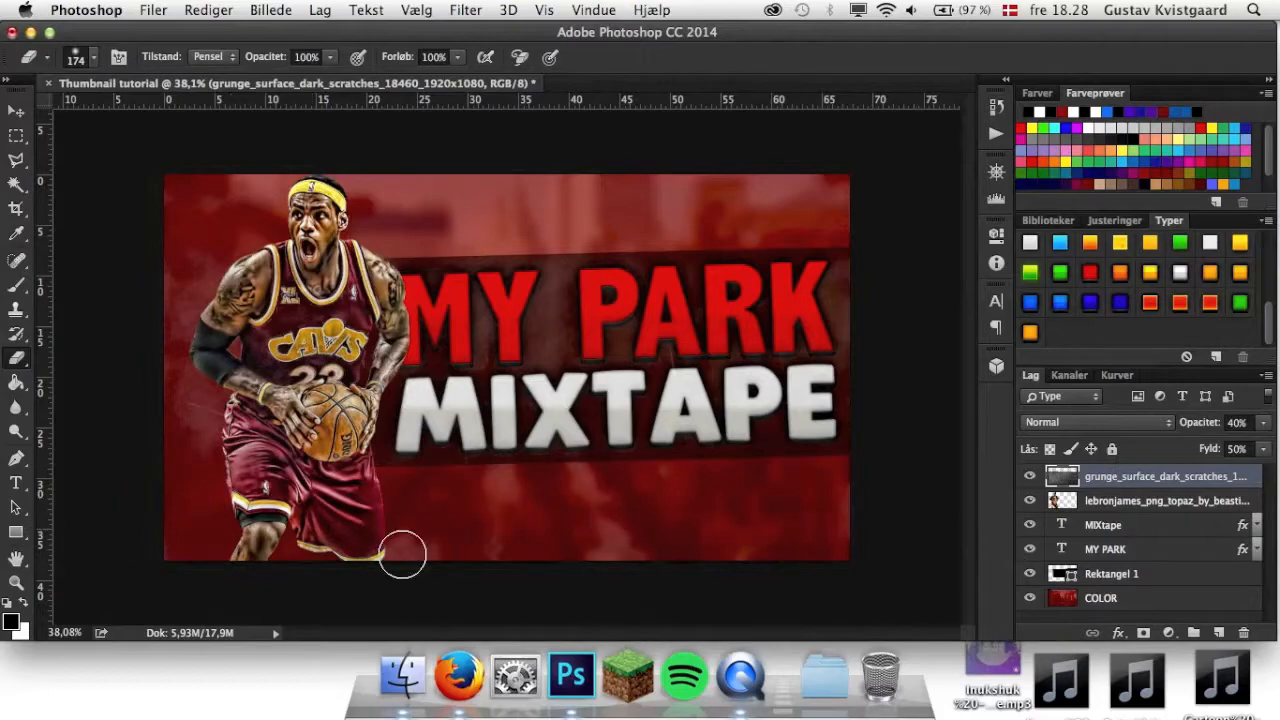
pyautogui.moveTo(207, 302)
pyautogui.mouseDown()
pyautogui.moveTo(138, 394)
pyautogui.moveTo(168, 341)
pyautogui.moveTo(161, 411)
pyautogui.moveTo(193, 421)
pyautogui.moveTo(189, 401)
pyautogui.moveTo(212, 421)
pyautogui.mouseUp()
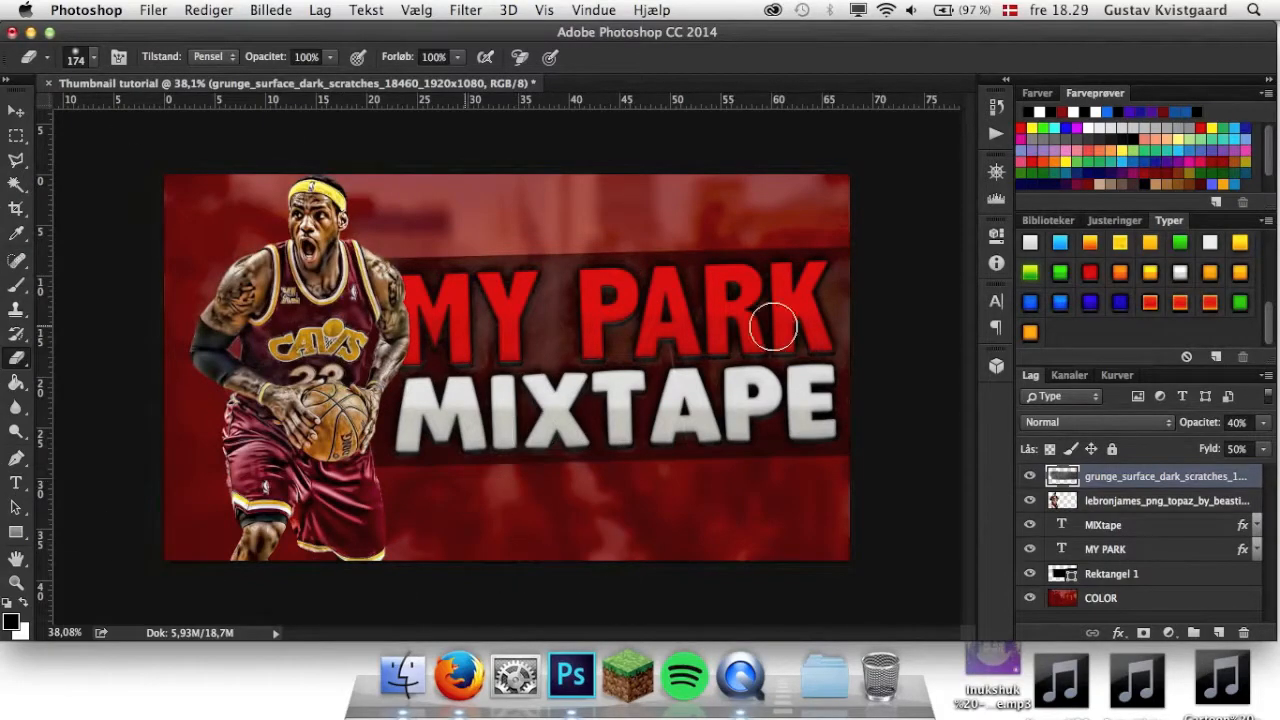
# Set the Eraser's opacity to 50% while working on the scratch texture layer, then switch back to the Move tool.
pyautogui.press('v')
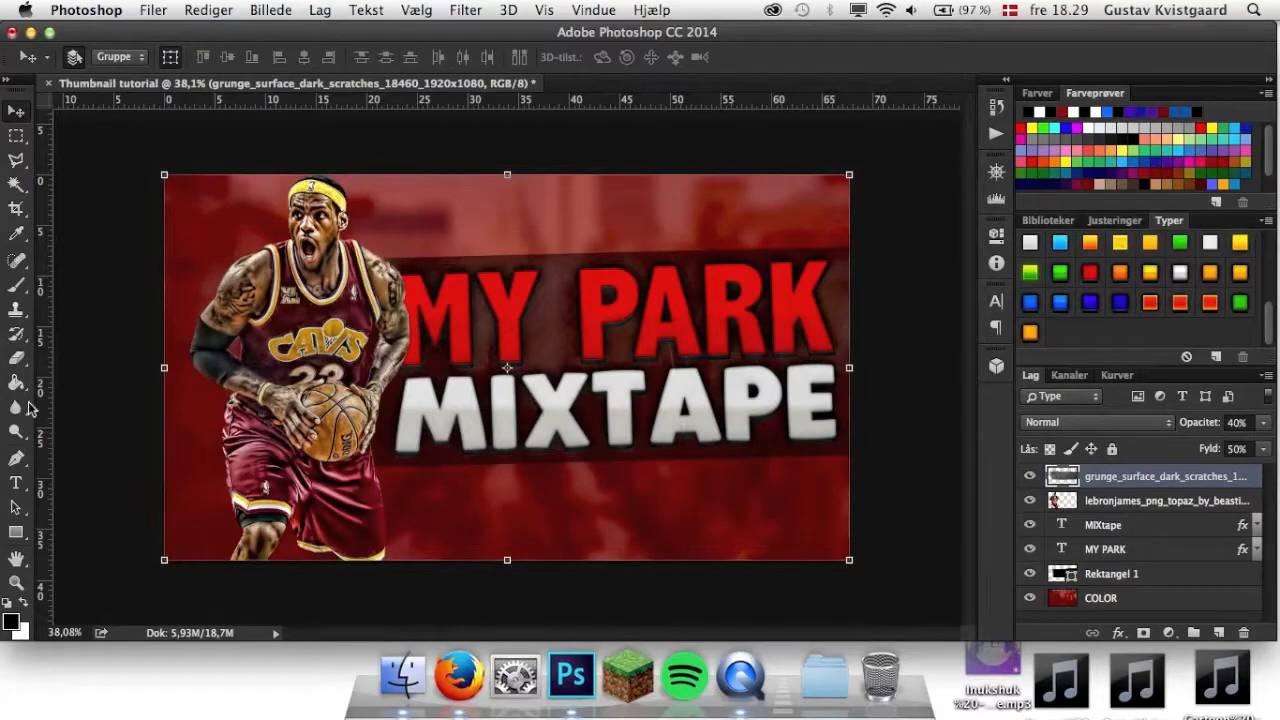
pyautogui.click(17, 357)
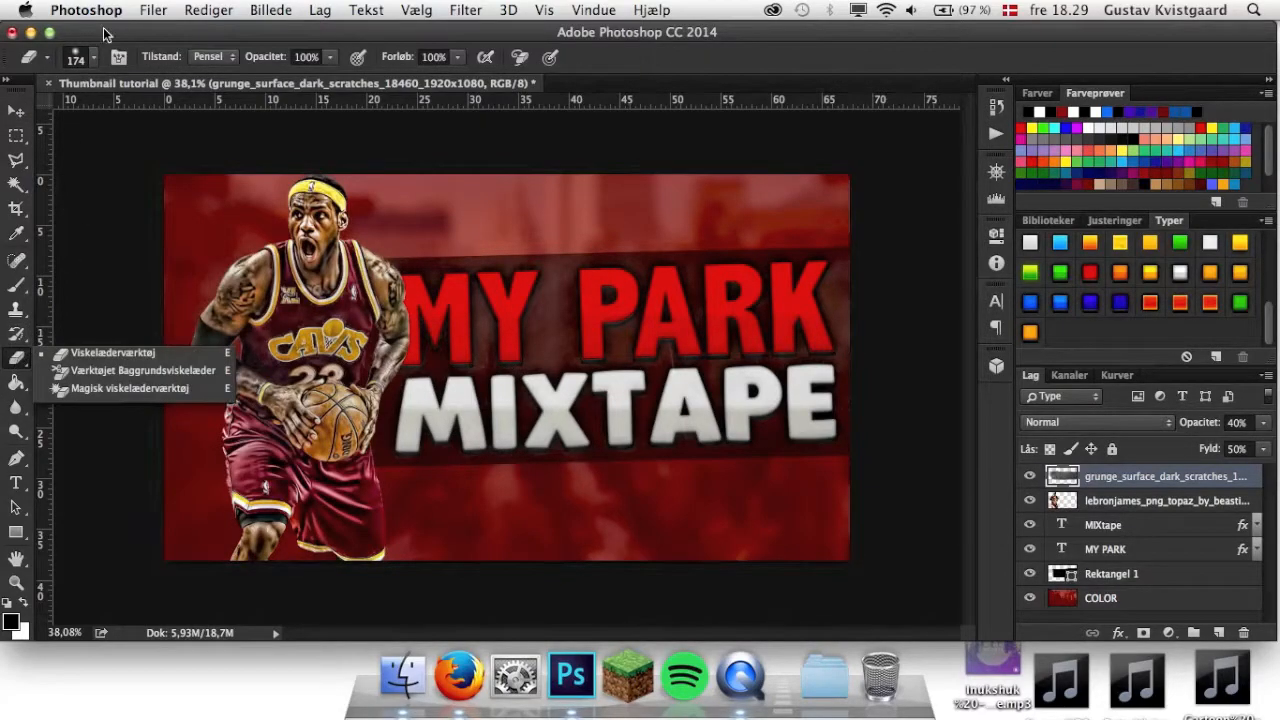
pyautogui.click(329, 58)
pyautogui.click(310, 57)
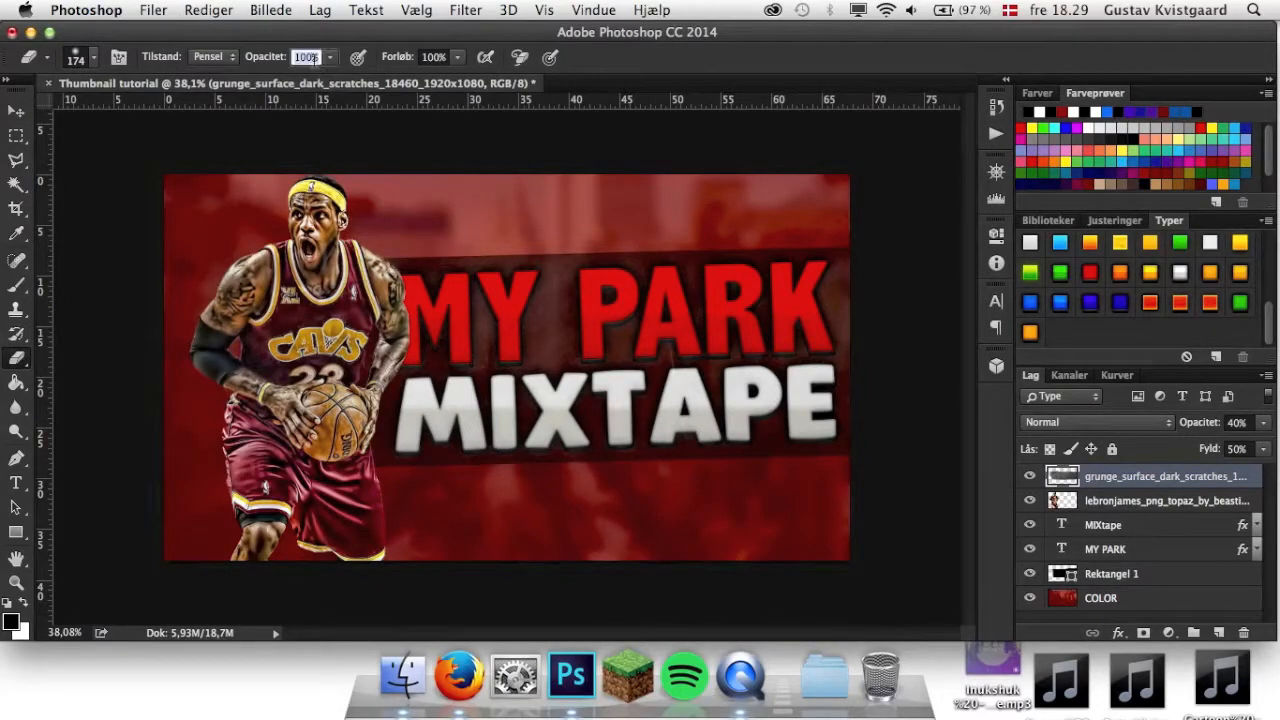
pyautogui.press('Return')
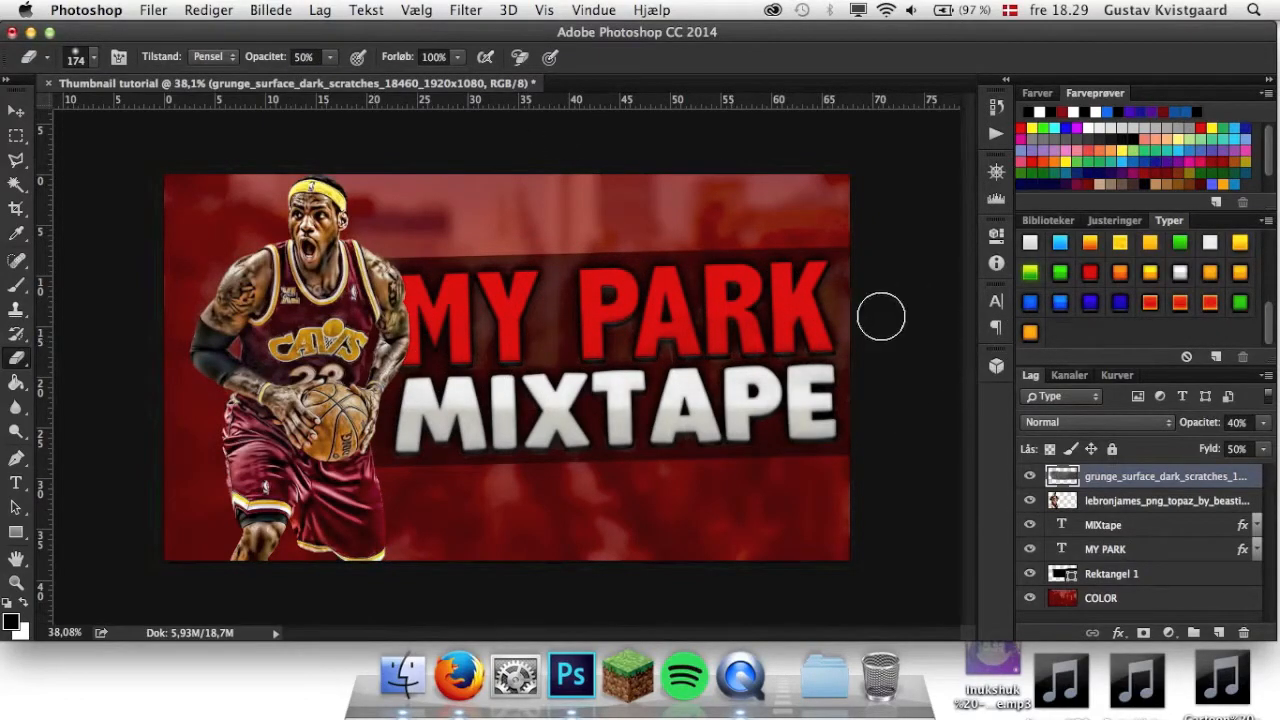
pyautogui.click(16, 110)
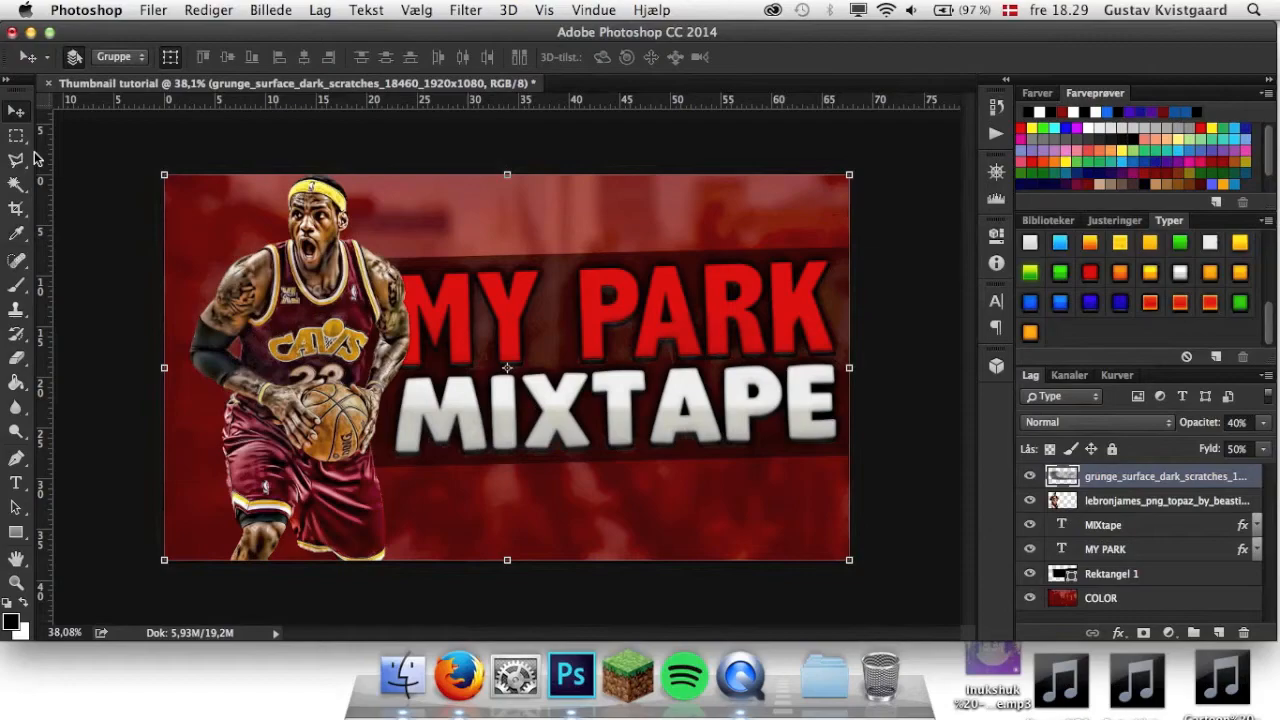
pyautogui.click(423, 667)
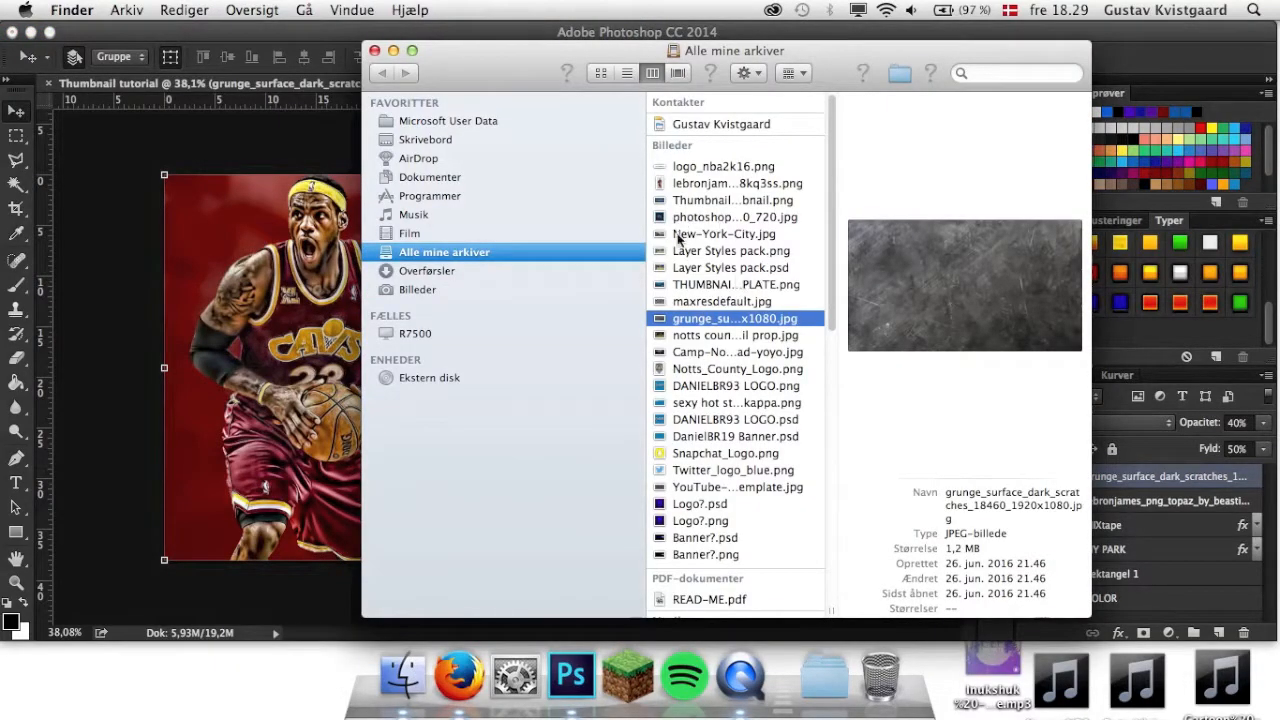
pyautogui.doubleClick(740, 301)
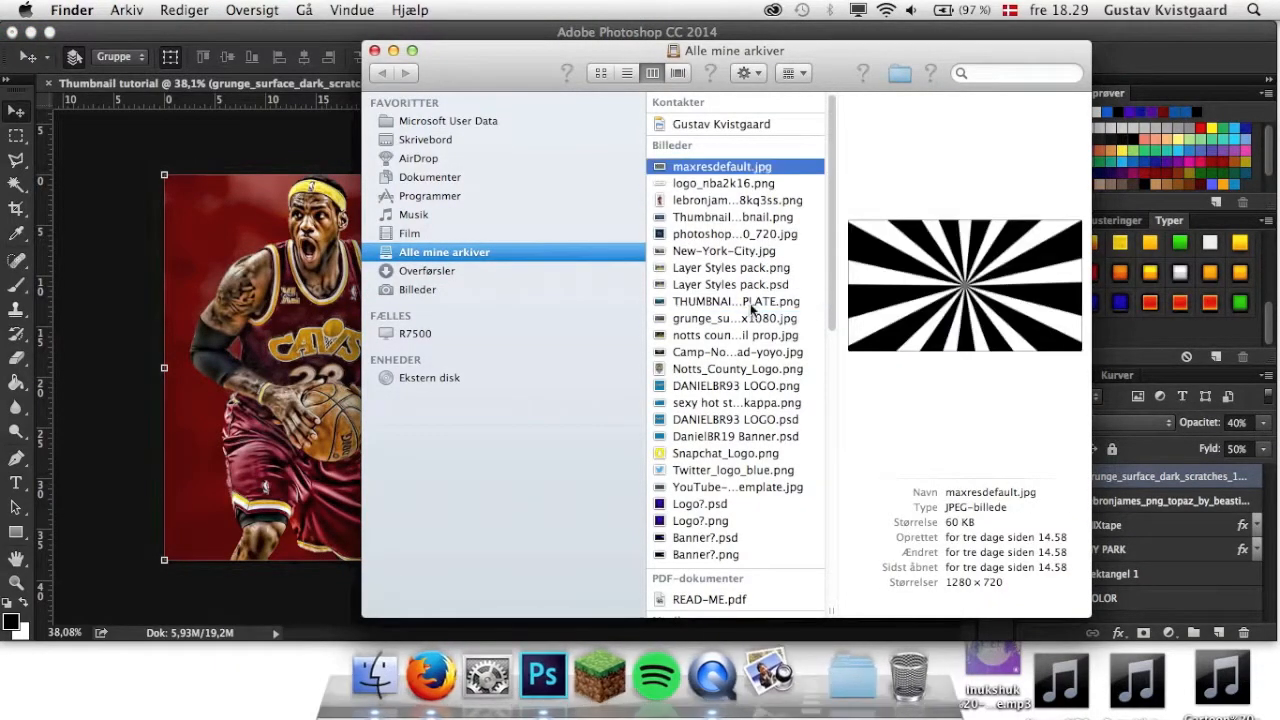
pyautogui.rightClick(775, 653)
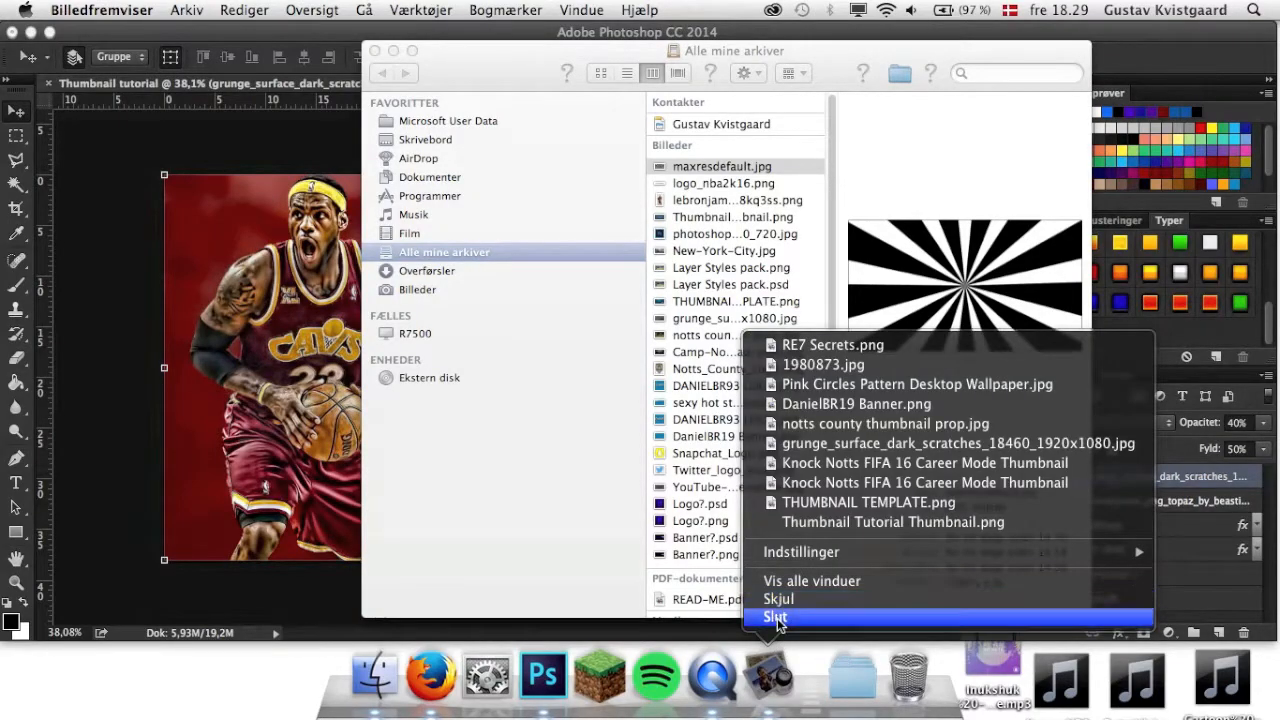
pyautogui.click(778, 618)
pyautogui.rightClick(768, 672)
pyautogui.click(17, 36)
# Place the sunburst image maxresdefault.jpg from Finder, scaled to about 160% and centred so it covers the whole canvas.
pyautogui.click(403, 673)
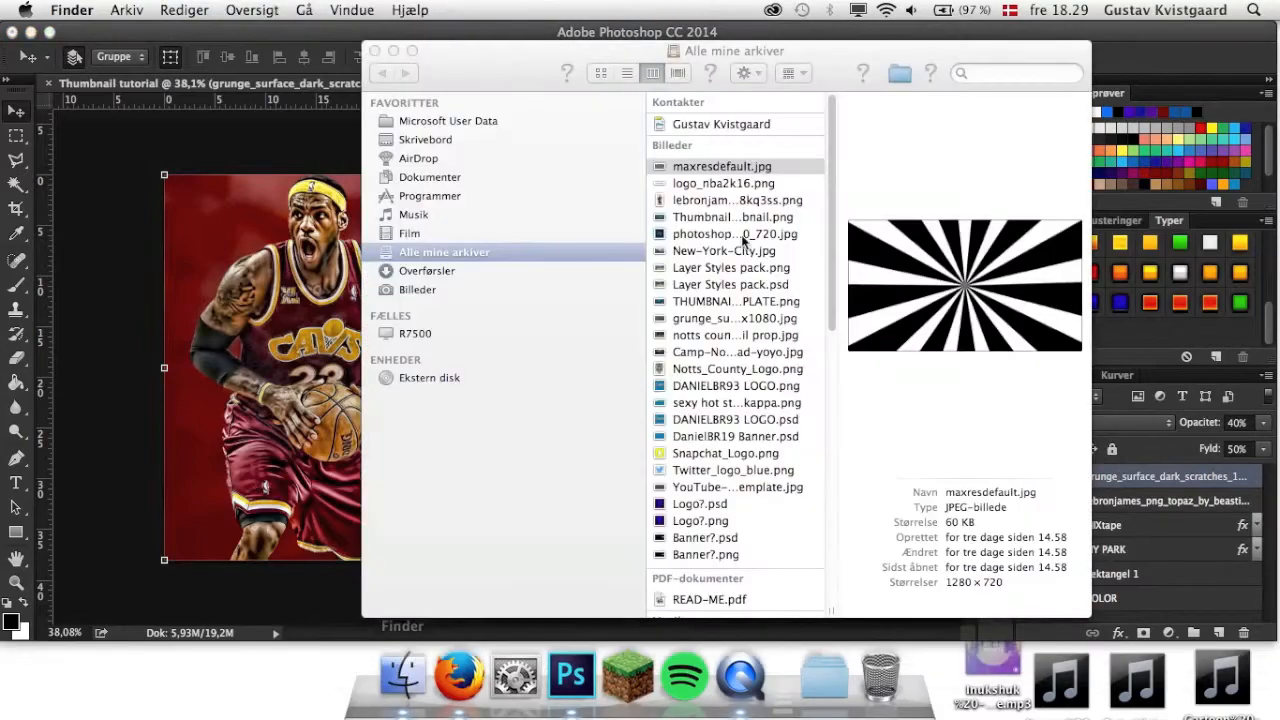
pyautogui.moveTo(740, 167); pyautogui.dragTo(248, 420)
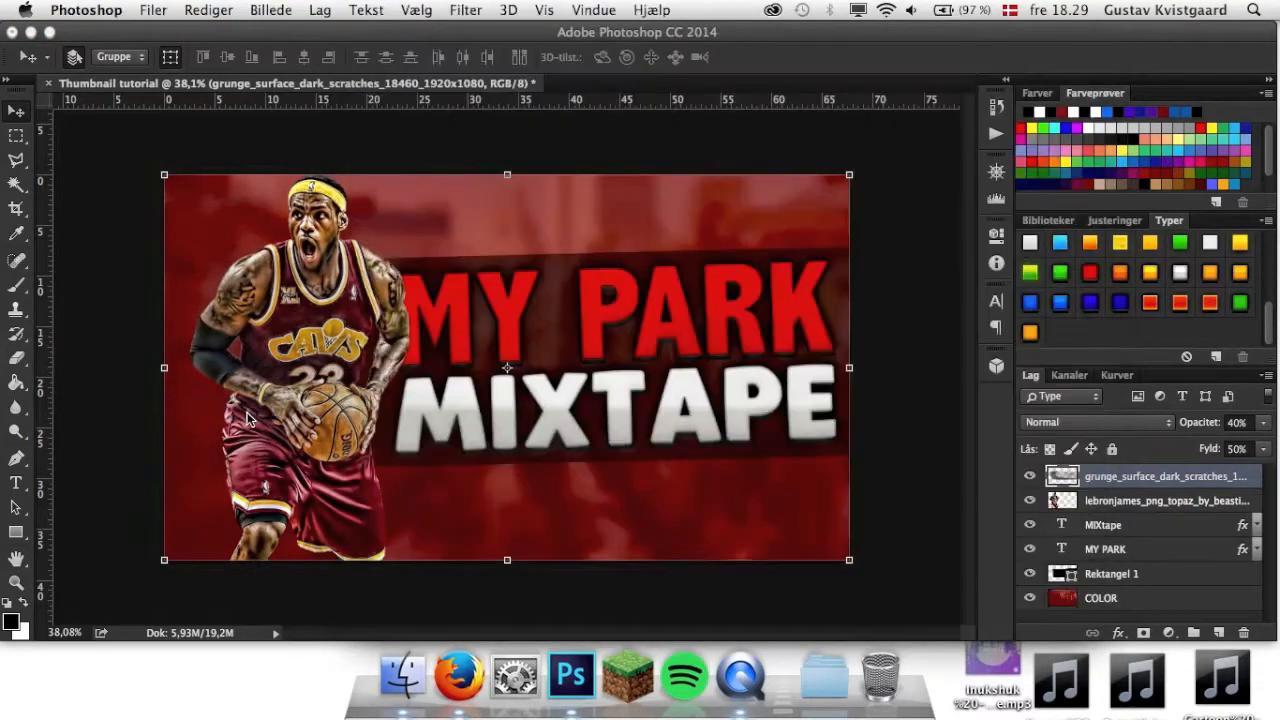
pyautogui.moveTo(517, 422); pyautogui.dragTo(350, 343)
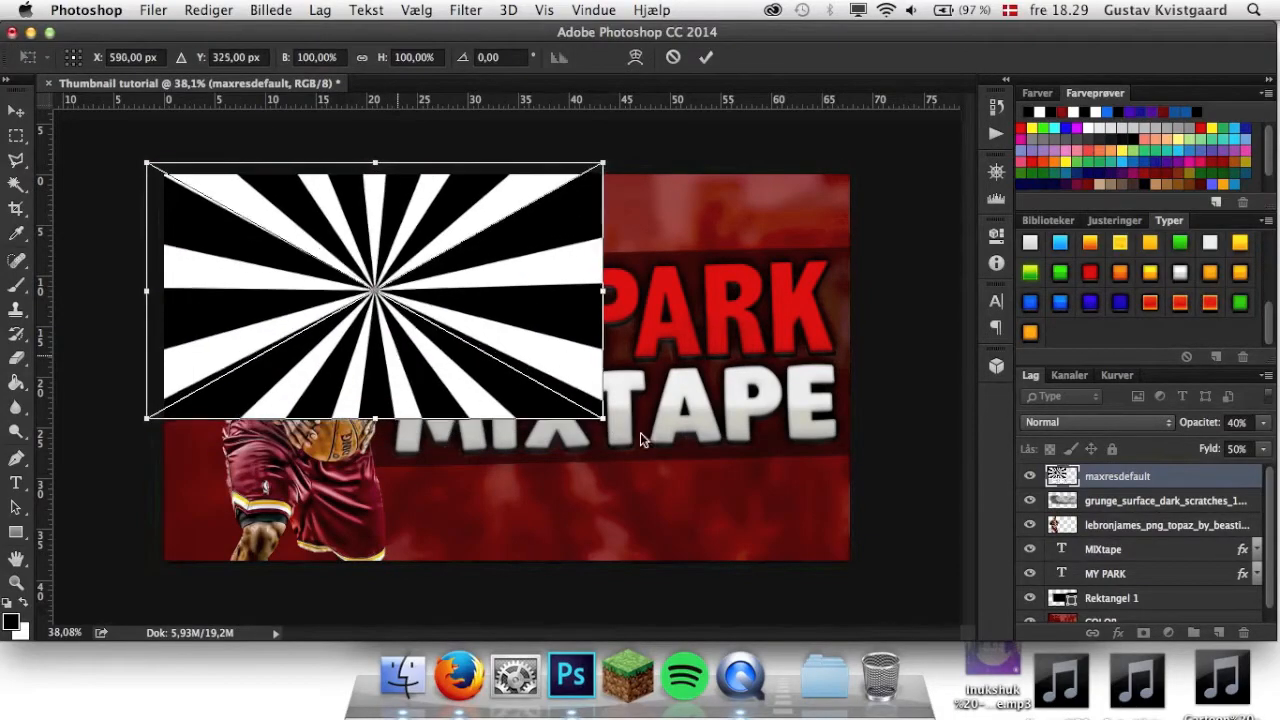
pyautogui.moveTo(605, 420); pyautogui.dragTo(886, 582)
pyautogui.moveTo(500, 434); pyautogui.dragTo(488, 431)
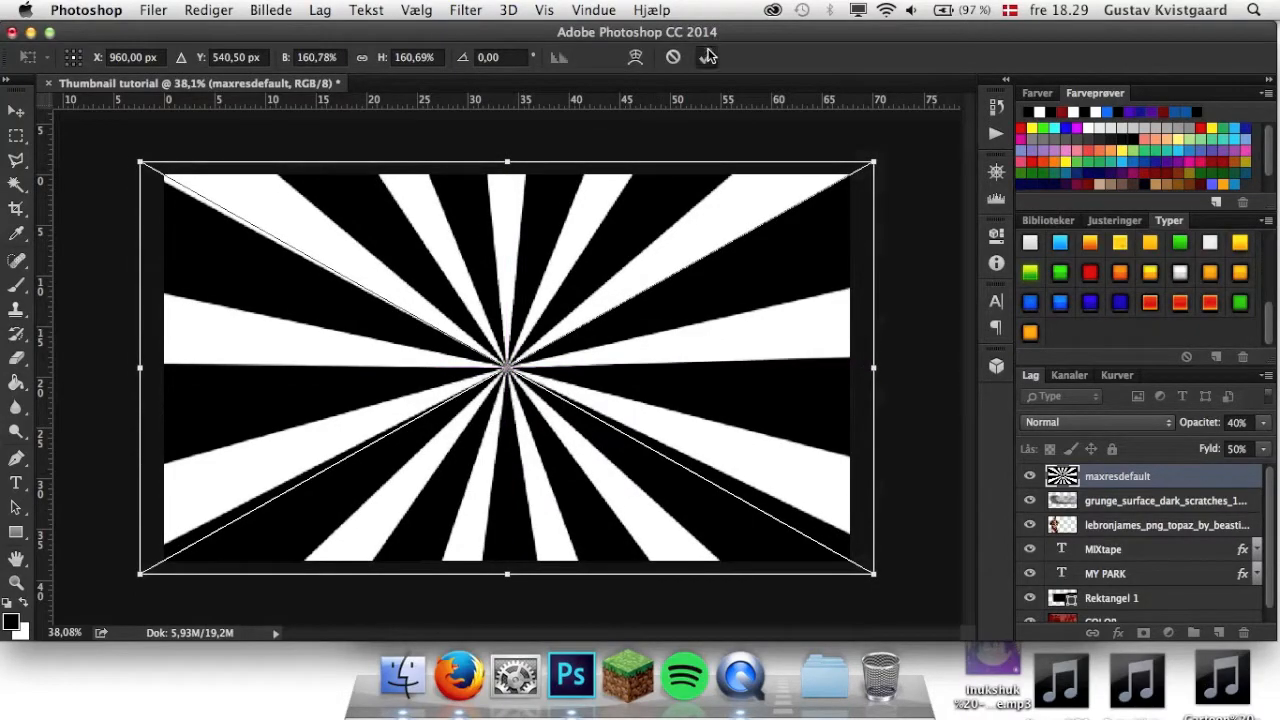
pyautogui.click(706, 57)
# Move the sunburst layer between Rektangel 1 and COLOR and set its opacity to 3%.
pyautogui.moveTo(1226, 510); pyautogui.dragTo(1142, 604)
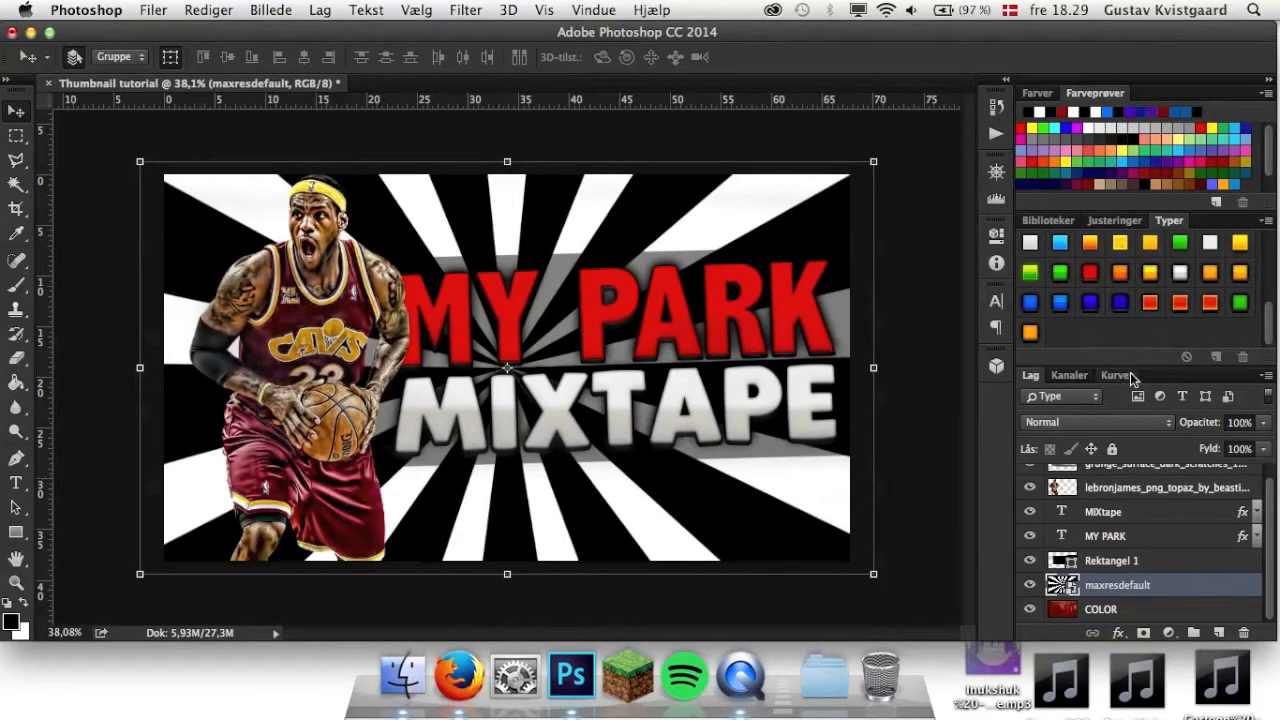
pyautogui.click(1240, 422)
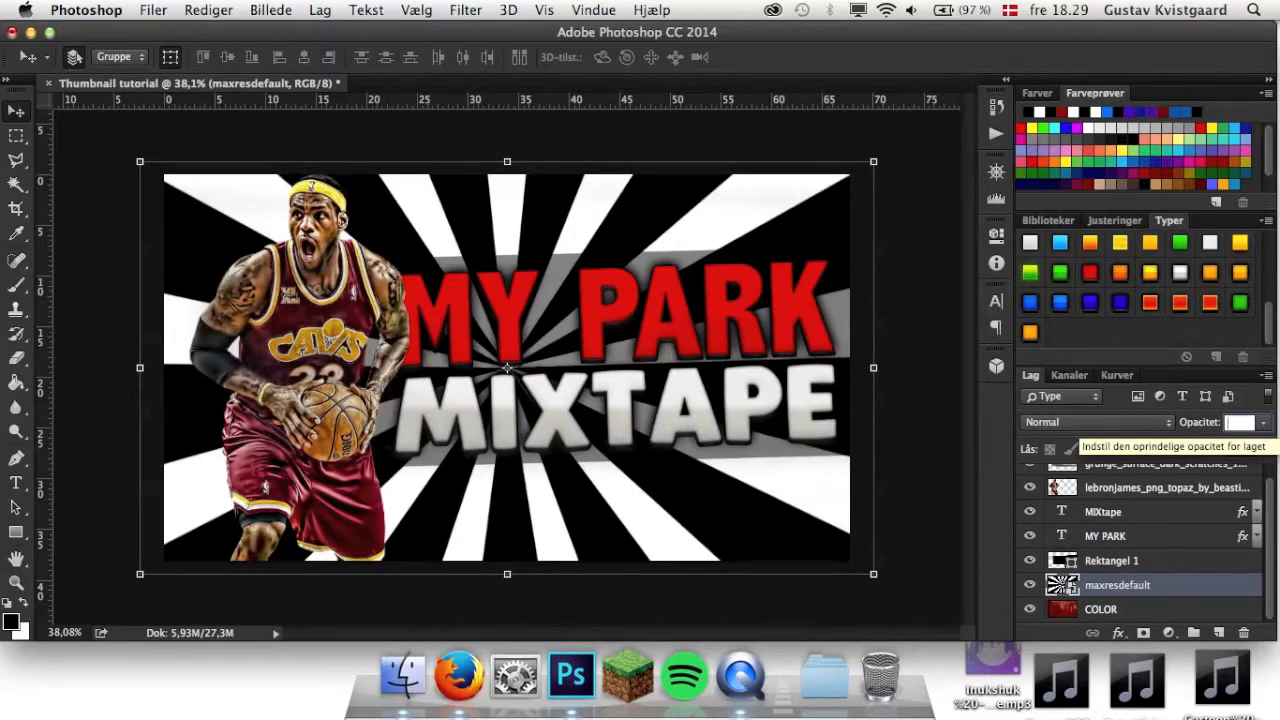
pyautogui.write('3')
pyautogui.press('Return')
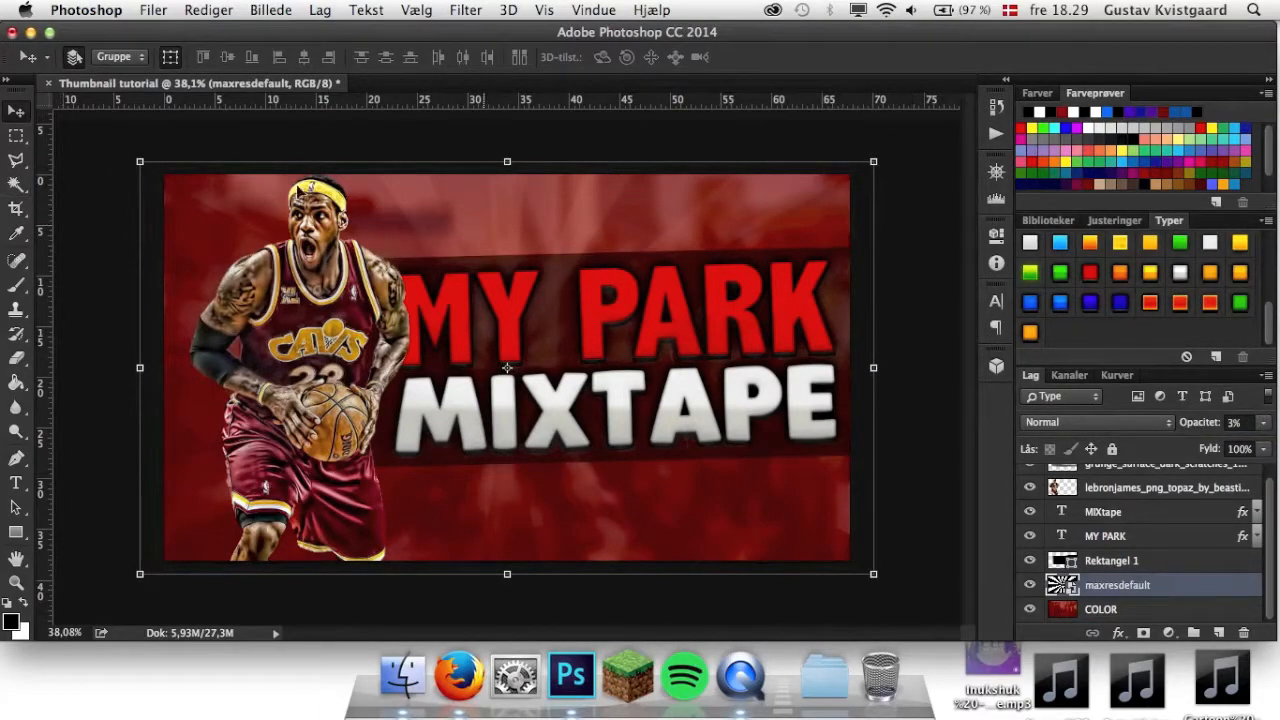
pyautogui.click(15, 358)
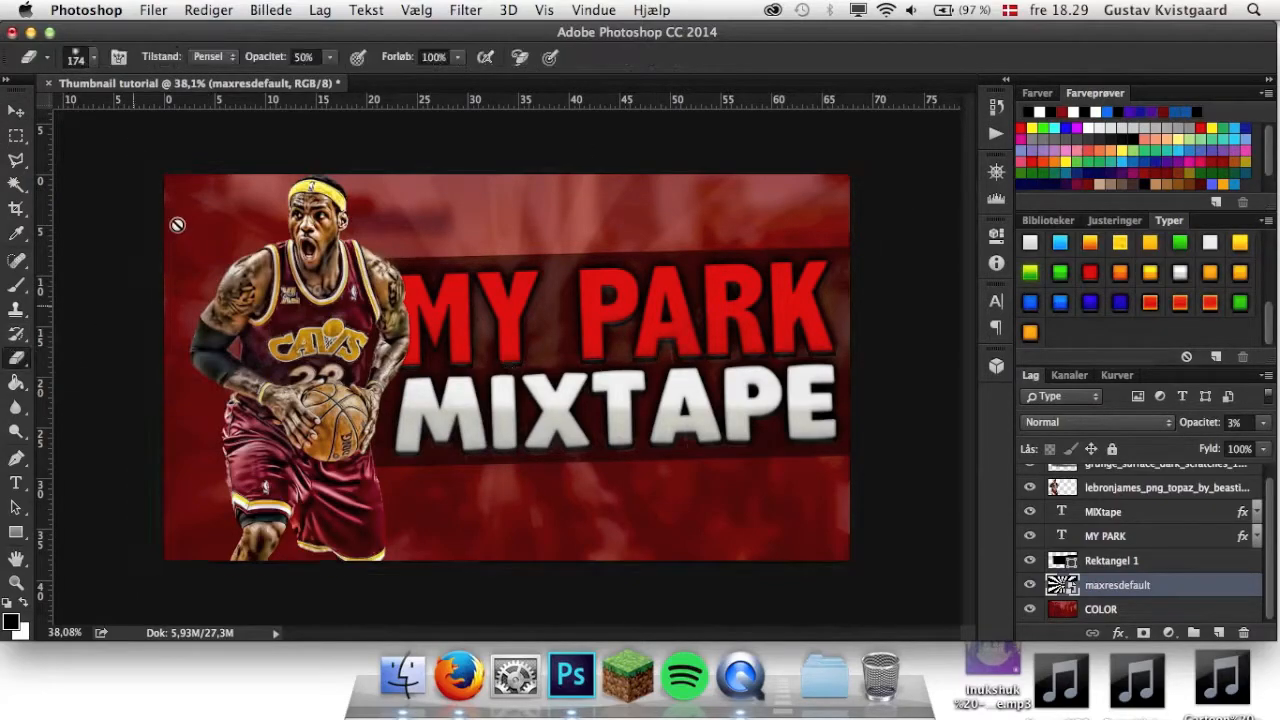
pyautogui.click(186, 202)
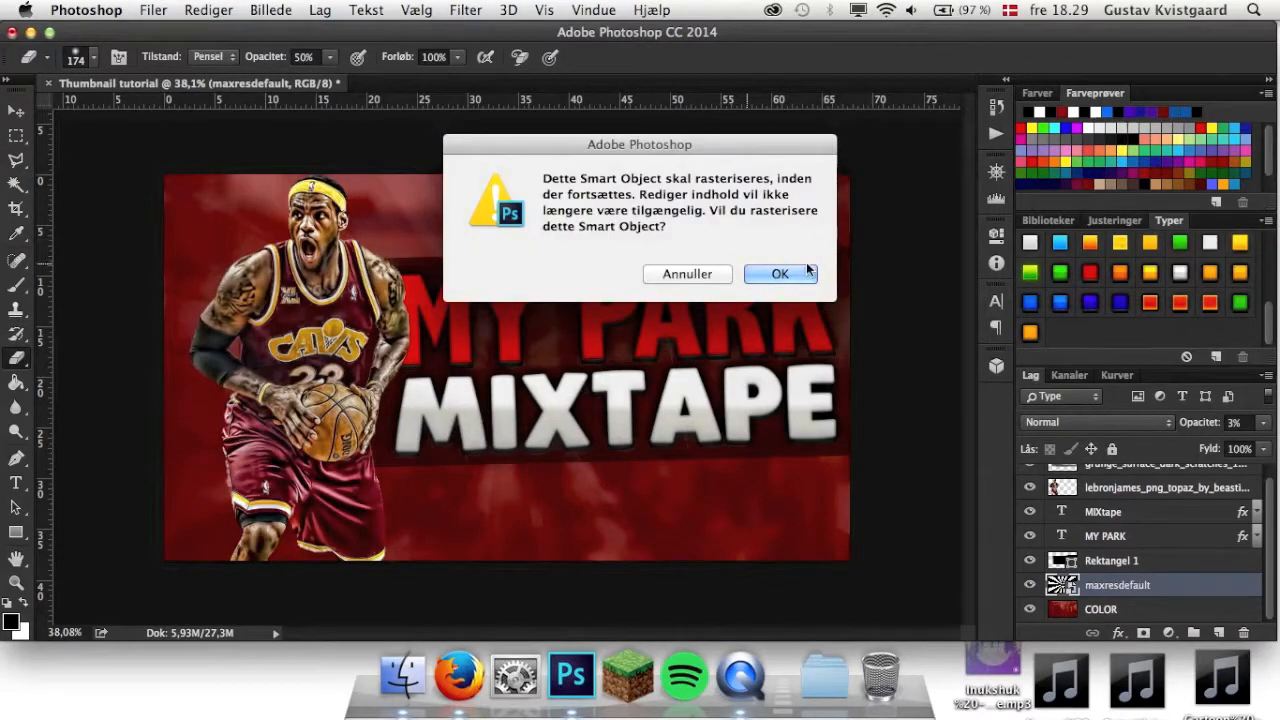
pyautogui.click(718, 277)
# Make the grunge scratch texture layer active for erasing with the 174 px Eraser at 50% opacity.
pyautogui.click(1166, 570)
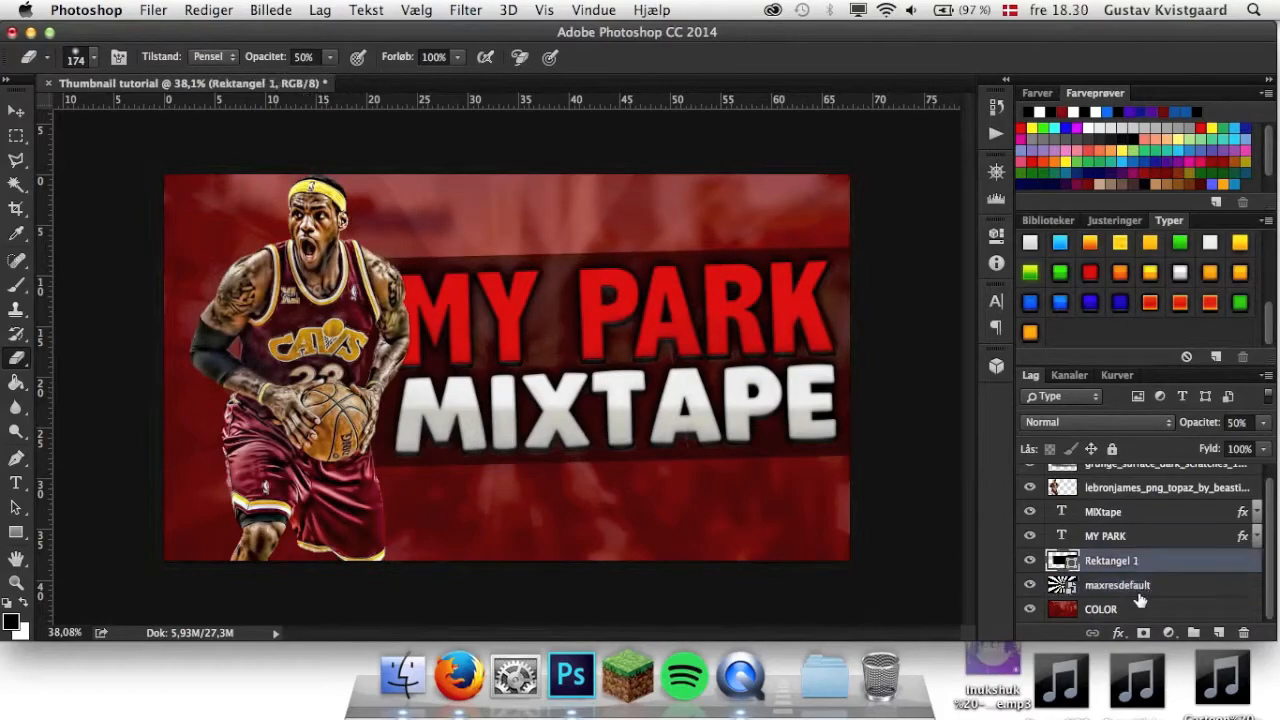
pyautogui.click(1134, 608)
pyautogui.scroll(1, 1140, 510)
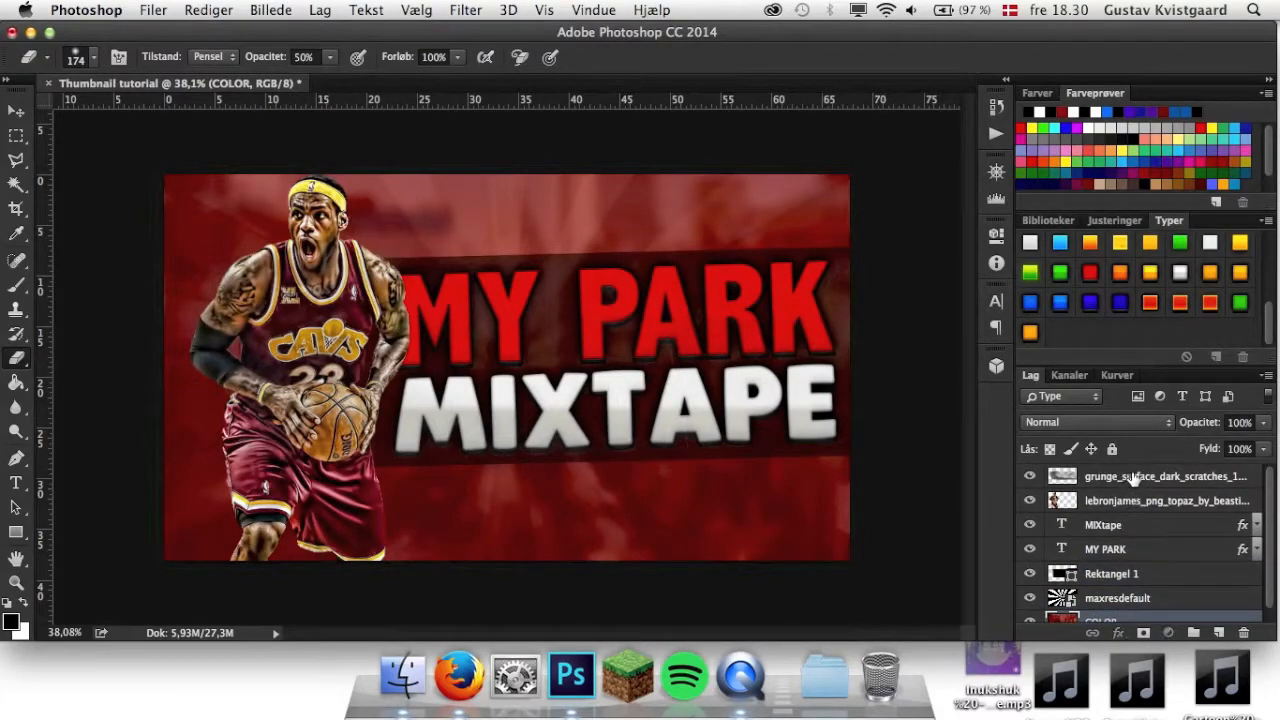
pyautogui.click(1132, 478)
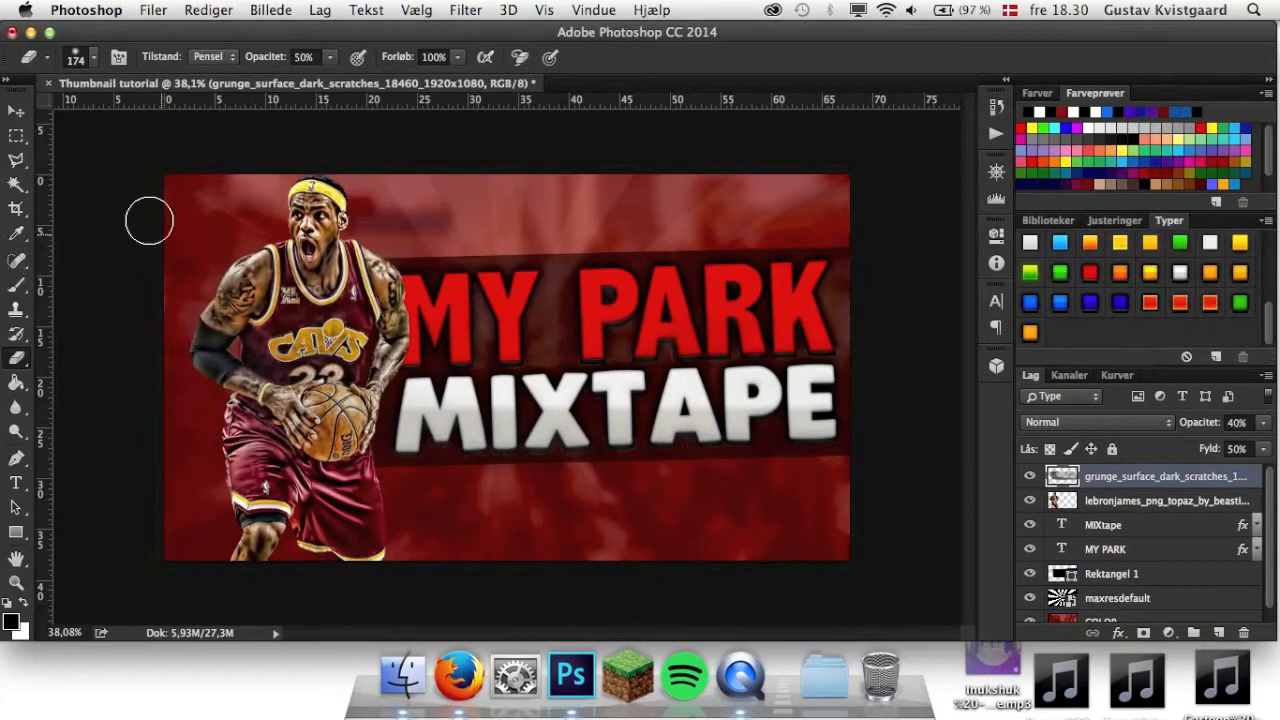